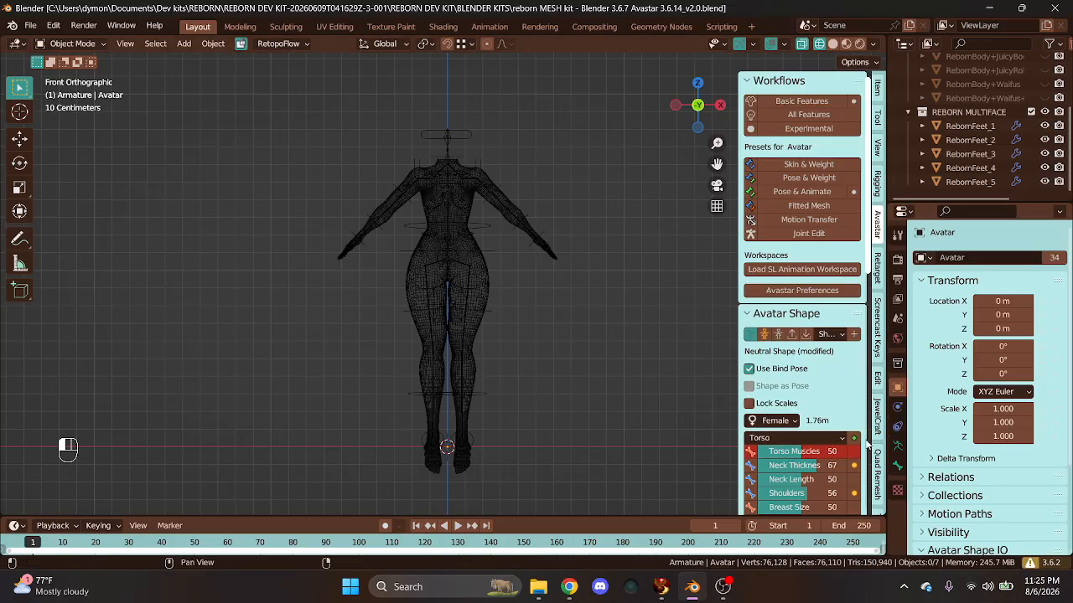
# - Examine the avatar's rig type, joint type, skeleton type and custom mesh table in the Rig Inspector
pyautogui.scroll(-3, 826, 452)
pyautogui.scroll(-8, 826, 452)
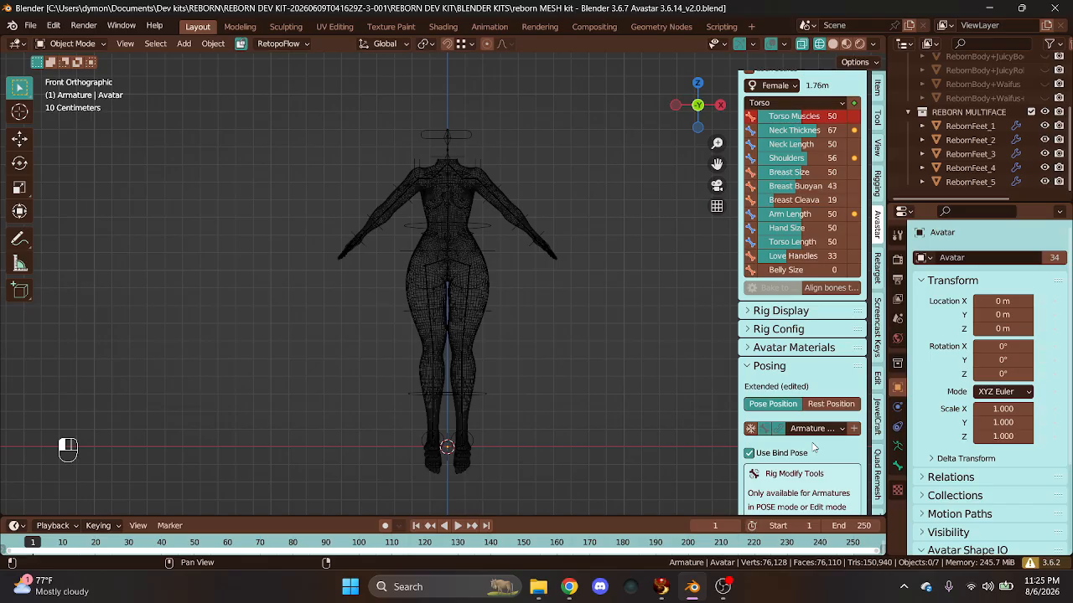
pyautogui.scroll(-7, 812, 447)
pyautogui.scroll(1, 788, 448)
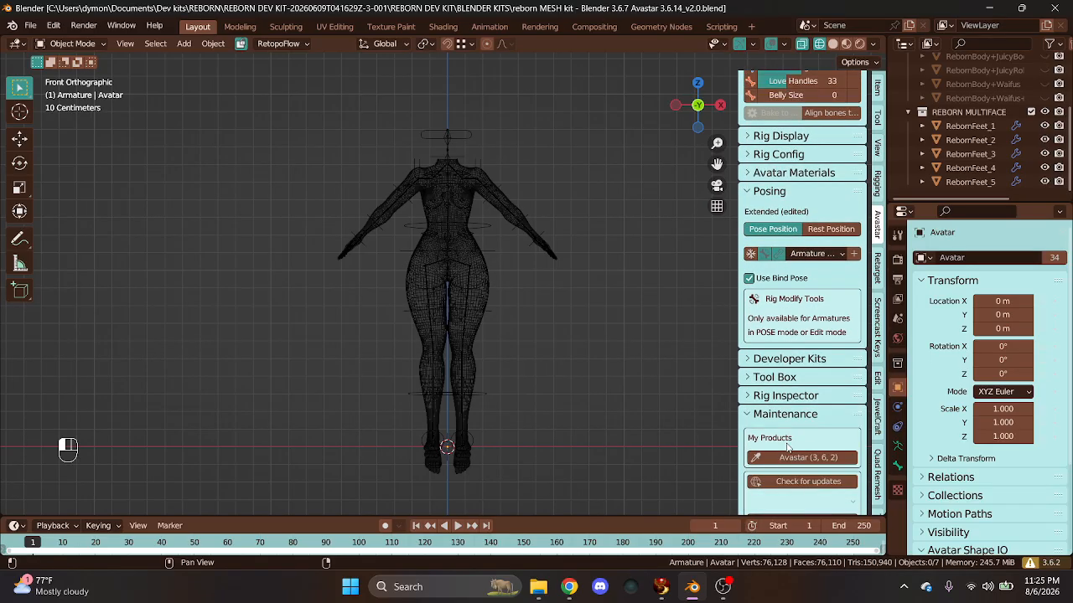
pyautogui.click(751, 399)
pyautogui.scroll(-9, 781, 259)
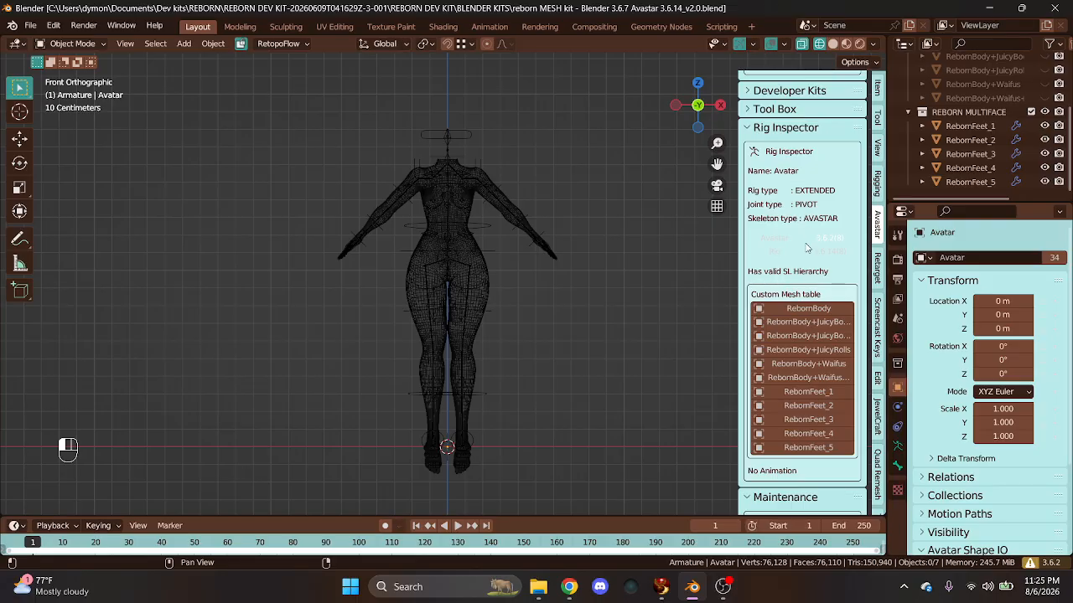
pyautogui.scroll(-1, 790, 368)
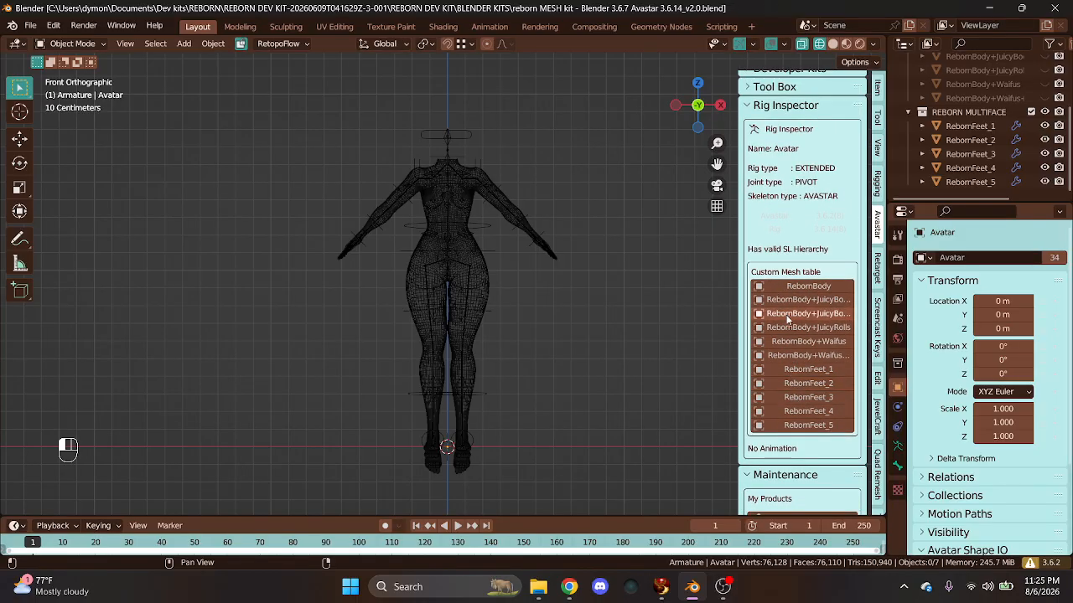
pyautogui.scroll(-4, 802, 419)
pyautogui.scroll(3, 802, 422)
pyautogui.scroll(3, 802, 414)
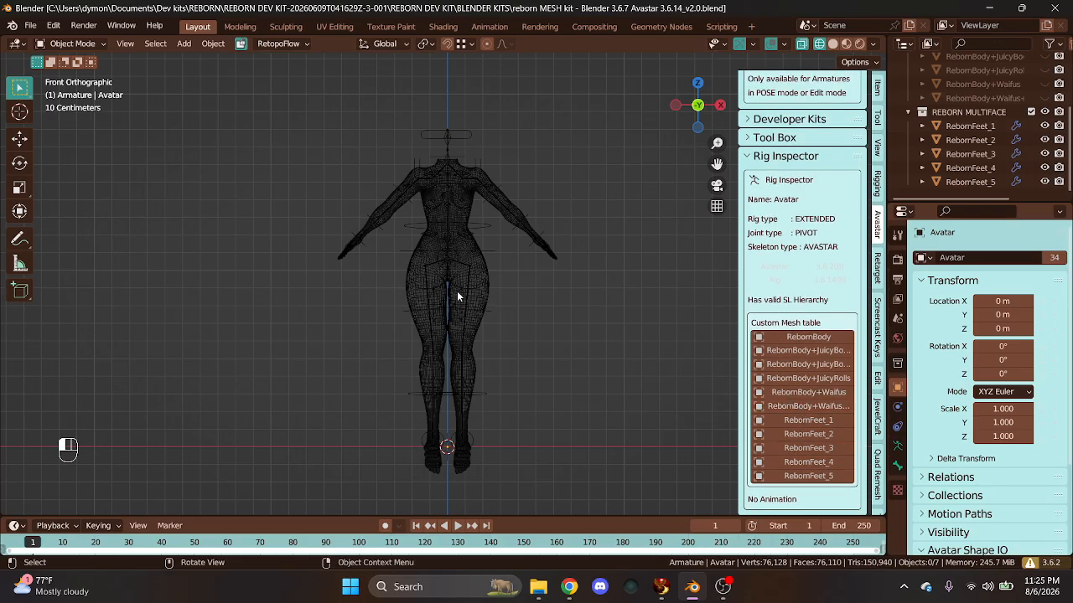
# - Select the avatar's armature, review its Rig Inspector details and collapse the inspector
pyautogui.click(488, 312)
pyautogui.scroll(-3, 800, 309)
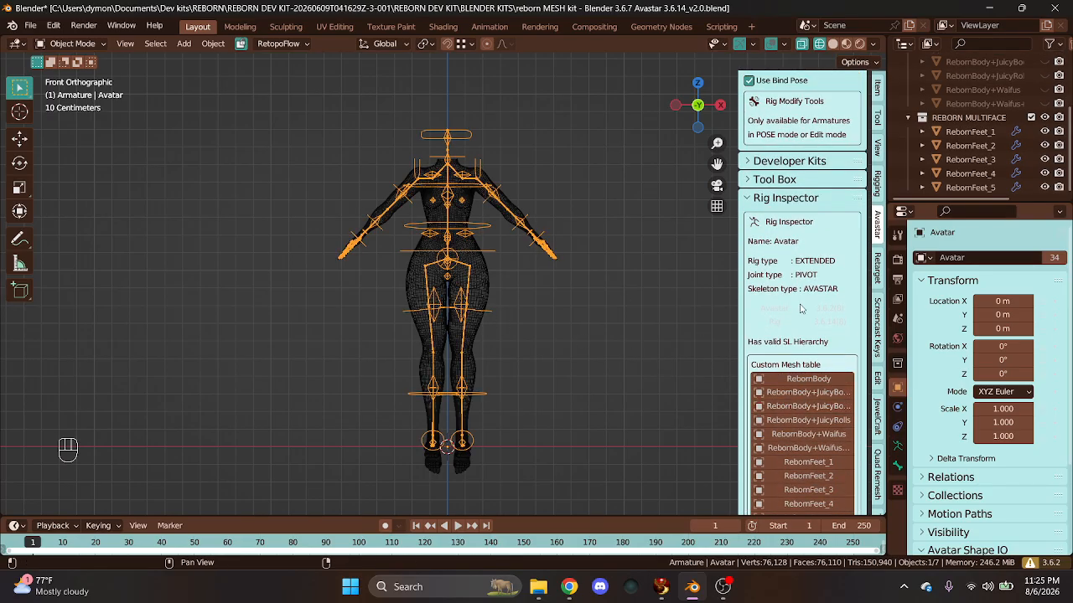
pyautogui.scroll(-4, 796, 276)
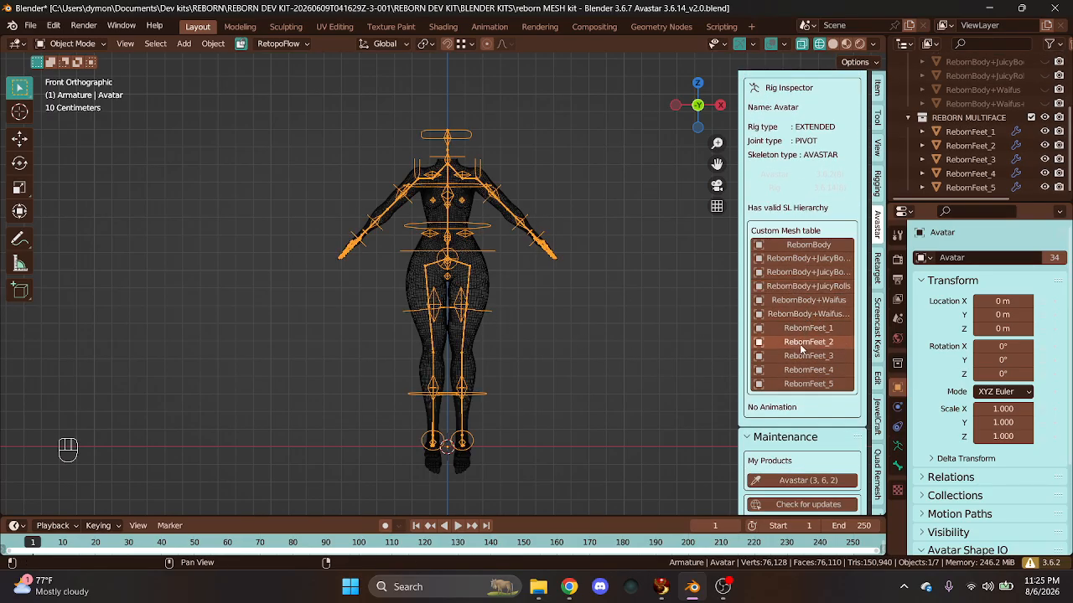
pyautogui.scroll(4, 802, 327)
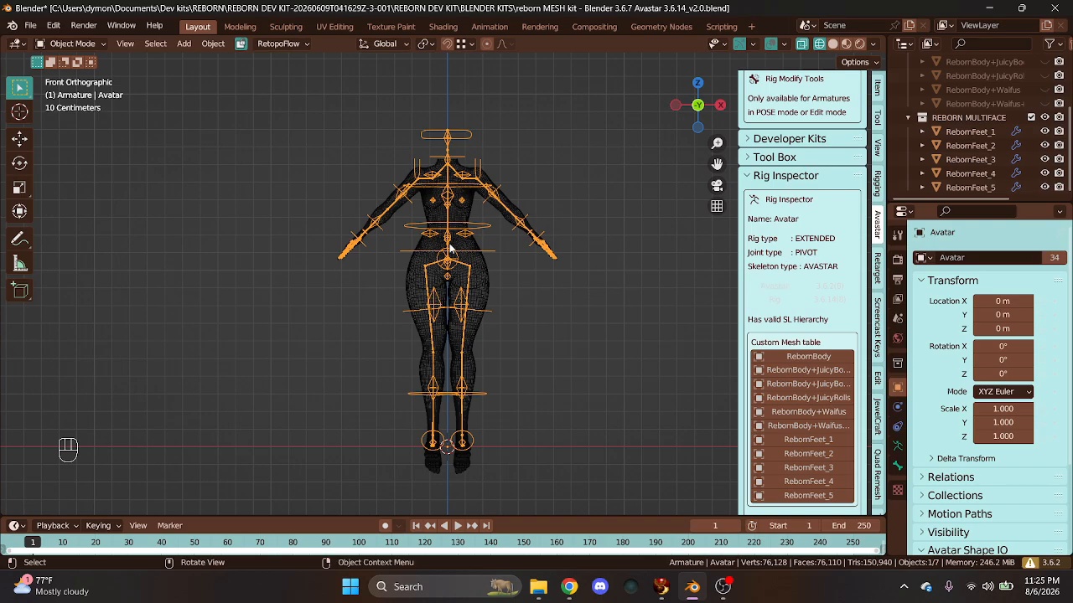
pyautogui.click(765, 181)
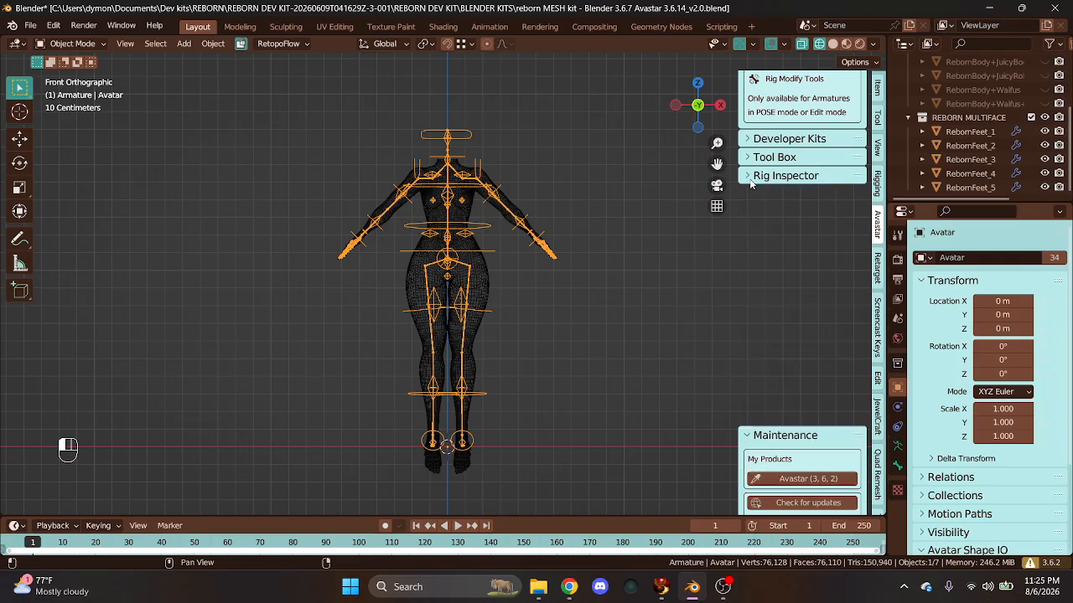
# - Look through the Avastar Tool Box and Developer Kits options, leaving both sections collapsed
pyautogui.scroll(6, 765, 185)
pyautogui.click(748, 358)
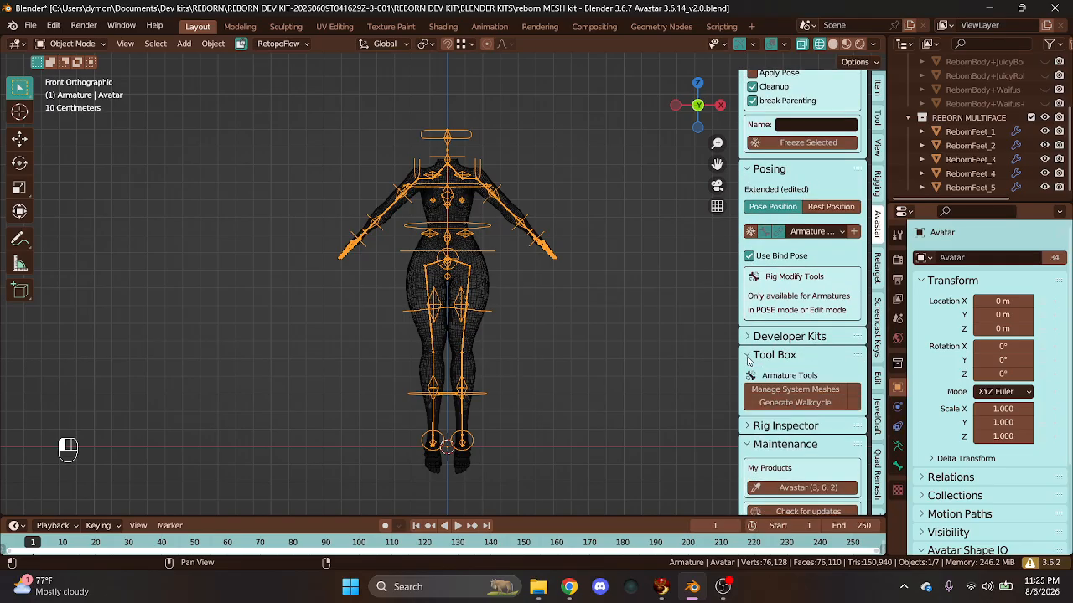
pyautogui.scroll(-2, 783, 371)
pyautogui.click(750, 310)
pyautogui.click(751, 338)
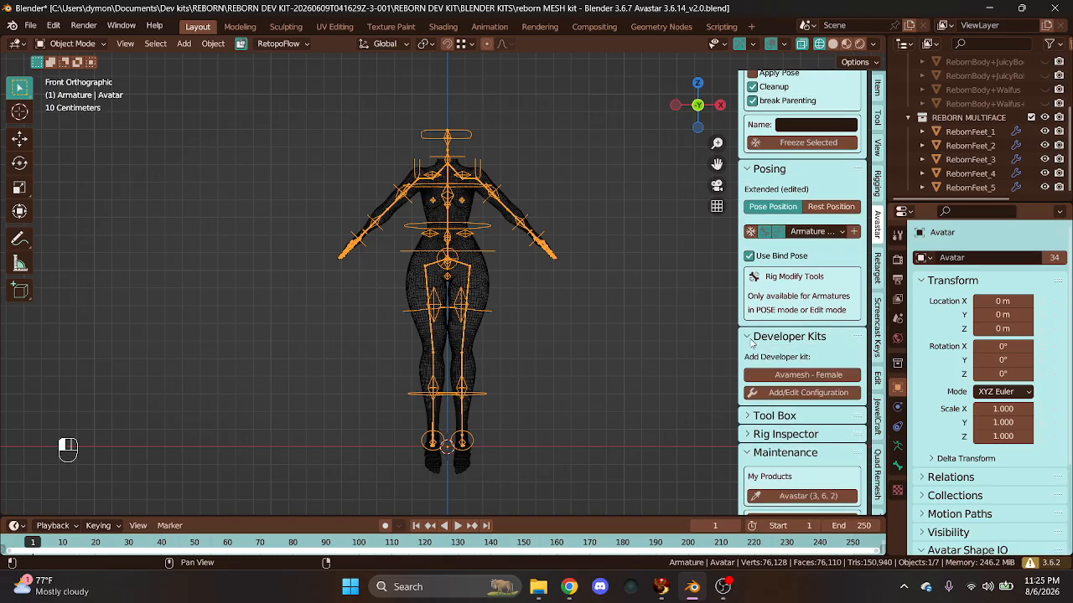
pyautogui.click(754, 340)
pyautogui.scroll(10, 754, 331)
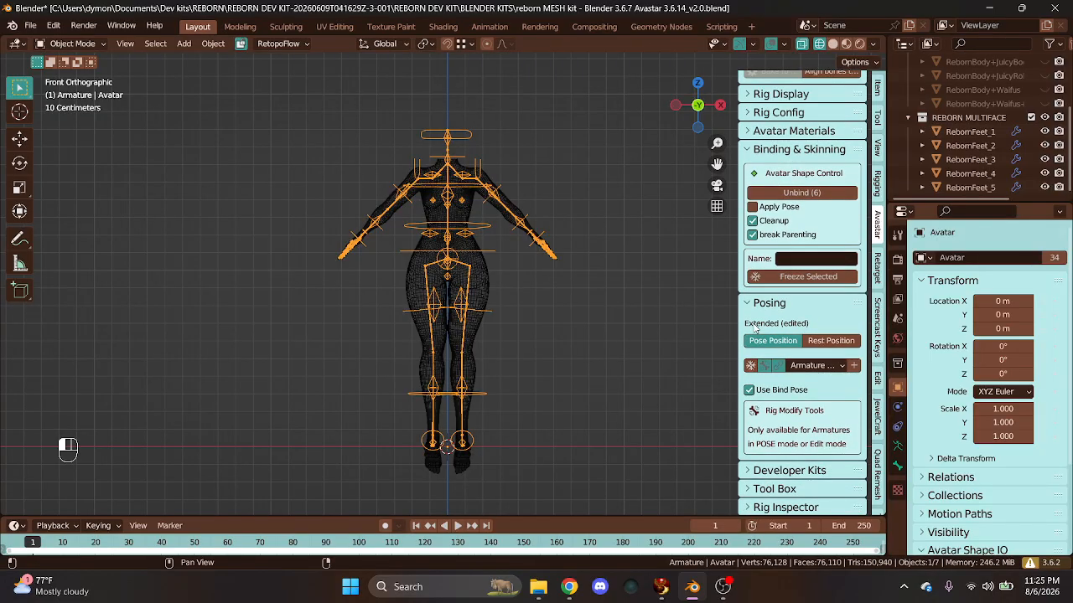
# - Turn off X-ray and display the avatar in solid shading
pyautogui.scroll(5, 754, 329)
pyautogui.scroll(2, 629, 319)
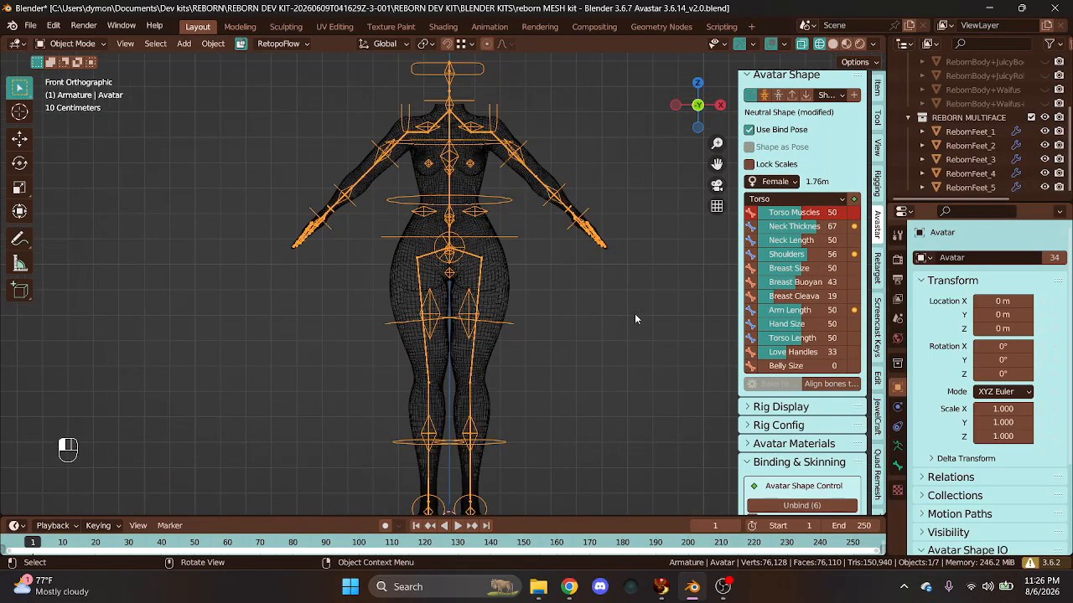
pyautogui.click(802, 44)
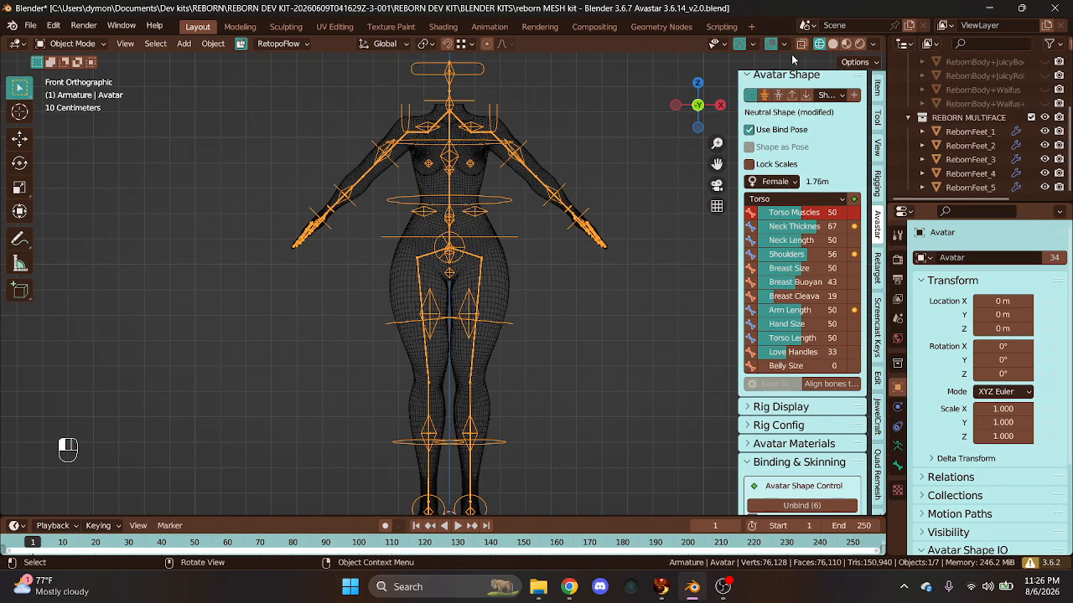
pyautogui.click(832, 45)
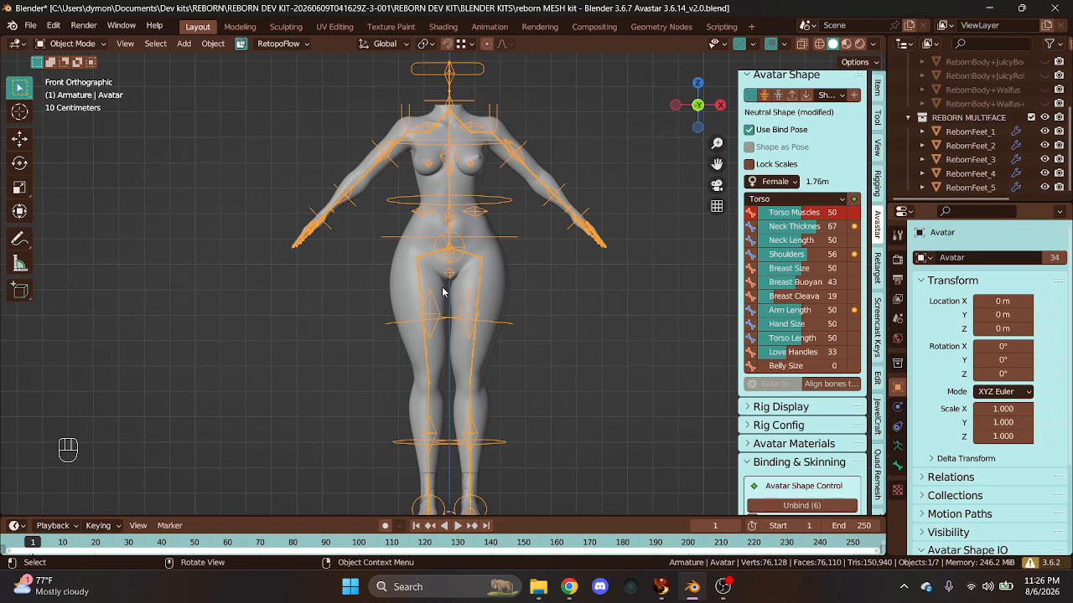
# - Import the Wavefront model "jean lp.obj" from the "outfitset red" folder with the default import settings
pyautogui.click(31, 28)
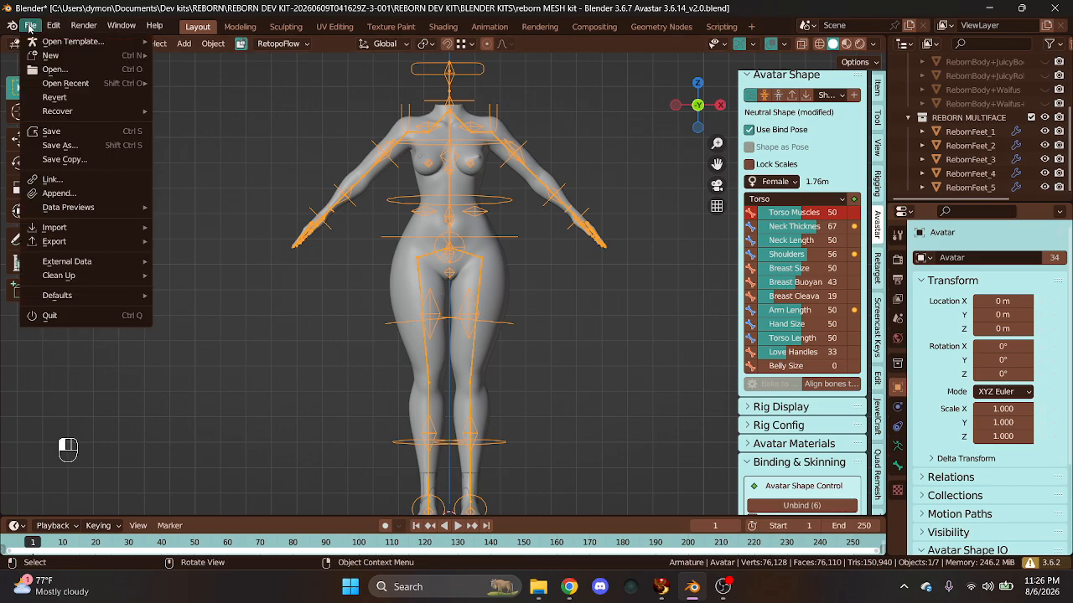
pyautogui.moveTo(107, 228)
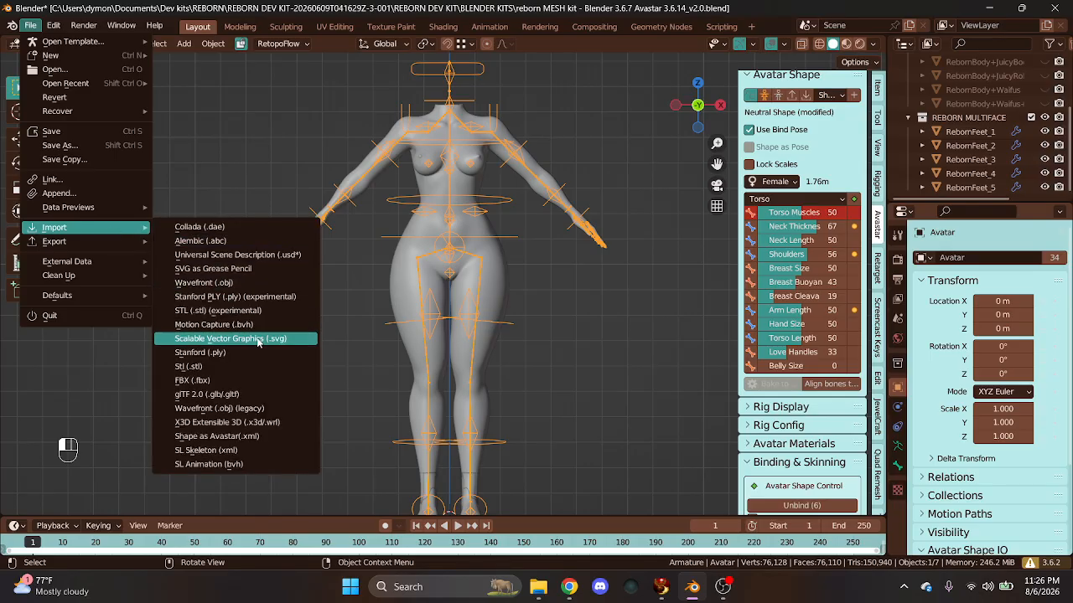
pyautogui.click(220, 283)
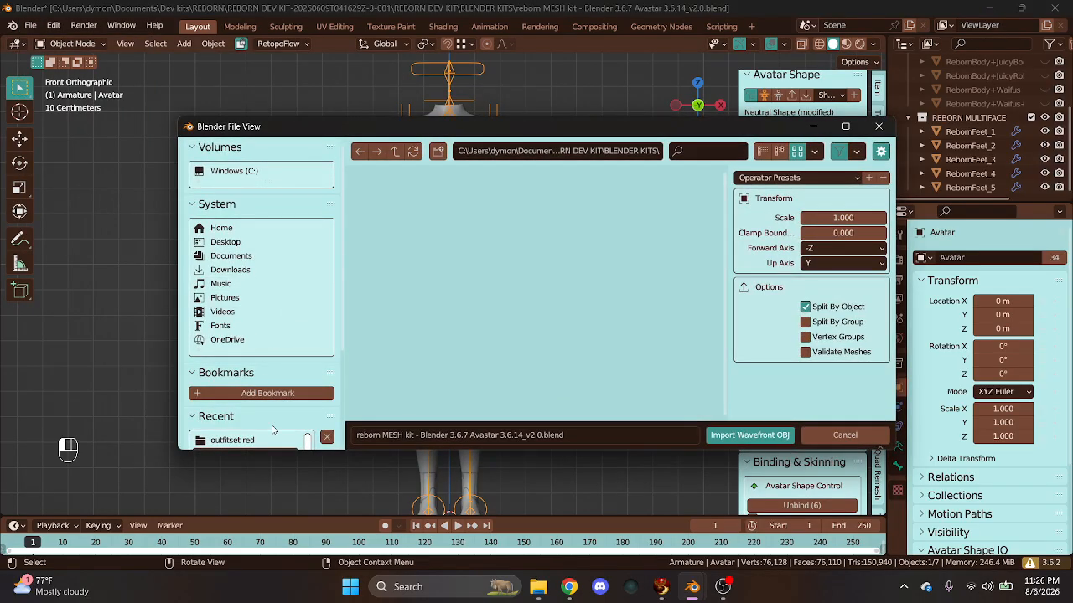
pyautogui.scroll(-1, 264, 393)
pyautogui.scroll(1, 268, 421)
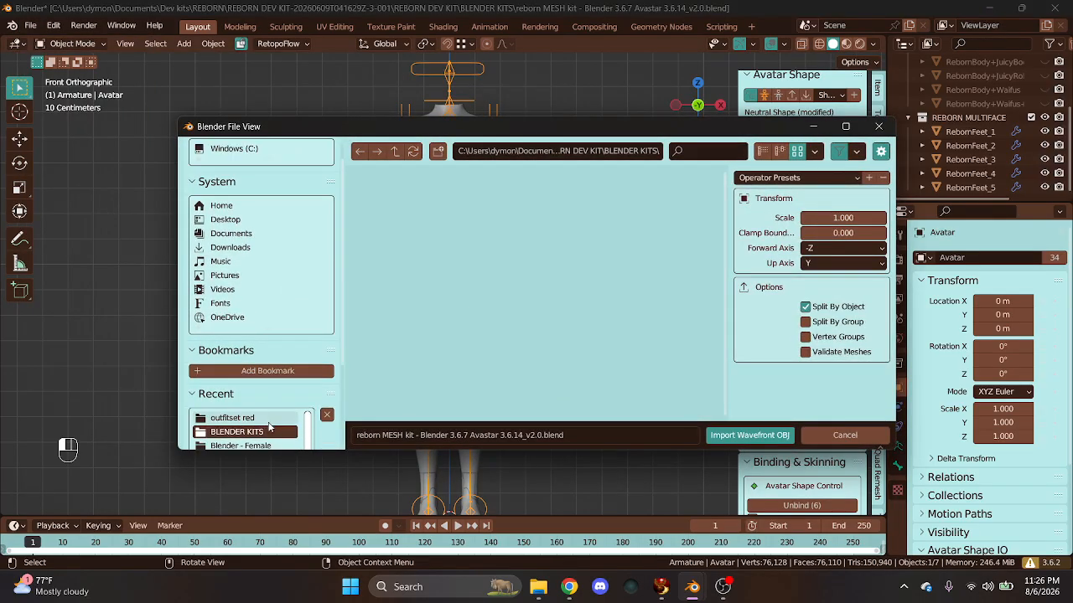
pyautogui.click(252, 418)
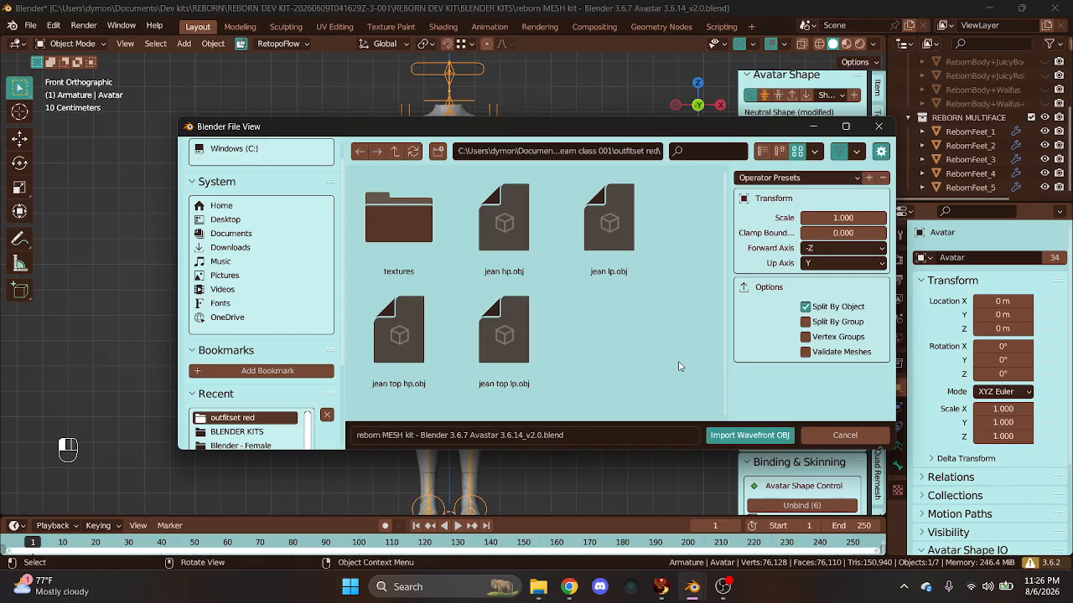
pyautogui.click(611, 254)
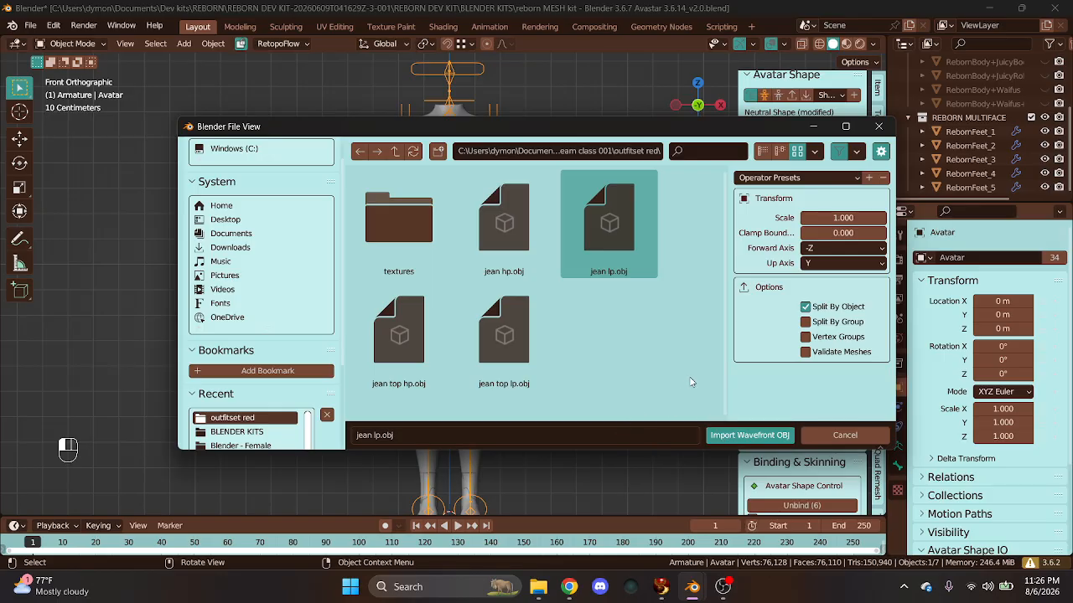
pyautogui.click(746, 435)
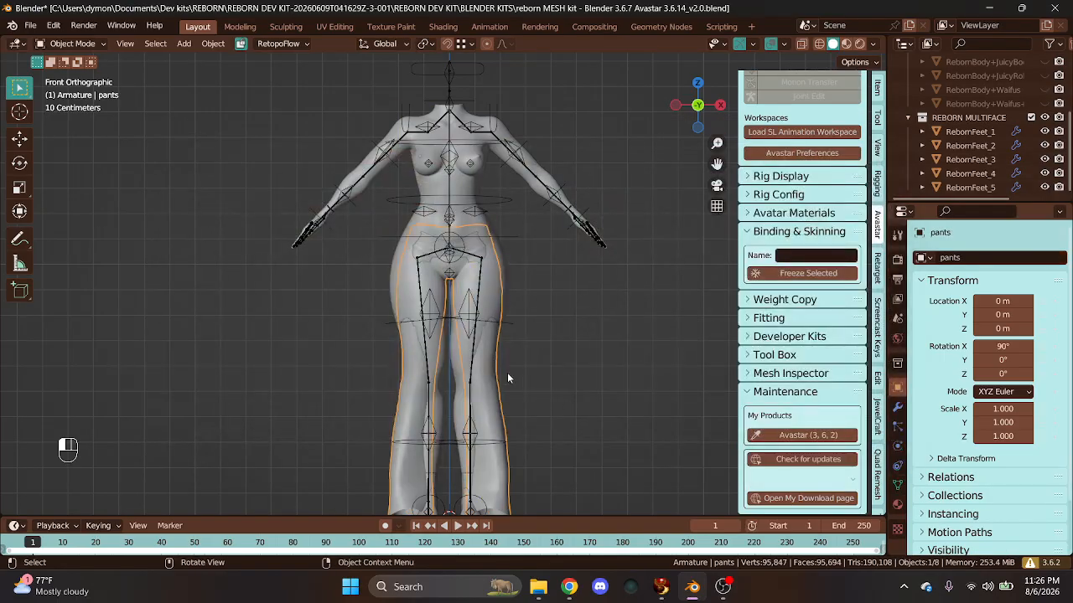
# - Examine how the imported pants fit over the avatar's hips, legs and feet
pyautogui.scroll(-2, 525, 362)
pyautogui.scroll(2, 526, 362)
pyautogui.scroll(-2, 557, 397)
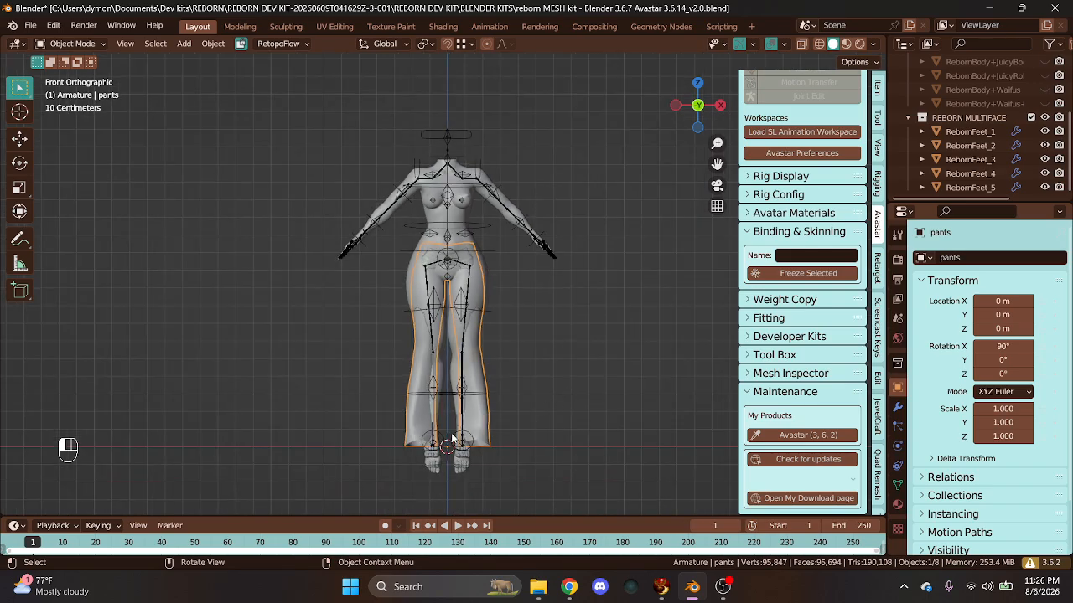
pyautogui.scroll(4, 453, 439)
pyautogui.scroll(-2, 527, 386)
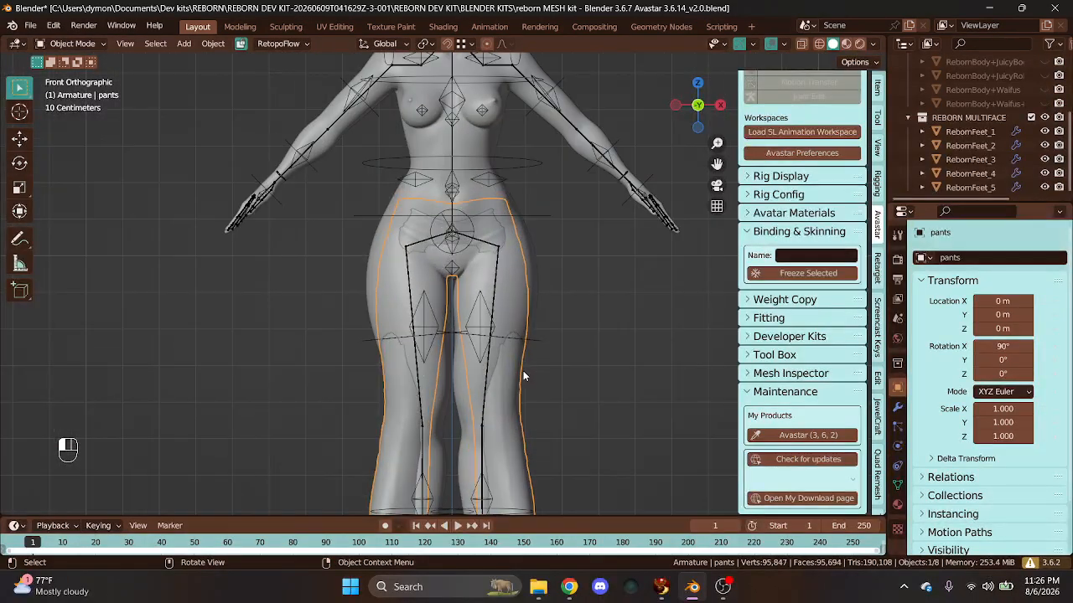
pyautogui.moveTo(716, 163)
pyautogui.mouseDown()
pyautogui.moveTo(706, 50)
pyautogui.moveTo(716, 165)
pyautogui.mouseUp()
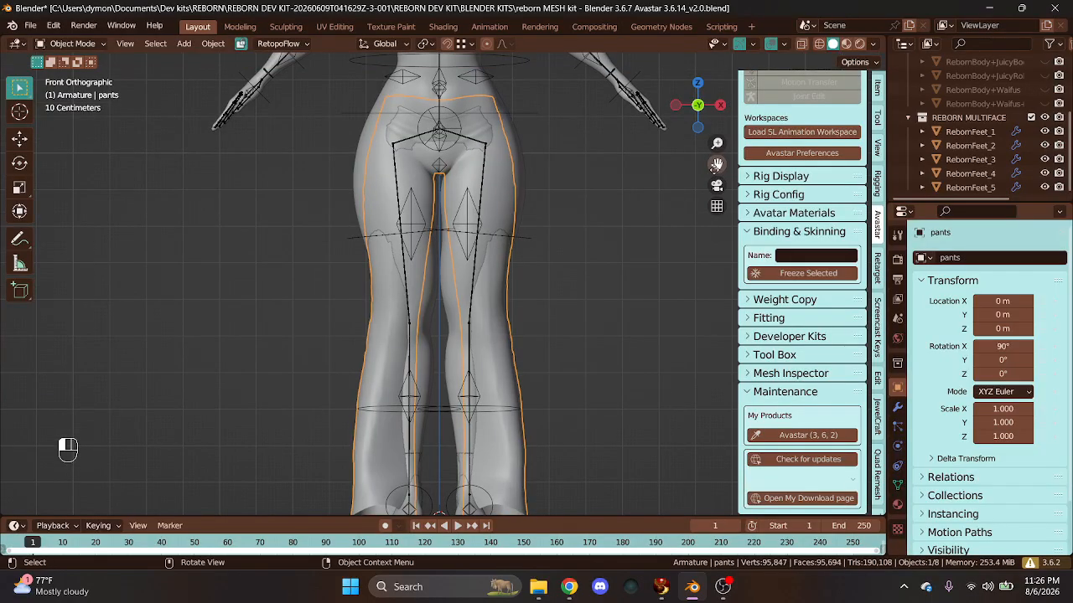
pyautogui.scroll(-3, 621, 299)
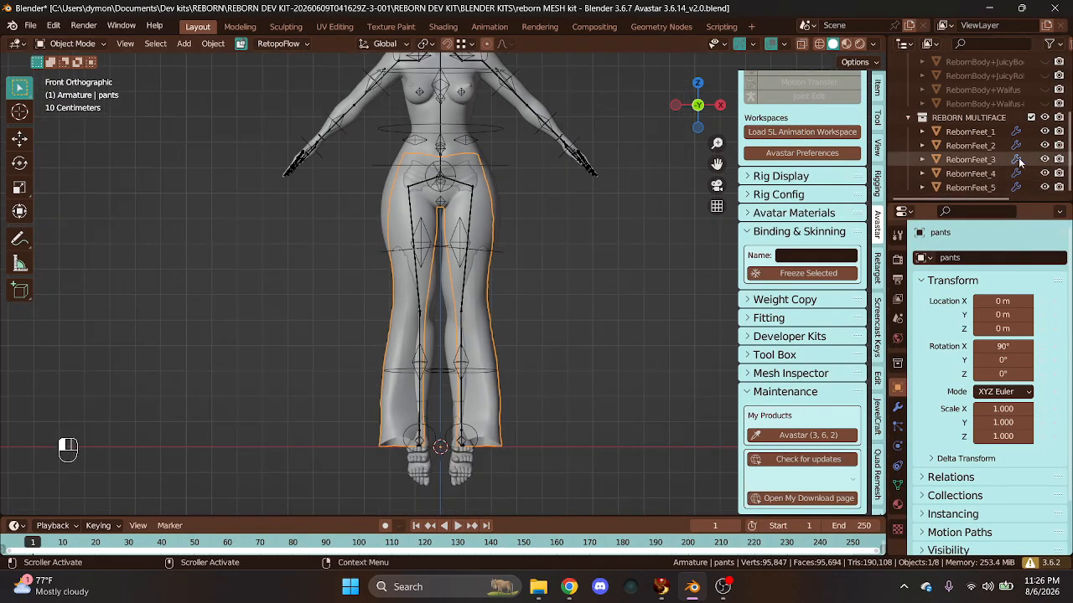
# - Hide the pants temporarily to view the avatar's bare body, and show them again
pyautogui.scroll(2, 906, 116)
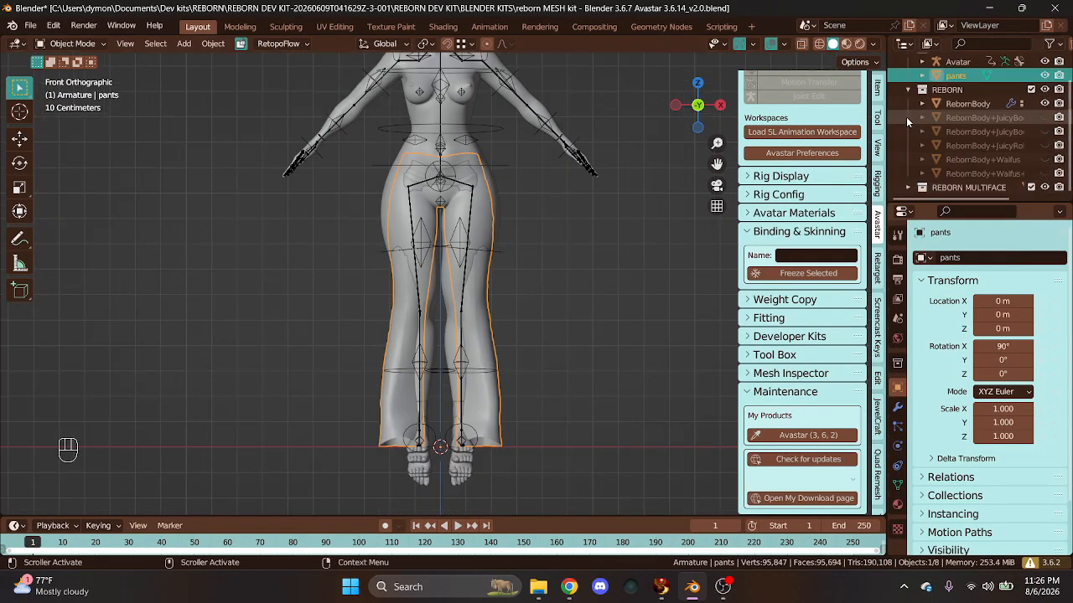
pyautogui.click(1044, 76)
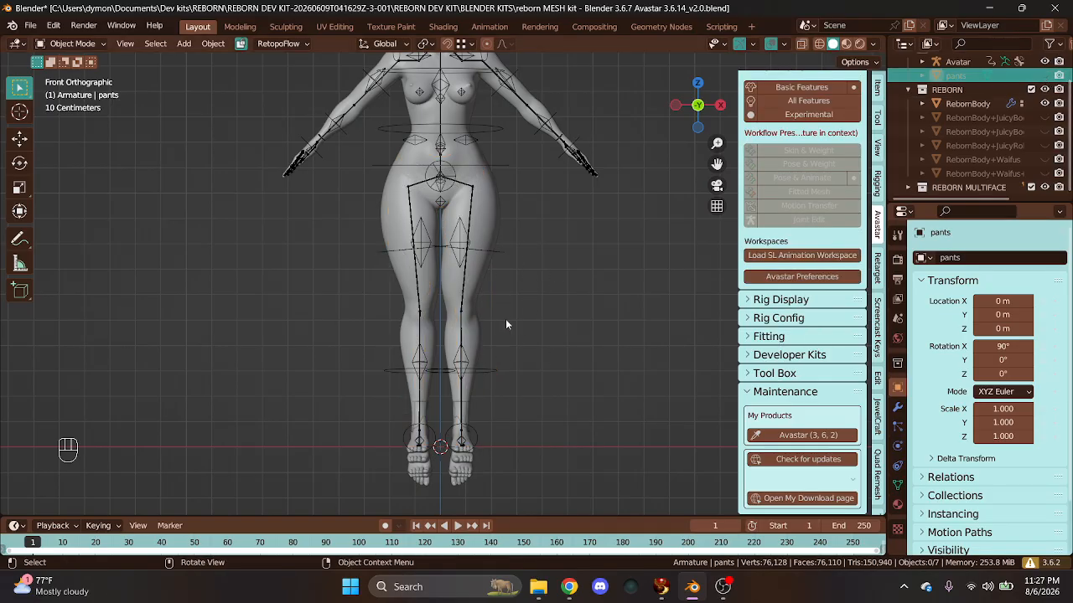
pyautogui.scroll(5, 459, 256)
pyautogui.scroll(-7, 453, 299)
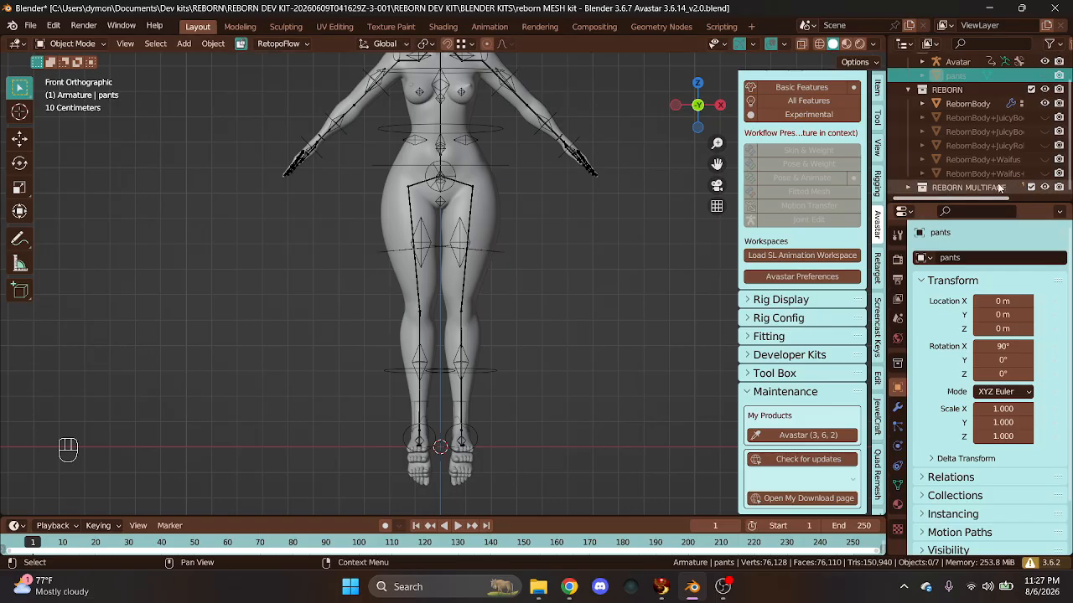
pyautogui.click(1044, 75)
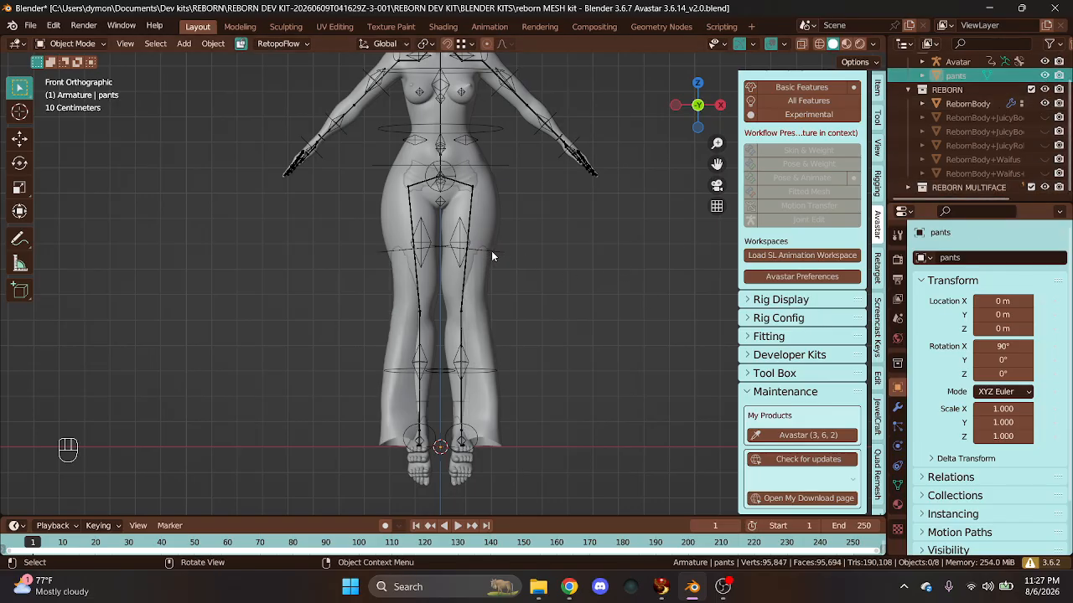
# - Select the pants together with the Avatar armature and apply the rotation flagged under Binding & Skinning
pyautogui.click(480, 283)
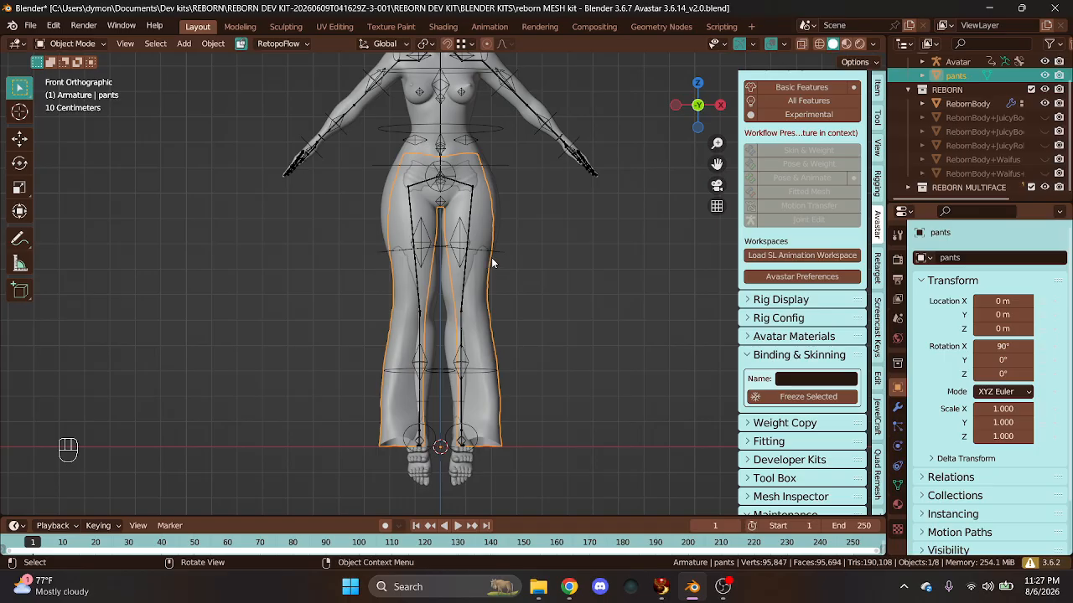
pyautogui.press('shift')
pyautogui.keyDown('shift'); pyautogui.click(494, 250); pyautogui.keyUp('shift')
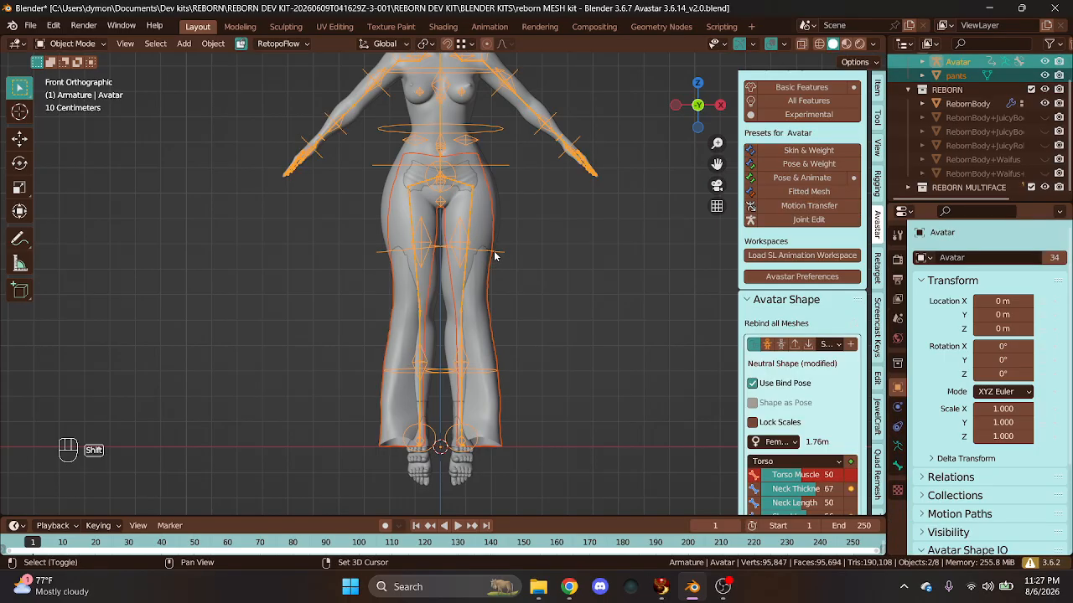
pyautogui.click(755, 303)
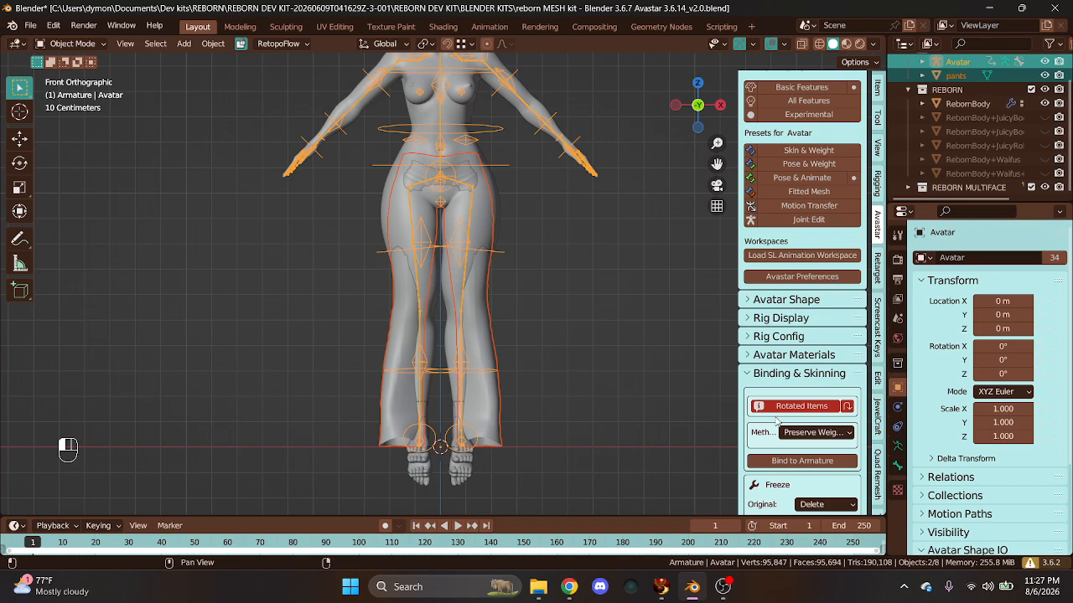
pyautogui.scroll(-2, 844, 382)
pyautogui.click(846, 361)
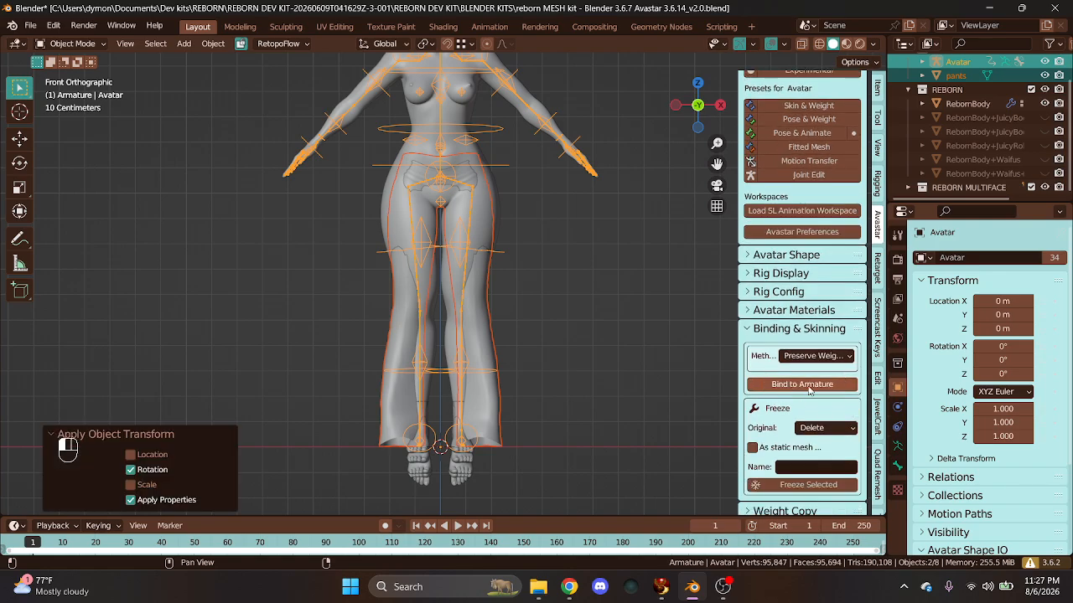
# - Set the binding method to Copy from Meshes and widen the sidebar to show the full weight source names
pyautogui.click(810, 356)
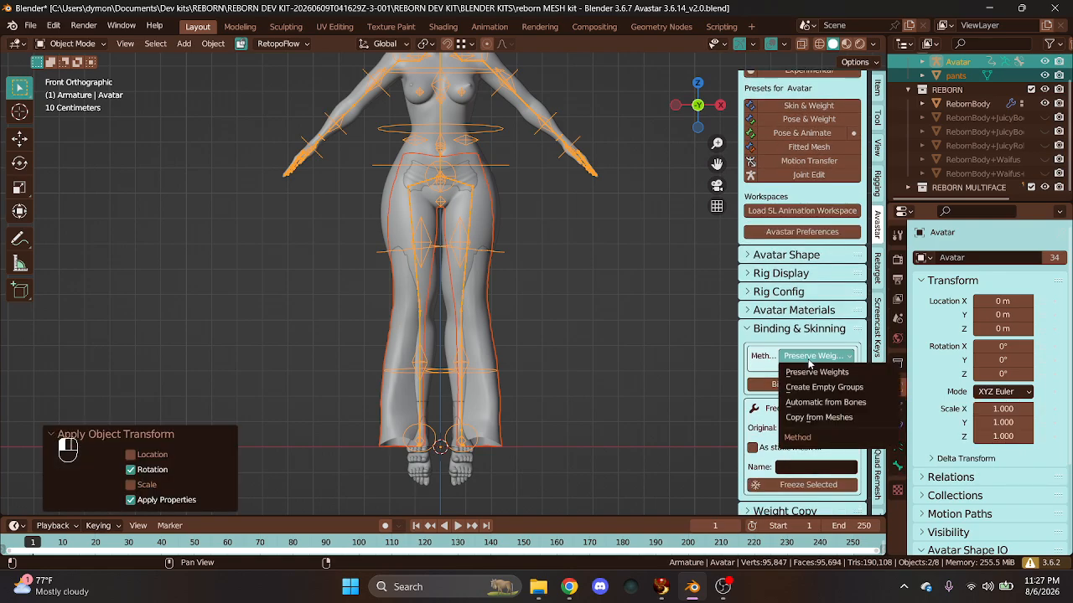
pyautogui.click(804, 414)
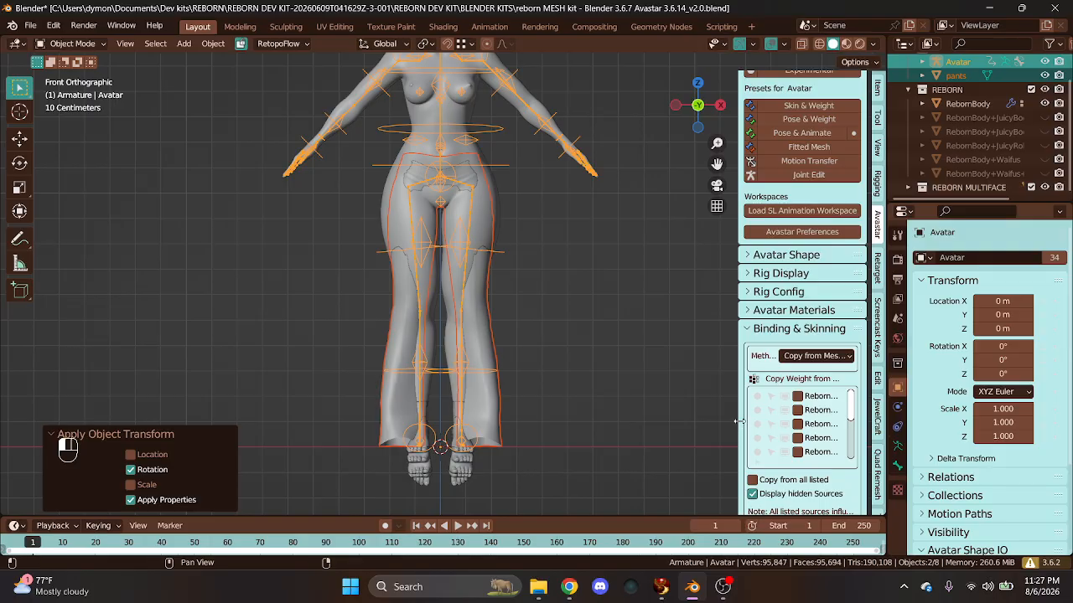
pyautogui.moveTo(739, 424); pyautogui.dragTo(645, 411)
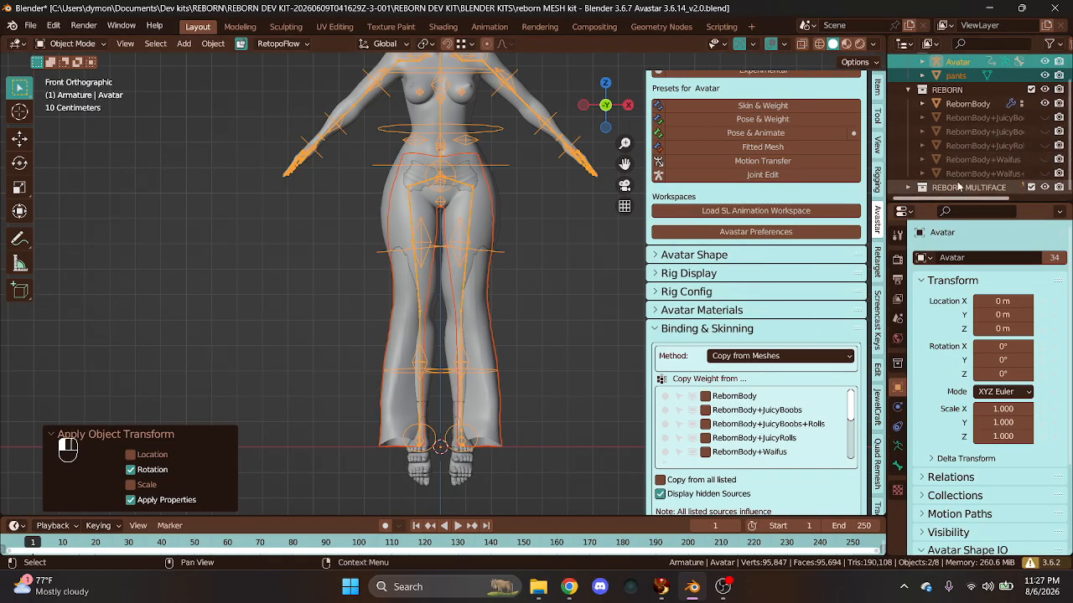
# - Hide the RebornFeet_2, RebornFeet_3, RebornFeet_4 and RebornFeet_5 meshes of the REBORN MULTIFACE collection, keeping only RebornFeet_1 shown
pyautogui.click(909, 187)
pyautogui.scroll(-4, 967, 168)
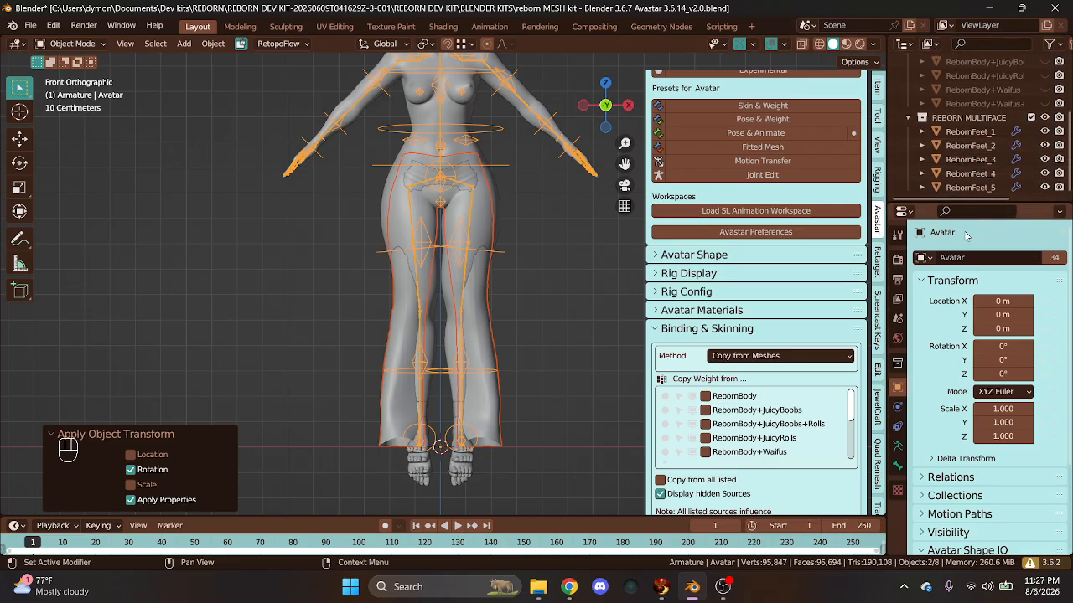
pyautogui.click(459, 462)
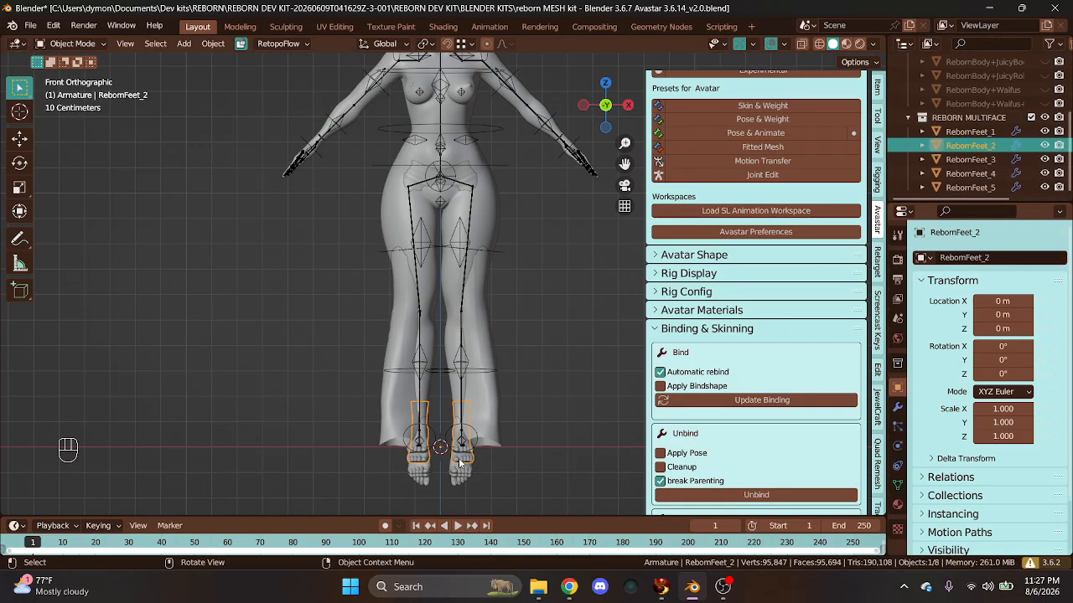
pyautogui.press('h')
pyautogui.click(460, 473)
pyautogui.press('h')
pyautogui.click(459, 472)
pyautogui.press('h')
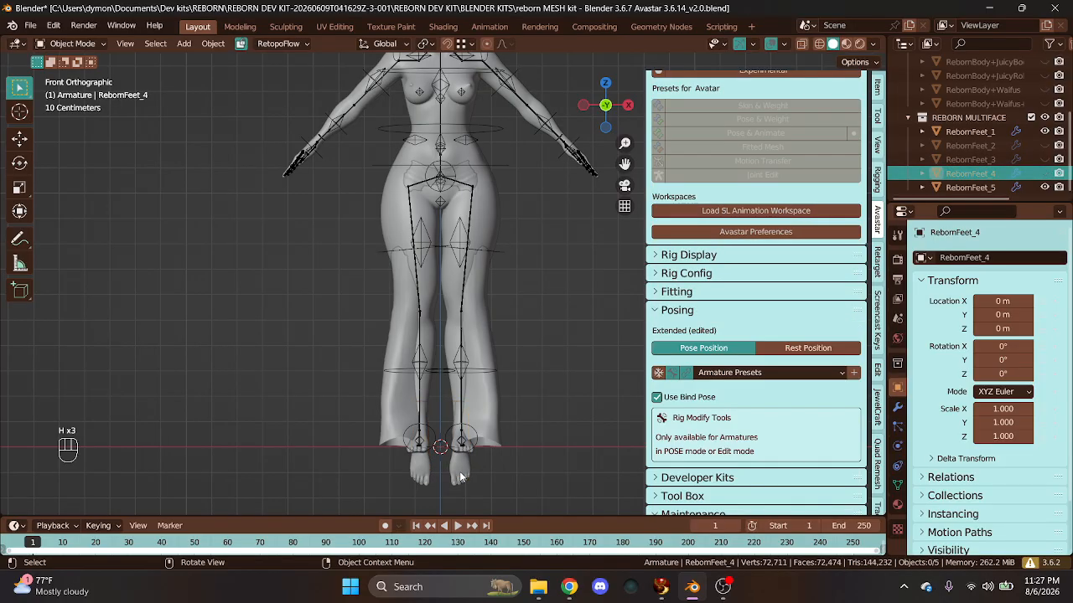
pyautogui.click(459, 471)
pyautogui.press('h')
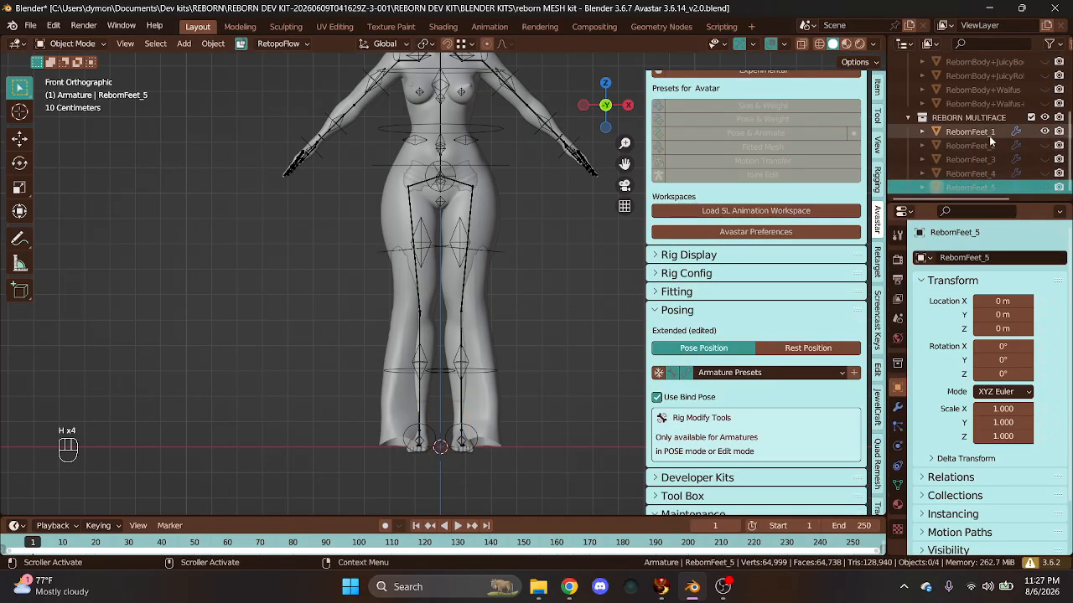
# - Bind the pants to the Avatar armature by copying weights from meshes, with RebornFeet_1 ticked as a source
pyautogui.scroll(5, 965, 147)
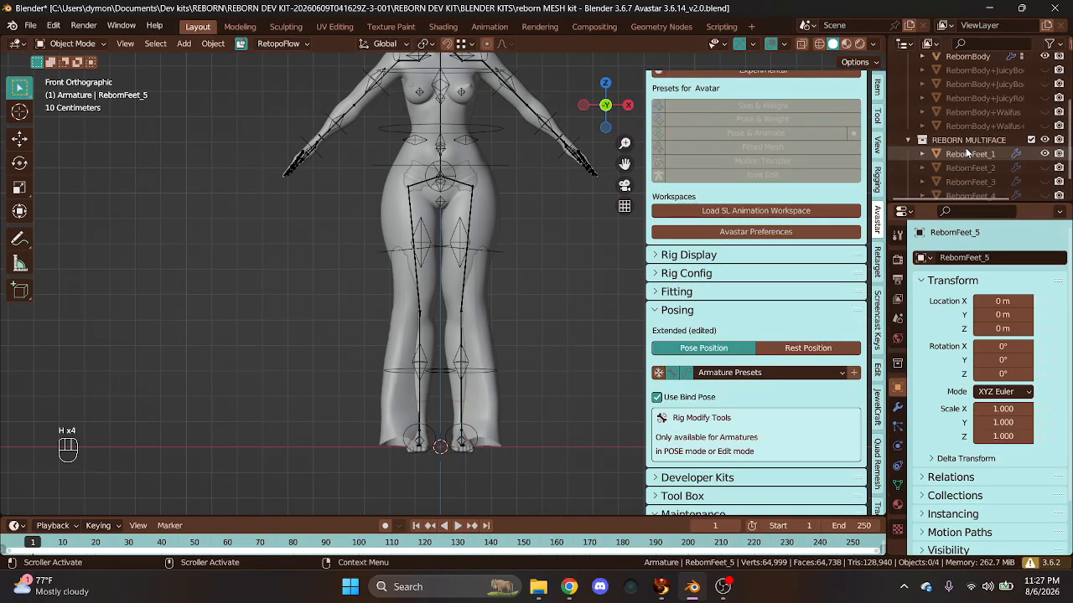
pyautogui.keyDown('shift'); pyautogui.click(499, 225); pyautogui.keyUp('shift')
pyautogui.keyDown('shift'); pyautogui.click(499, 257); pyautogui.keyUp('shift')
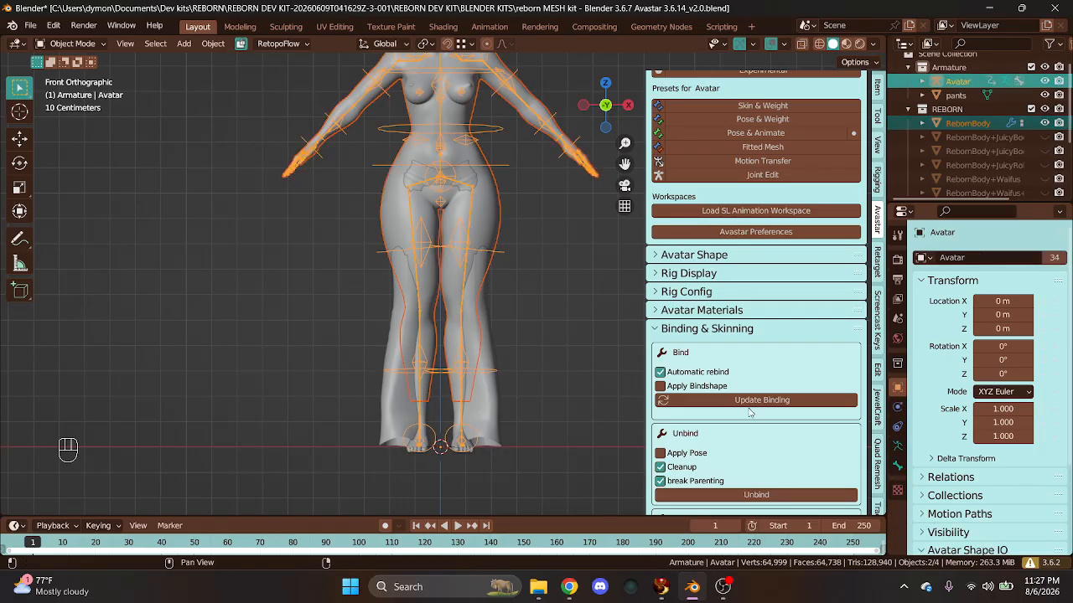
pyautogui.click(497, 243)
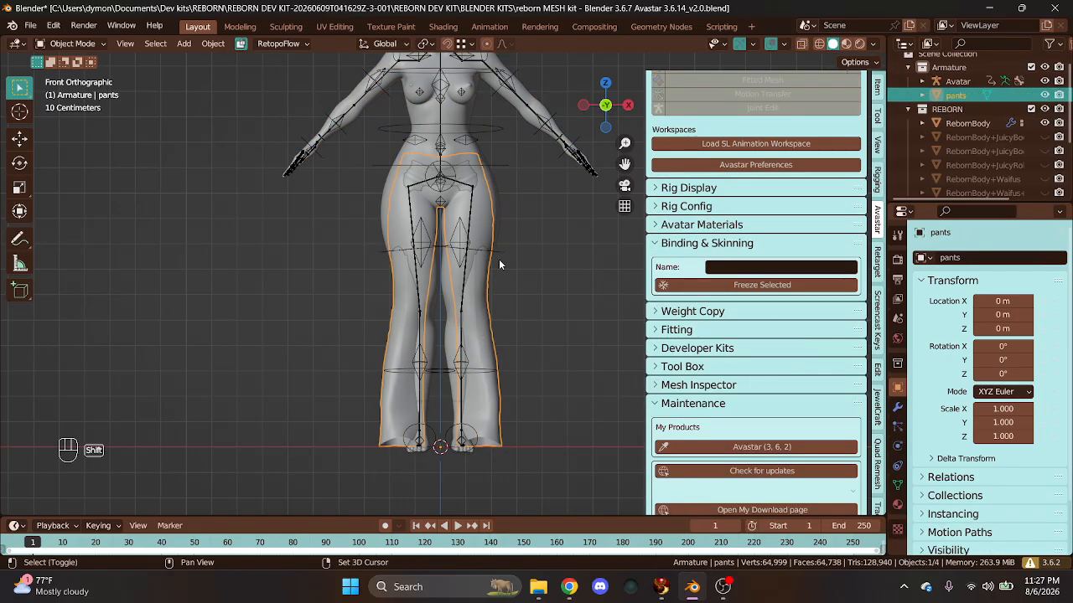
pyautogui.keyDown('shift'); pyautogui.click(500, 252); pyautogui.keyUp('shift')
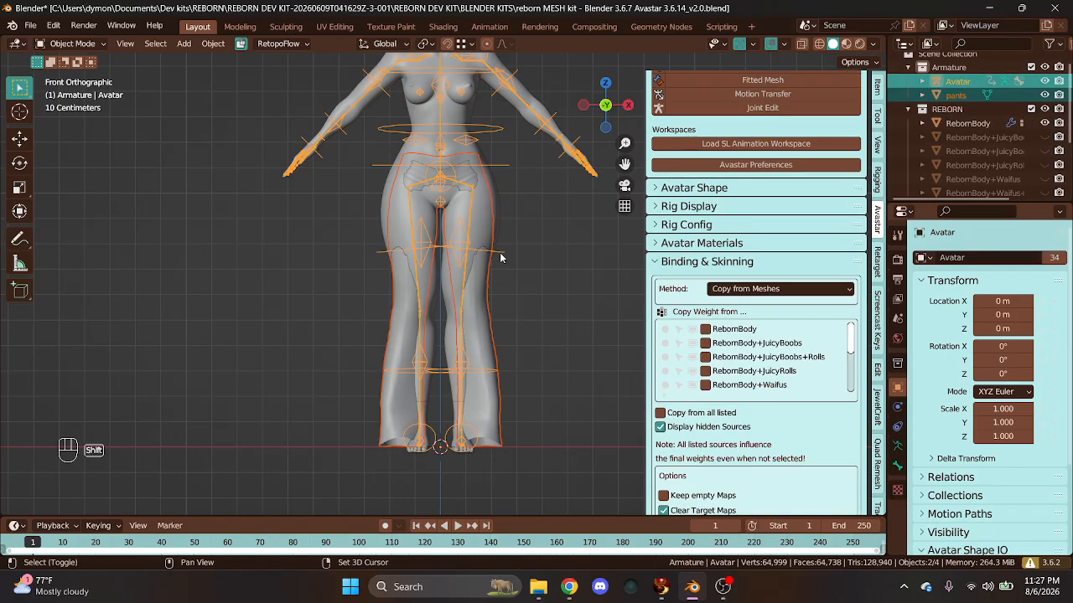
pyautogui.scroll(-3, 708, 357)
pyautogui.click(706, 370)
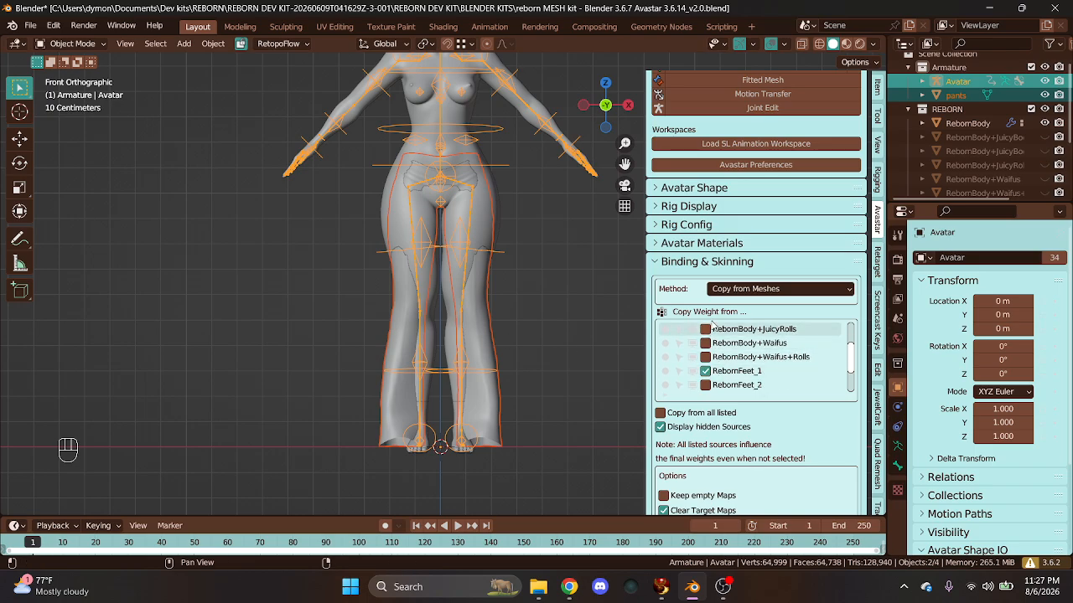
pyautogui.scroll(-3, 742, 318)
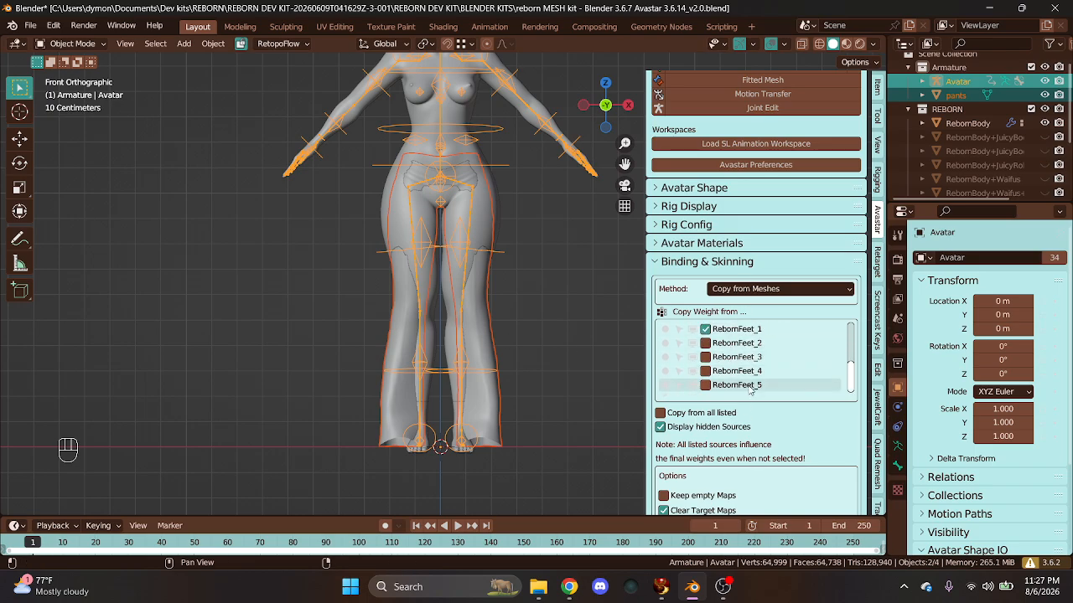
pyautogui.scroll(-2, 759, 394)
pyautogui.click(750, 483)
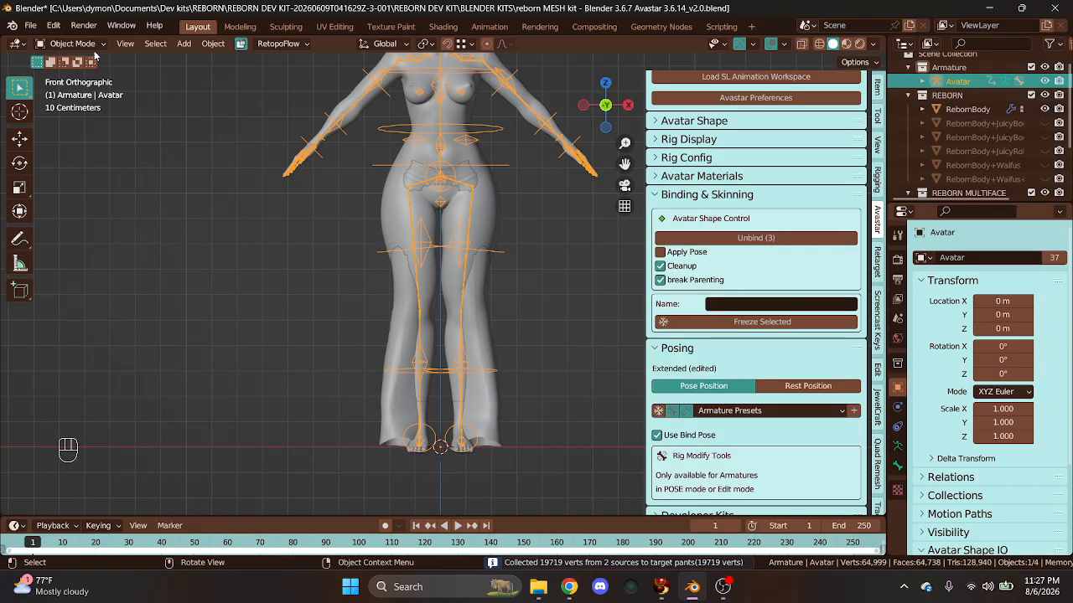
# - Test the bound pants by rotating the HipLeft bone in Pose Mode, cancel the rotation and return to Object Mode
pyautogui.click(95, 48)
pyautogui.click(74, 90)
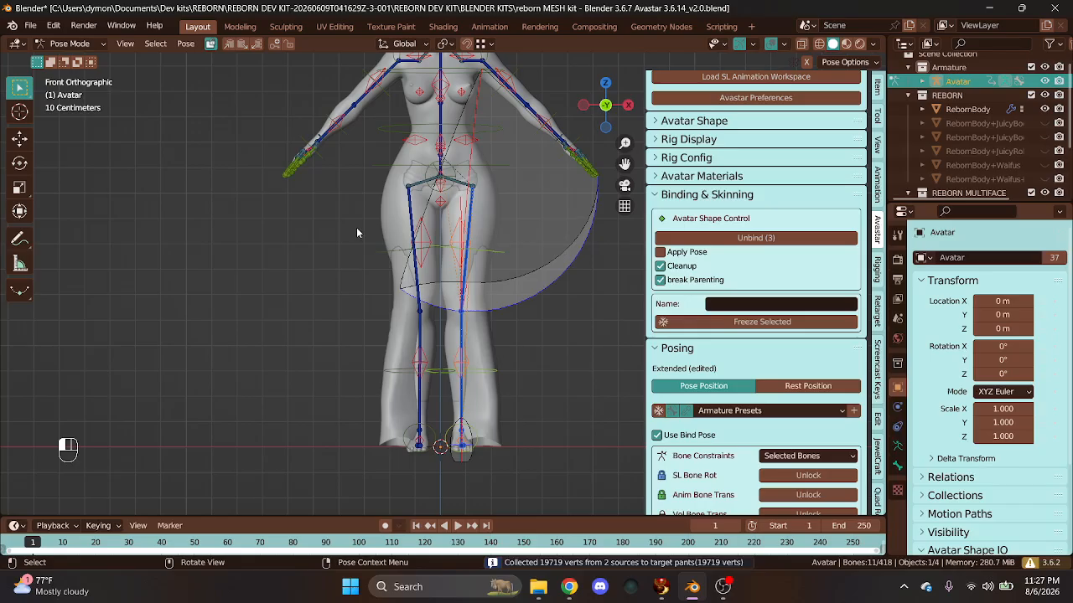
pyautogui.click(489, 252)
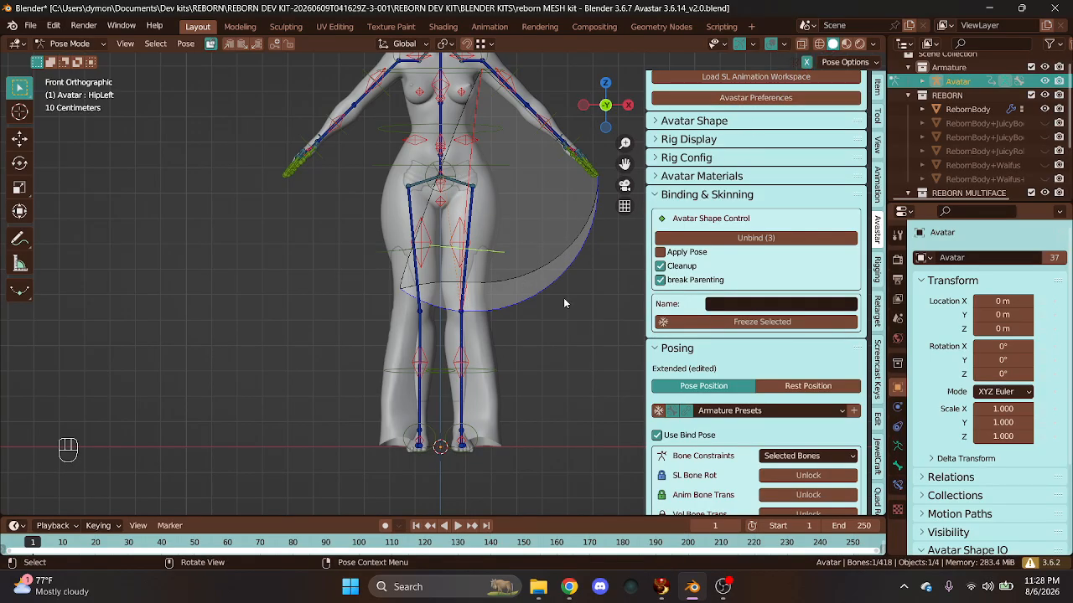
pyautogui.press('r')
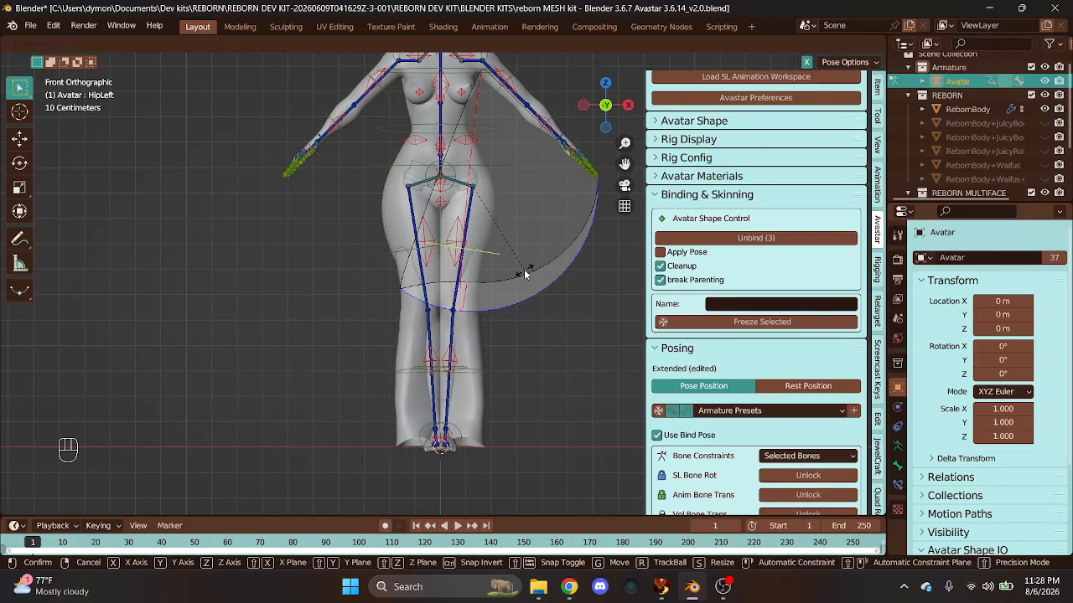
pyautogui.press('Escape')
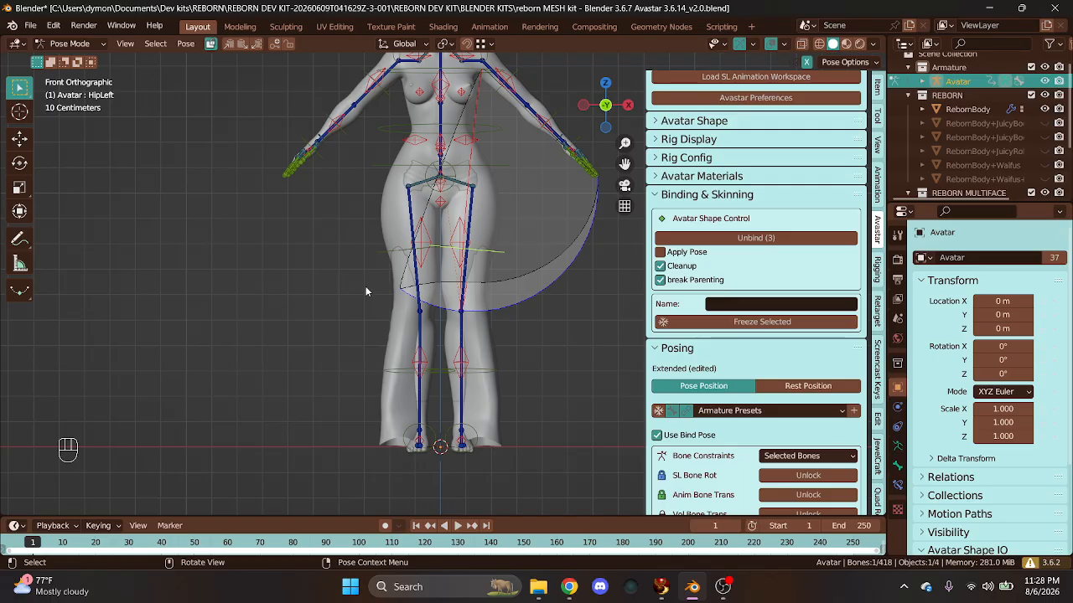
pyautogui.click(69, 43)
pyautogui.click(67, 56)
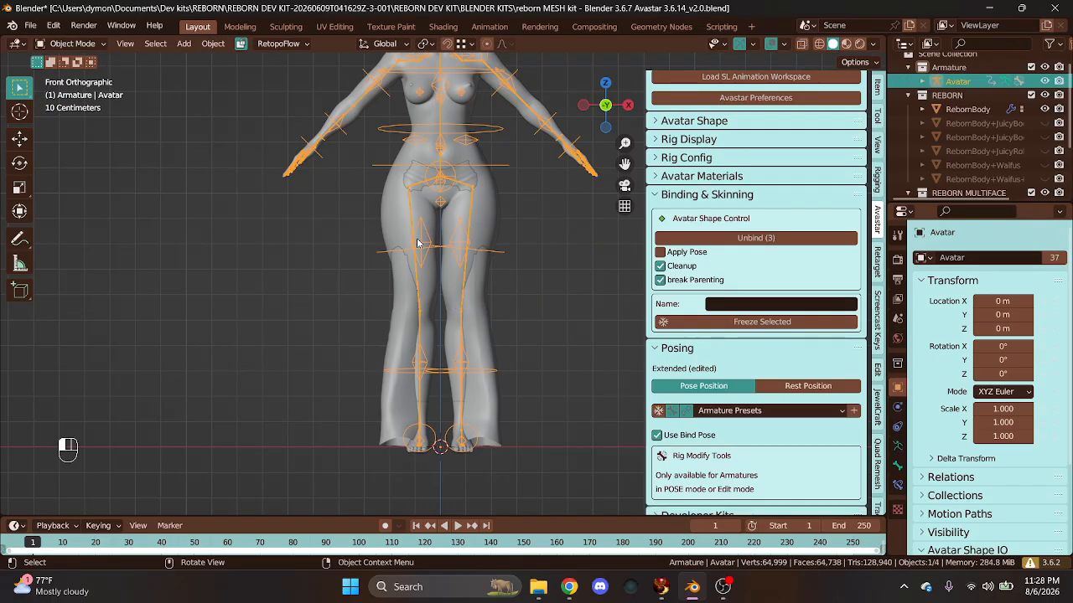
# - Undo the pose test and the binding of the pants to the Avatar armature
pyautogui.hotkey('ctrl', 'z')
pyautogui.hotkey('ctrl', 'z')
pyautogui.hotkey('ctrl', 'z')
pyautogui.hotkey('ctrl', 'z')
pyautogui.hotkey('ctrl', 'z')
pyautogui.hotkey('ctrl', 'z')
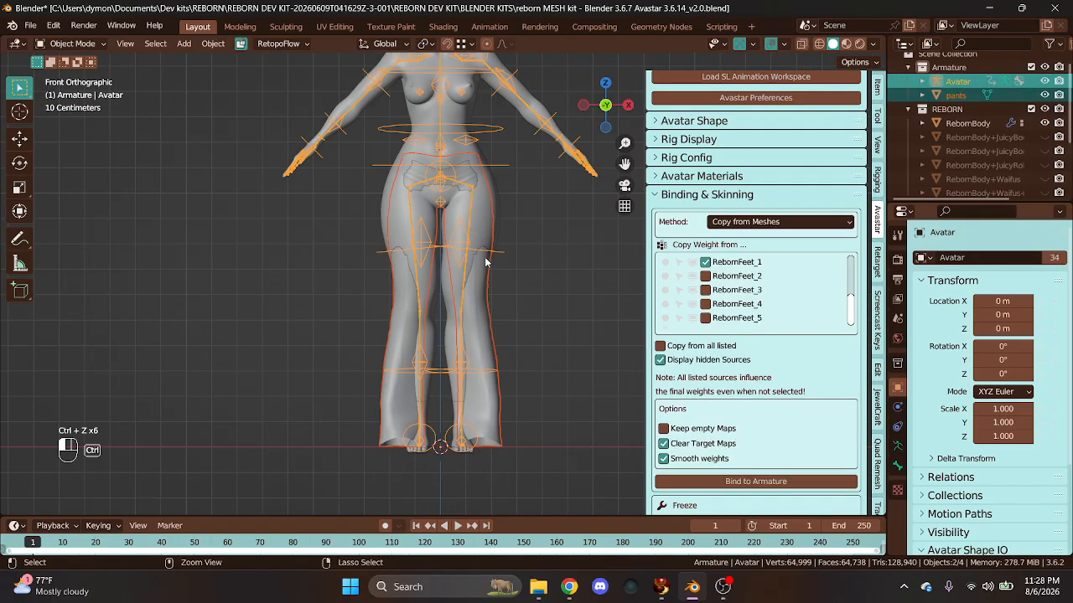
pyautogui.hotkey('ctrl', 'z')
pyautogui.hotkey('ctrl', 'z')
pyautogui.hotkey('ctrl', 'z')
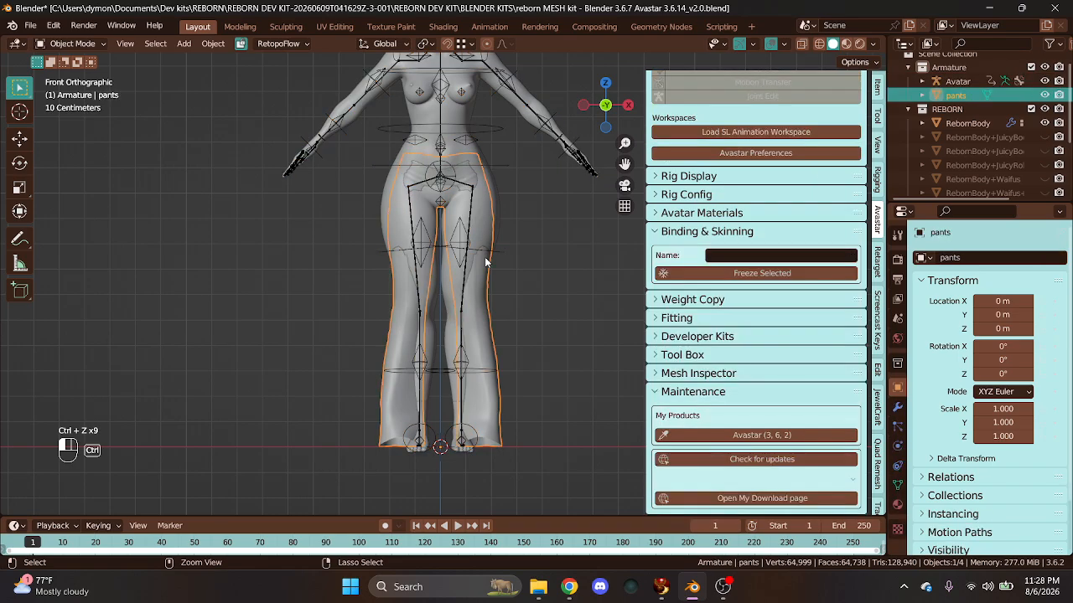
pyautogui.click(71, 43)
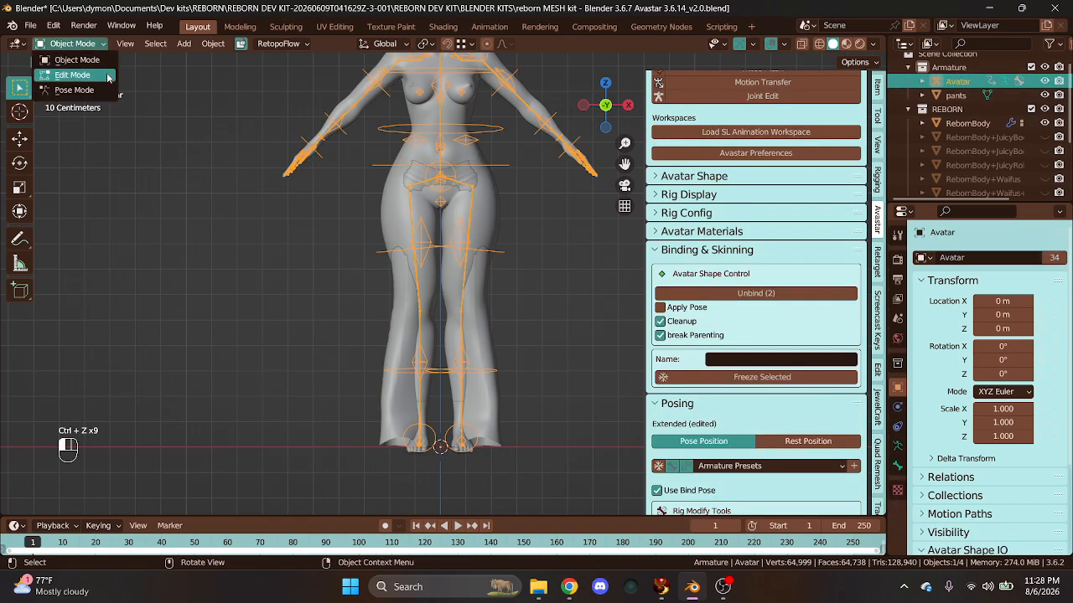
pyautogui.click(68, 89)
pyautogui.click(496, 258)
pyautogui.press('r')
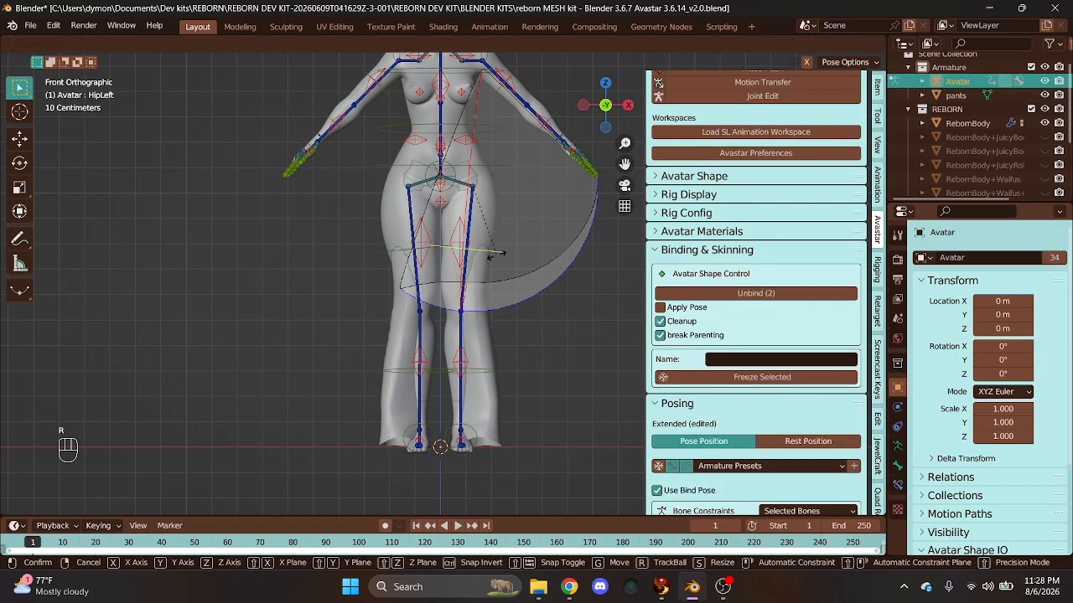
pyautogui.rightClick(500, 275)
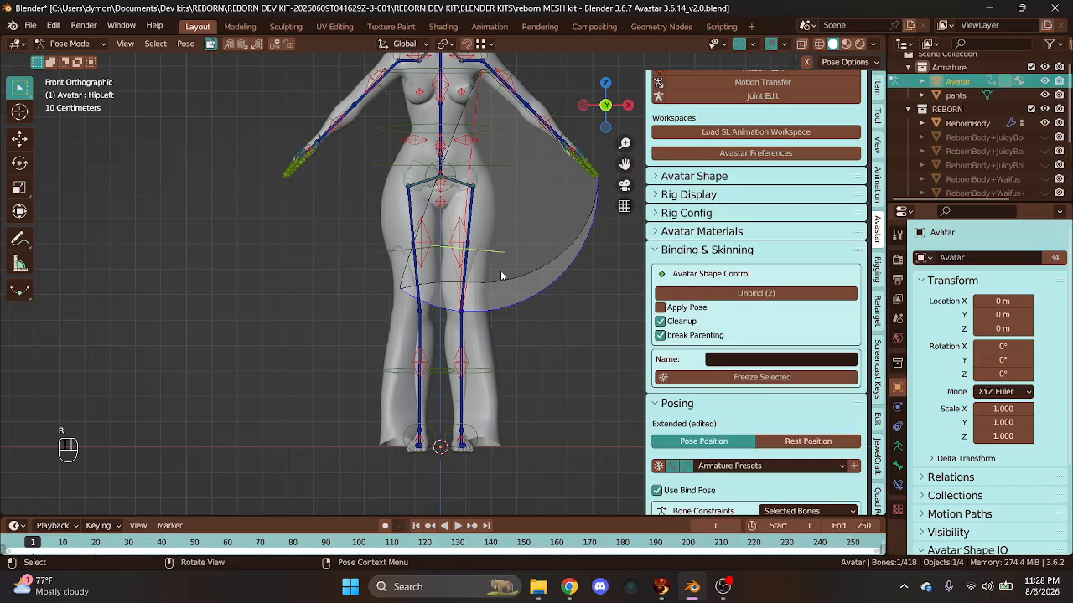
pyautogui.click(94, 44)
pyautogui.click(101, 59)
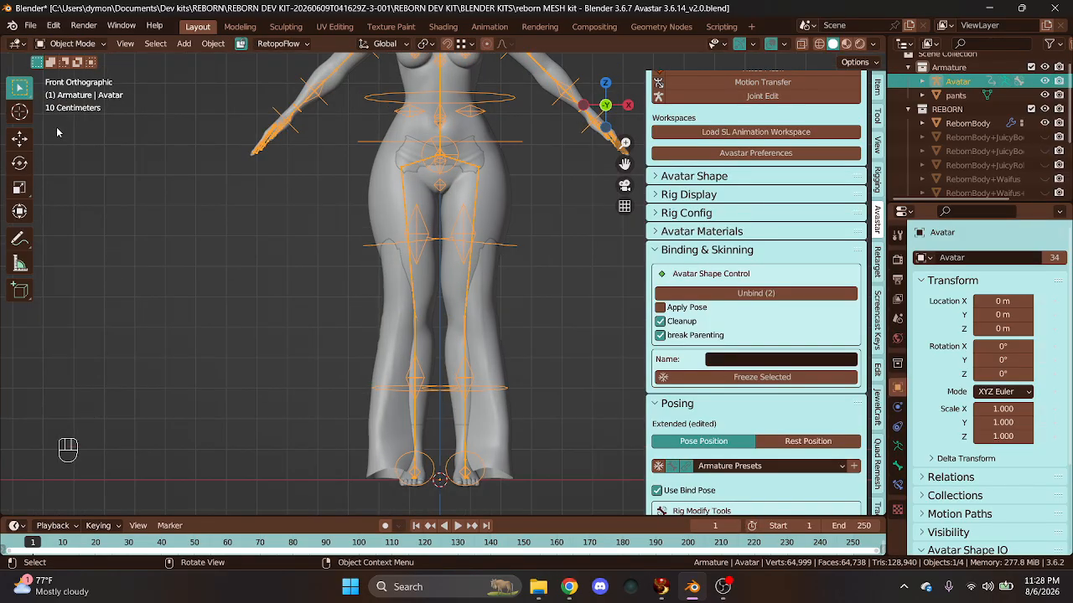
# - Rotate the armature's HipLeft bone by -5° in Pose Mode to spread the legs, and return to Object Mode
pyautogui.click(62, 44)
pyautogui.click(74, 90)
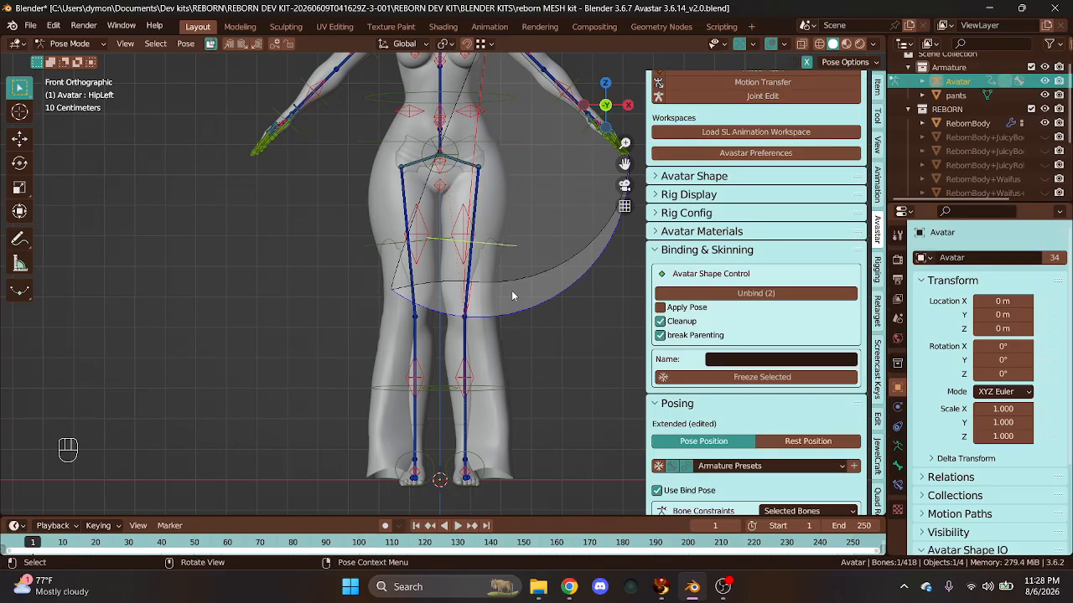
pyautogui.press('r')
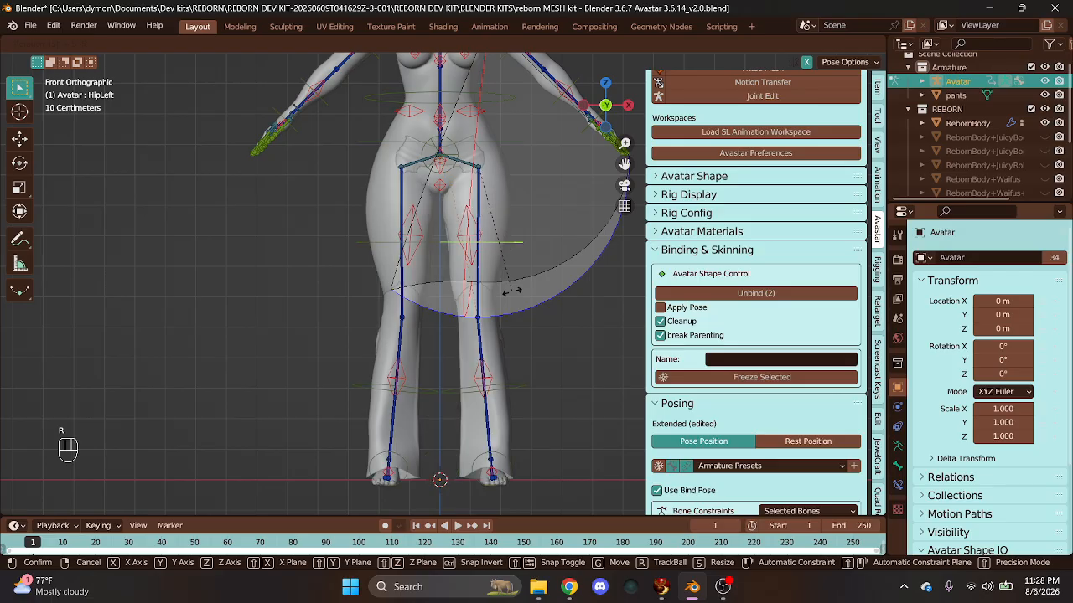
pyautogui.click(512, 292)
pyautogui.click(99, 44)
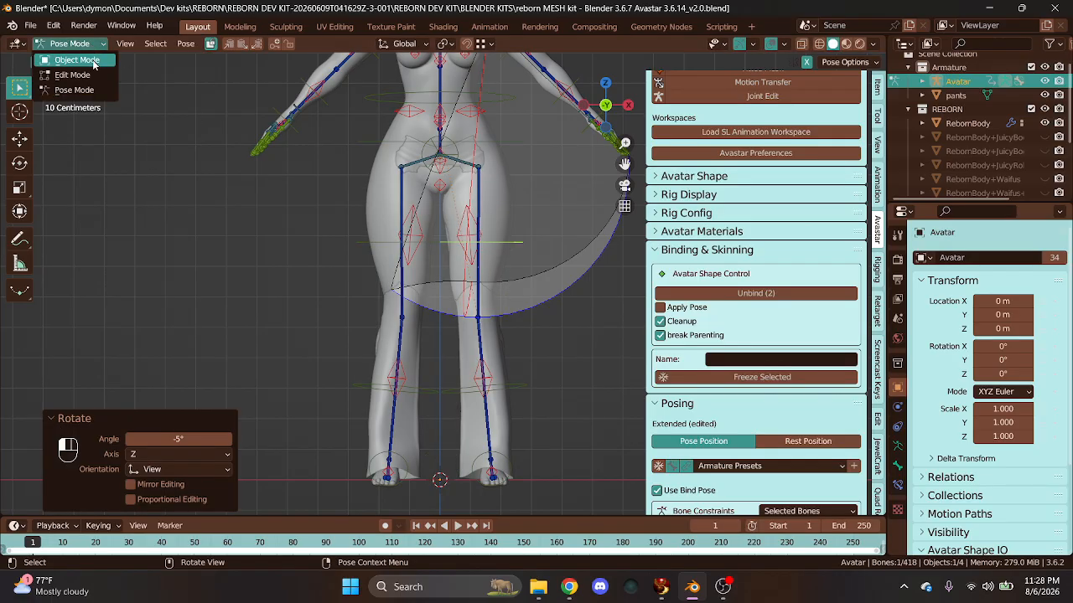
pyautogui.click(69, 57)
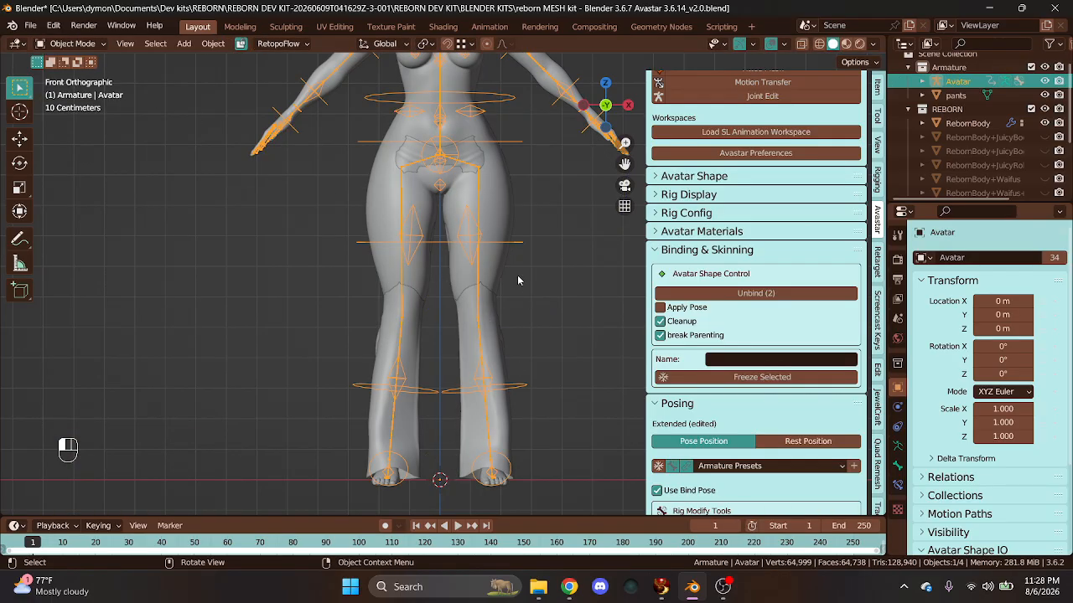
# - Scale the pants up uniformly to about 1.027 so the waist sits higher on the hips
pyautogui.click(484, 312)
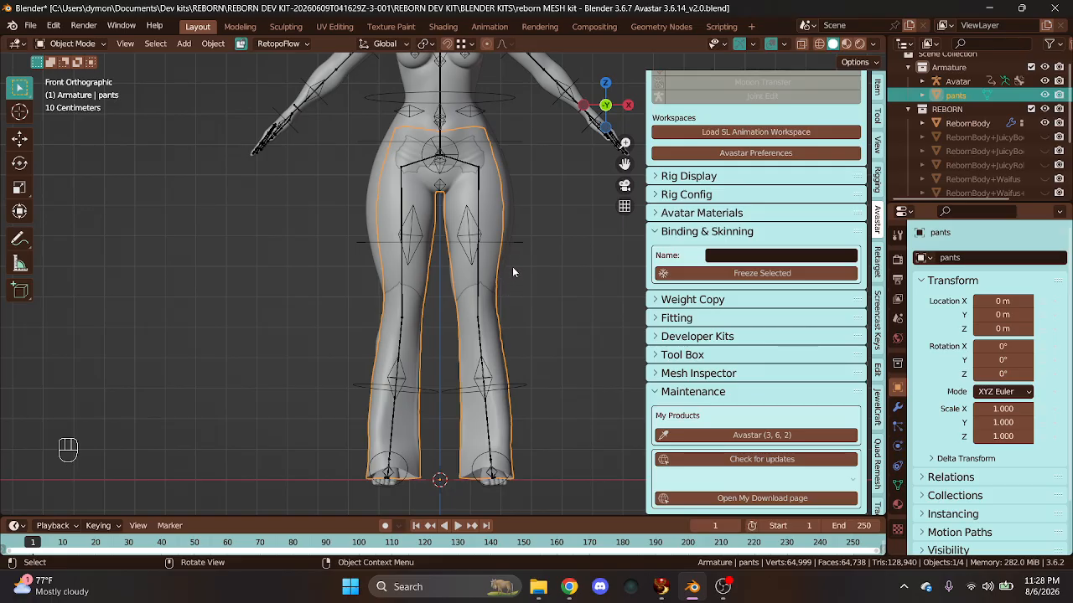
pyautogui.press('s')
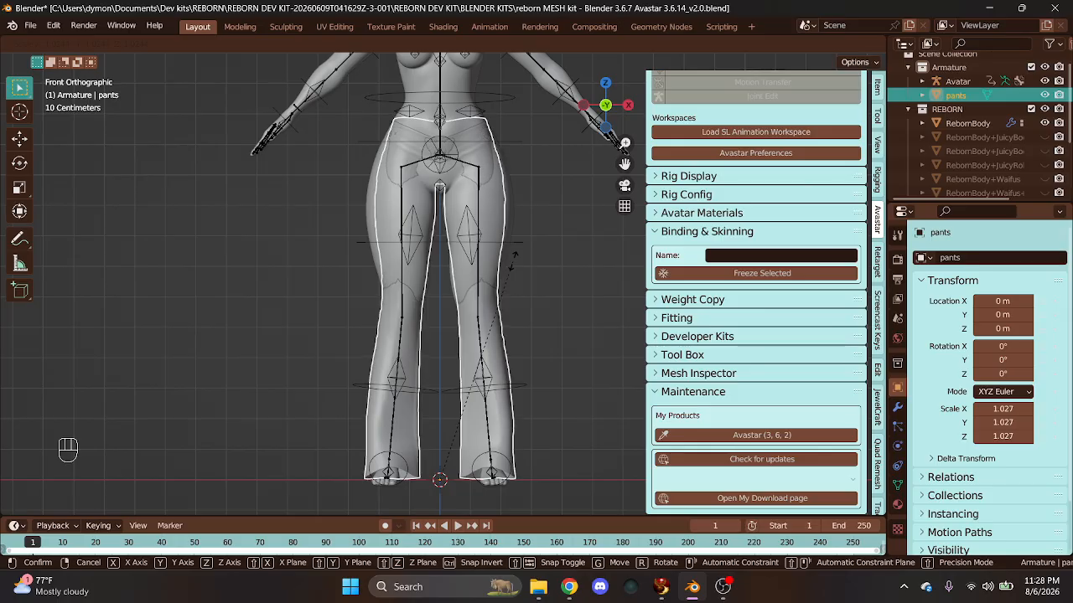
pyautogui.click(437, 120)
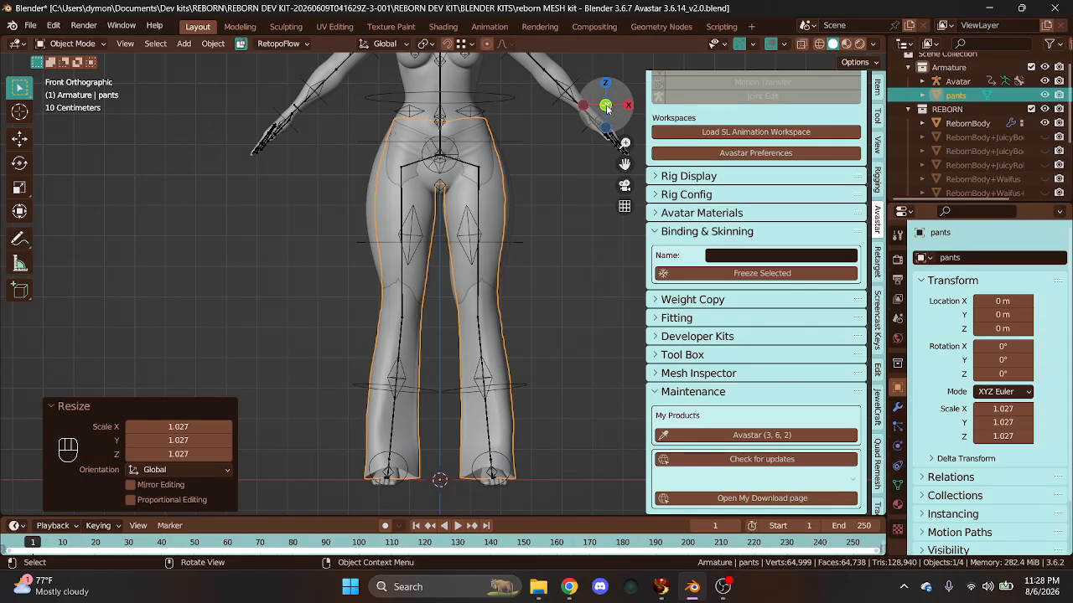
# - Scale the pants along the Y axis by about 1.113 to deepen them around the buttocks
pyautogui.moveTo(605, 106)
pyautogui.mouseDown()
pyautogui.moveTo(540, 110)
pyautogui.moveTo(605, 107)
pyautogui.mouseUp()
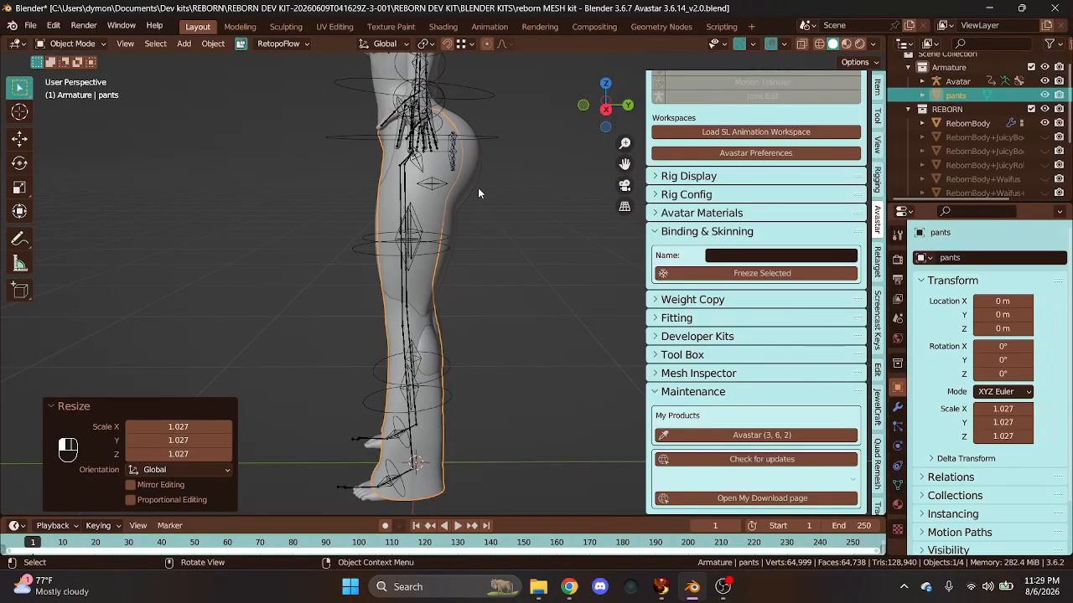
pyautogui.press('s')
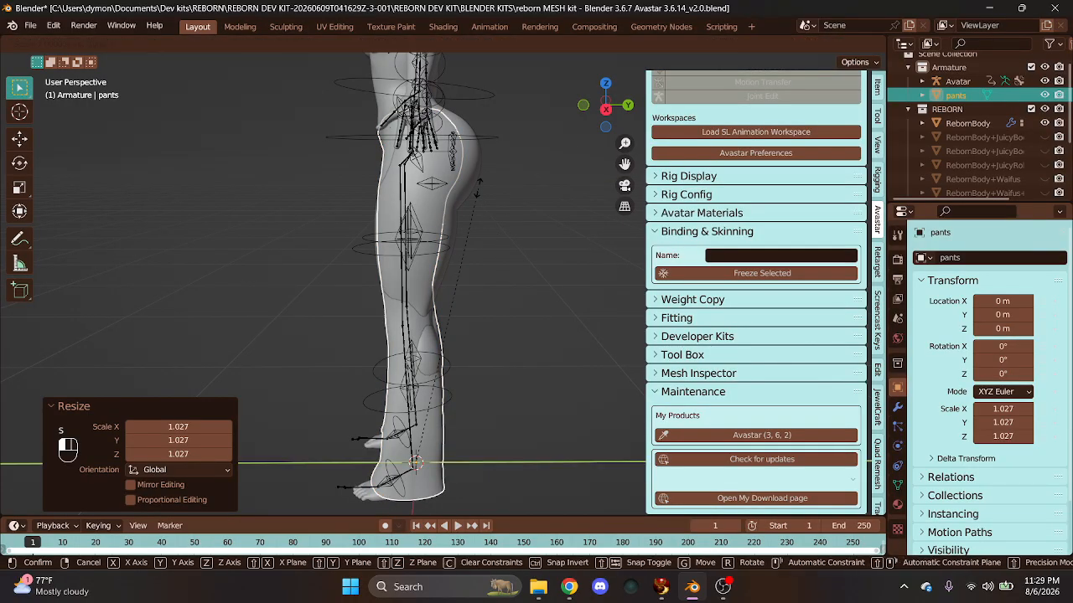
pyautogui.press('y')
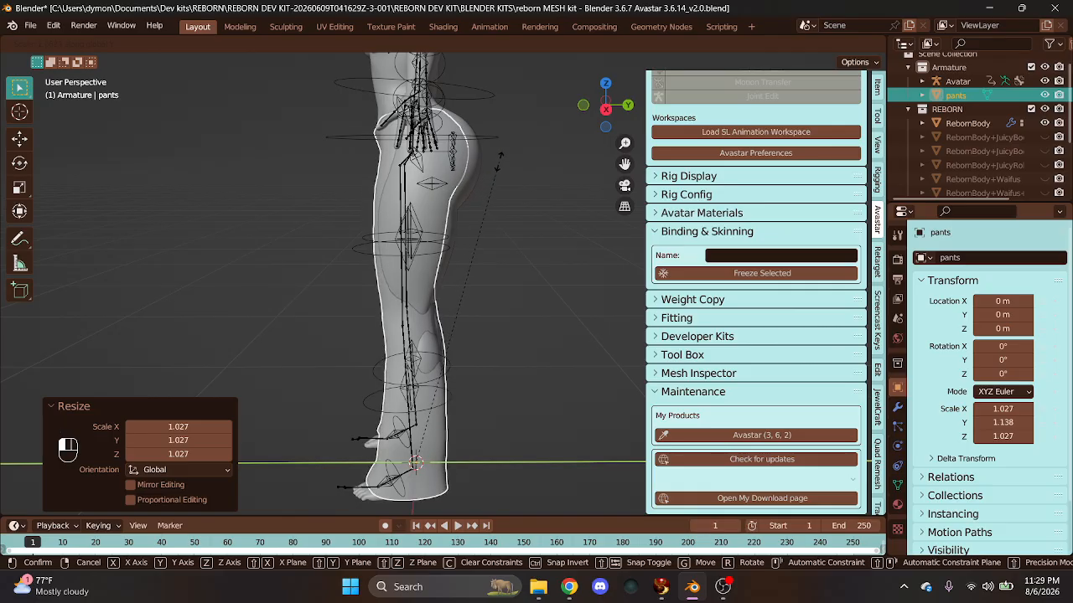
pyautogui.click(503, 160)
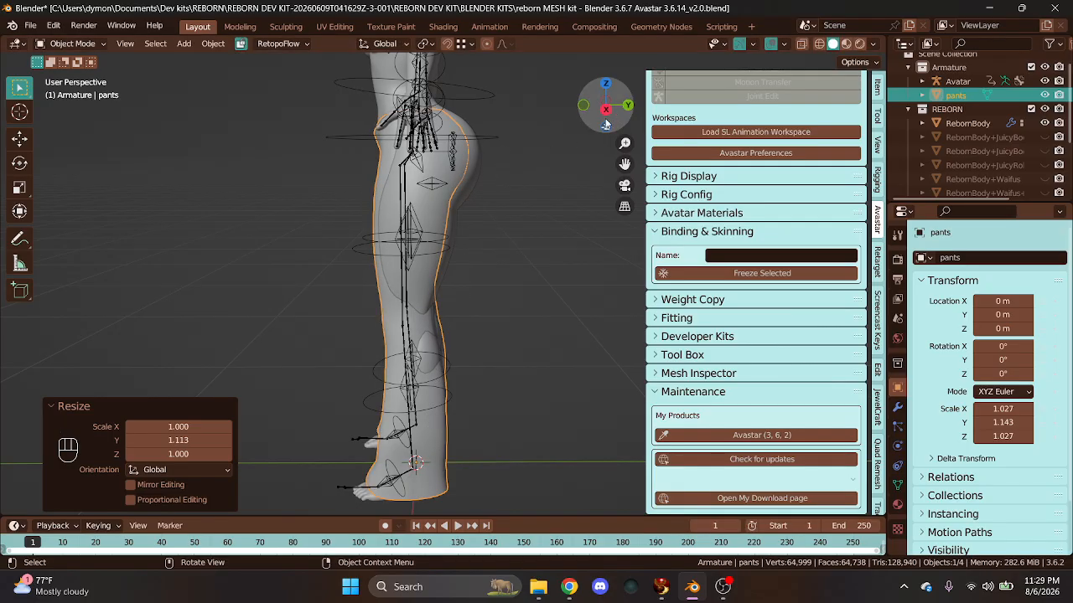
# - Move the pants about 0.006 m backward along the Y axis and check the fit from the front
pyautogui.moveTo(614, 105); pyautogui.dragTo(633, 144)
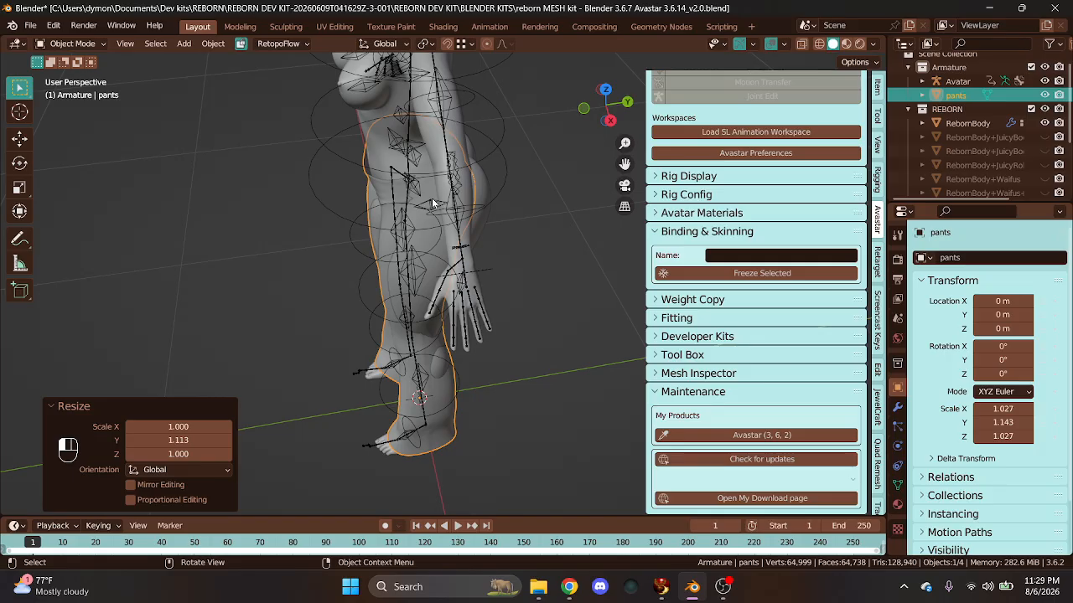
pyautogui.press('g')
pyautogui.press('y')
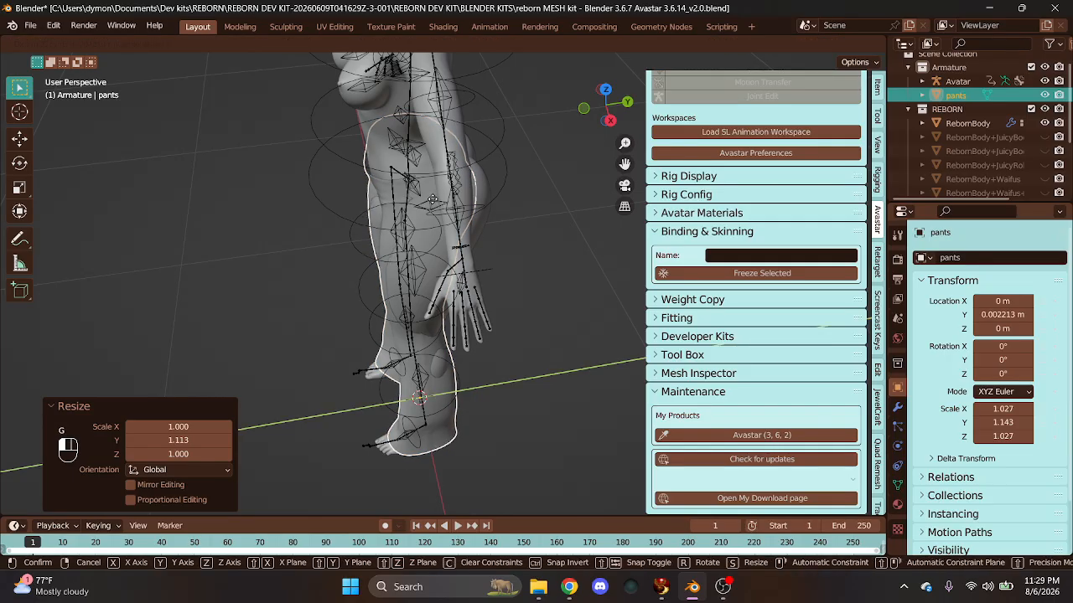
pyautogui.click(433, 199)
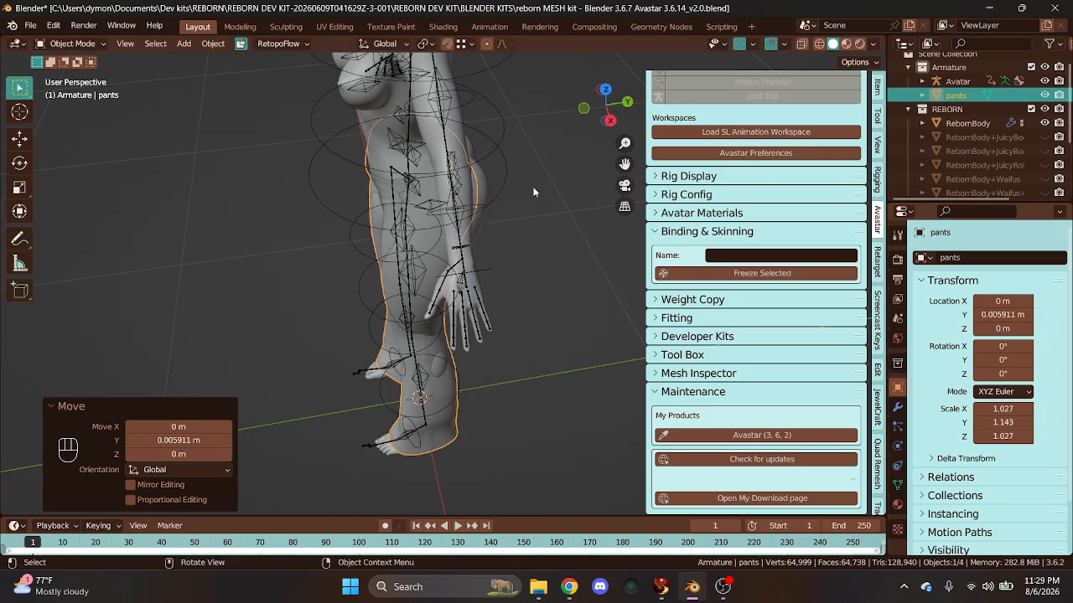
pyautogui.moveTo(605, 107); pyautogui.dragTo(583, 101)
pyautogui.click(590, 120)
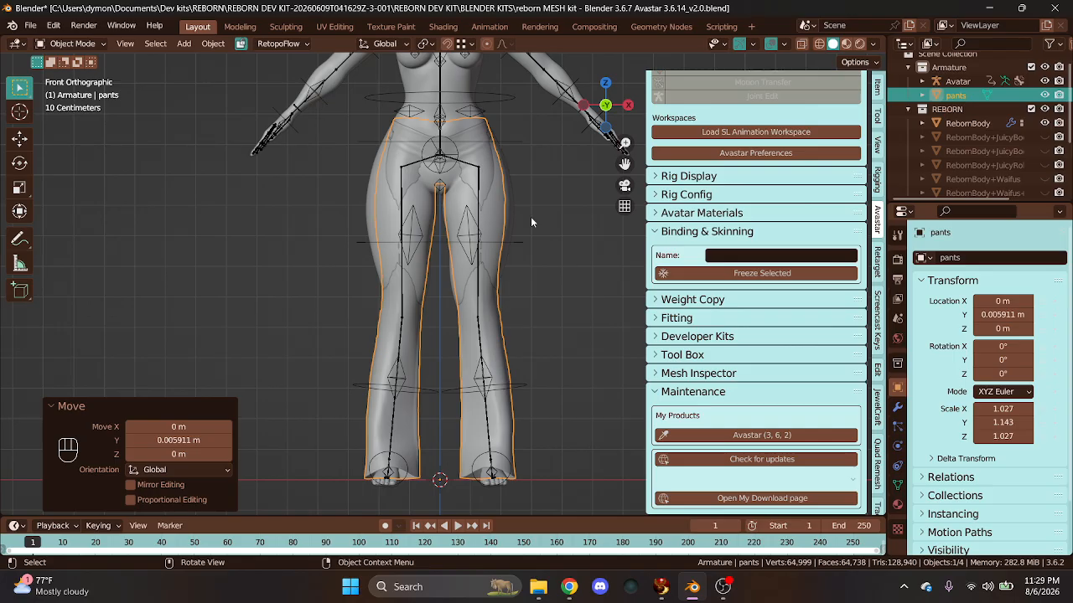
pyautogui.click(486, 168)
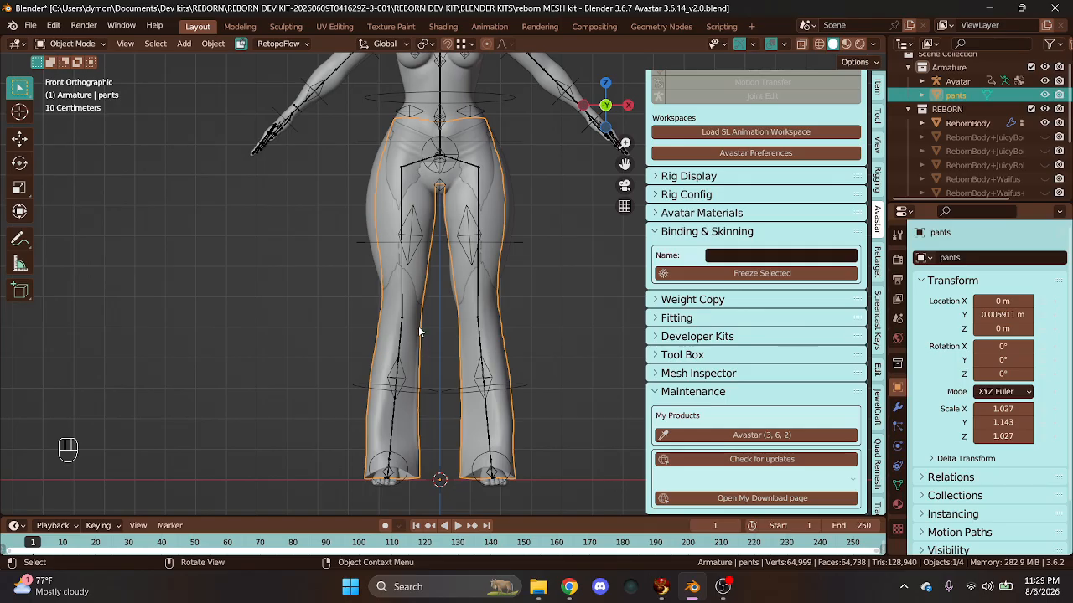
# - In the Sculpting workspace, pull the pants' hip outward with X-symmetric Elastic Deform at strength 0.203 and radius 91 px, and return to the Layout workspace
pyautogui.click(286, 26)
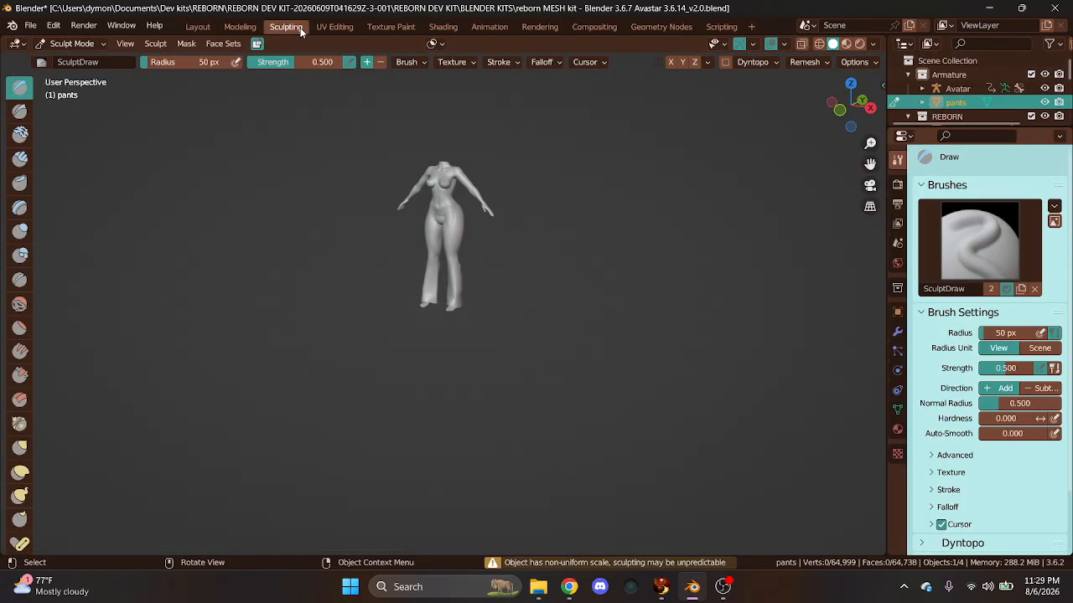
pyautogui.click(829, 116)
pyautogui.scroll(5, 521, 237)
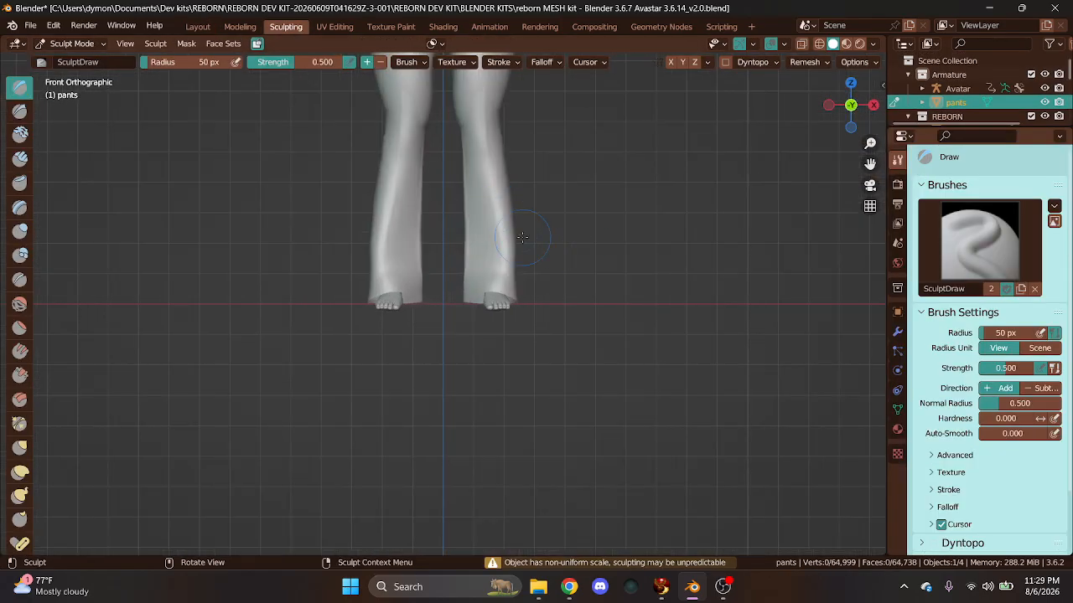
pyautogui.moveTo(870, 163); pyautogui.dragTo(870, 403)
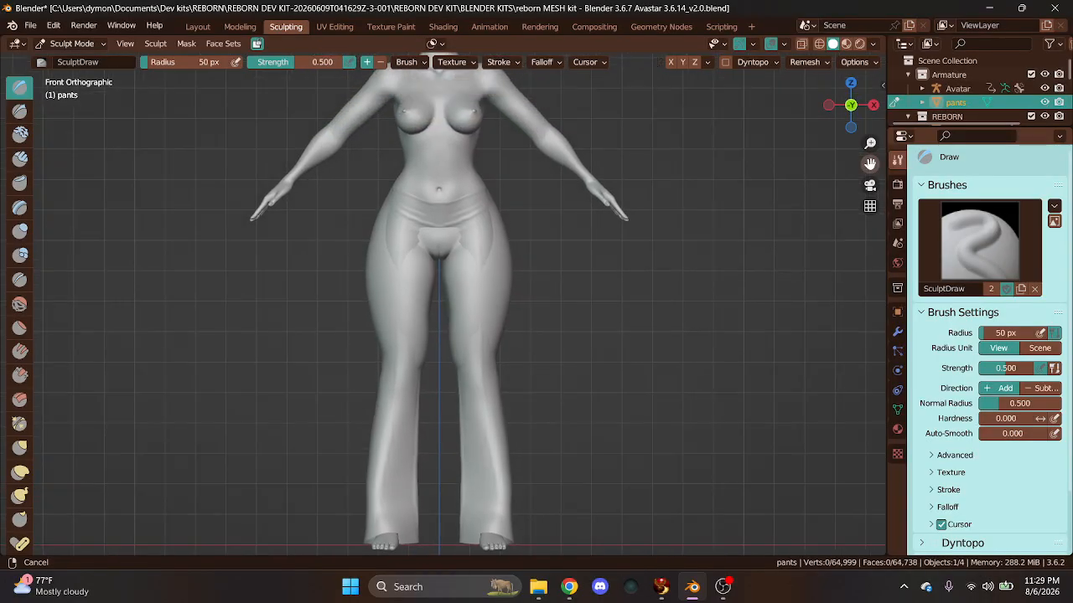
pyautogui.scroll(2, 580, 274)
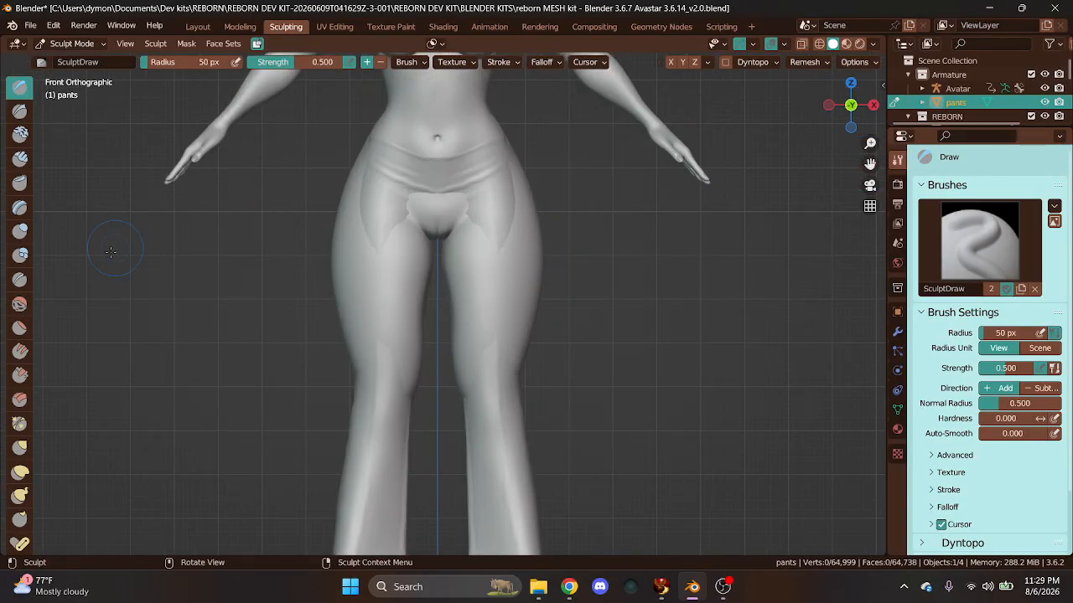
pyautogui.click(21, 471)
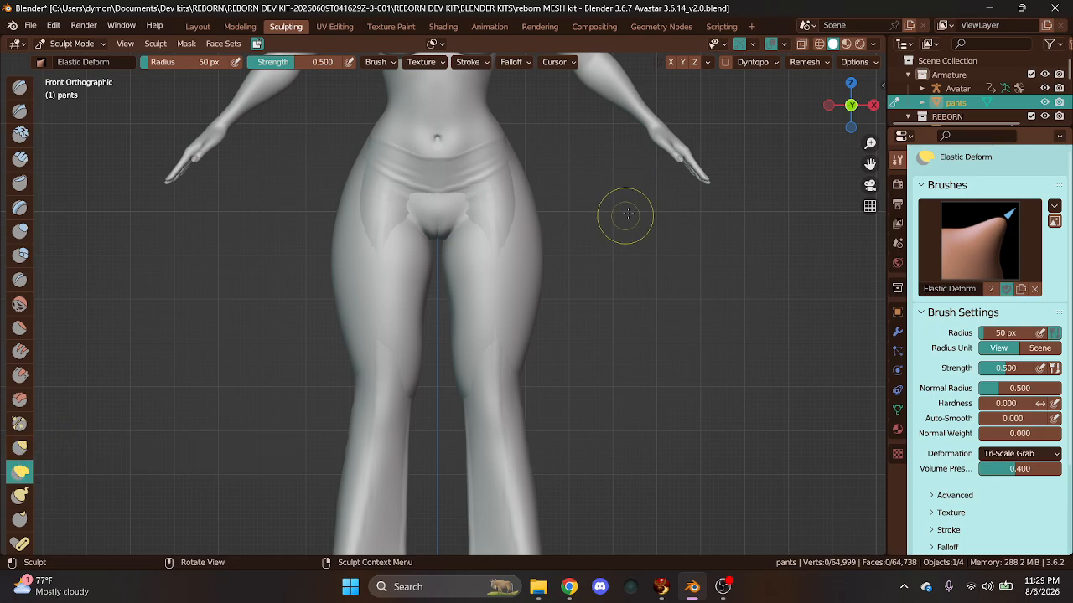
pyautogui.click(670, 62)
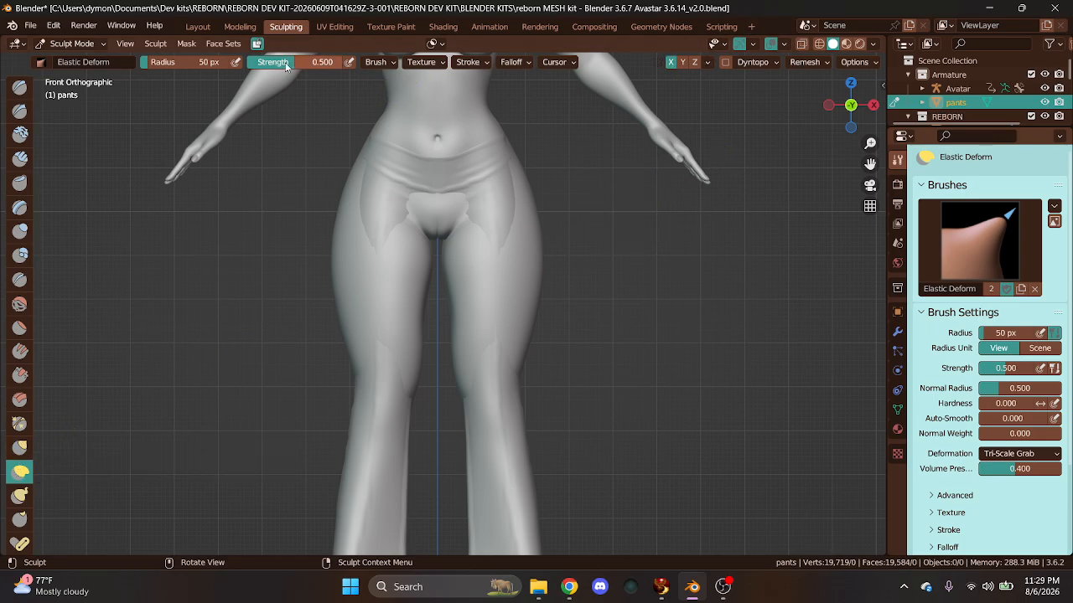
pyautogui.moveTo(285, 67); pyautogui.dragTo(253, 67)
pyautogui.moveTo(157, 67); pyautogui.dragTo(192, 66)
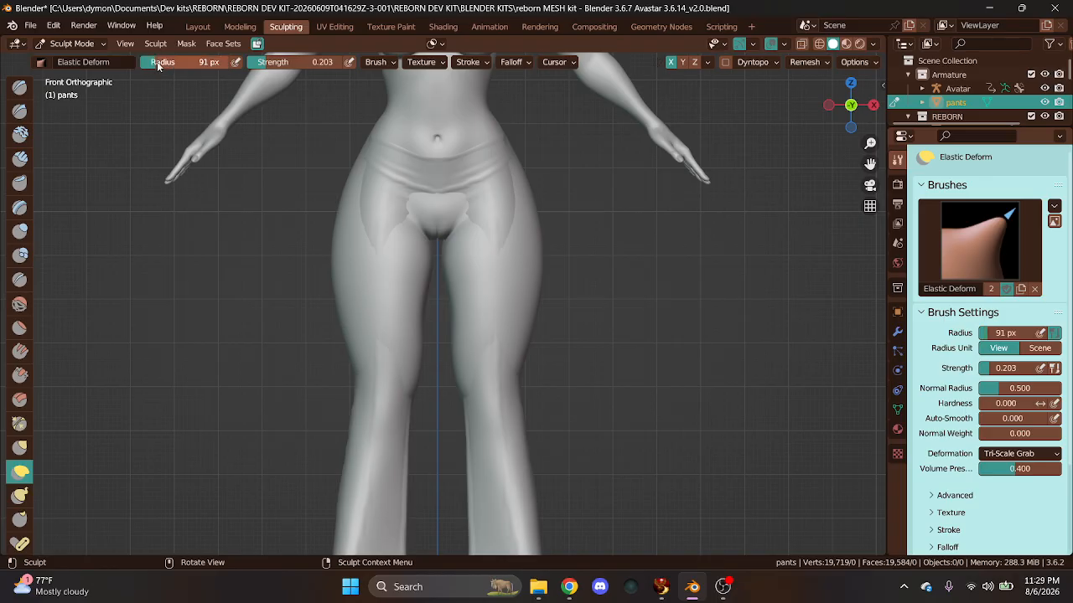
pyautogui.moveTo(508, 184)
pyautogui.mouseDown()
pyautogui.moveTo(513, 155)
pyautogui.moveTo(527, 148)
pyautogui.mouseUp()
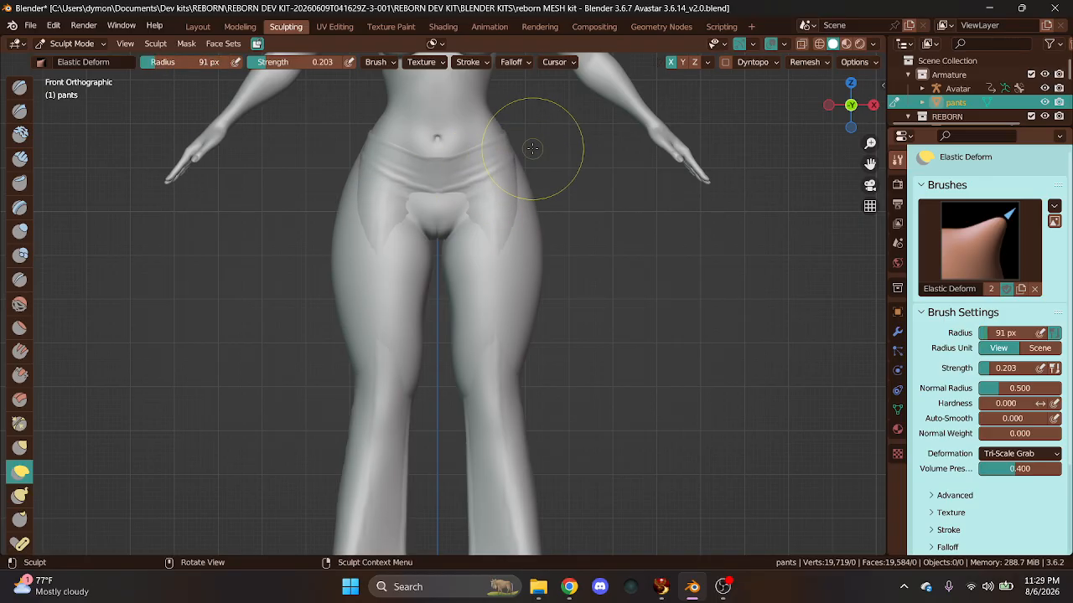
pyautogui.click(198, 26)
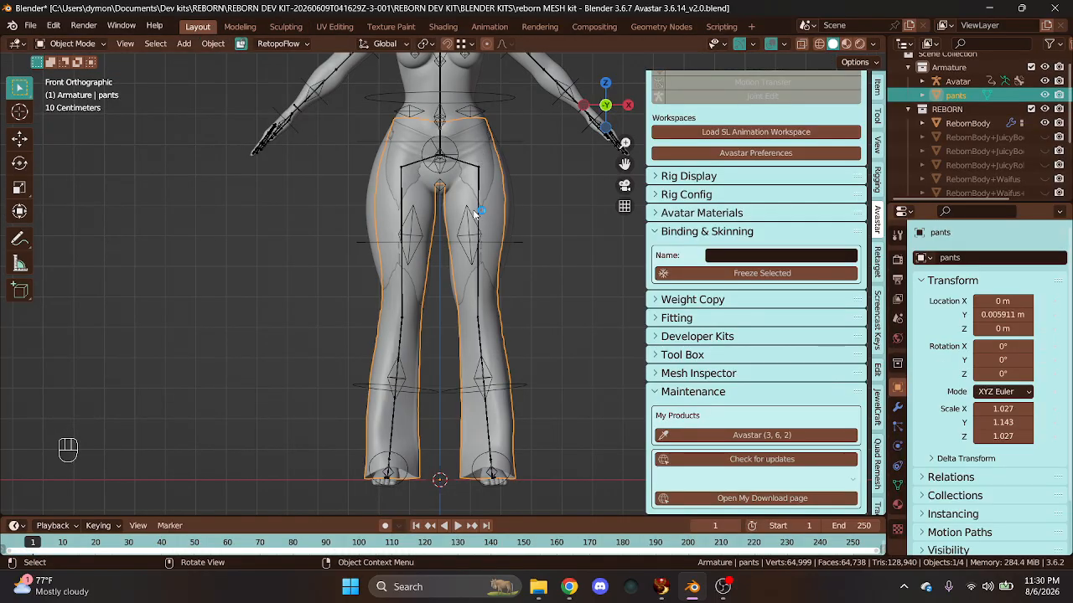
# - Enter Edit Mode on the pants, activate the Move tool and enable proportional editing
pyautogui.press('Tab')
pyautogui.scroll(1, 410, 176)
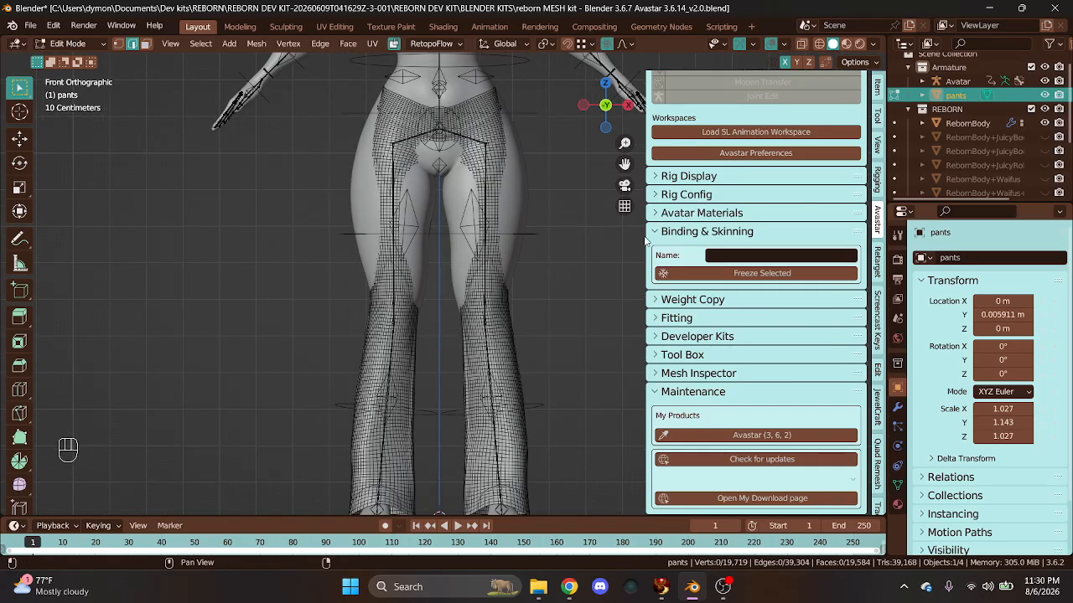
pyautogui.moveTo(647, 240); pyautogui.dragTo(737, 239)
pyautogui.scroll(1, 526, 132)
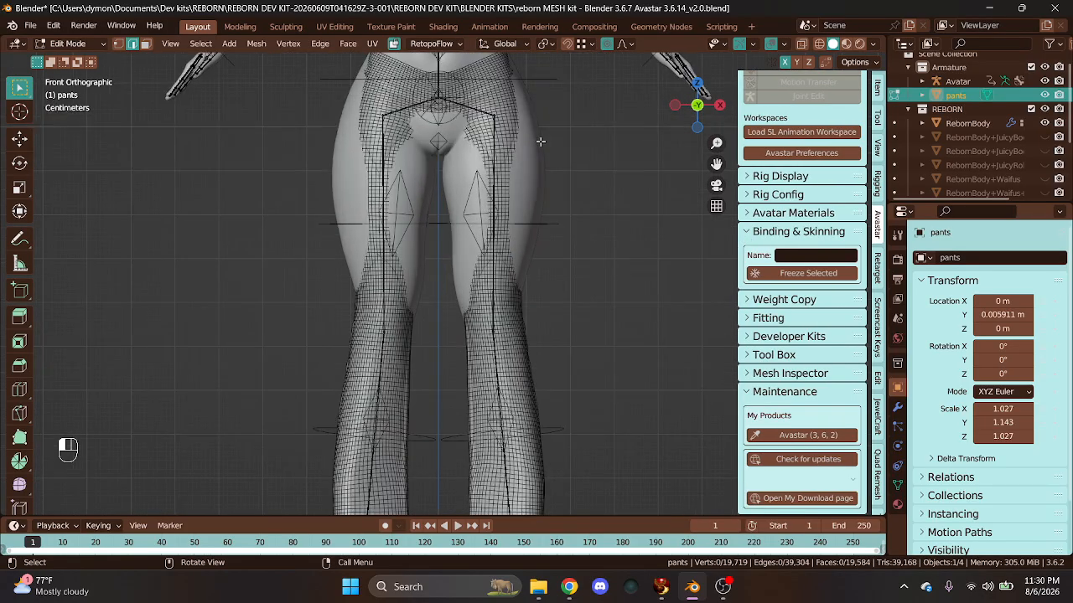
pyautogui.click(20, 138)
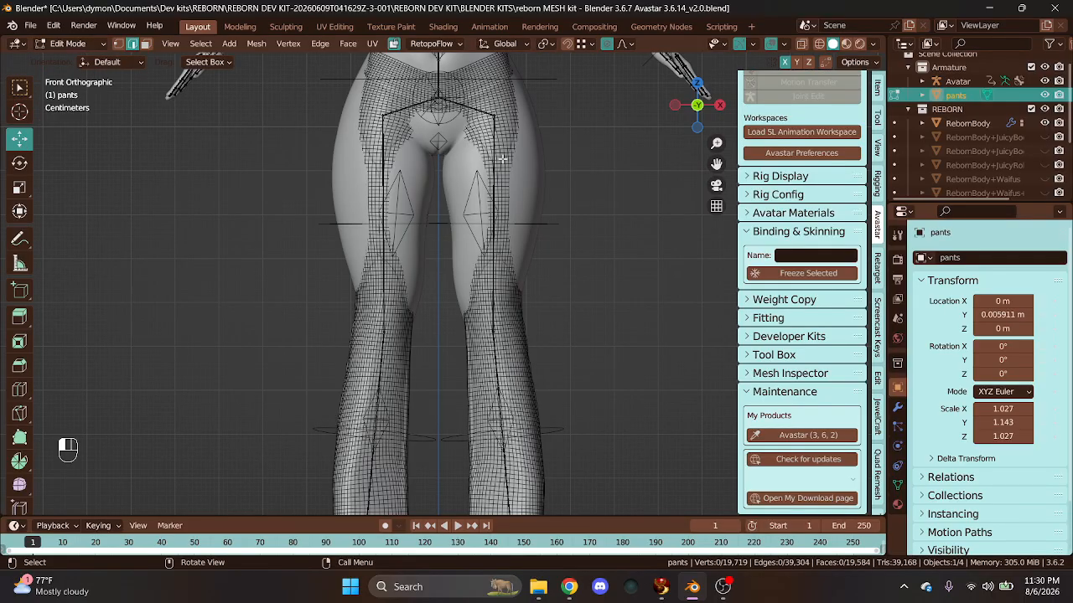
pyautogui.moveTo(335, 166); pyautogui.dragTo(411, 94)
pyautogui.press('o')
# - Try pulling the pants outward at the avatar's right hip by about 0.008 m with proportional editing, and undo the moves
pyautogui.scroll(3, 401, 170)
pyautogui.click(355, 91)
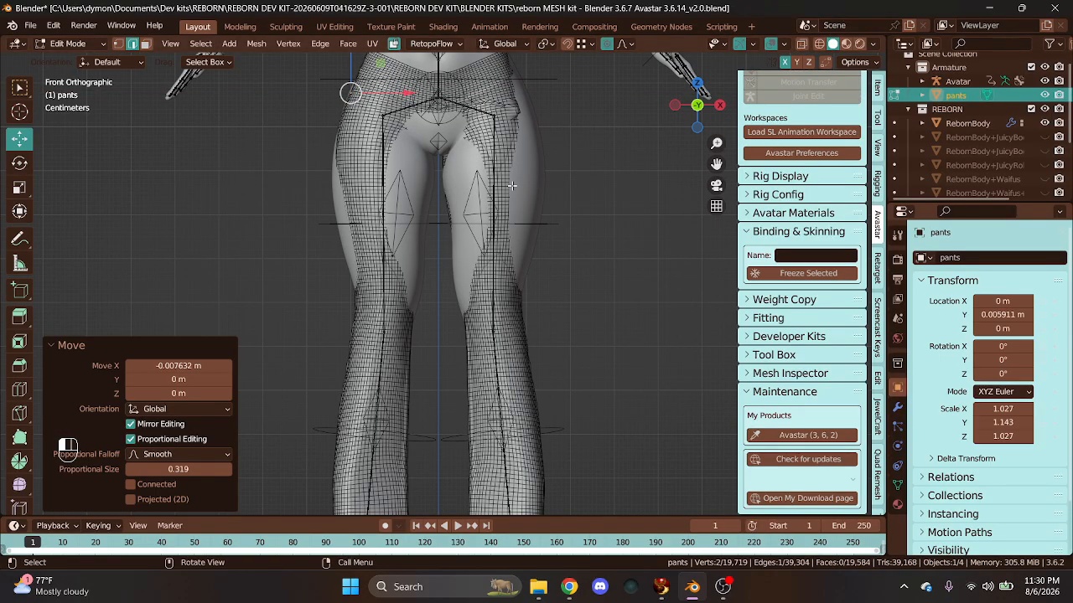
pyautogui.hotkey('ctrl', 'z')
pyautogui.hotkey('ctrl', 'z')
pyautogui.hotkey('ctrl', 'z')
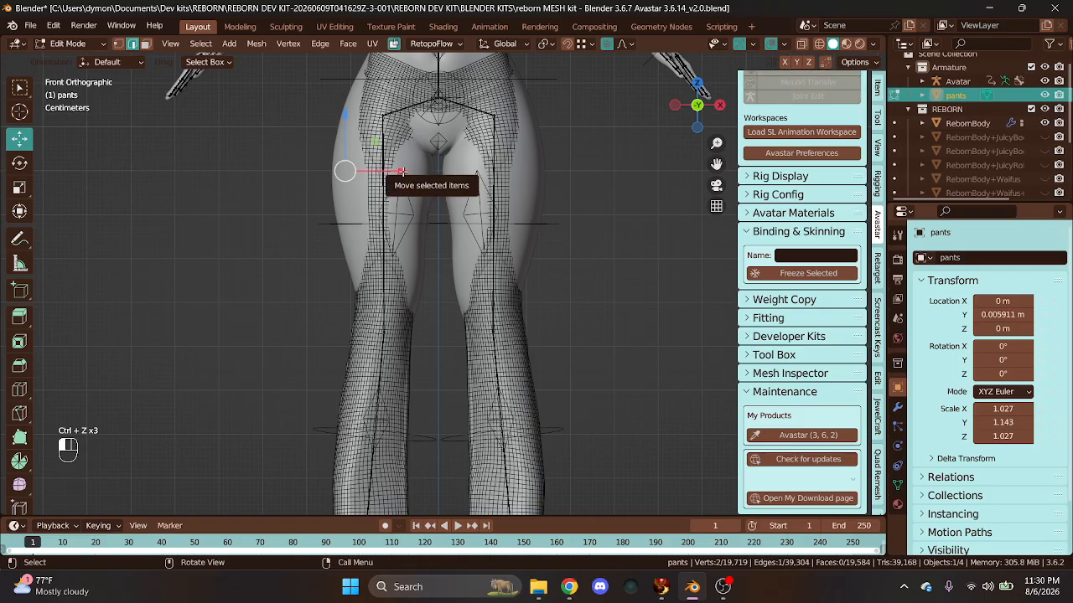
# - Pull the pants' outer right thigh about 0.010 m outward along X with a proportional size of 0.319
pyautogui.moveTo(402, 171); pyautogui.dragTo(388, 196)
pyautogui.click(339, 198)
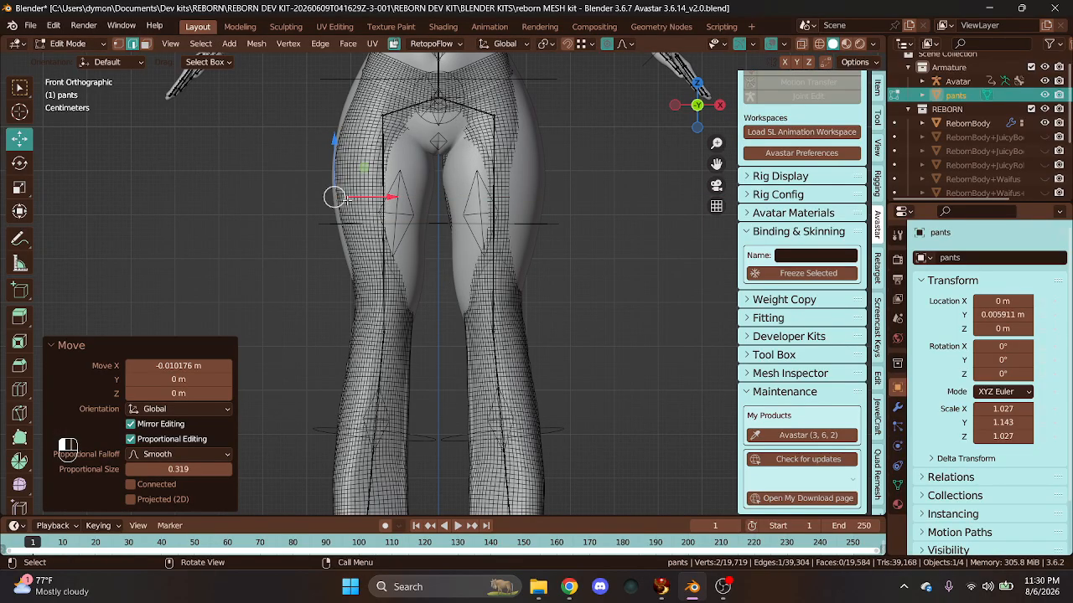
# - Try moving the pants' crotch about 0.012 m forward along Y with a proportional size of 0.123, and undo it
pyautogui.moveTo(696, 111)
pyautogui.mouseDown()
pyautogui.moveTo(707, 98)
pyautogui.moveTo(700, 108)
pyautogui.mouseUp()
pyautogui.click(482, 204)
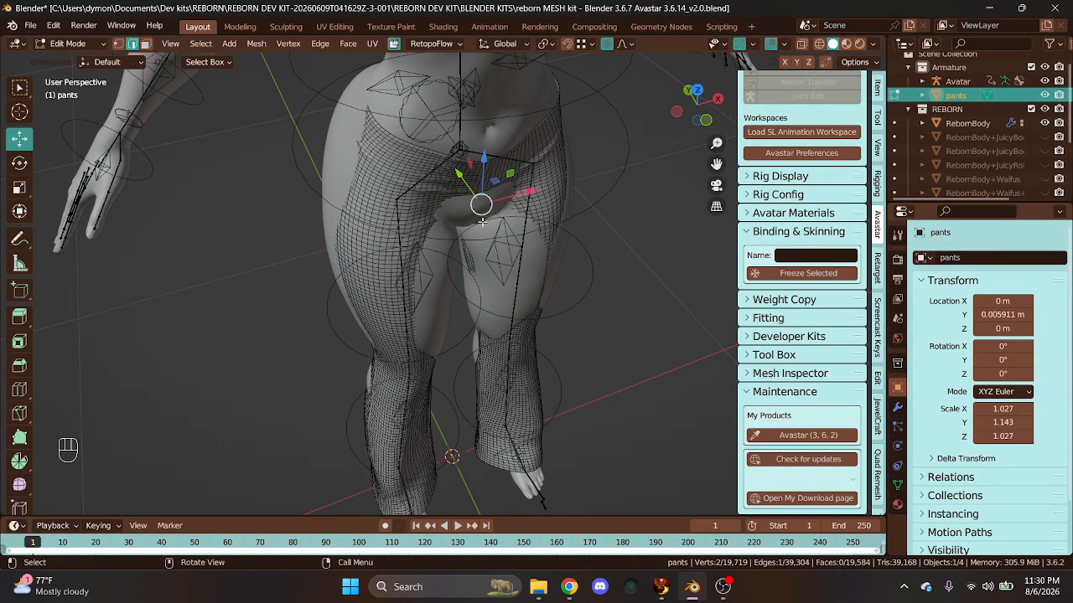
pyautogui.click(462, 205)
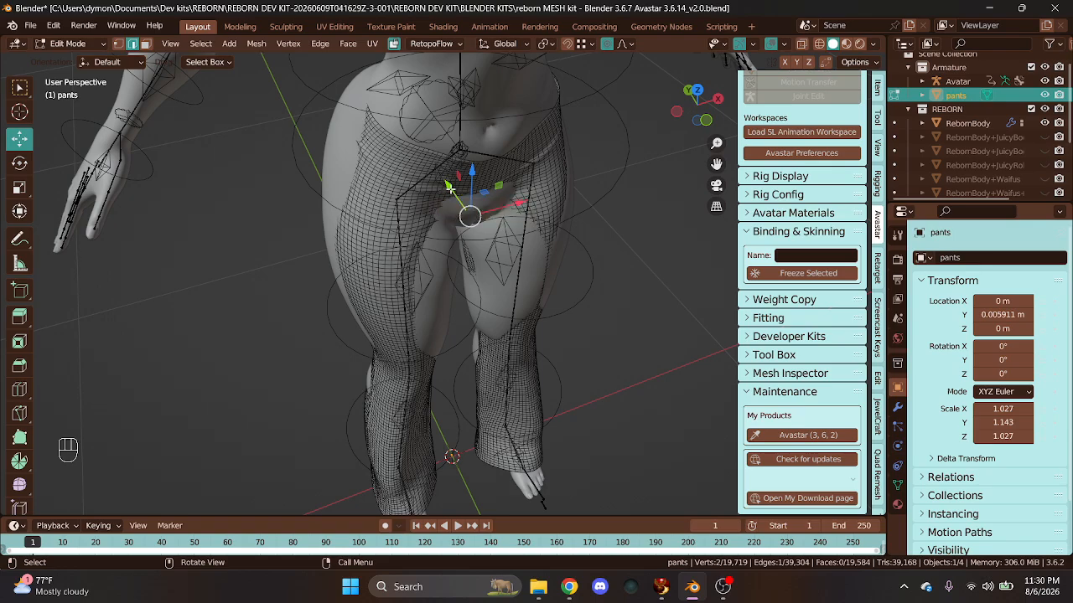
pyautogui.moveTo(450, 189)
pyautogui.mouseDown()
pyautogui.moveTo(458, 198)
pyautogui.moveTo(455, 176)
pyautogui.mouseUp()
pyautogui.scroll(2, 470, 209)
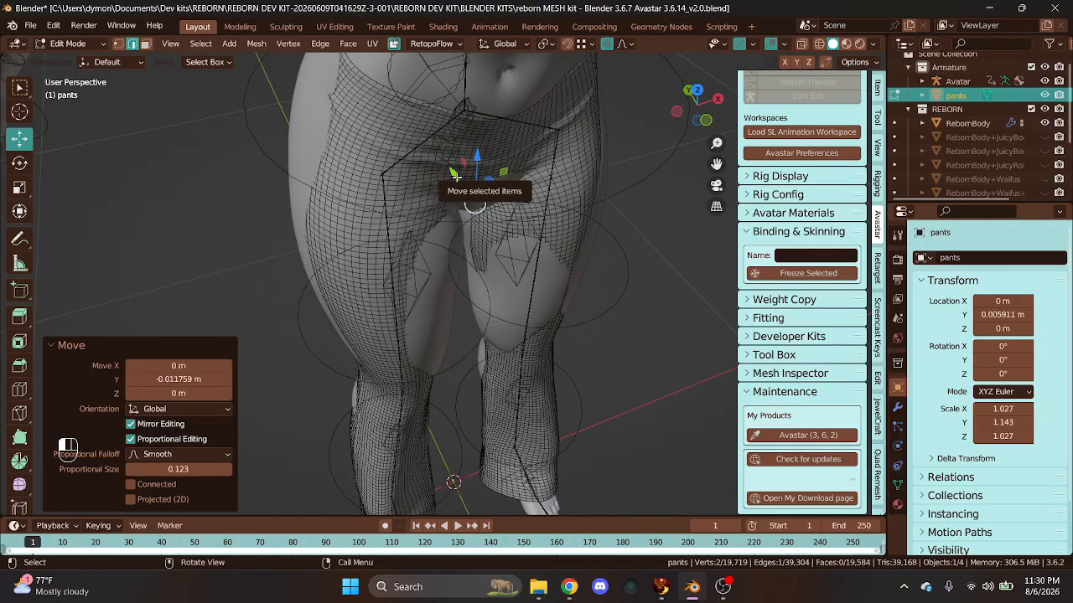
pyautogui.hotkey('ctrl', 'z')
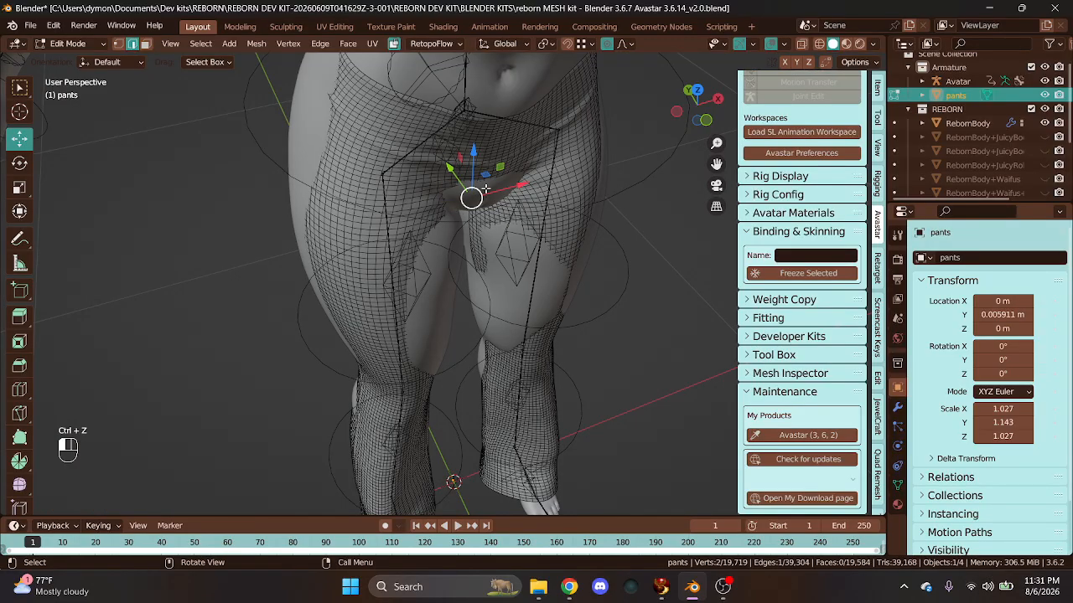
pyautogui.hotkey('ctrl', 'z')
# - Lower the front crotch of the pants about 0.007 m, and move it about 0.010 m forward along Y with proportional size 0.092
pyautogui.moveTo(465, 162); pyautogui.dragTo(486, 164)
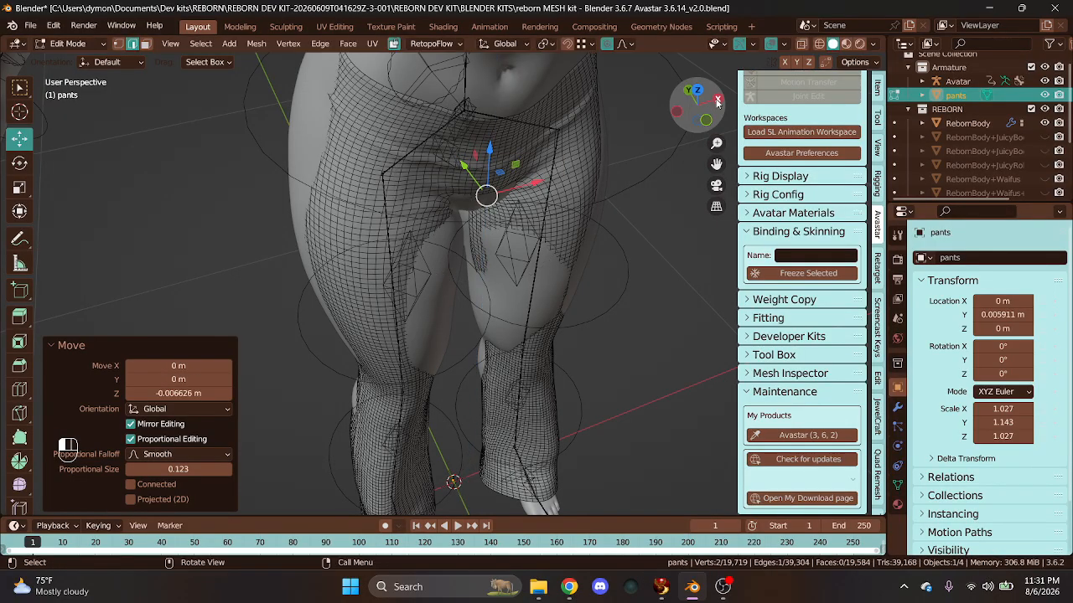
pyautogui.moveTo(700, 109); pyautogui.dragTo(707, 113)
pyautogui.moveTo(479, 156); pyautogui.dragTo(464, 143)
# - Adjust the edges beside the pants' crotch to cover the body, including a drop of about 0.0008 m with proportional size 0.102
pyautogui.moveTo(700, 108); pyautogui.dragTo(693, 99)
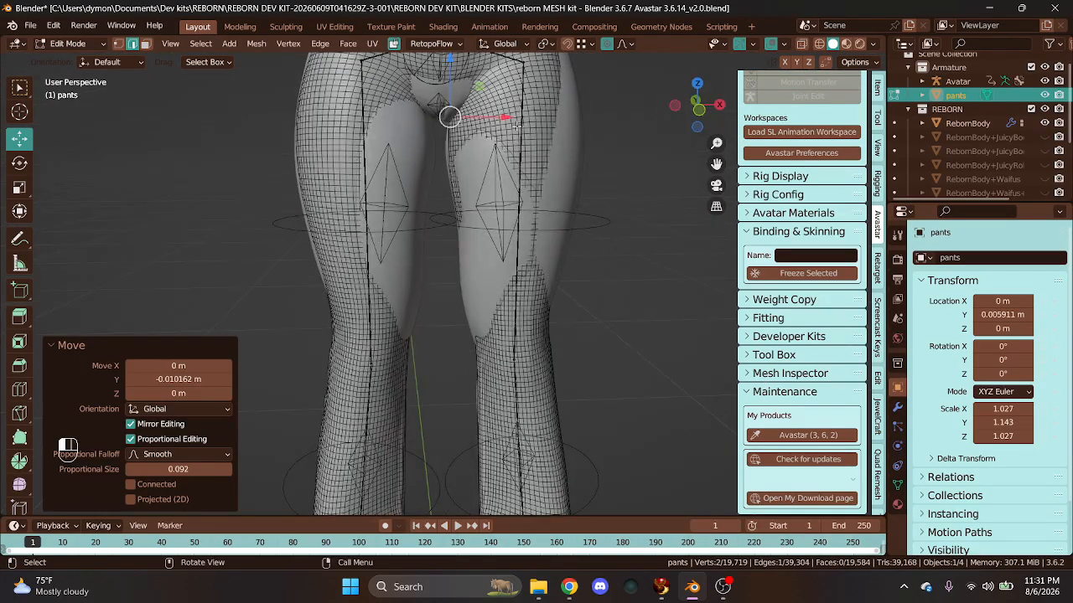
pyautogui.click(429, 93)
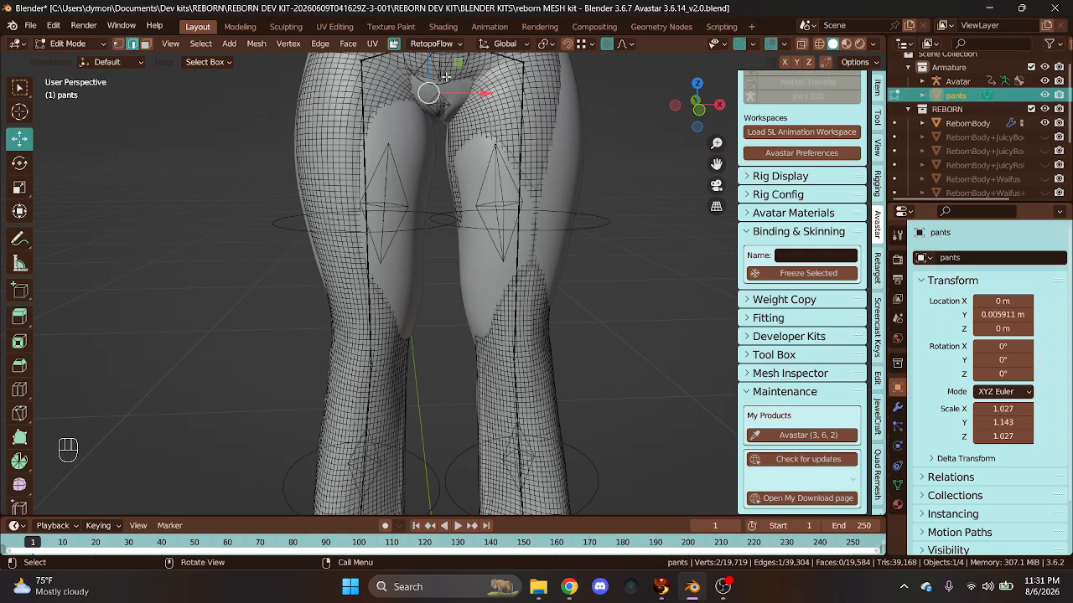
pyautogui.moveTo(695, 107); pyautogui.dragTo(694, 103)
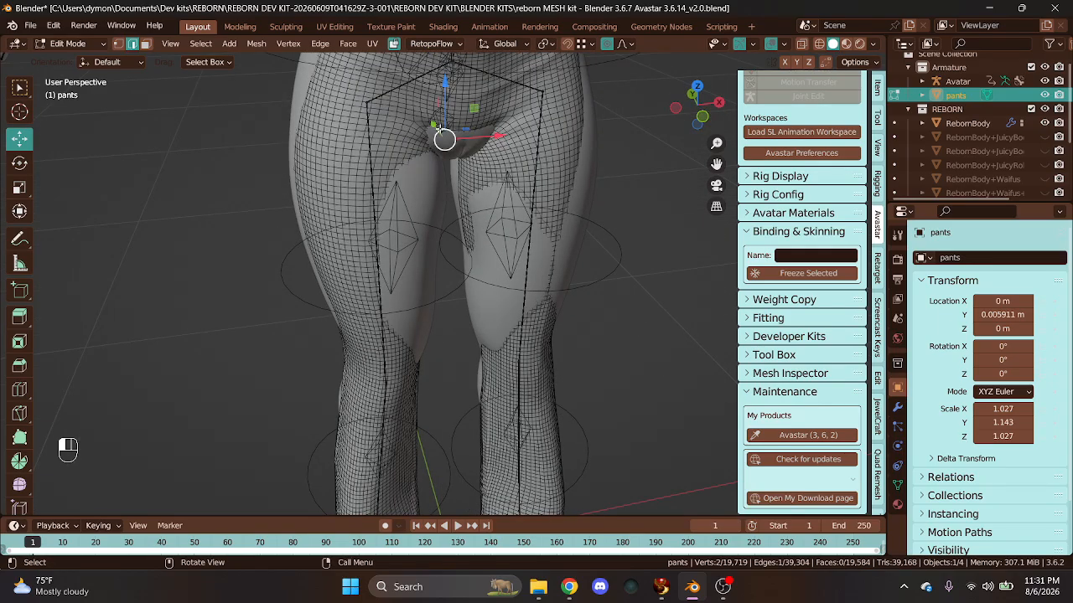
pyautogui.moveTo(438, 127); pyautogui.dragTo(451, 139)
pyautogui.click(452, 143)
pyautogui.moveTo(453, 101); pyautogui.dragTo(454, 102)
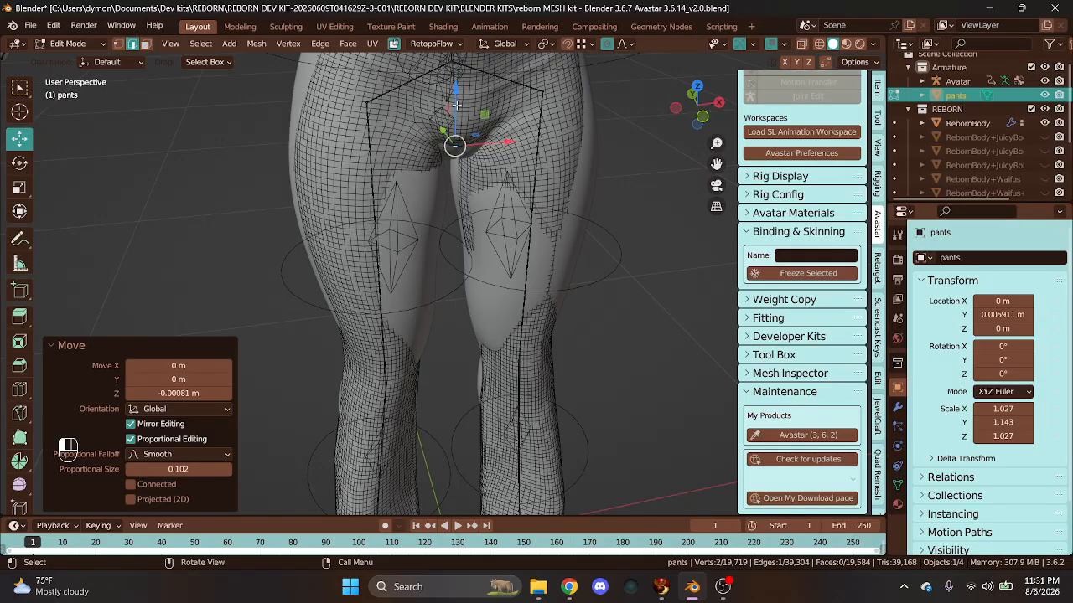
# - Lower the underside of the pants' crotch about 0.029 m along Z with a proportional size of 0.102
pyautogui.moveTo(696, 99); pyautogui.dragTo(694, 104)
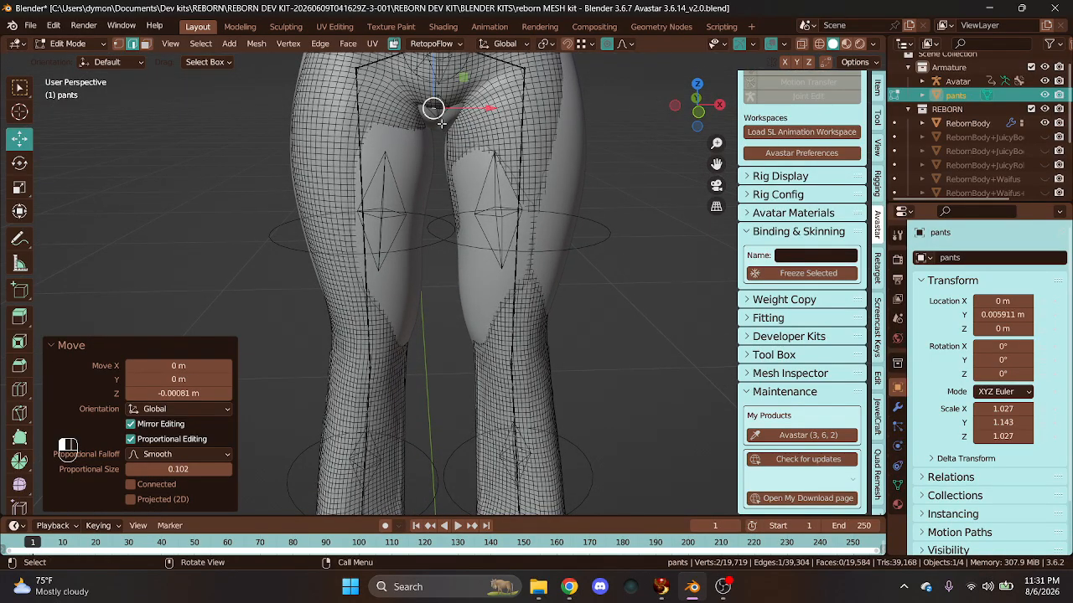
pyautogui.moveTo(440, 120)
pyautogui.mouseDown()
pyautogui.moveTo(447, 91)
pyautogui.moveTo(447, 102)
pyautogui.mouseUp()
pyautogui.click(425, 113)
pyautogui.click(445, 114)
pyautogui.moveTo(447, 102); pyautogui.dragTo(447, 110)
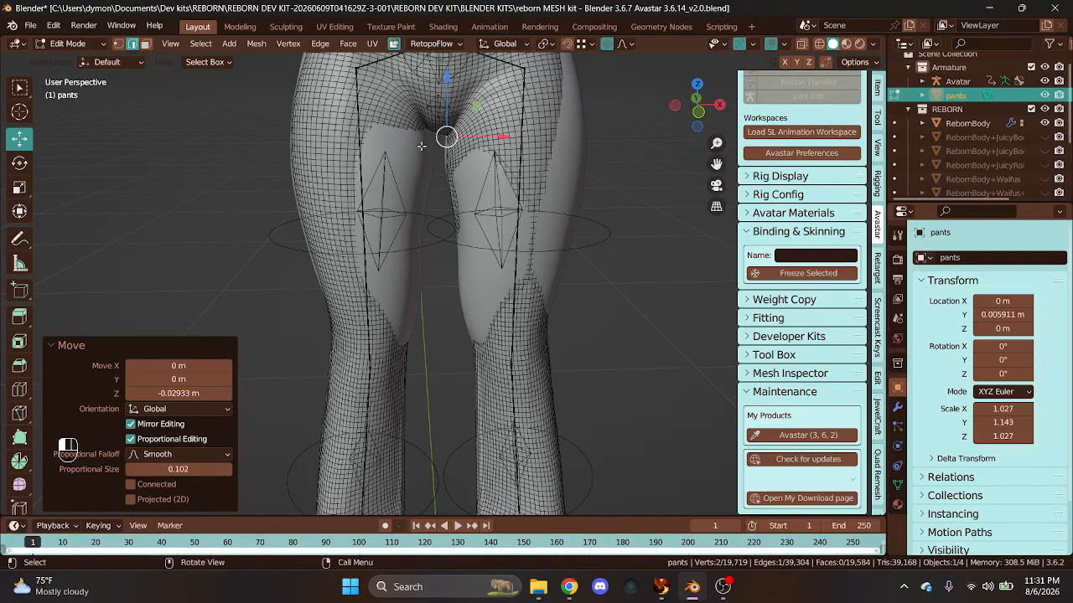
# - Move the outer side of the right pant leg at the knee about 0.006 m outward along X with proportional size 0.135
pyautogui.scroll(1, 469, 160)
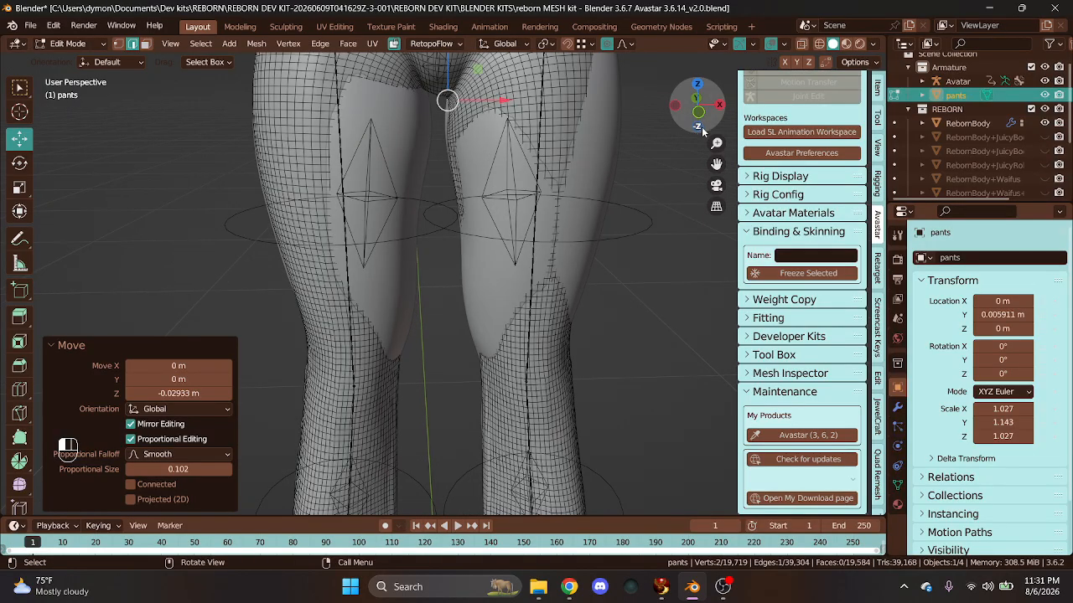
pyautogui.moveTo(448, 123); pyautogui.dragTo(476, 277, button='middle')
pyautogui.scroll(1, 476, 278)
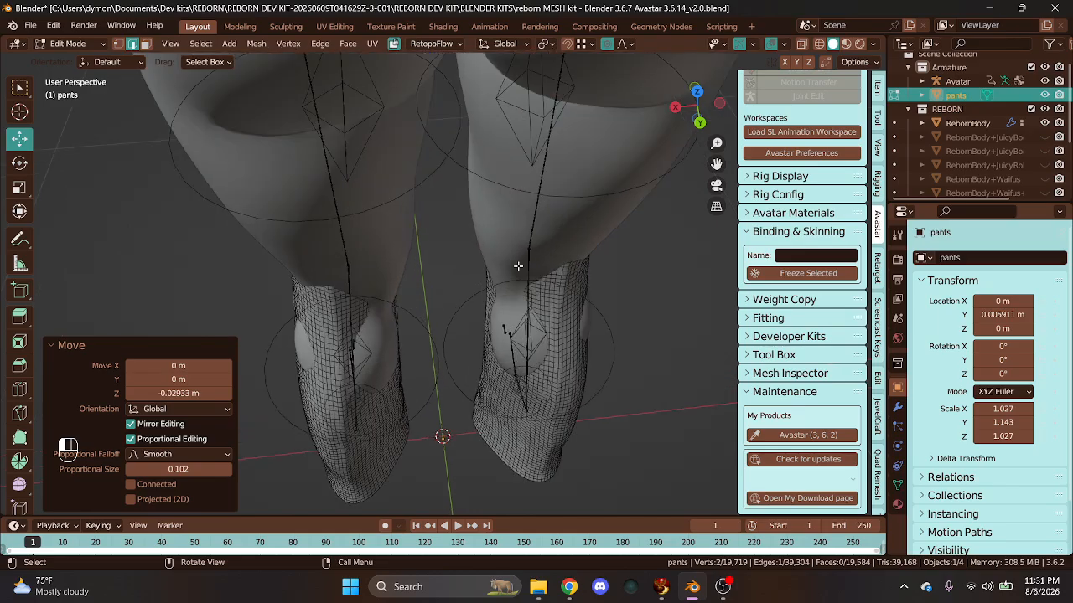
pyautogui.moveTo(709, 122); pyautogui.dragTo(683, 84)
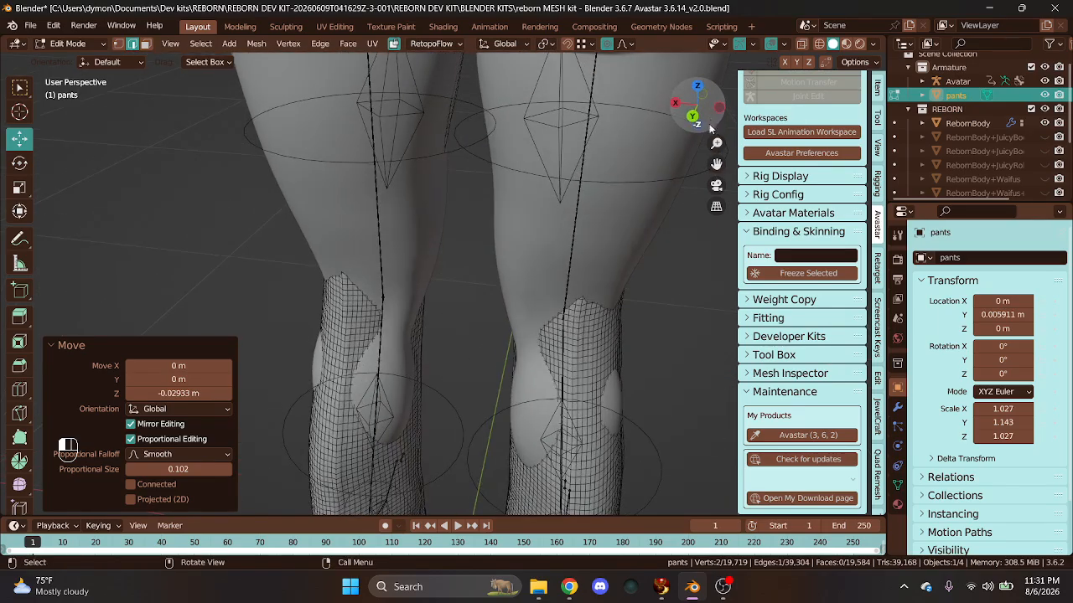
pyautogui.moveTo(716, 164); pyautogui.dragTo(684, 93)
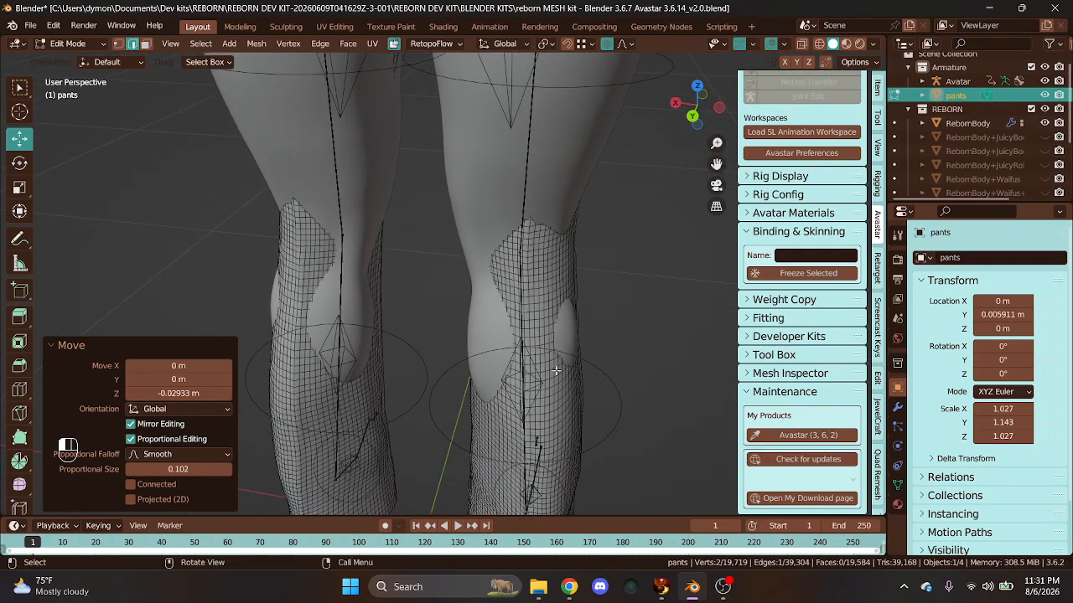
pyautogui.click(567, 345)
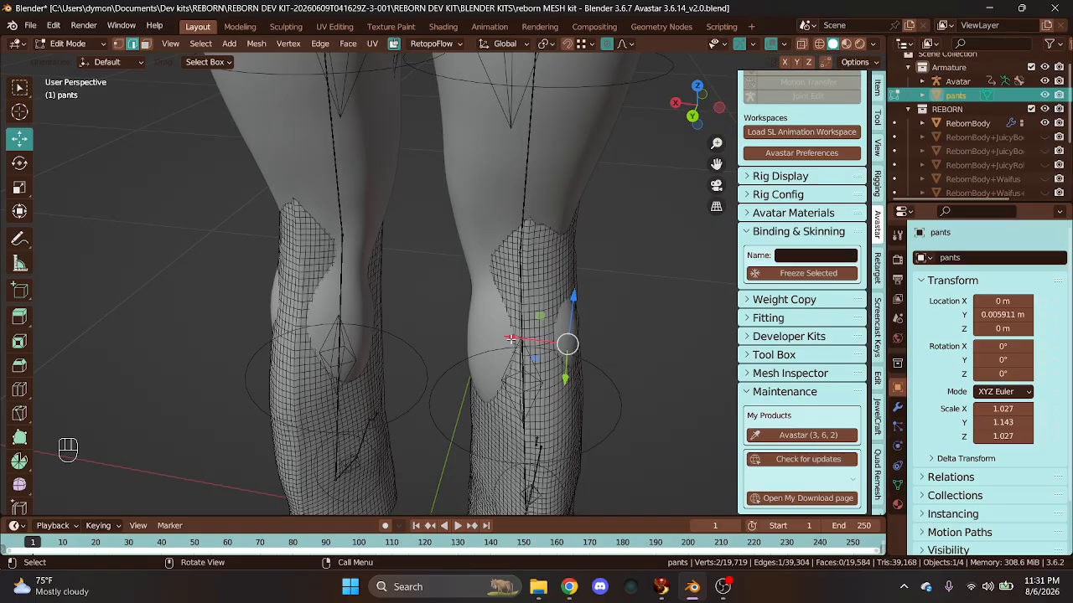
pyautogui.moveTo(514, 338); pyautogui.dragTo(516, 339)
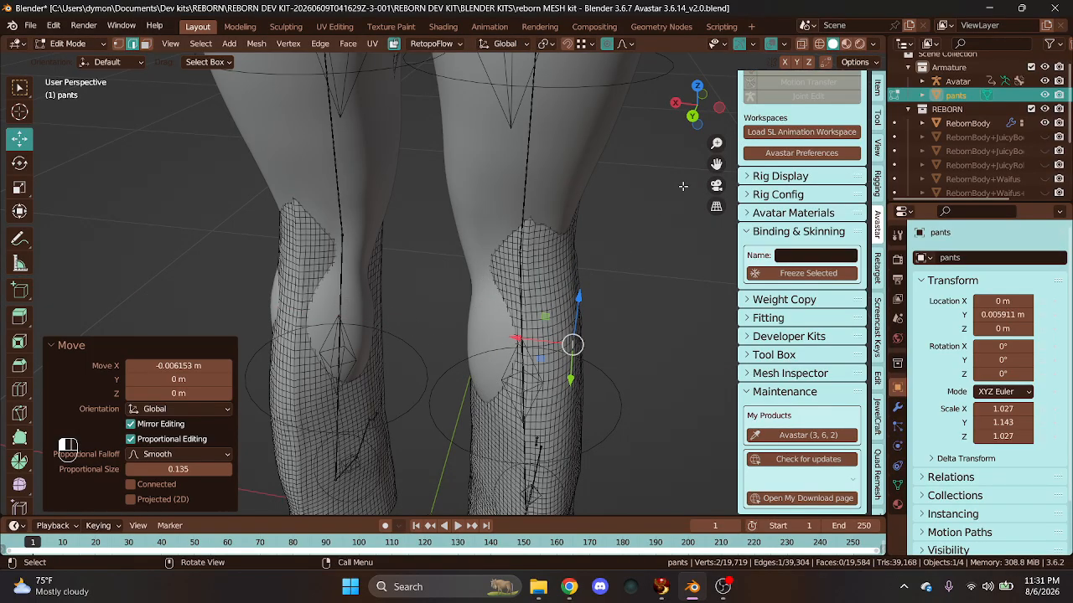
# - Widen the left pant leg at the knee along X, moving the outer side about 0.007 m and the inner side about 0.017 m, with proportional size 0.135
pyautogui.moveTo(697, 103); pyautogui.dragTo(675, 113)
pyautogui.moveTo(716, 163); pyautogui.dragTo(737, 206)
pyautogui.click(351, 343)
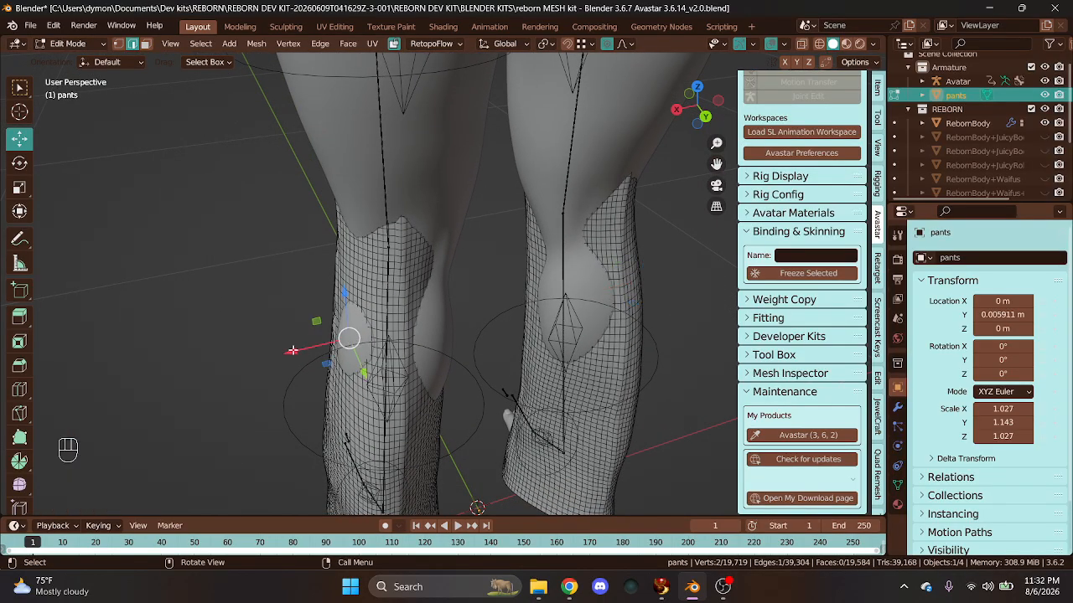
pyautogui.moveTo(292, 350); pyautogui.dragTo(286, 355)
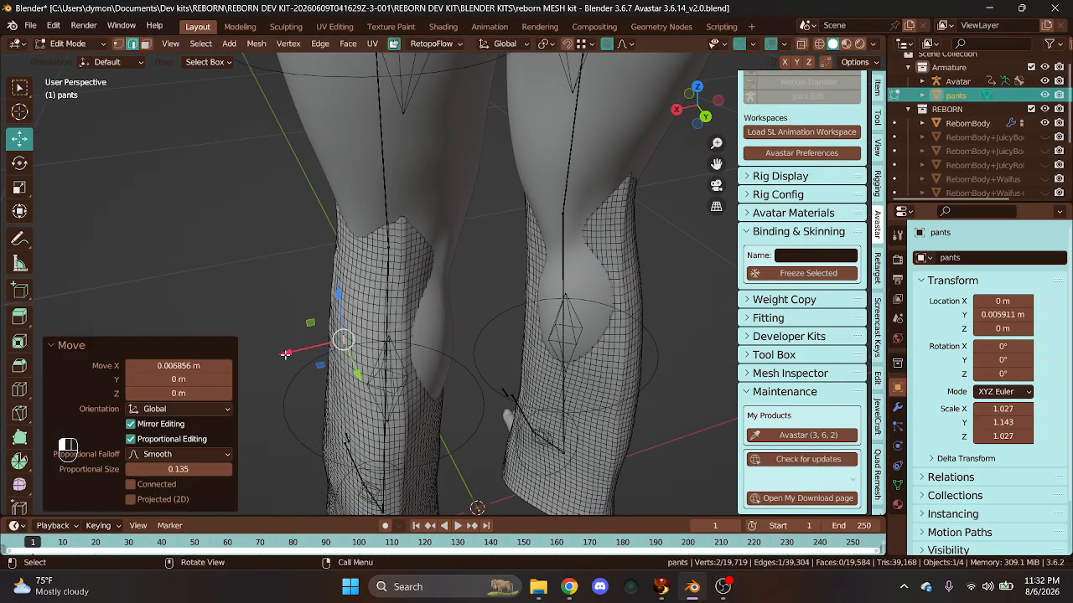
pyautogui.click(443, 340)
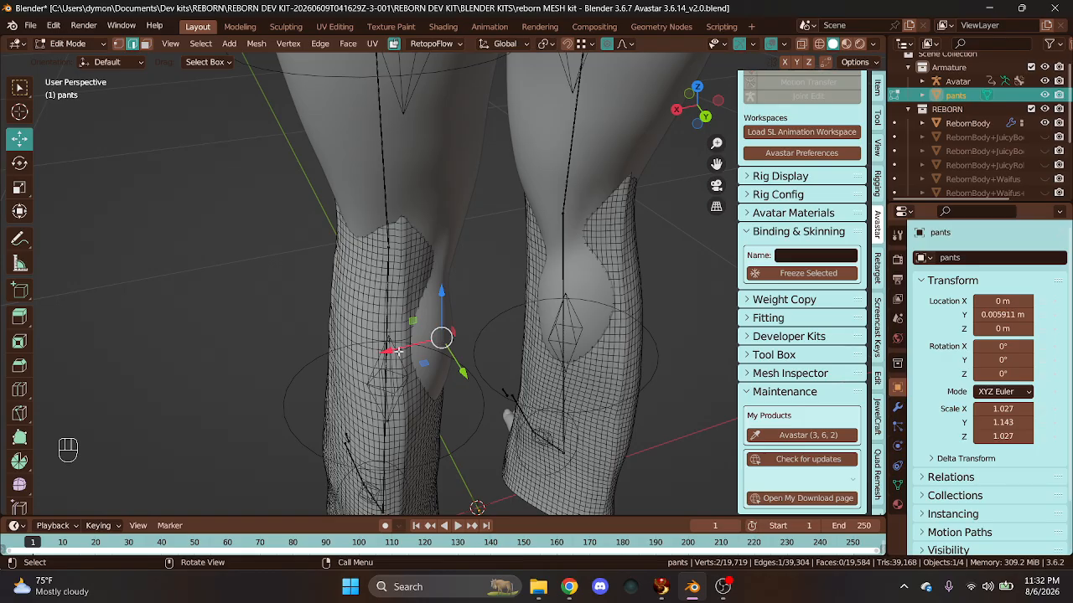
pyautogui.moveTo(396, 352); pyautogui.dragTo(406, 352)
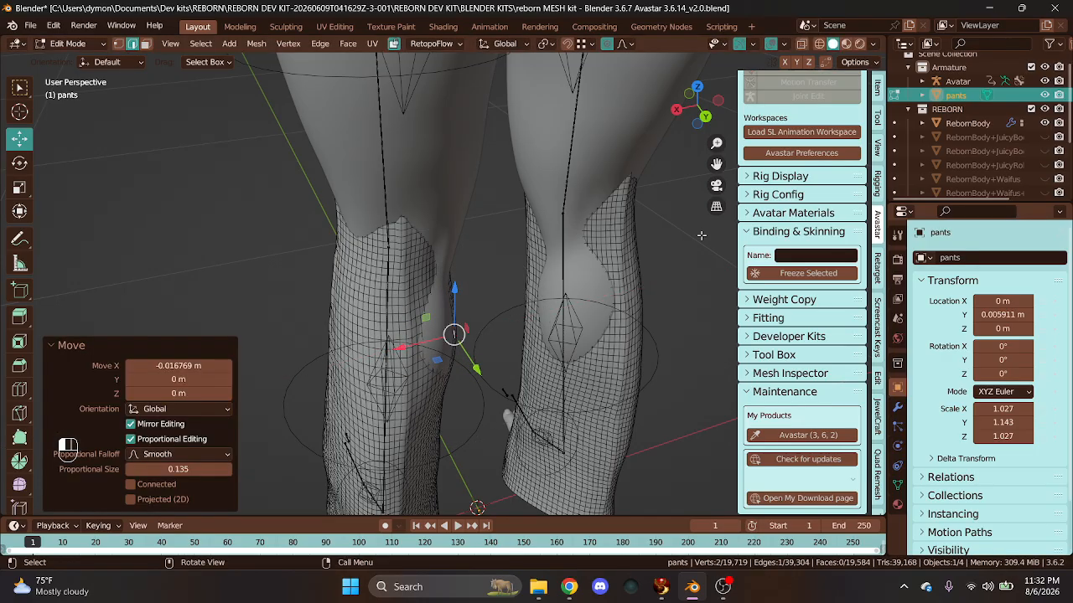
# - Move the left knee's outer side about 0.002 m outward and the right knee's inner side about 0.004 m inward along X, using proportional size 0.135
pyautogui.moveTo(706, 115); pyautogui.dragTo(670, 124)
pyautogui.click(353, 322)
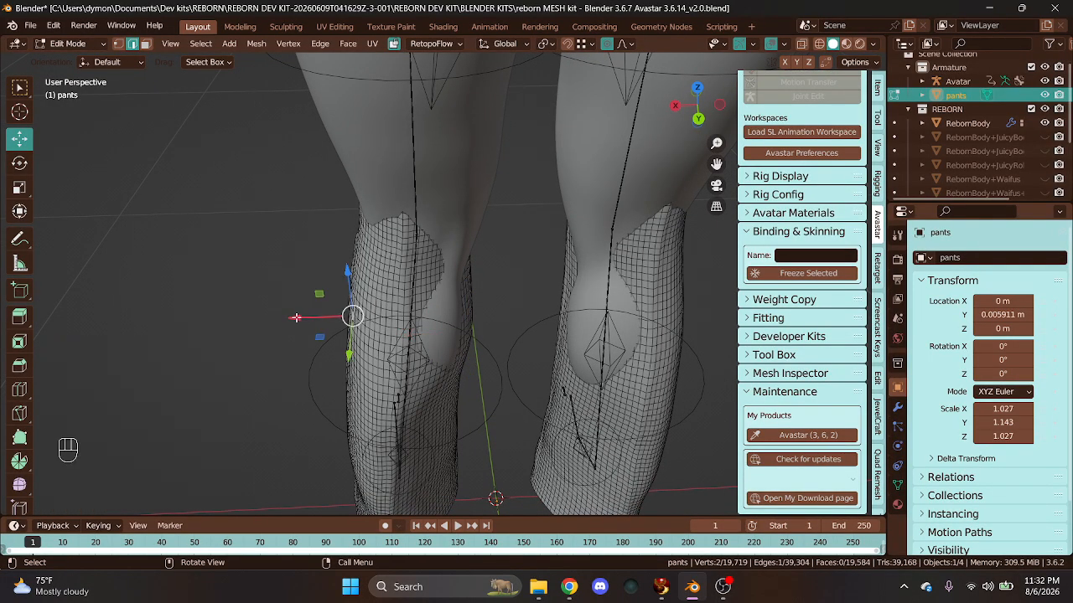
pyautogui.moveTo(296, 318); pyautogui.dragTo(294, 317)
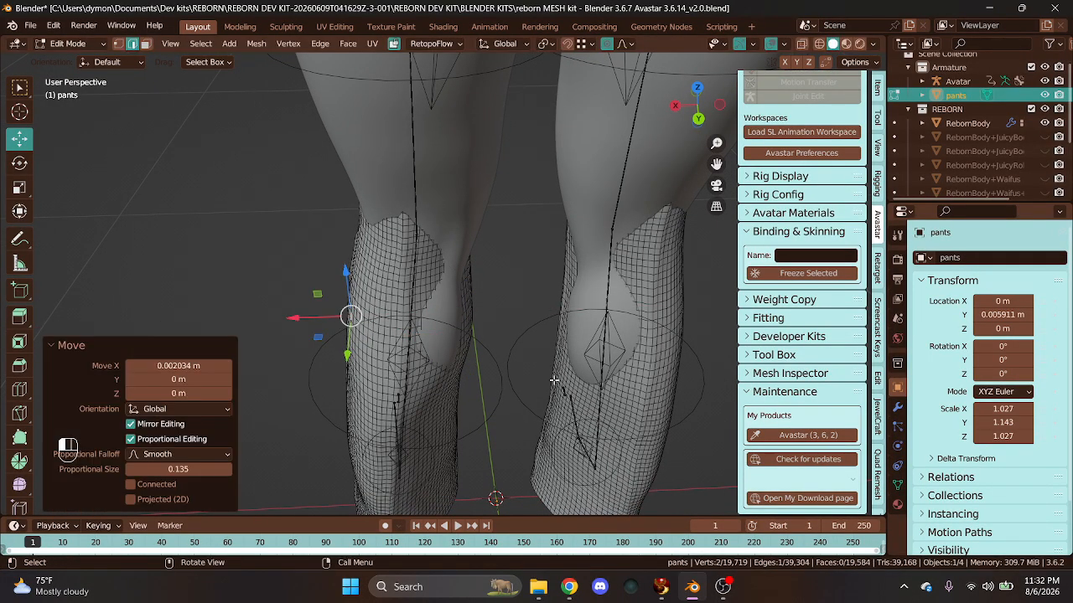
pyautogui.click(579, 326)
pyautogui.moveTo(526, 330); pyautogui.dragTo(523, 330)
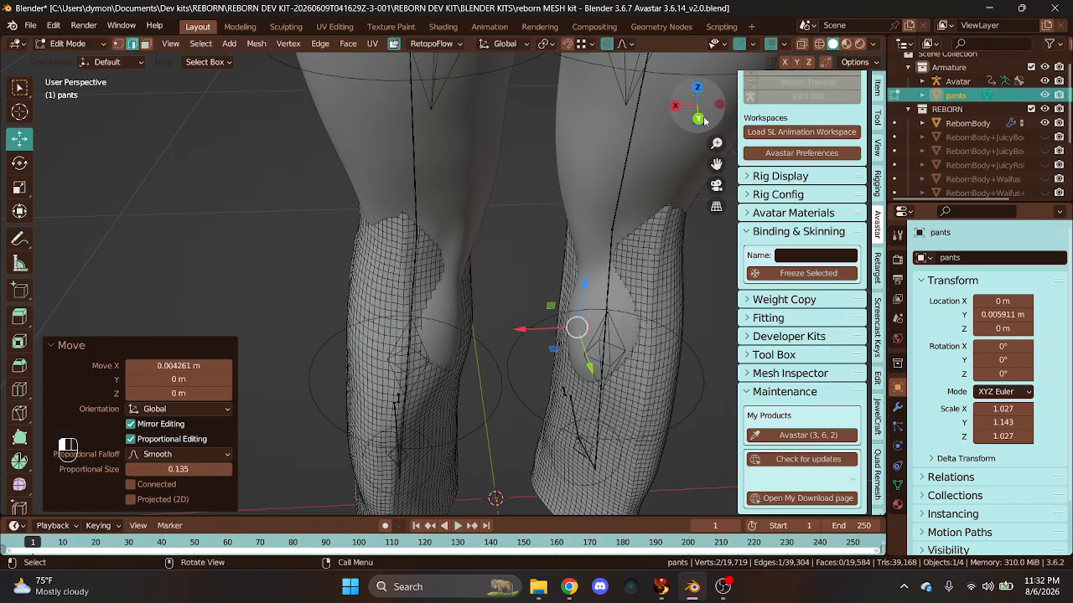
# - Move the back of the right knee about 0.008 m backward along Y with proportional size 0.135, and shift its inner side along X
pyautogui.moveTo(697, 105); pyautogui.dragTo(600, 274)
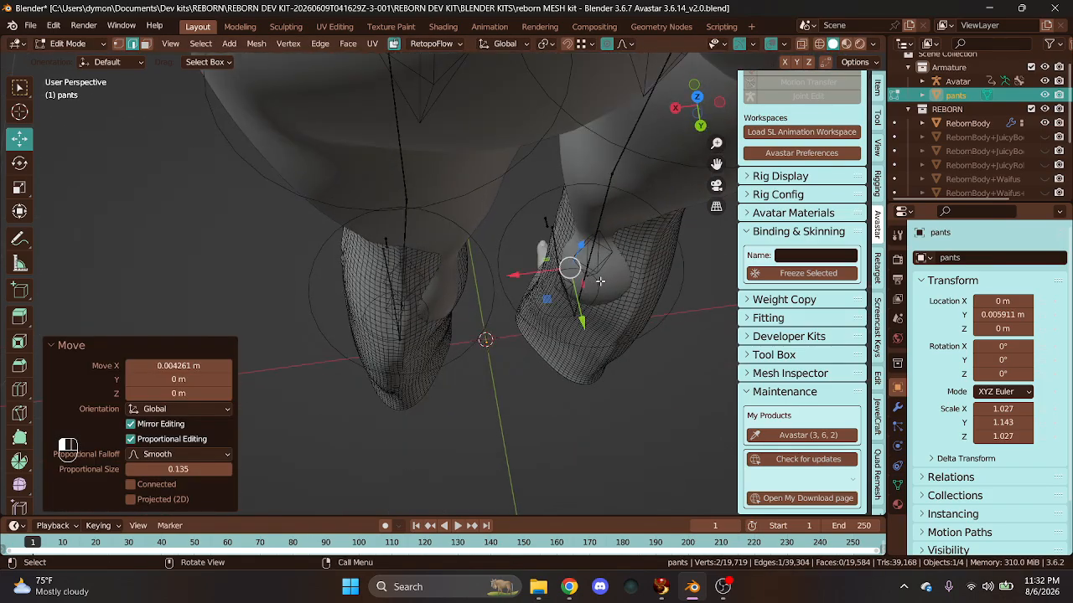
pyautogui.moveTo(610, 339); pyautogui.dragTo(614, 344)
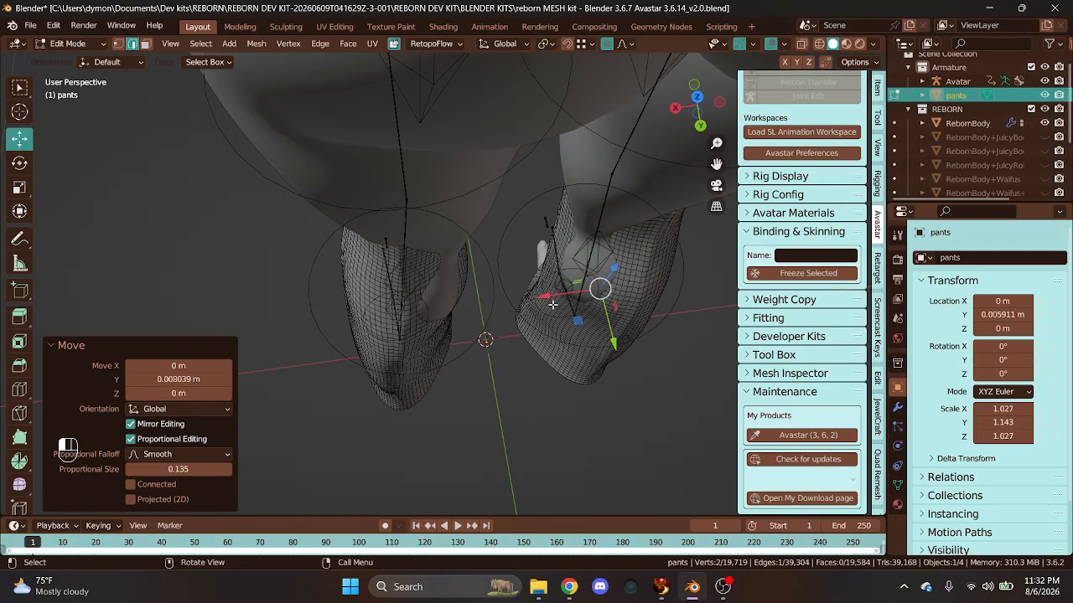
pyautogui.click(580, 271)
pyautogui.moveTo(530, 279); pyautogui.dragTo(525, 279)
# - Move the left knee's inner back about 0.006 m inward along X and 0.003 m backward along Y, and the right knee's back about 0.003 m along Y
pyautogui.click(436, 299)
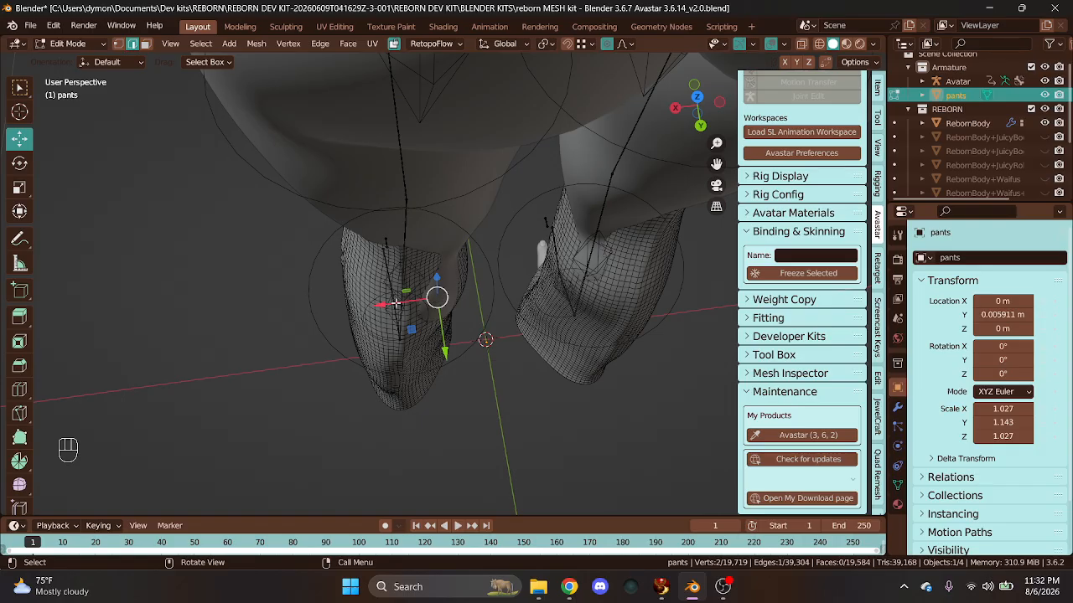
pyautogui.moveTo(382, 305); pyautogui.dragTo(388, 306)
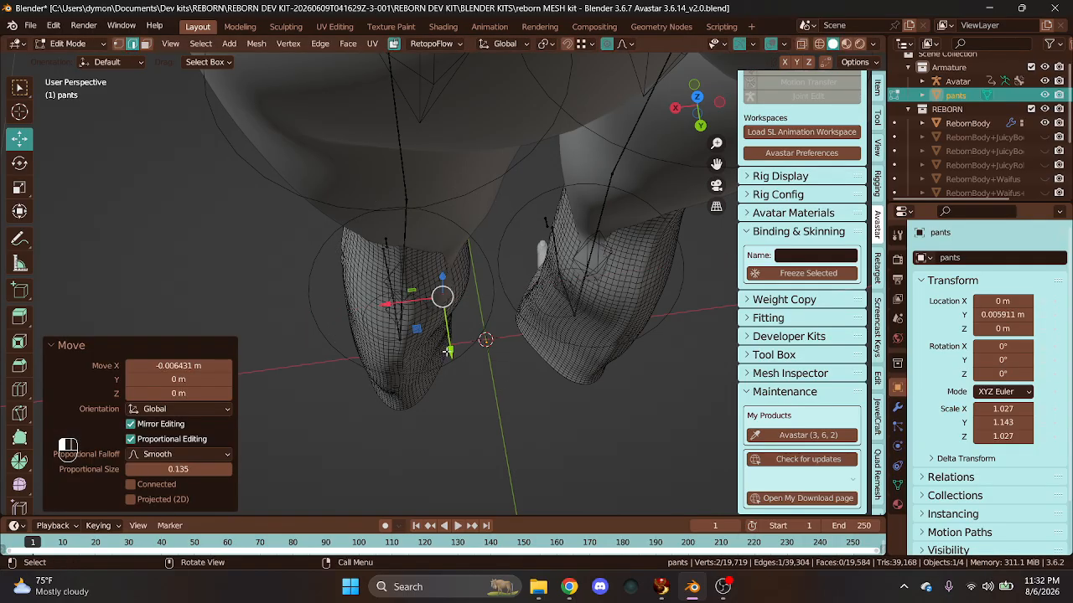
pyautogui.moveTo(450, 350); pyautogui.dragTo(512, 341)
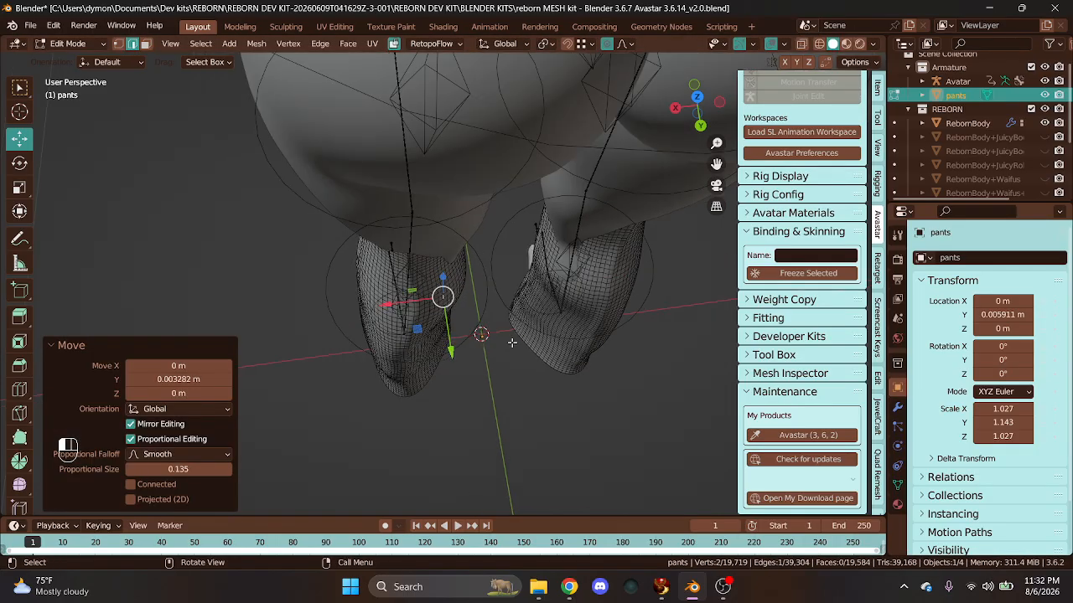
pyautogui.click(567, 269)
pyautogui.moveTo(576, 320); pyautogui.dragTo(577, 325)
# - Pull the outer side of the left thigh outward along X at the hip and at mid-thigh to cover the body
pyautogui.scroll(-2, 552, 356)
pyautogui.scroll(-2, 552, 356)
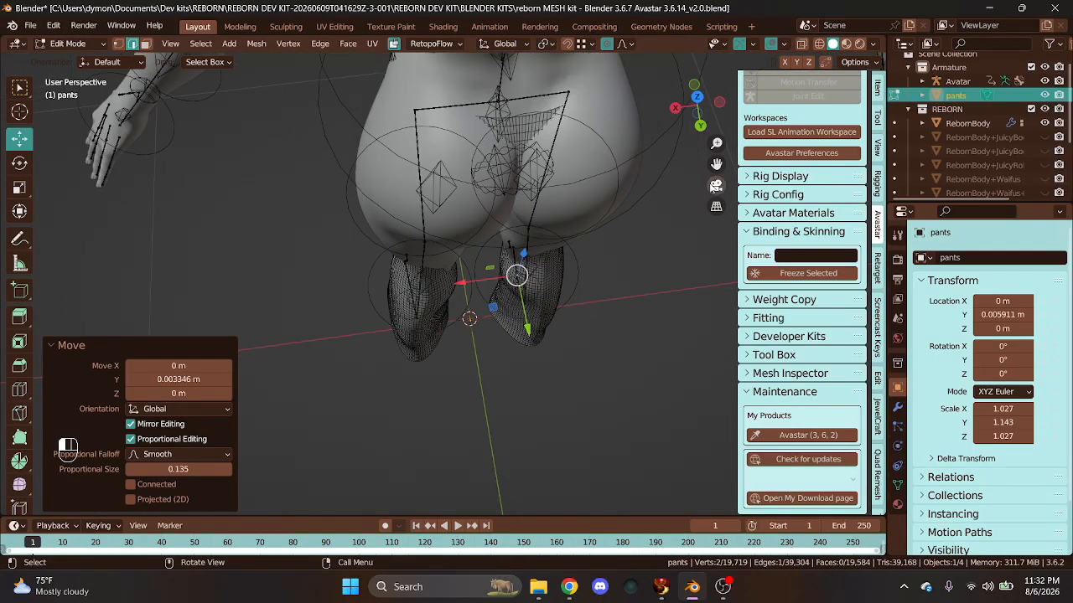
pyautogui.moveTo(676, 108); pyautogui.dragTo(401, 226)
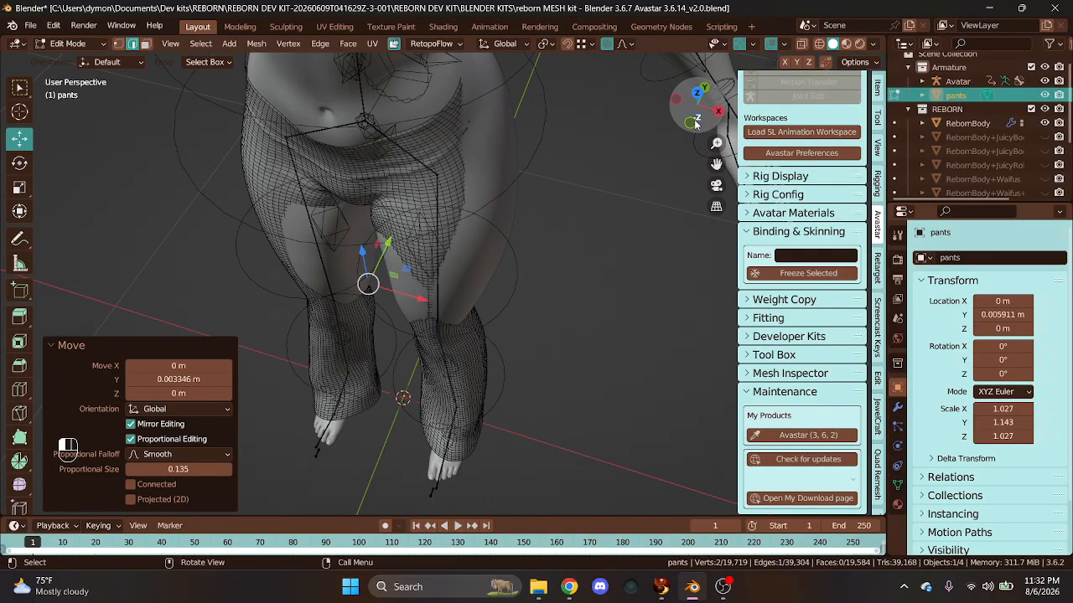
pyautogui.moveTo(698, 111); pyautogui.dragTo(565, 111)
pyautogui.click(498, 99)
pyautogui.click(511, 207)
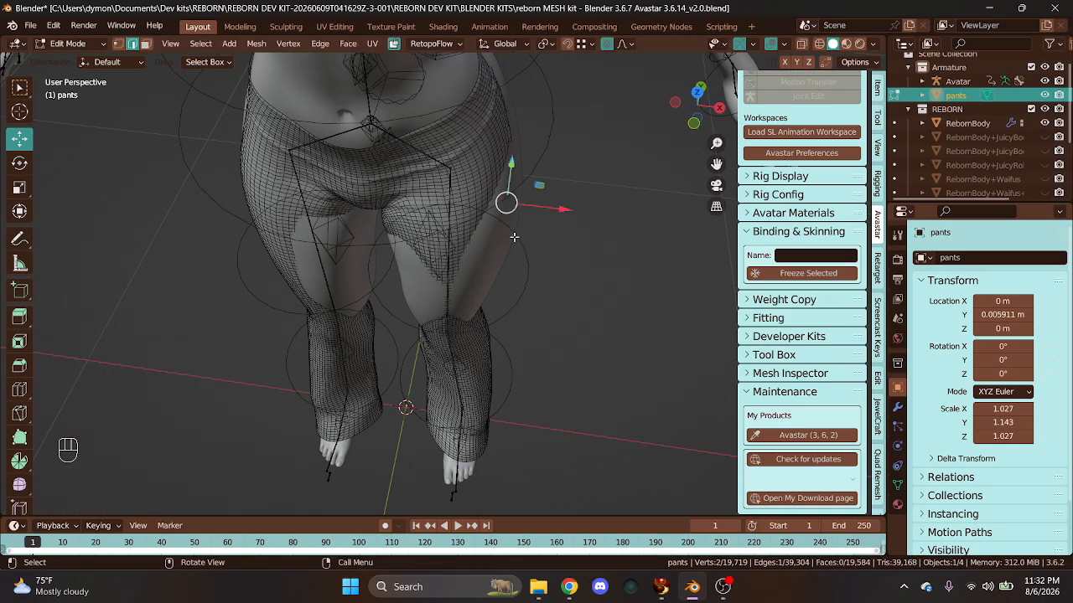
pyautogui.moveTo(554, 222); pyautogui.dragTo(566, 225)
pyautogui.click(498, 257)
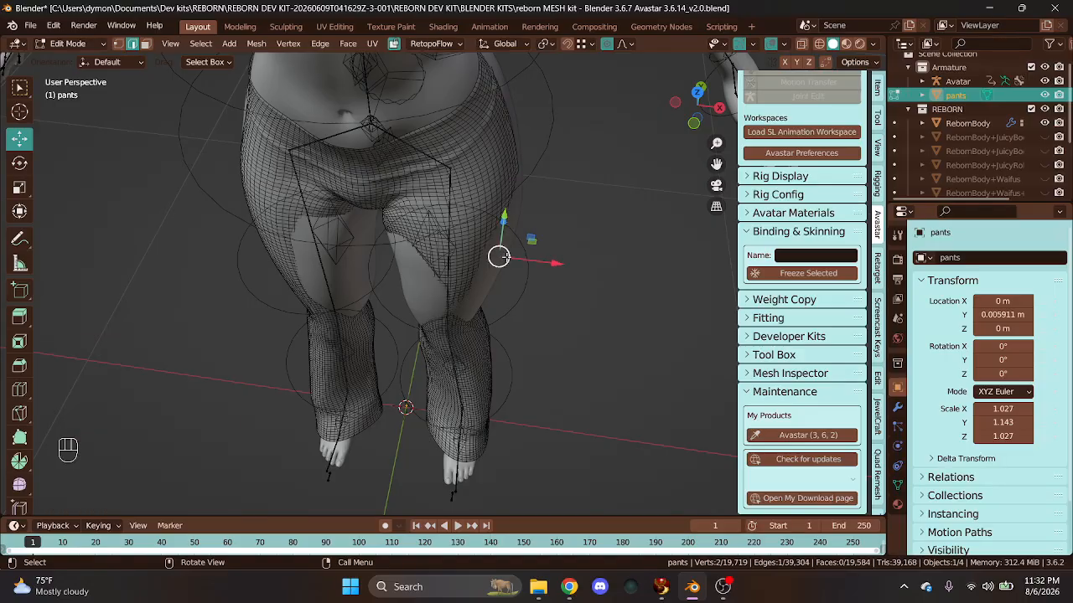
pyautogui.moveTo(556, 265); pyautogui.dragTo(565, 266)
# - Pull the rear outer side of the left thigh outward along X, at the upper thigh and just above the knee
pyautogui.moveTo(566, 265); pyautogui.dragTo(518, 263, button='middle')
pyautogui.click(493, 188)
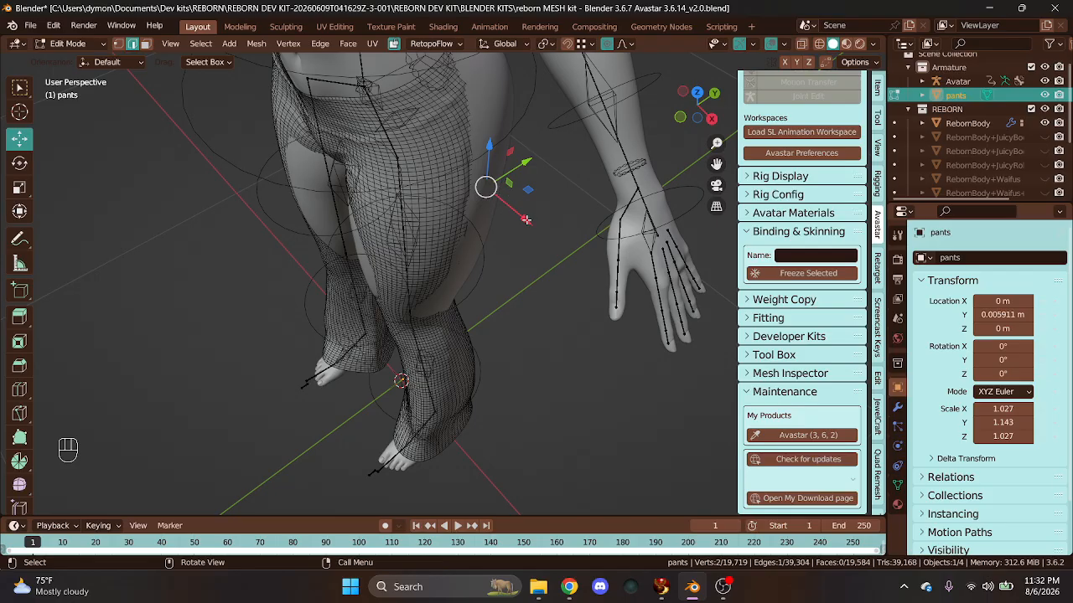
pyautogui.moveTo(526, 220); pyautogui.dragTo(536, 222)
pyautogui.click(452, 303)
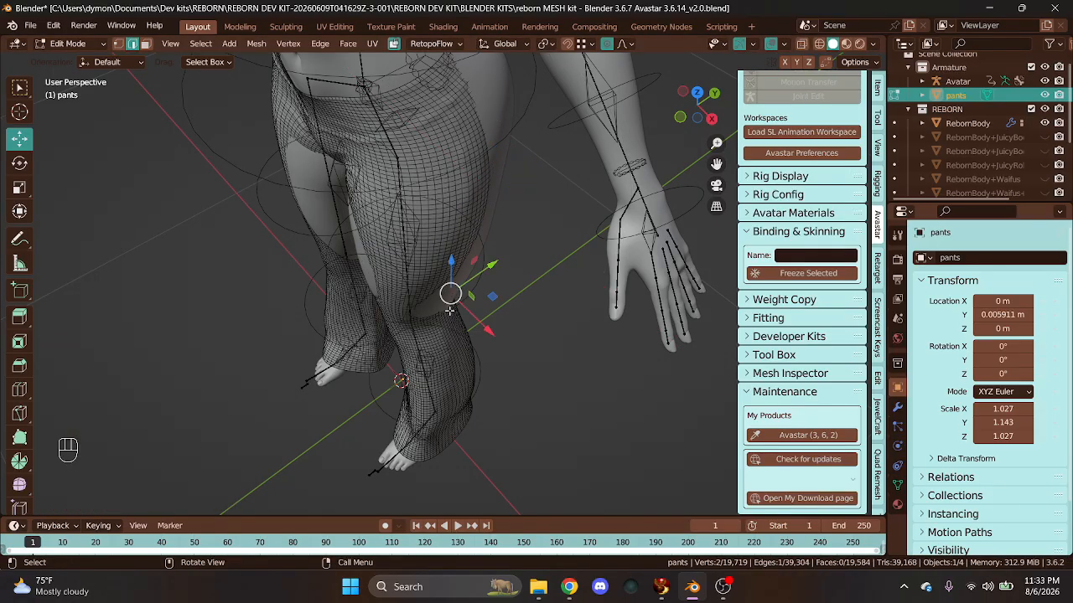
pyautogui.moveTo(489, 332); pyautogui.dragTo(496, 336)
# - Pull the outer side of the right thigh outward along X, including a move of about 0.003 m with proportional size 0.239
pyautogui.moveTo(695, 108); pyautogui.dragTo(631, 213)
pyautogui.click(615, 247)
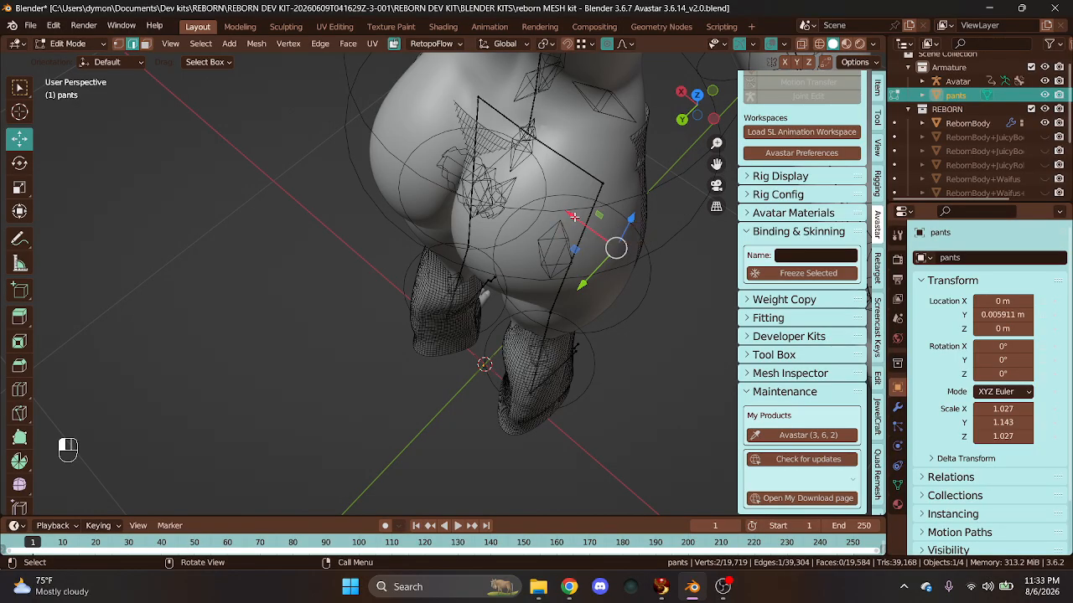
pyautogui.moveTo(574, 217); pyautogui.dragTo(554, 238)
pyautogui.click(589, 263)
pyautogui.moveTo(697, 107); pyautogui.dragTo(708, 126)
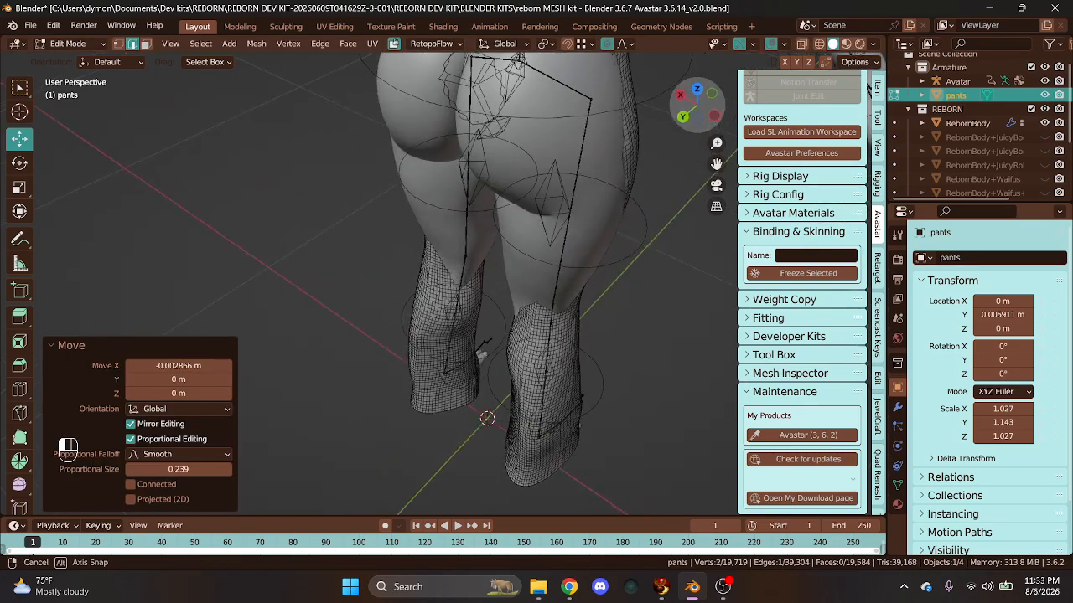
pyautogui.click(590, 252)
pyautogui.moveTo(550, 234); pyautogui.dragTo(580, 263)
pyautogui.click(564, 266)
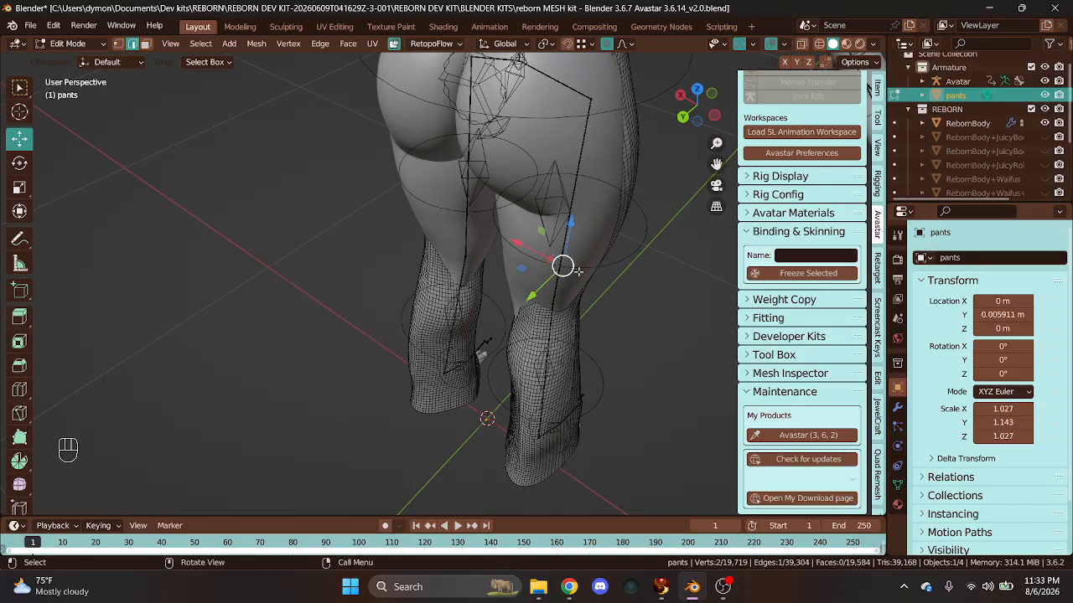
pyautogui.click(576, 273)
pyautogui.moveTo(540, 251); pyautogui.dragTo(546, 254)
# - Move the back of the right thigh backward along Y in stages, including about 0.012 m and 0.016 m, with proportional size 0.239
pyautogui.moveTo(683, 115); pyautogui.dragTo(637, 138)
pyautogui.click(477, 242)
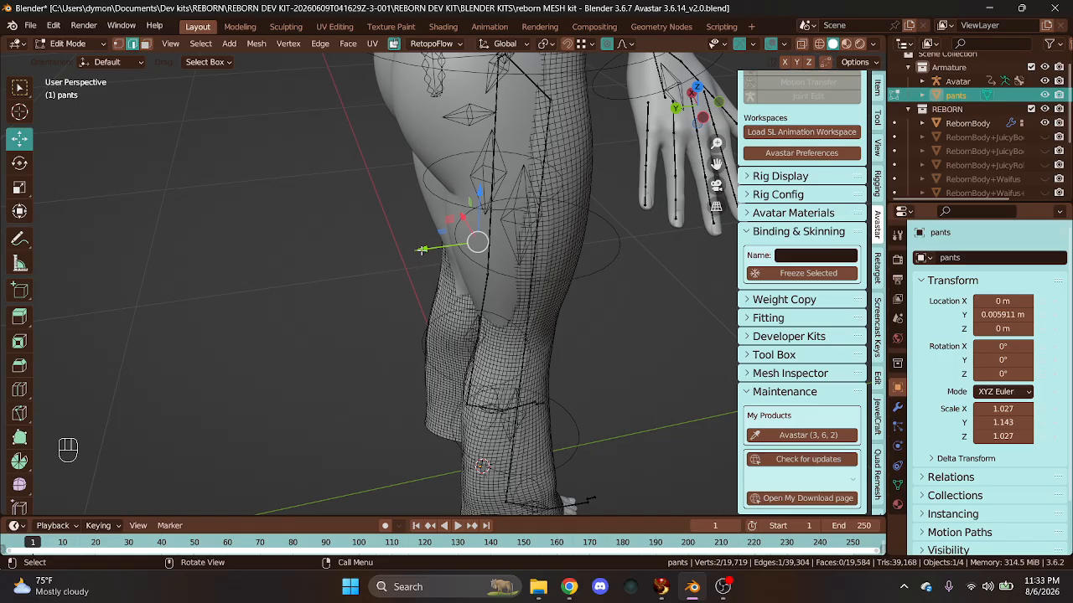
pyautogui.moveTo(422, 249); pyautogui.dragTo(415, 249)
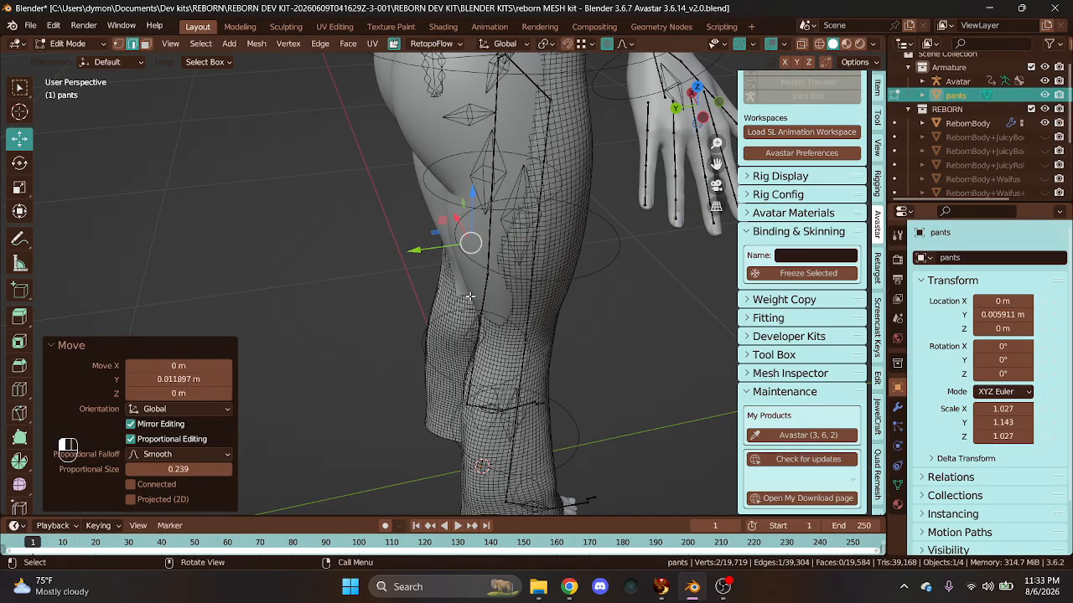
pyautogui.click(472, 295)
pyautogui.moveTo(421, 304); pyautogui.dragTo(426, 302)
pyautogui.click(490, 292)
pyautogui.click(473, 219)
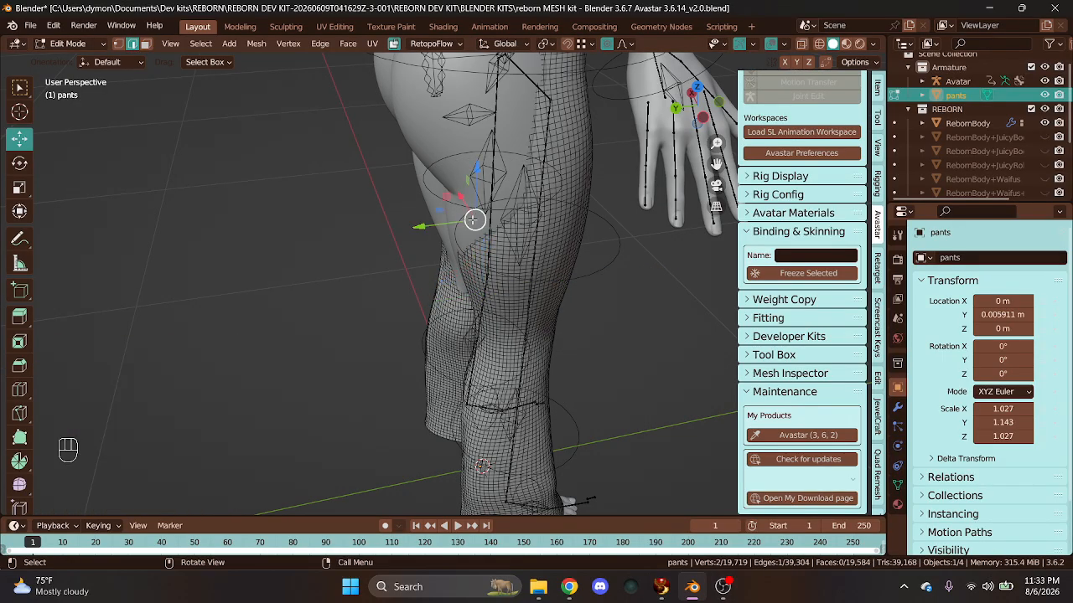
pyautogui.moveTo(414, 230); pyautogui.dragTo(409, 227)
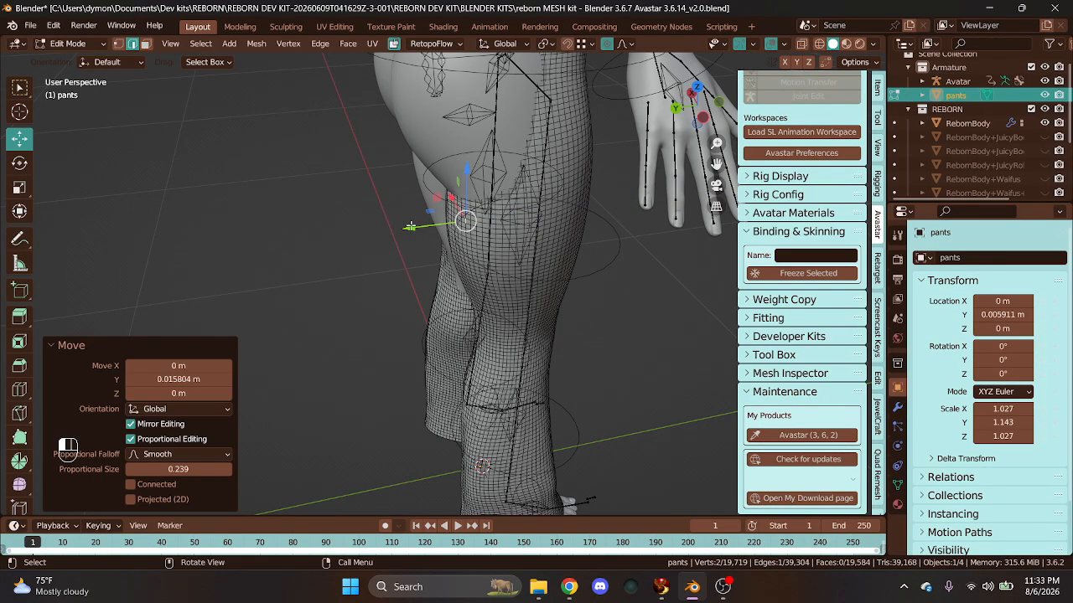
# - Move the back of the left pant leg above the knee about 0.022 m backward along Y with proportional size 0.239
pyautogui.moveTo(695, 119); pyautogui.dragTo(711, 117)
pyautogui.click(437, 255)
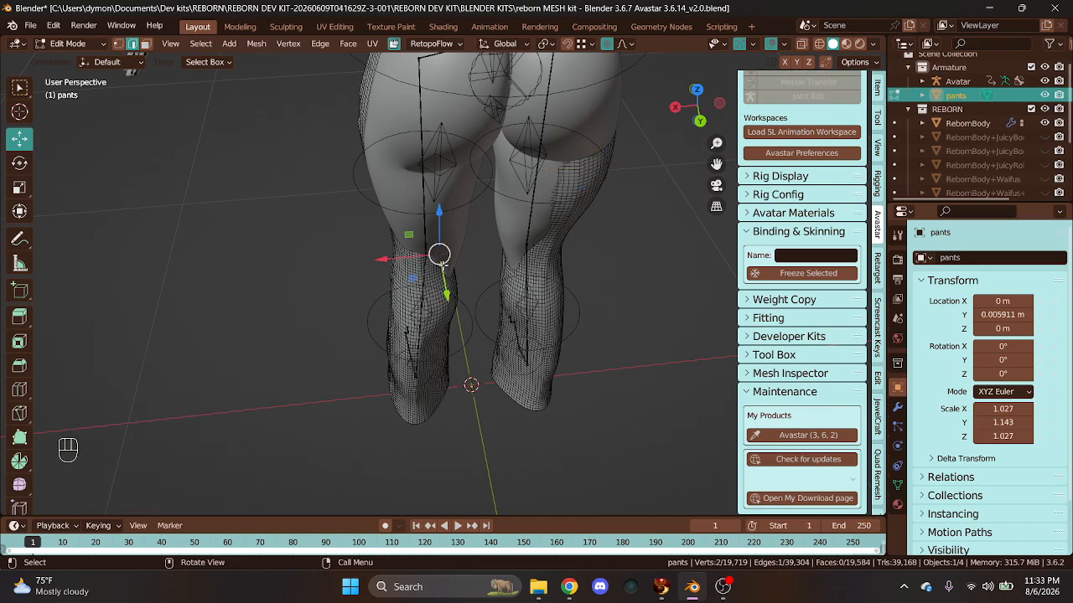
pyautogui.moveTo(449, 297); pyautogui.dragTo(485, 258)
pyautogui.click(452, 251)
# - Pull the back of the left thigh backward along Y at progressively higher points up to below the buttock
pyautogui.moveTo(702, 104); pyautogui.dragTo(798, 87)
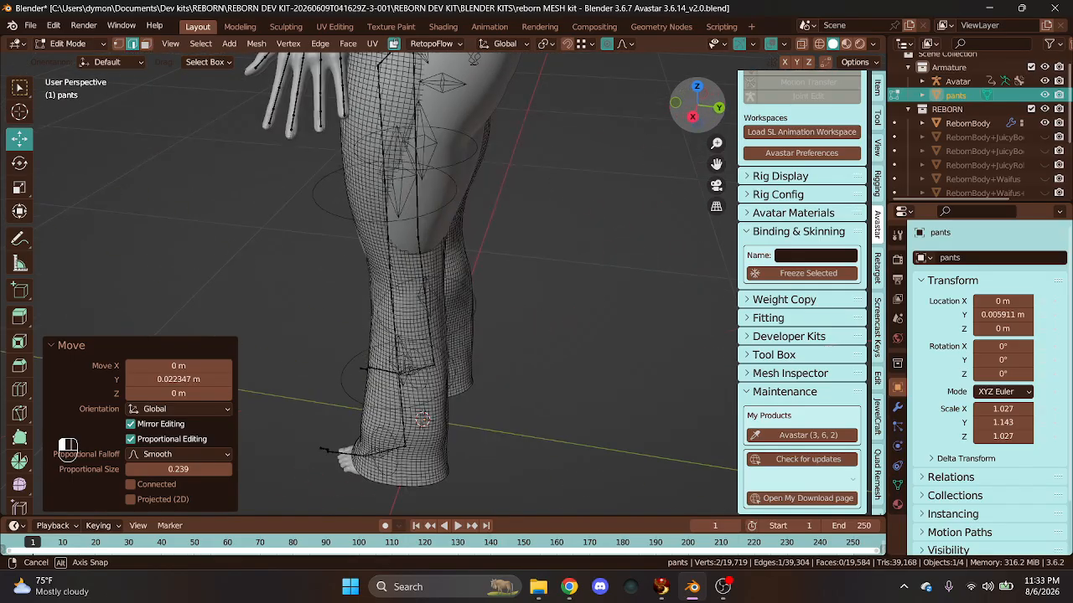
pyautogui.click(444, 217)
pyautogui.moveTo(501, 222); pyautogui.dragTo(513, 194)
pyautogui.click(446, 191)
pyautogui.click(466, 127)
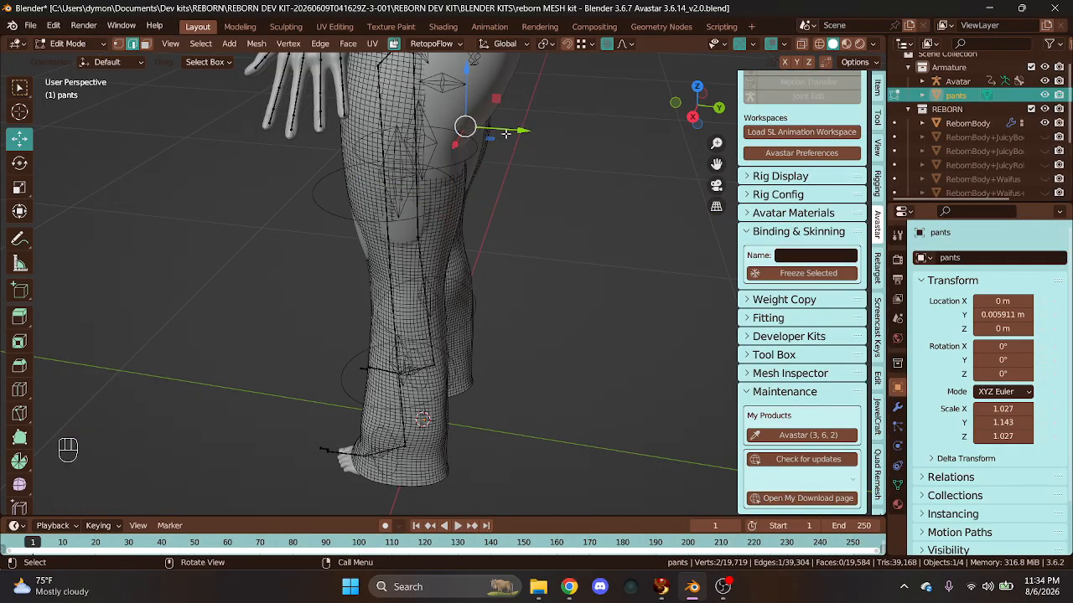
pyautogui.click(451, 154)
pyautogui.moveTo(509, 159); pyautogui.dragTo(515, 160)
# - Pull the outer side of the left thigh outward about 0.003 m along X and shift its front edge along Y
pyautogui.click(404, 230)
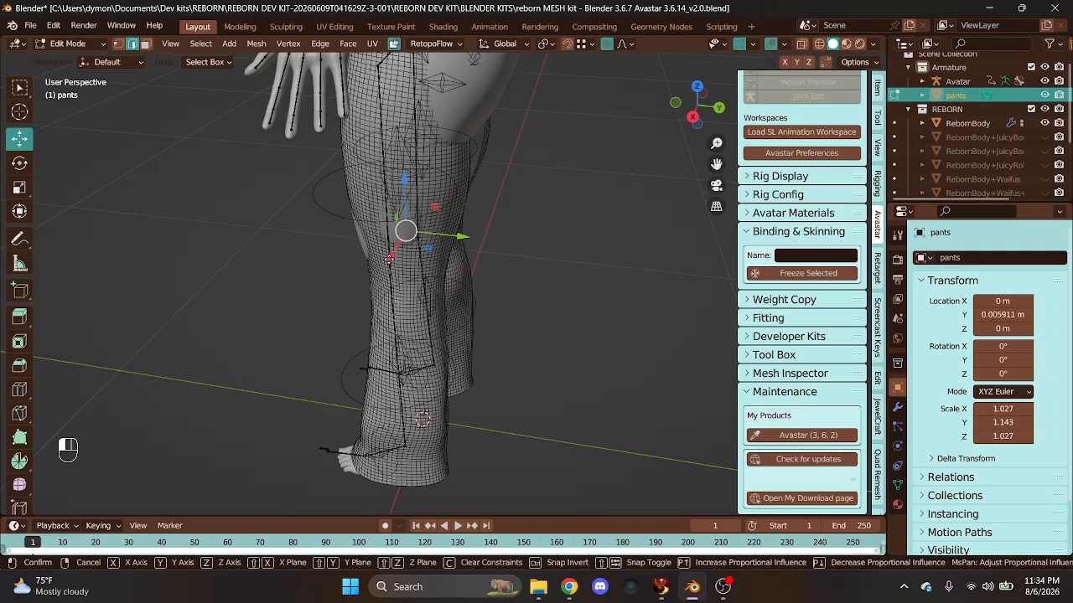
pyautogui.moveTo(389, 256); pyautogui.dragTo(390, 257)
pyautogui.moveTo(680, 108); pyautogui.dragTo(725, 96)
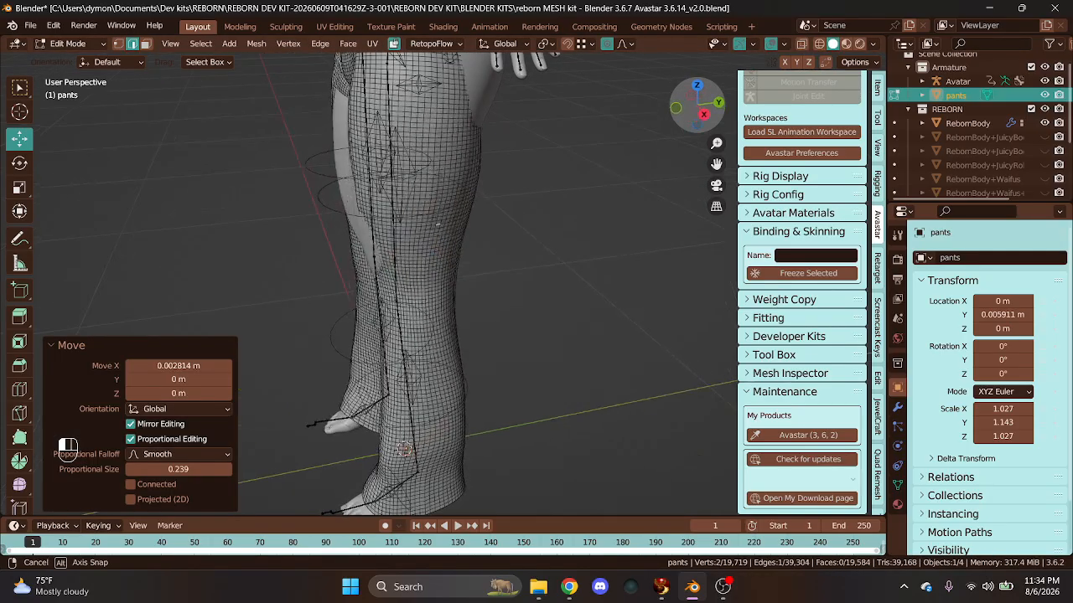
pyautogui.click(372, 243)
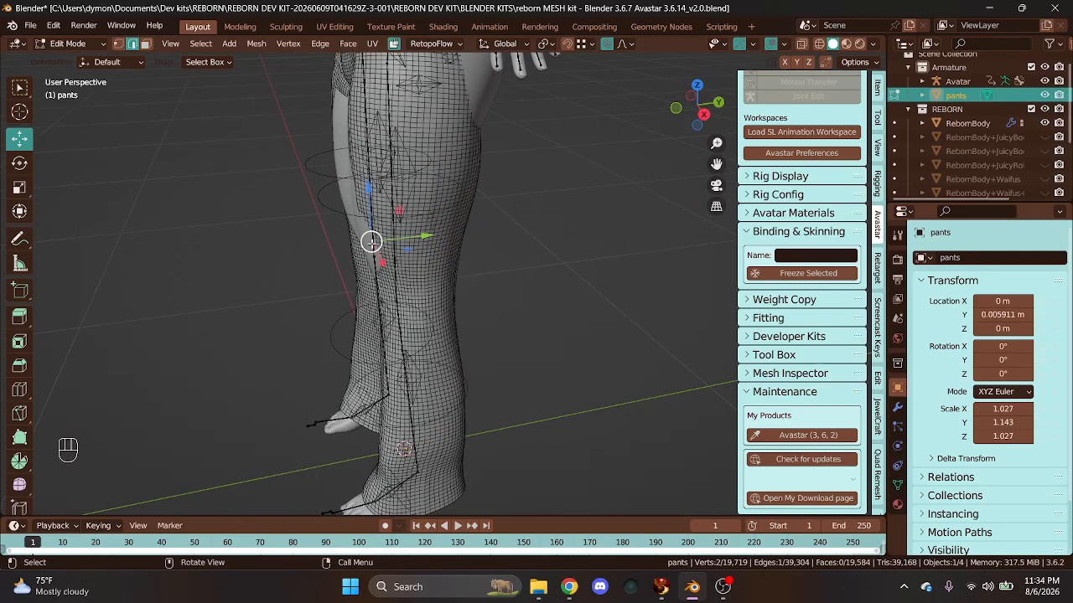
pyautogui.moveTo(418, 239); pyautogui.dragTo(457, 251)
pyautogui.click(430, 250)
pyautogui.moveTo(702, 103)
pyautogui.mouseDown()
pyautogui.moveTo(662, 109)
pyautogui.moveTo(692, 139)
pyautogui.moveTo(697, 124)
pyautogui.mouseUp()
# - Pull the side of the right upper thigh below the buttock outward along X and adjust it along Y
pyautogui.click(337, 188)
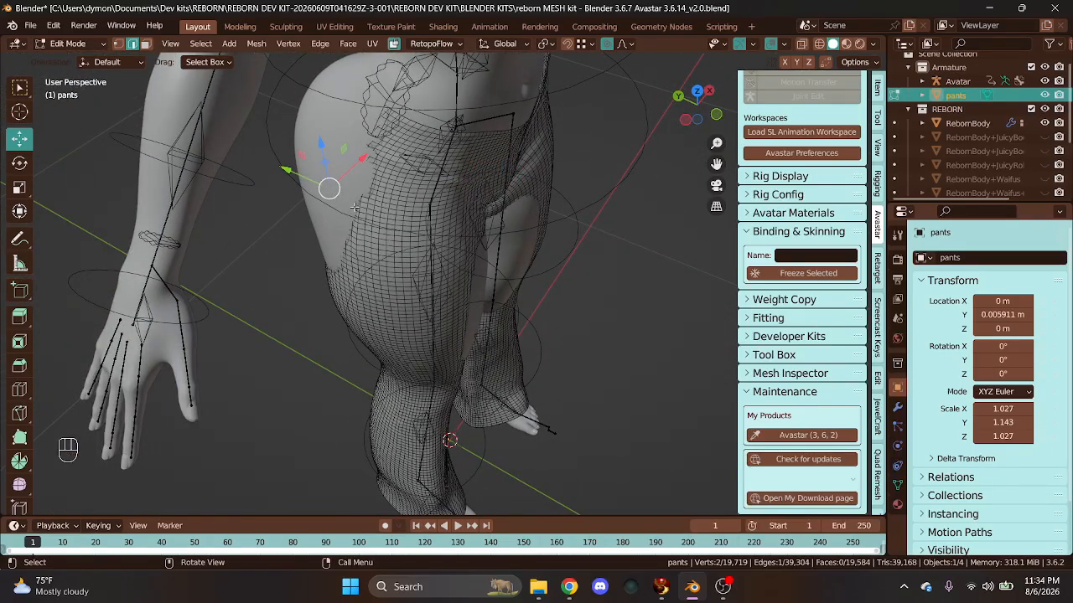
pyautogui.moveTo(362, 159); pyautogui.dragTo(342, 165)
pyautogui.moveTo(278, 177); pyautogui.dragTo(302, 163)
pyautogui.click(324, 143)
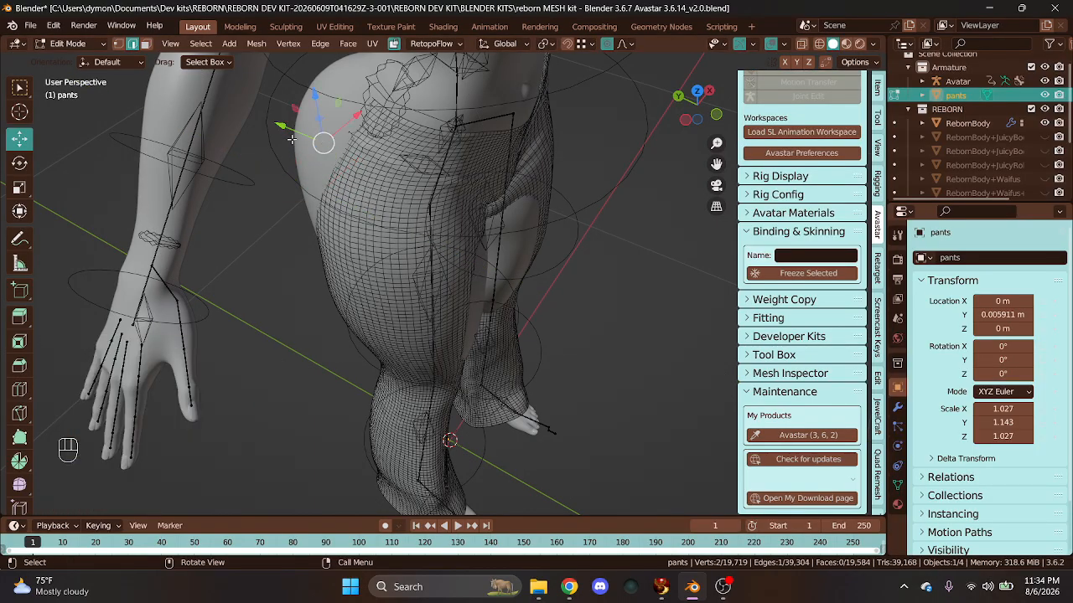
pyautogui.moveTo(685, 114); pyautogui.dragTo(515, 216)
# - Pull both buttocks backward along Y in stages, including about 0.026 m and 0.010 m, with proportional size 0.239
pyautogui.click(482, 206)
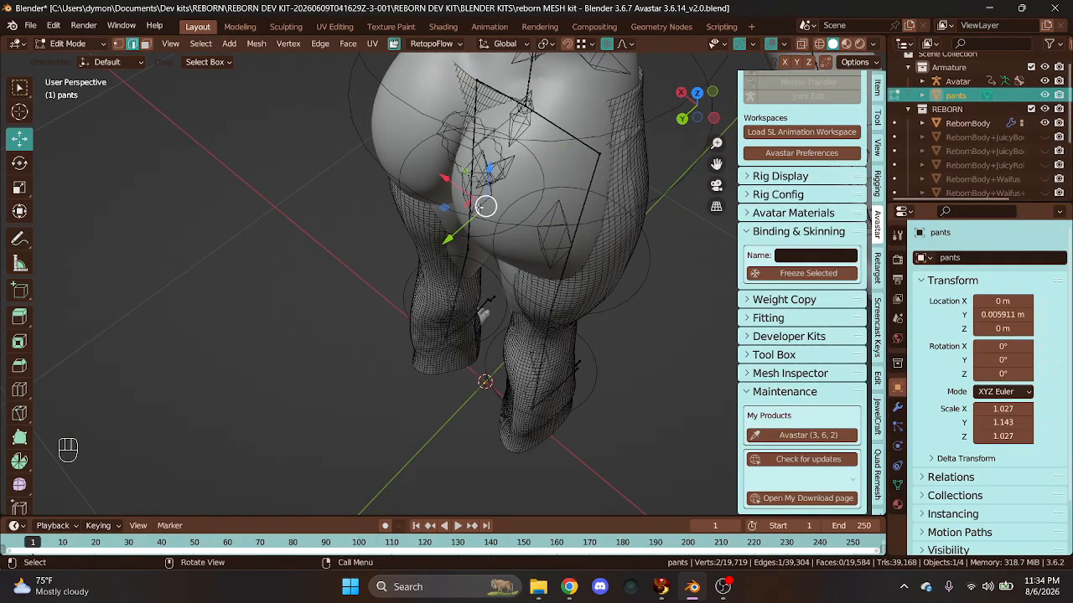
pyautogui.keyDown('shift'); pyautogui.click(389, 144); pyautogui.keyUp('shift')
pyautogui.moveTo(394, 204); pyautogui.dragTo(386, 215)
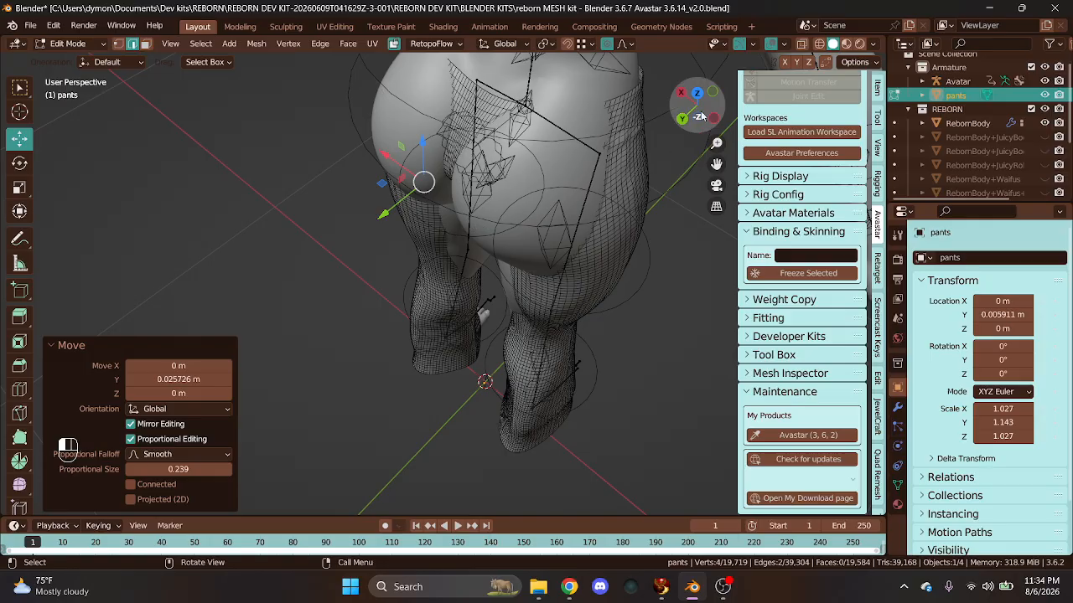
pyautogui.moveTo(703, 115); pyautogui.dragTo(511, 158)
pyautogui.click(494, 158)
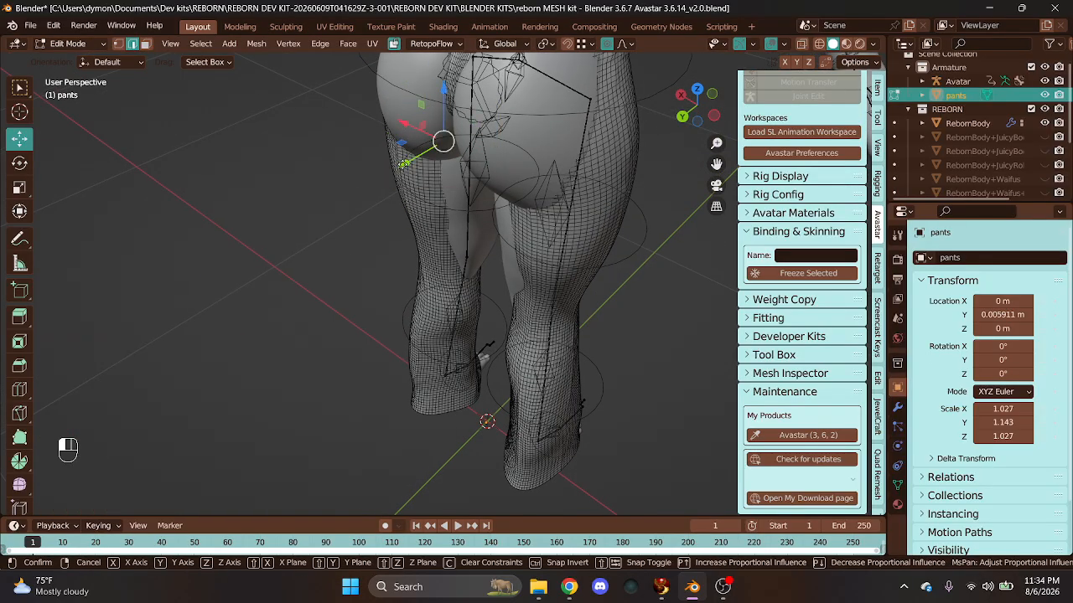
pyautogui.moveTo(404, 163); pyautogui.dragTo(399, 167)
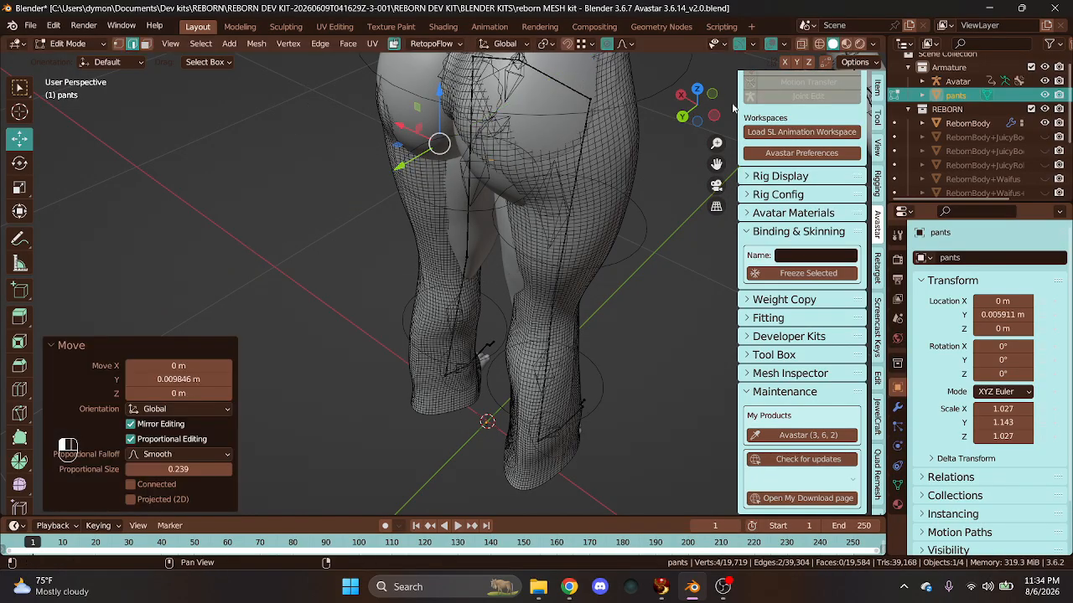
pyautogui.moveTo(696, 105); pyautogui.dragTo(584, 179)
pyautogui.click(499, 173)
pyautogui.click(526, 156)
# - Raise the upper left buttock about 0.007 m and 0.004 m along Z and shift it backward along Y, with proportional size 0.164
pyautogui.moveTo(693, 108); pyautogui.dragTo(712, 57)
pyautogui.scroll(1, 541, 159)
pyautogui.click(496, 99)
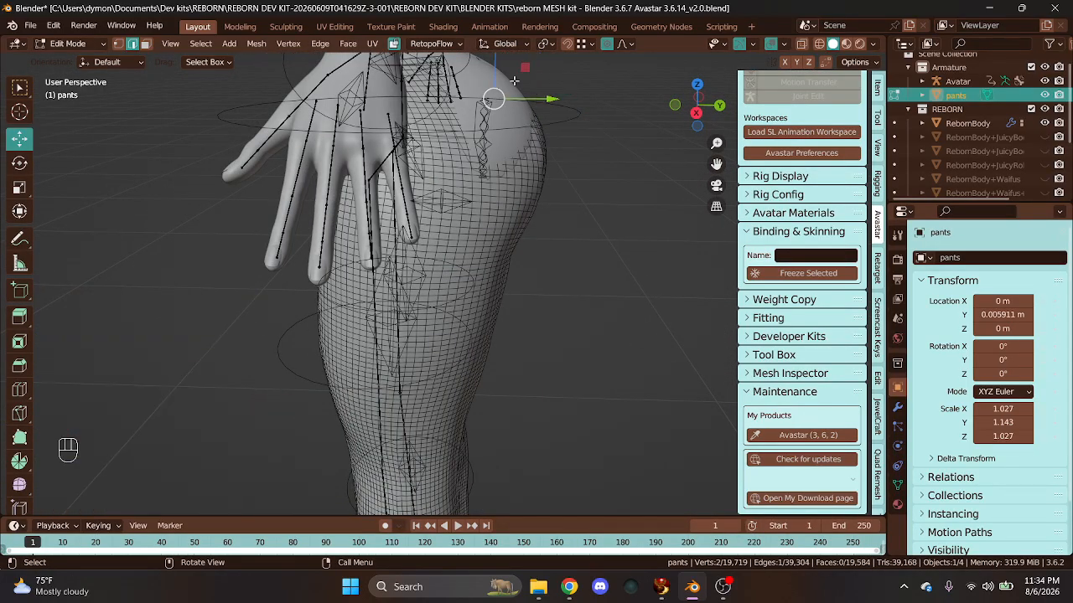
pyautogui.moveTo(495, 67); pyautogui.dragTo(500, 64)
pyautogui.click(506, 77)
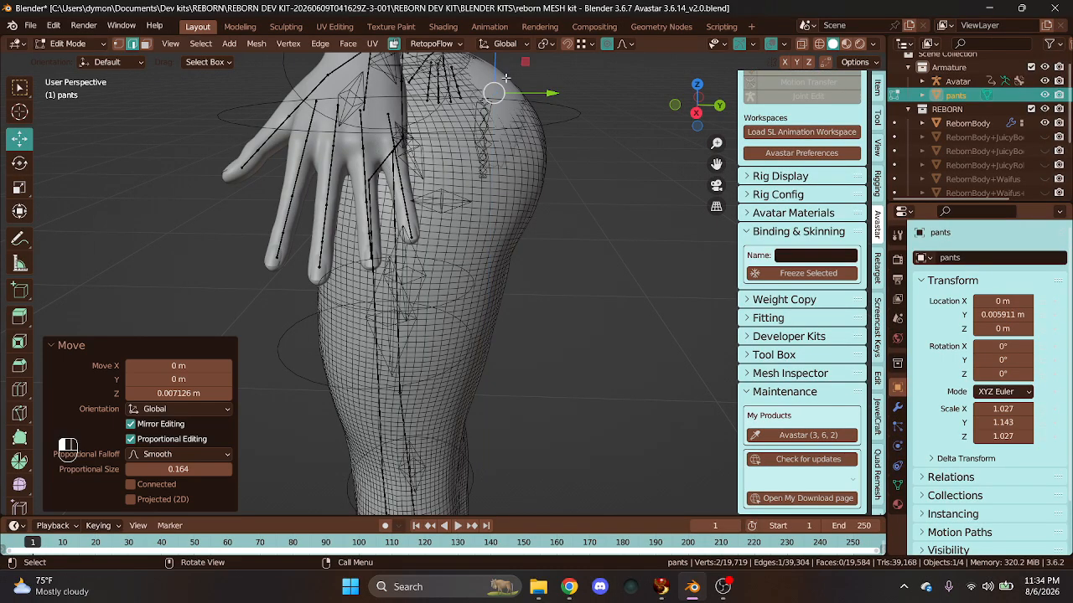
pyautogui.moveTo(553, 92); pyautogui.dragTo(556, 92)
pyautogui.moveTo(498, 68); pyautogui.dragTo(502, 61)
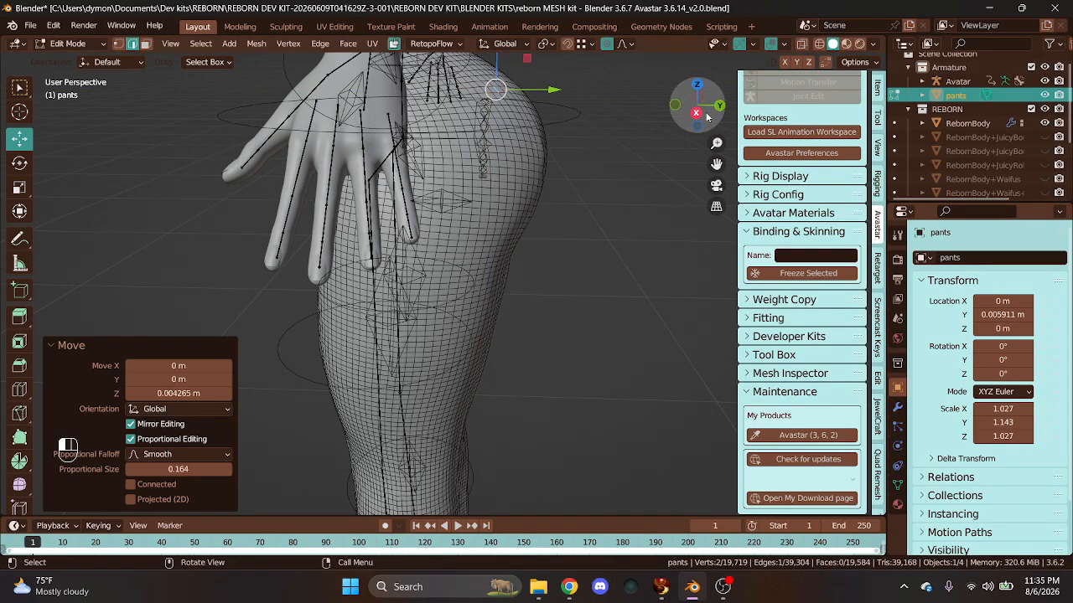
# - Pull the upper right buttock backward along Y and raise it about 0.004 m along Z with proportional size 0.164
pyautogui.moveTo(699, 102); pyautogui.dragTo(731, 161)
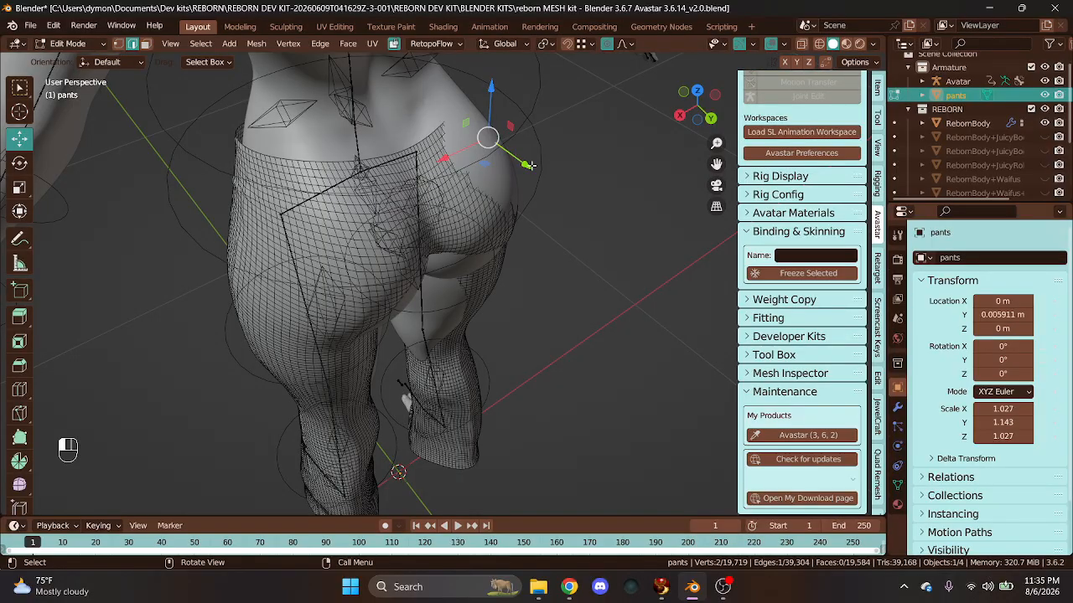
pyautogui.moveTo(529, 165); pyautogui.dragTo(538, 158)
pyautogui.moveTo(495, 104); pyautogui.dragTo(486, 134)
# - Move the outer part of the right buttock outward about 0.004 m along X and backward about 0.004 m along Y
pyautogui.moveTo(695, 109)
pyautogui.mouseDown()
pyautogui.moveTo(697, 93)
pyautogui.moveTo(701, 102)
pyautogui.mouseUp()
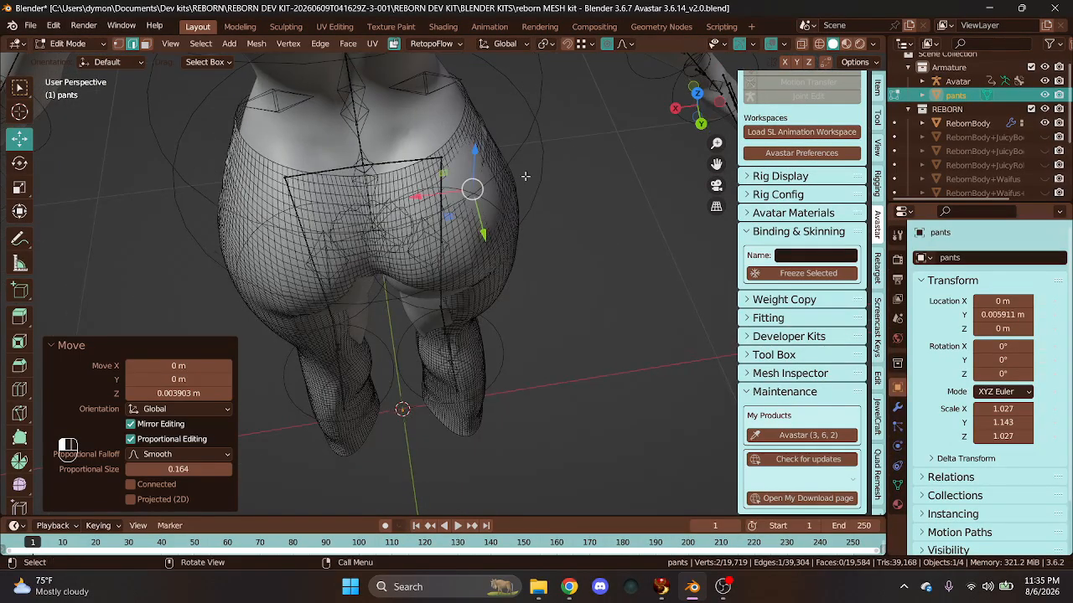
pyautogui.click(483, 193)
pyautogui.moveTo(449, 199); pyautogui.dragTo(460, 201)
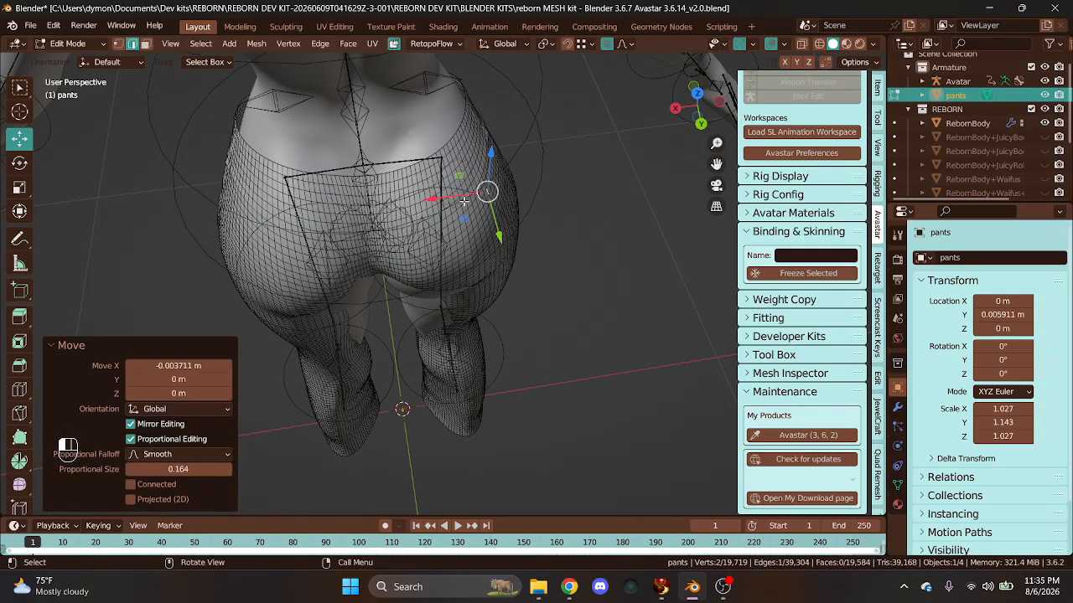
pyautogui.moveTo(495, 243); pyautogui.dragTo(499, 243)
# - Pull the inner lower part of the right buttock about 0.019 m backward along Y with proportional size 0.164
pyautogui.moveTo(697, 102); pyautogui.dragTo(700, 77)
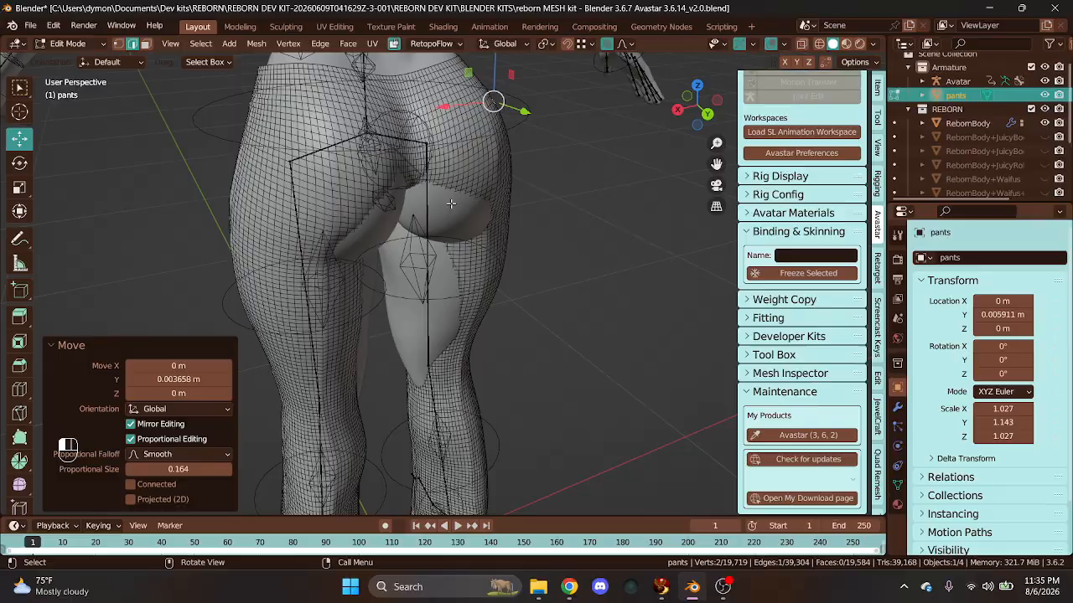
pyautogui.click(400, 195)
pyautogui.moveTo(424, 214); pyautogui.dragTo(429, 215)
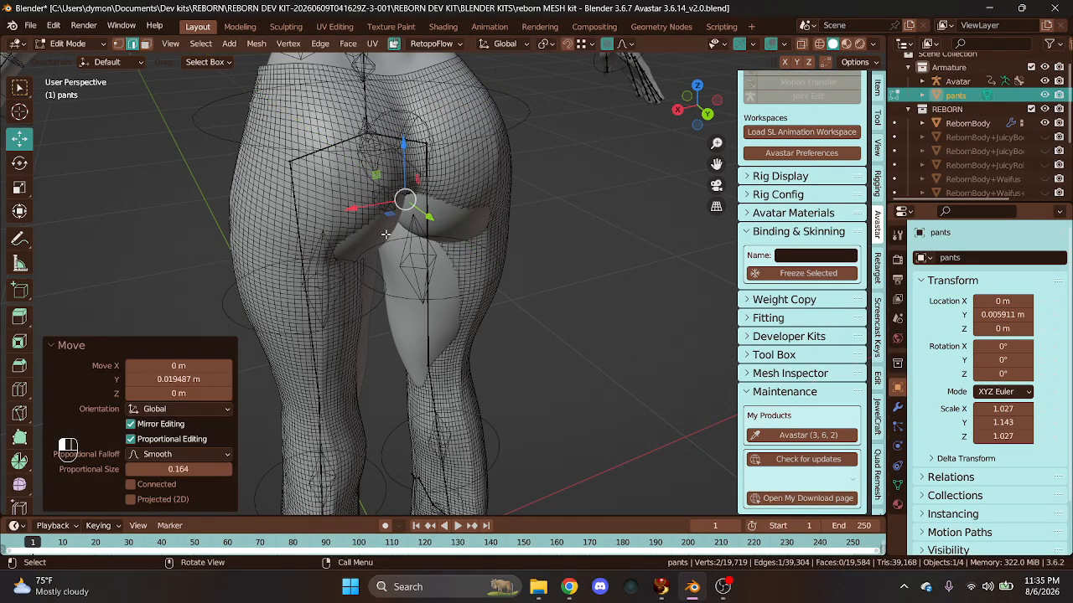
# - Try to pull the mesh below the right buttock backward along Y from two selected edges, and undo the move
pyautogui.click(381, 234)
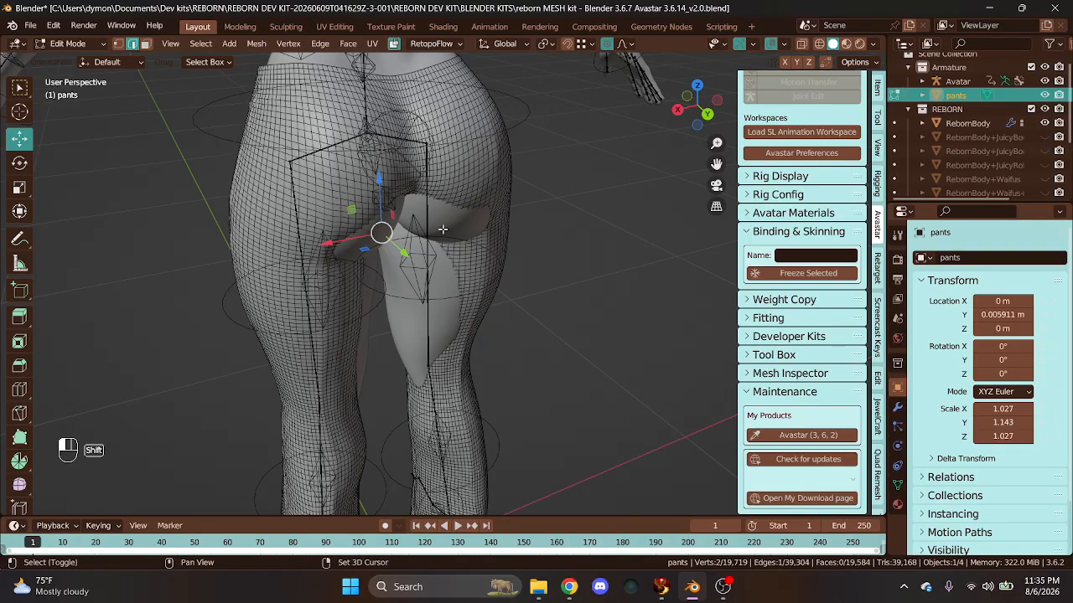
pyautogui.keyDown('shift'); pyautogui.click(432, 248); pyautogui.keyUp('shift')
pyautogui.moveTo(433, 250); pyautogui.dragTo(433, 252)
pyautogui.hotkey('ctrl', 'z')
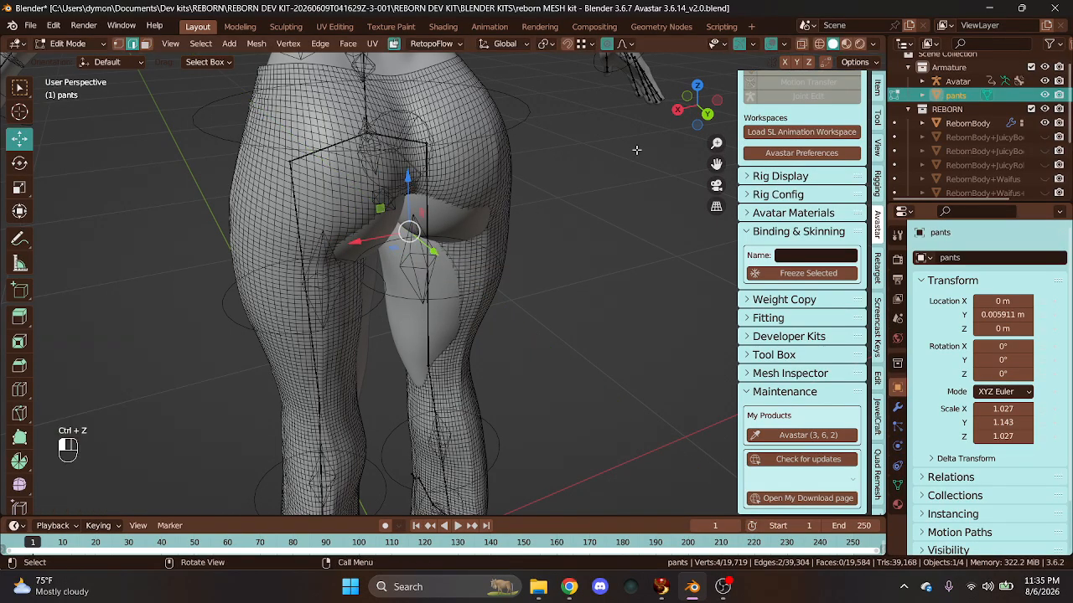
# - Try to pull the inner creases under both buttocks backward along Y, including about 0.004 m, and undo the moves
pyautogui.moveTo(700, 102); pyautogui.dragTo(659, 134)
pyautogui.click(409, 229)
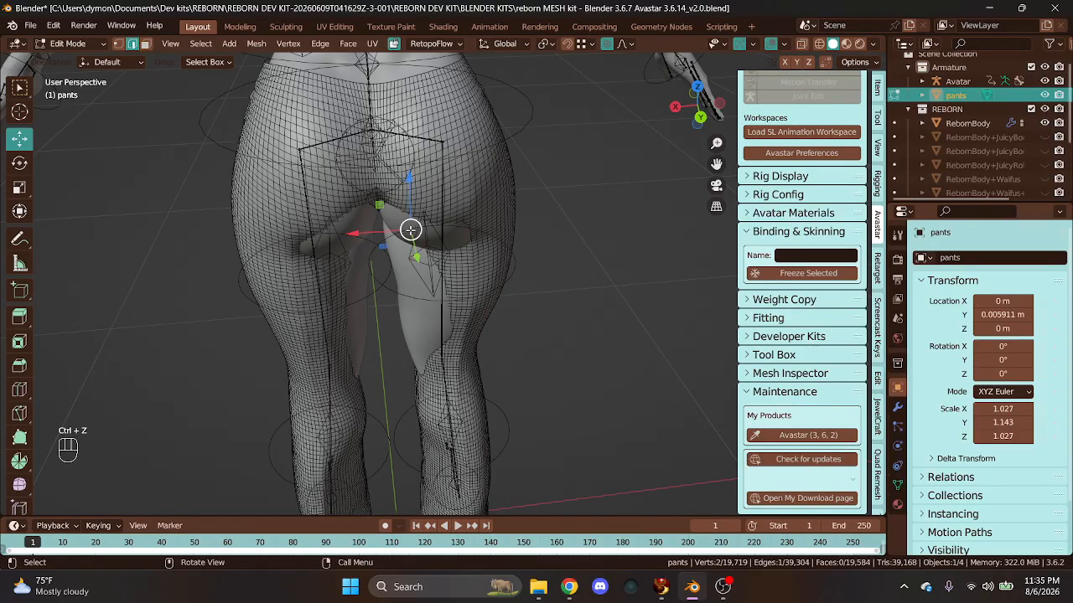
pyautogui.keyDown('shift'); pyautogui.click(348, 232); pyautogui.keyUp('shift')
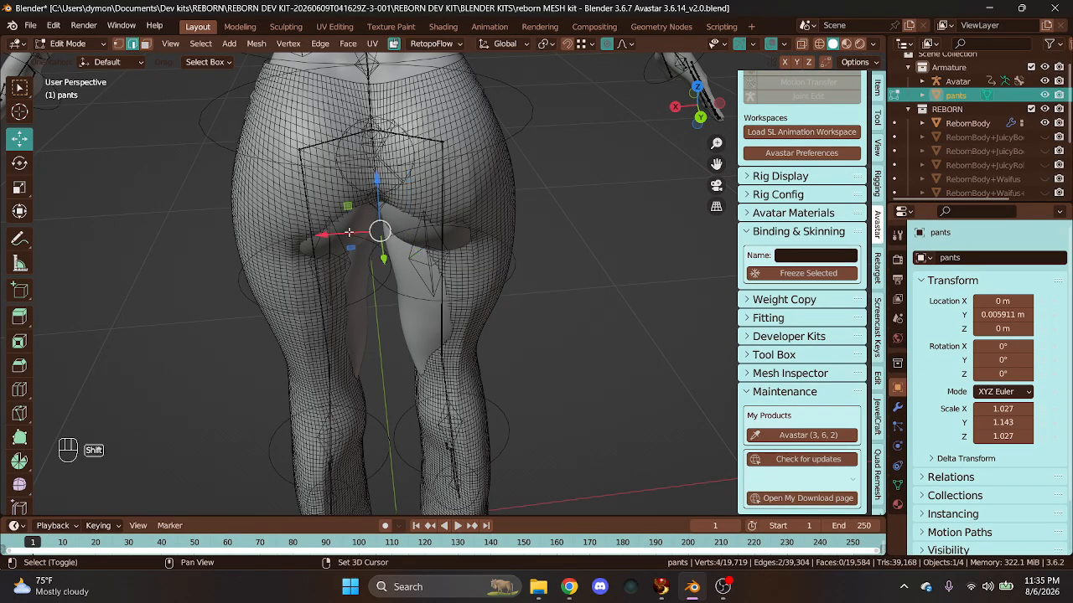
pyautogui.moveTo(384, 259); pyautogui.dragTo(384, 261)
pyautogui.click(400, 233)
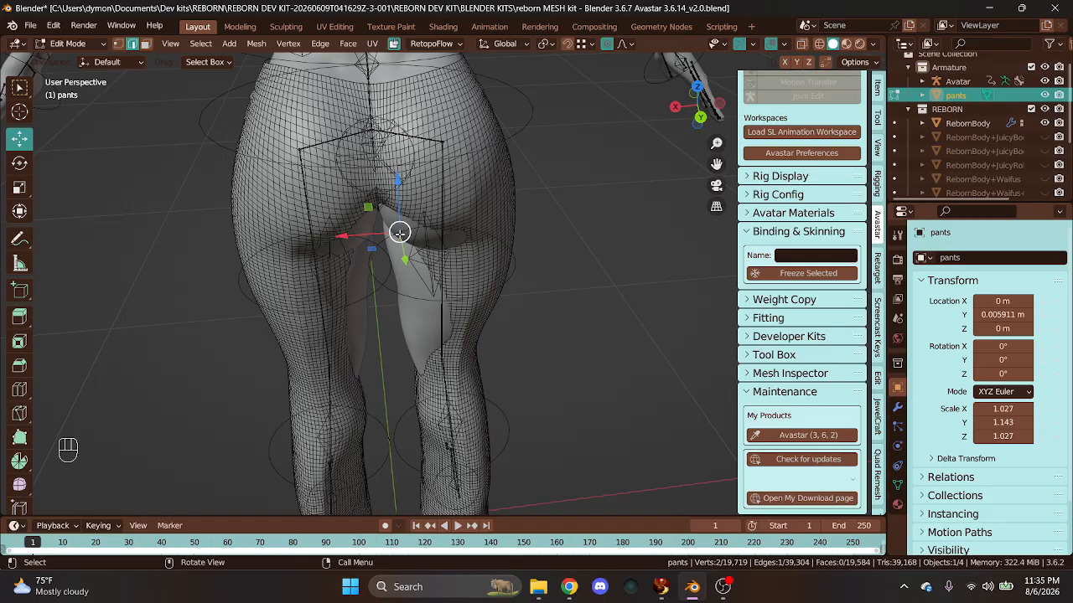
pyautogui.keyDown('shift'); pyautogui.click(351, 234); pyautogui.keyUp('shift')
pyautogui.moveTo(383, 261); pyautogui.dragTo(384, 262)
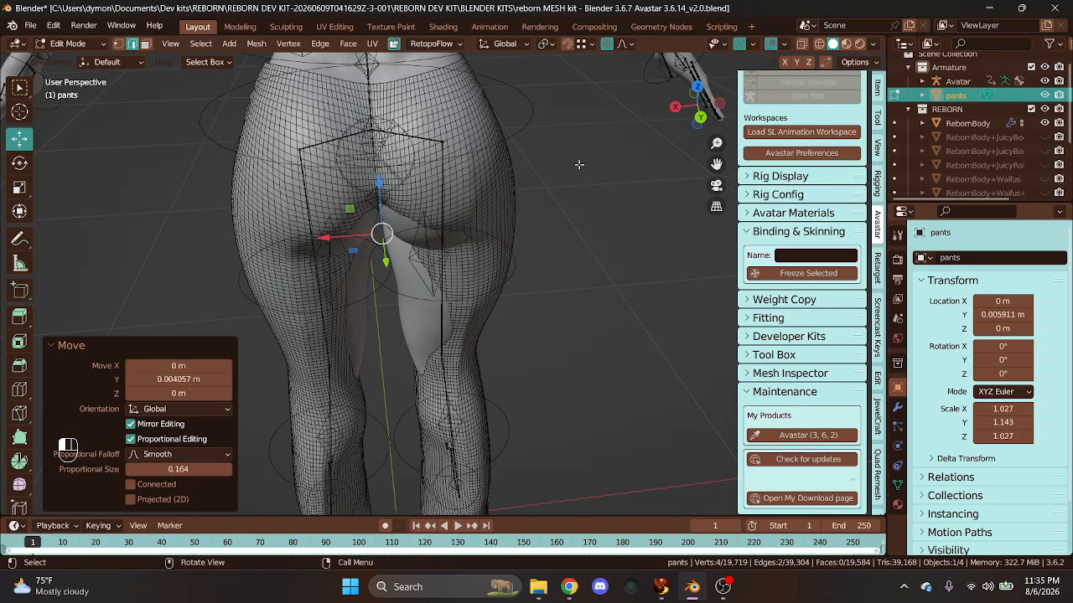
pyautogui.hotkey('ctrl', 'z')
# - Pull the inner edges beneath both buttocks about 0.006 m backward along Y with proportional size 0.123
pyautogui.moveTo(695, 108); pyautogui.dragTo(690, 112)
pyautogui.click(377, 177)
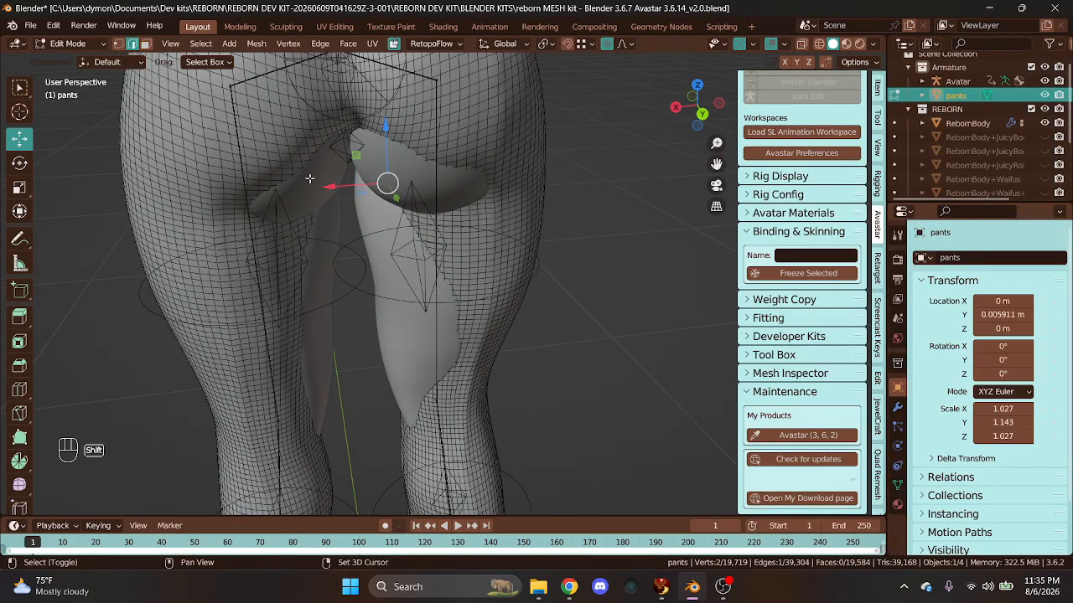
pyautogui.keyDown('shift'); pyautogui.click(327, 179); pyautogui.keyUp('shift')
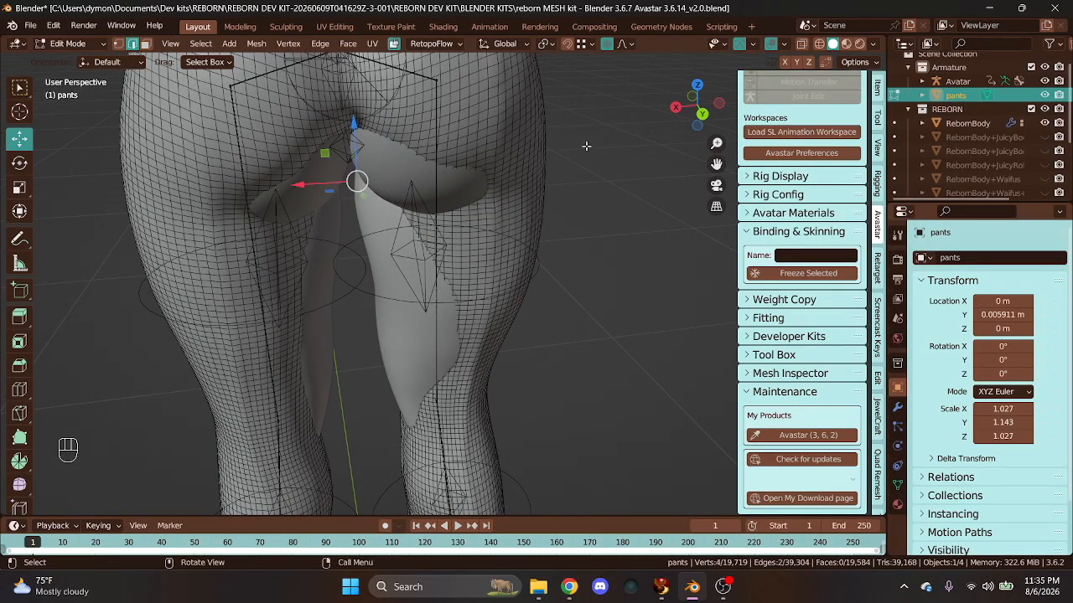
pyautogui.moveTo(694, 107); pyautogui.dragTo(699, 111)
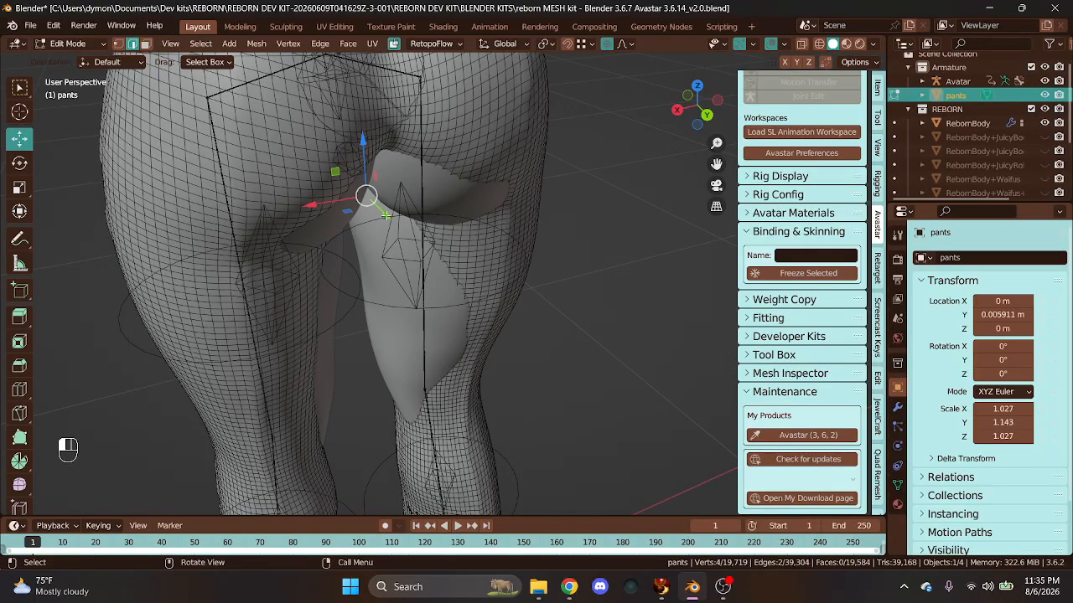
pyautogui.moveTo(385, 215); pyautogui.dragTo(430, 201)
# - Pull further points along the lower folds of the right and left buttocks backward along Y
pyautogui.click(406, 179)
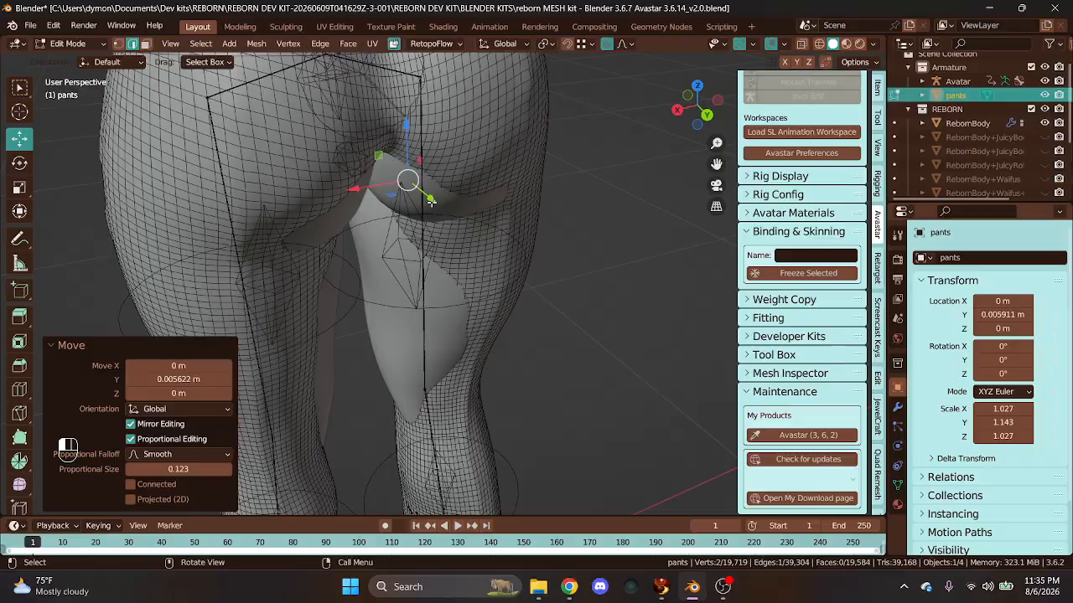
pyautogui.click(342, 220)
pyautogui.moveTo(353, 238)
pyautogui.mouseDown()
pyautogui.moveTo(343, 253)
pyautogui.moveTo(371, 229)
pyautogui.mouseUp()
pyautogui.click(325, 228)
pyautogui.click(350, 211)
pyautogui.click(479, 226)
pyautogui.moveTo(489, 225); pyautogui.dragTo(494, 229)
# - Lower the inner edge of the right buttock fold about 0.015 m along Z with proportional size 0.123
pyautogui.moveTo(494, 229); pyautogui.dragTo(541, 134, button='middle')
pyautogui.click(375, 146)
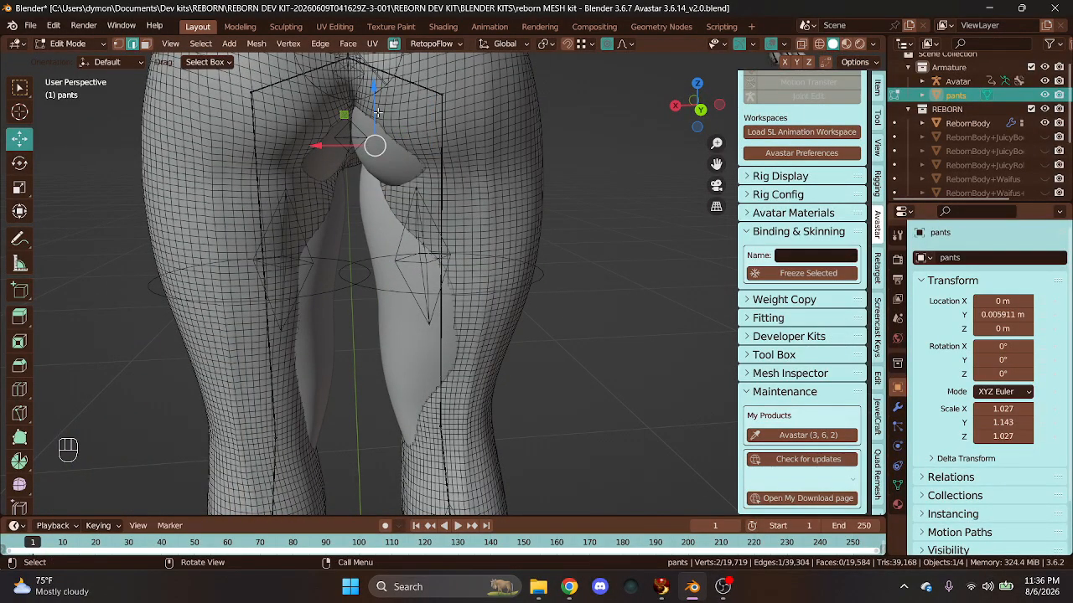
pyautogui.moveTo(378, 112); pyautogui.dragTo(373, 134)
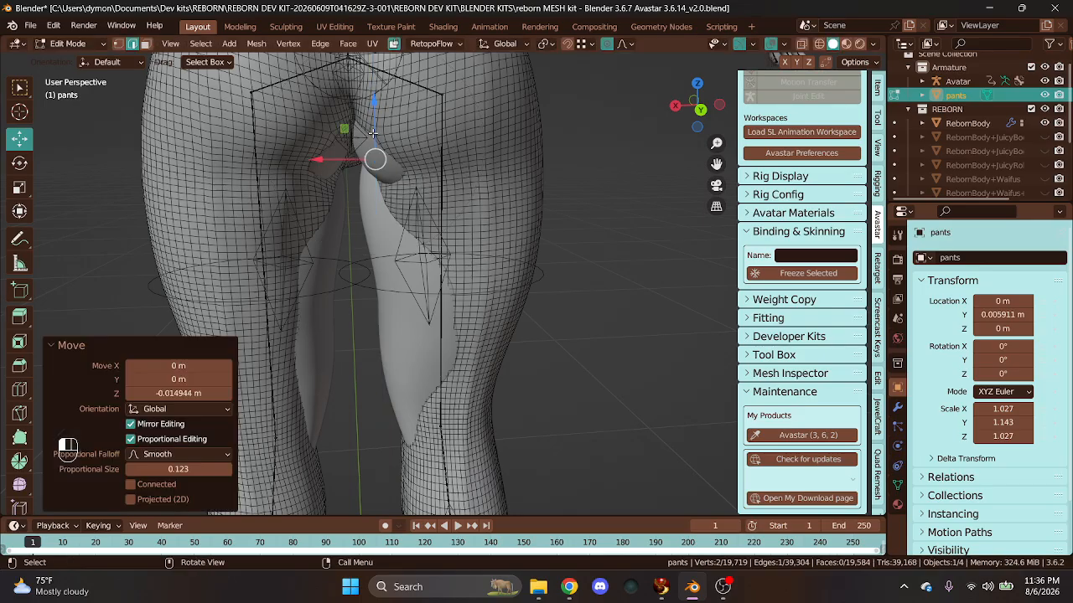
# - Adjust points around the left inner buttock fold along X, including about -0.002 m with proportional size 0.032
pyautogui.scroll(6, 324, 170)
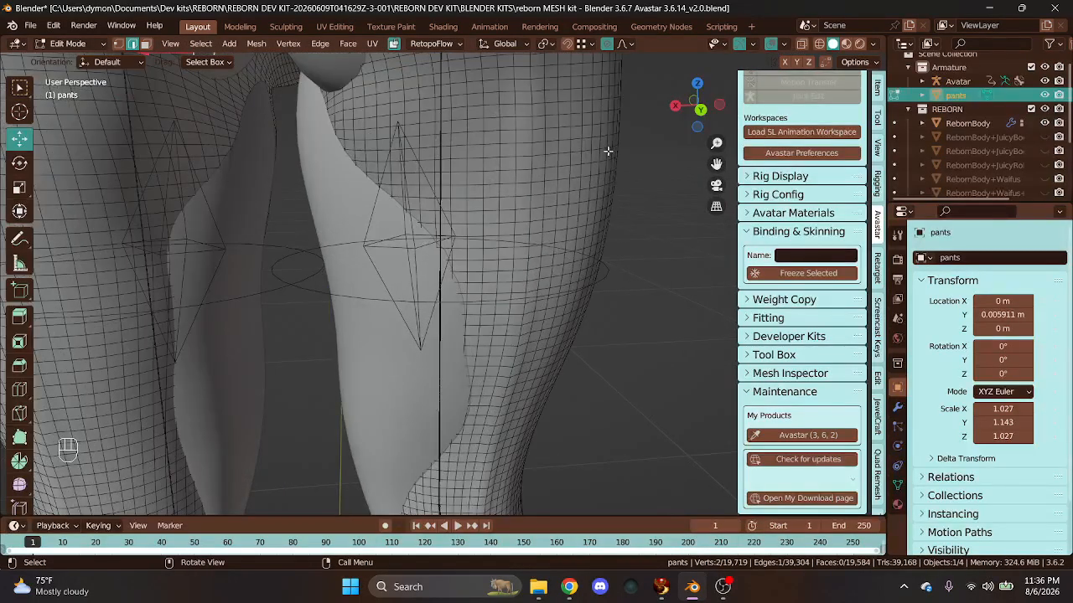
pyautogui.moveTo(717, 164); pyautogui.dragTo(460, 192)
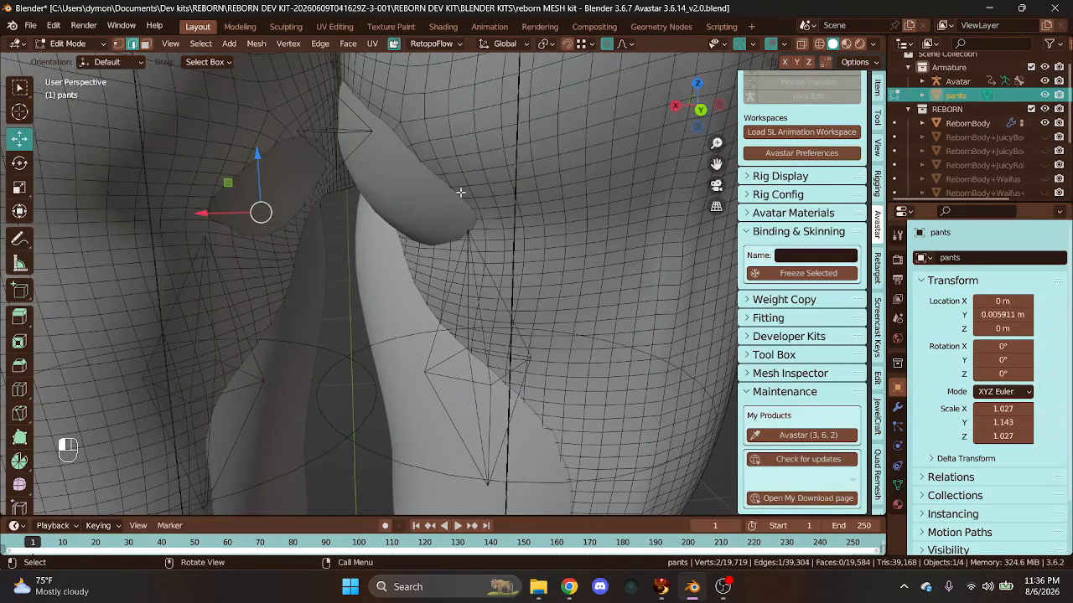
pyautogui.click(266, 192)
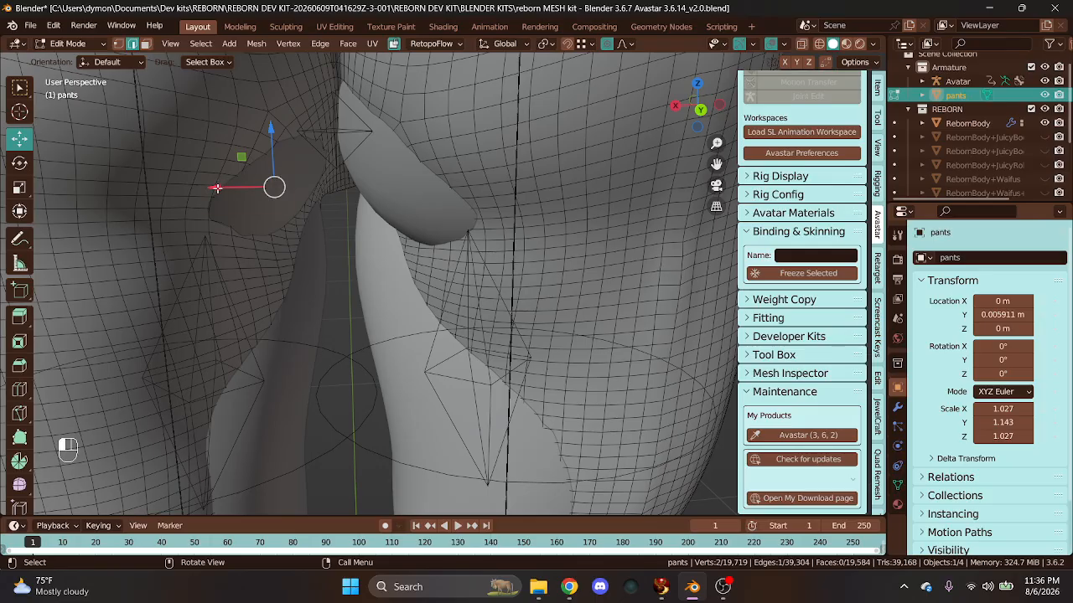
pyautogui.moveTo(217, 189); pyautogui.dragTo(237, 214)
pyautogui.click(300, 192)
pyautogui.click(264, 212)
pyautogui.click(223, 197)
pyautogui.moveTo(173, 201); pyautogui.dragTo(174, 202)
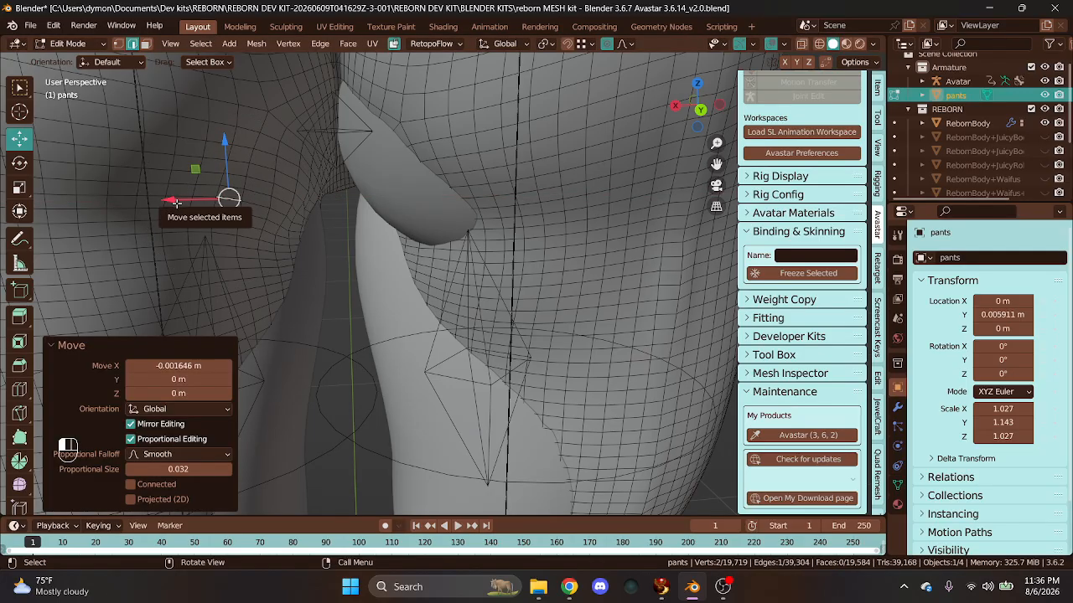
# - Move the inner fold of the right buttock about 0.002 m along X with proportional size 0.032
pyautogui.moveTo(697, 107); pyautogui.dragTo(721, 117)
pyautogui.click(448, 150)
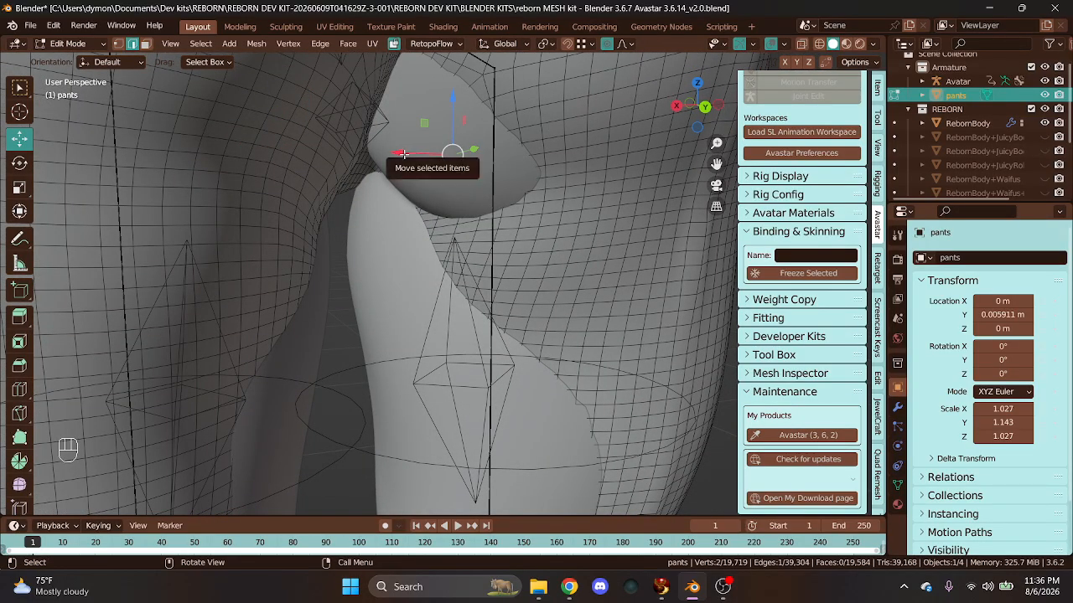
pyautogui.moveTo(403, 155); pyautogui.dragTo(414, 165)
pyautogui.moveTo(414, 164); pyautogui.dragTo(447, 150, button='middle')
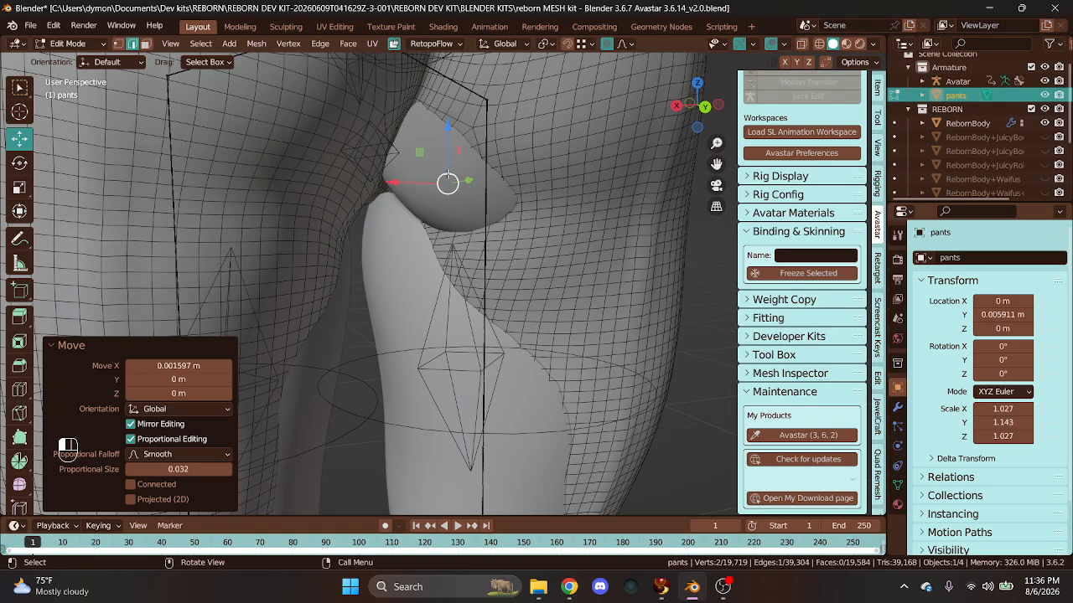
# - Move points at the inner fold of the right buttock about 0.004 m along X with proportional size 0.043
pyautogui.moveTo(448, 142); pyautogui.dragTo(408, 209)
pyautogui.rightClick(411, 164)
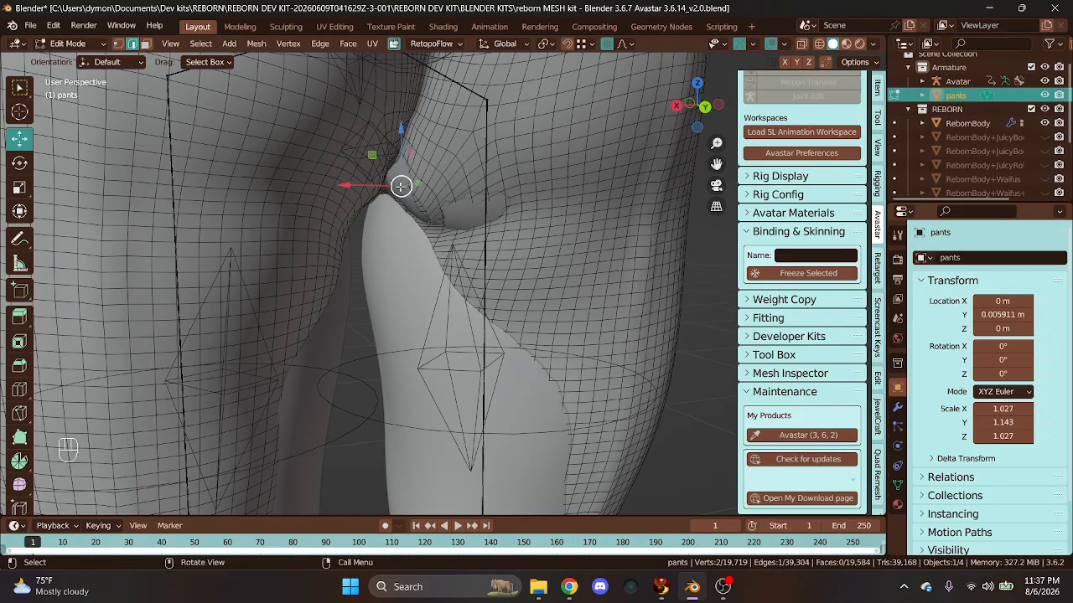
pyautogui.moveTo(356, 186); pyautogui.dragTo(456, 208)
pyautogui.click(465, 217)
pyautogui.scroll(-2, 469, 199)
pyautogui.moveTo(697, 106)
pyautogui.mouseDown()
pyautogui.moveTo(716, 107)
pyautogui.moveTo(708, 98)
pyautogui.mouseUp()
pyautogui.scroll(-5, 521, 260)
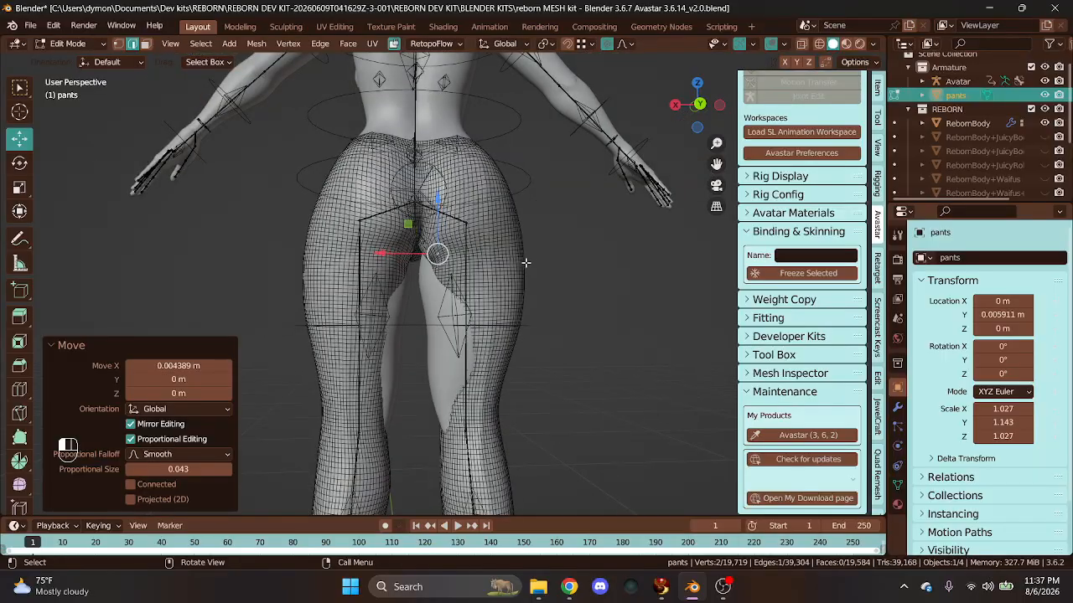
# - Pull the pants mesh on the front of the thigh forward along Y over the exposed skin, using a larger proportional size
pyautogui.scroll(7, 521, 267)
pyautogui.scroll(-2, 505, 216)
pyautogui.moveTo(703, 114); pyautogui.dragTo(446, 151)
pyautogui.scroll(-2, 669, 264)
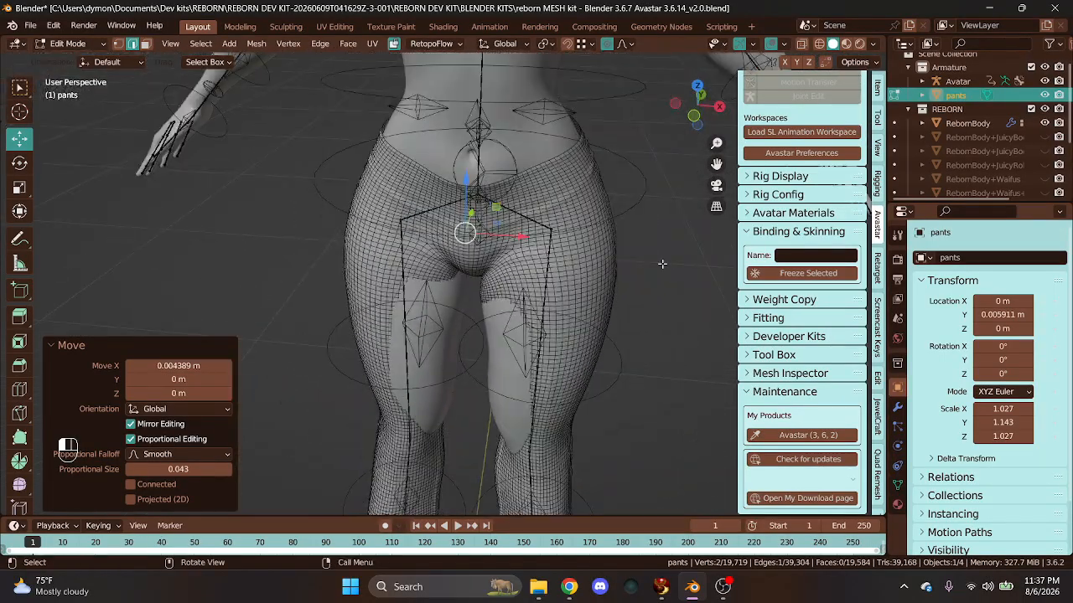
pyautogui.click(507, 371)
pyautogui.scroll(1, 515, 381)
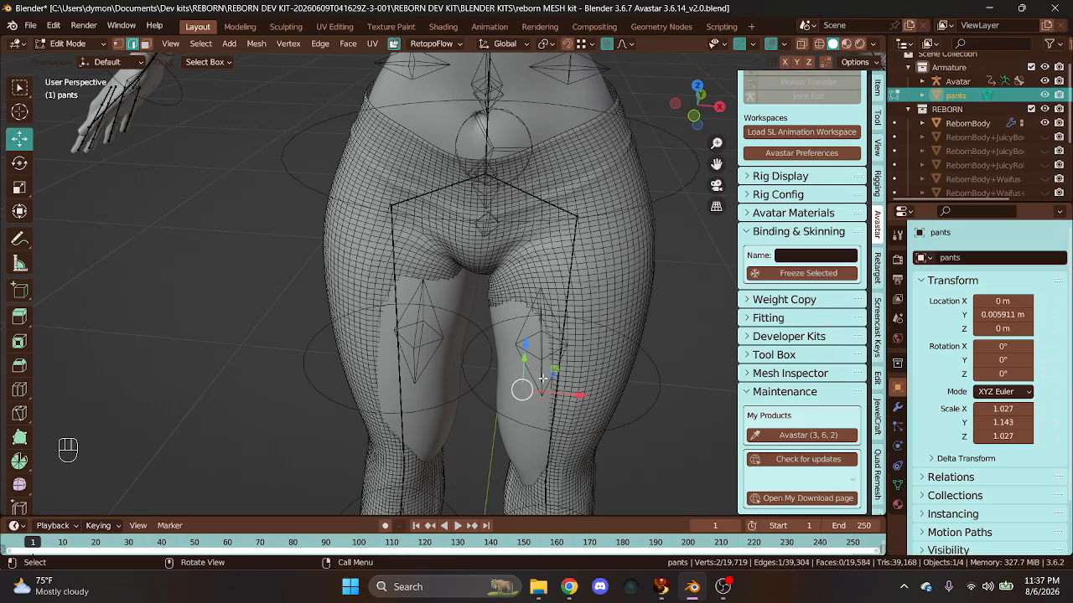
pyautogui.moveTo(693, 119); pyautogui.dragTo(757, 134)
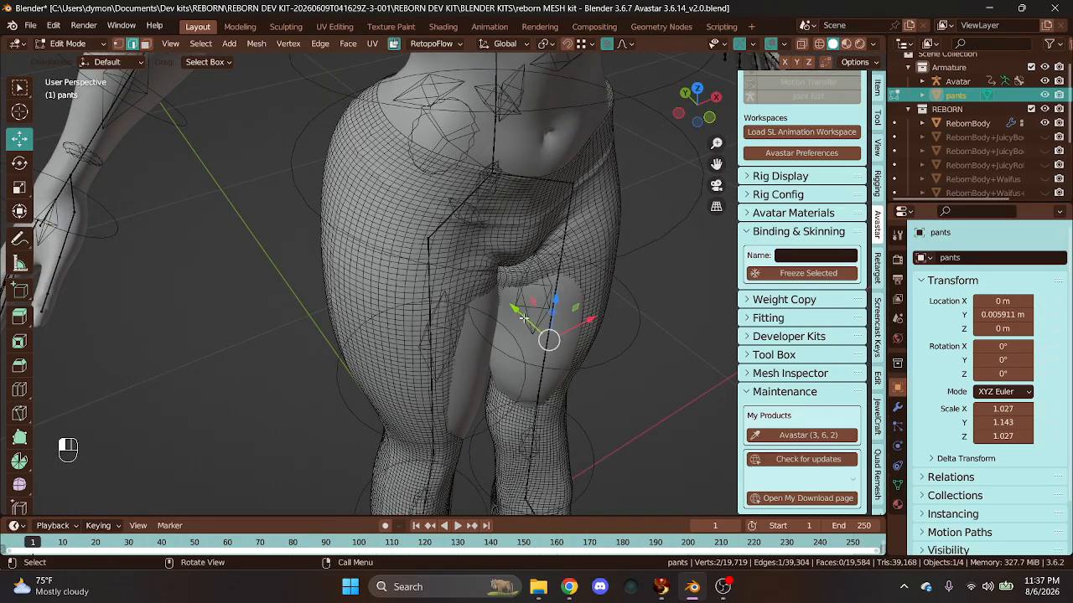
pyautogui.moveTo(516, 311); pyautogui.dragTo(541, 274)
pyautogui.scroll(-7, 520, 316)
pyautogui.hotkey('ctrl', 'z')
pyautogui.hotkey('ctrl', 'z')
# - Pull lower thigh and knee points of the left leg forward along Y, including about -0.006 m with proportional size 0.149
pyautogui.click(541, 371)
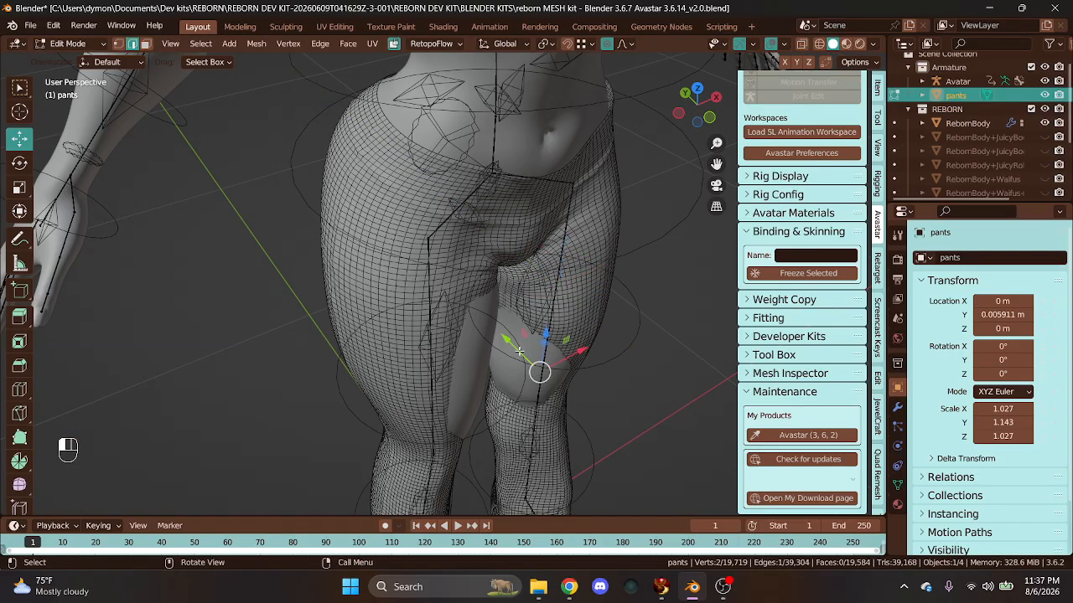
pyautogui.moveTo(520, 350); pyautogui.dragTo(548, 359)
pyautogui.click(526, 373)
pyautogui.moveTo(548, 359); pyautogui.dragTo(672, 161, button='middle')
pyautogui.click(529, 458)
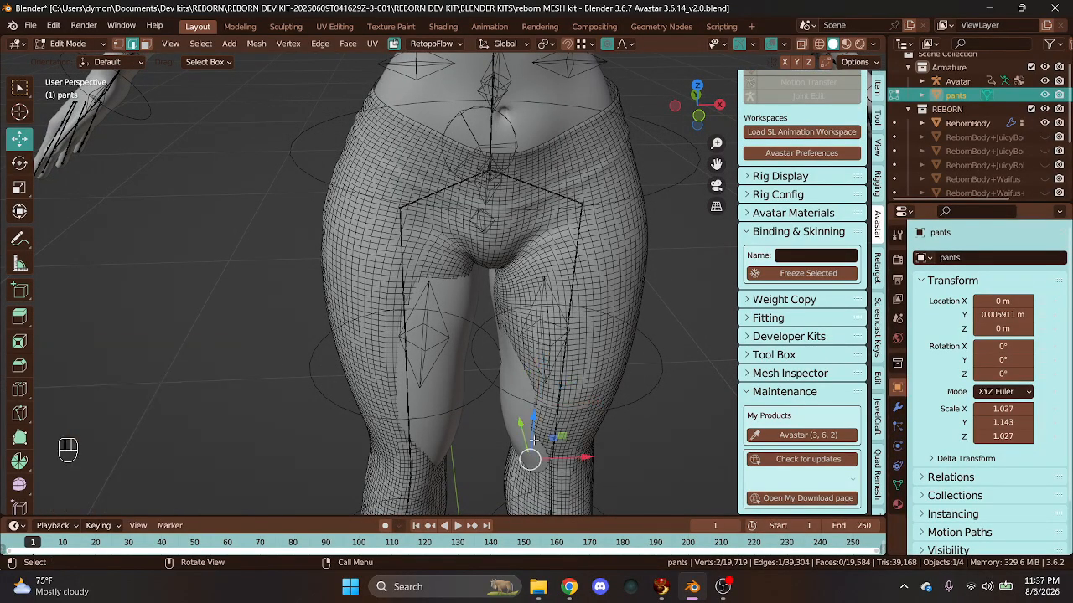
pyautogui.moveTo(521, 427); pyautogui.dragTo(523, 429)
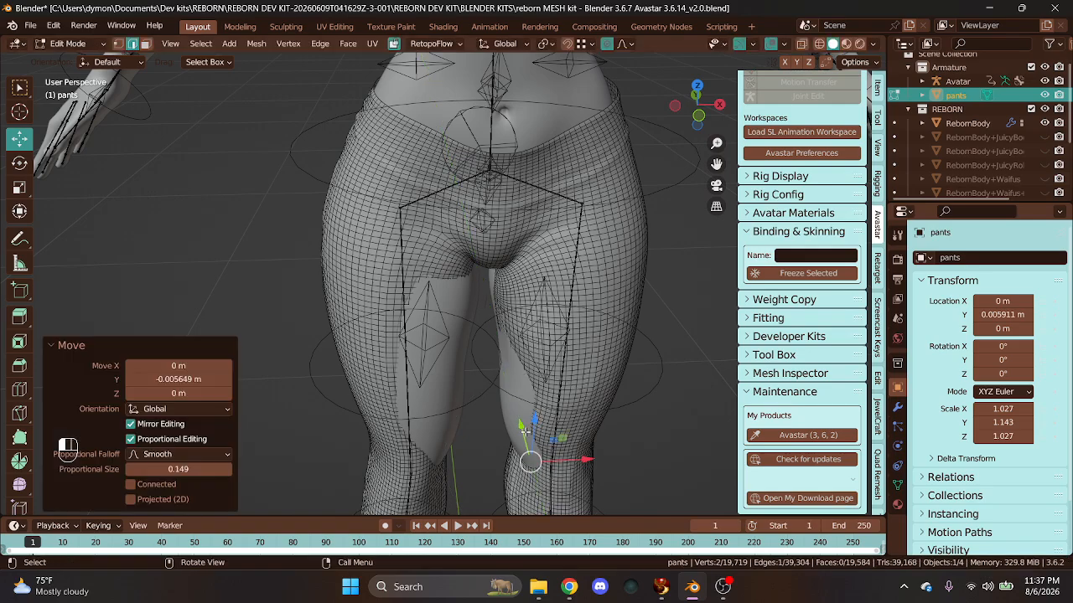
# - Switch to the Sculpting workspace and set the Elastic Deform brush to strength 0.186 and radius 150 px
pyautogui.click(286, 26)
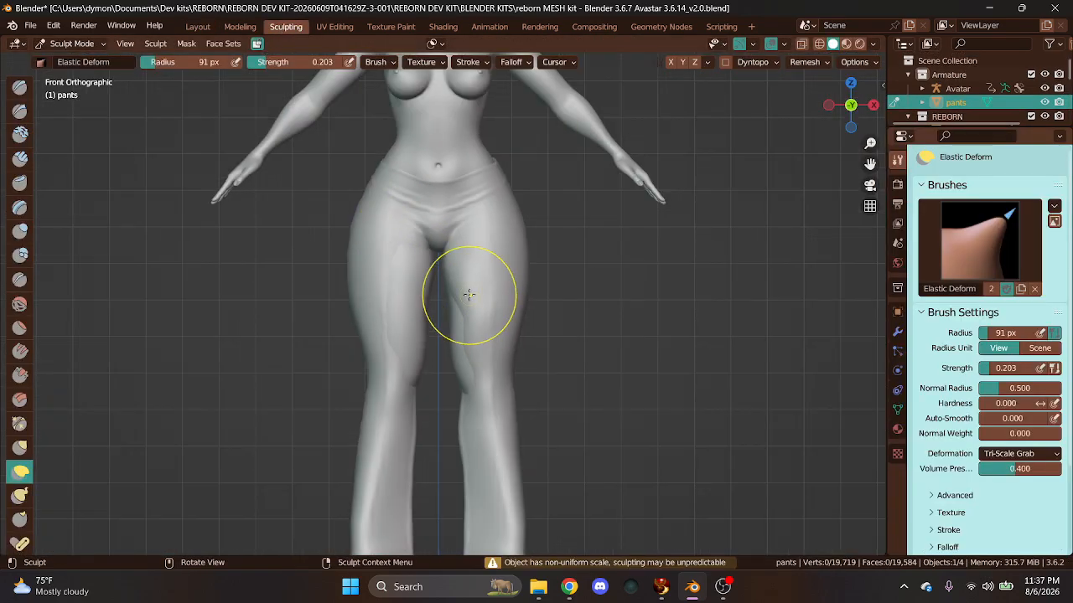
pyautogui.scroll(4, 469, 298)
pyautogui.scroll(-2, 465, 387)
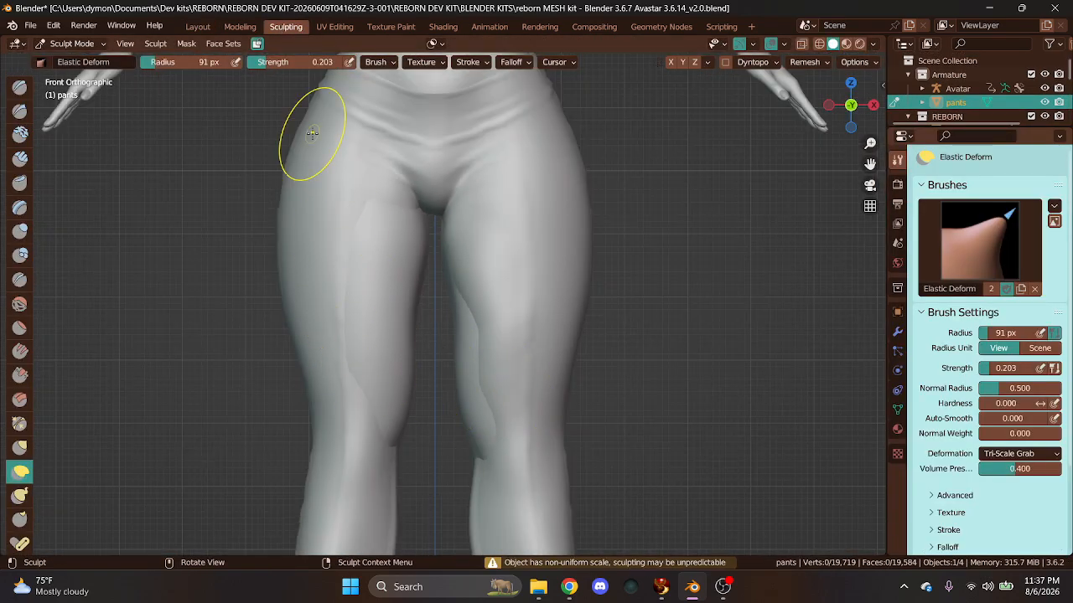
pyautogui.moveTo(286, 62); pyautogui.dragTo(287, 62)
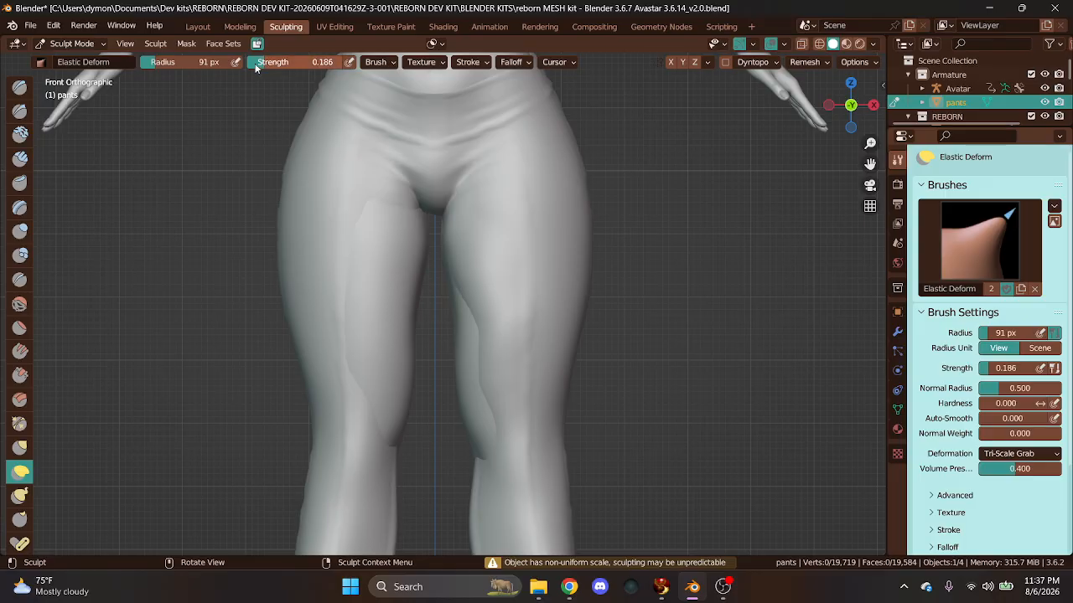
pyautogui.moveTo(186, 62); pyautogui.dragTo(198, 62)
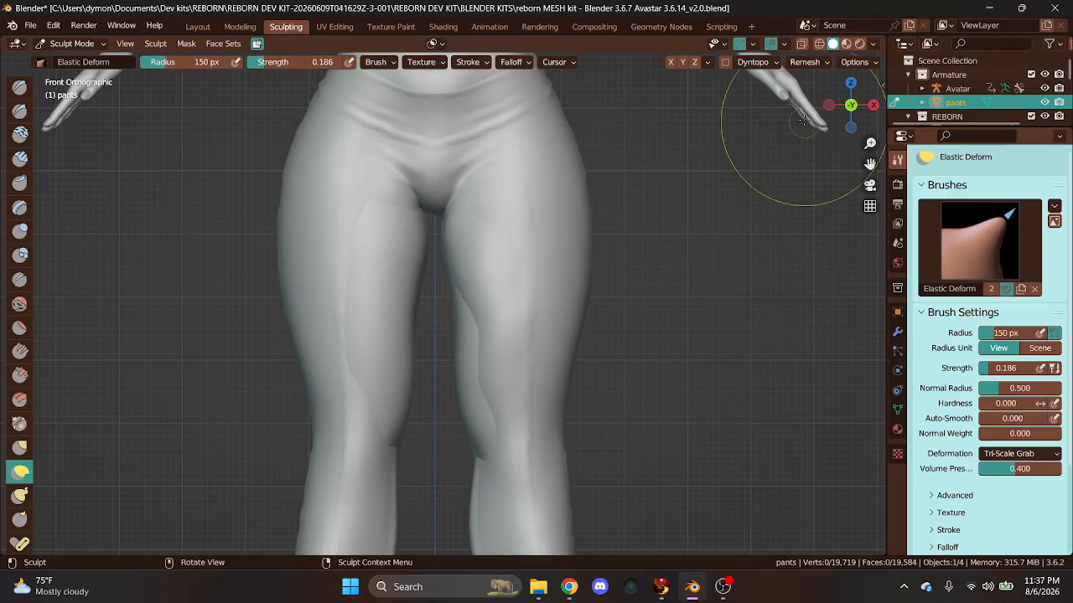
# - Turn on X symmetry and sculpt the inner thighs and knees of the pants over the exposed skin with Elastic Deform
pyautogui.scroll(1, 470, 377)
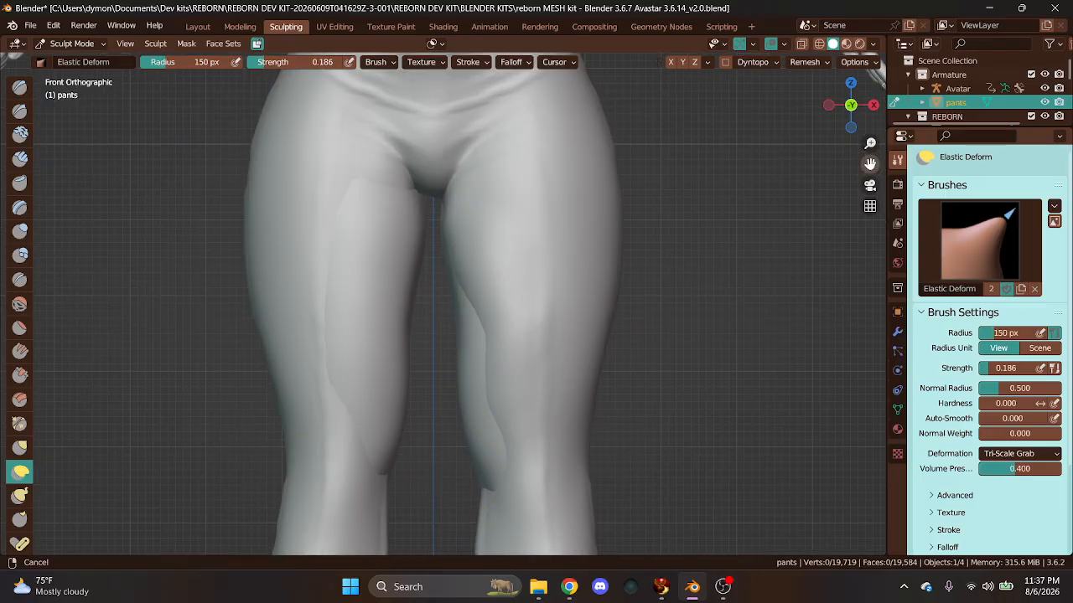
pyautogui.moveTo(870, 164); pyautogui.dragTo(851, 115)
pyautogui.moveTo(455, 371); pyautogui.dragTo(470, 399)
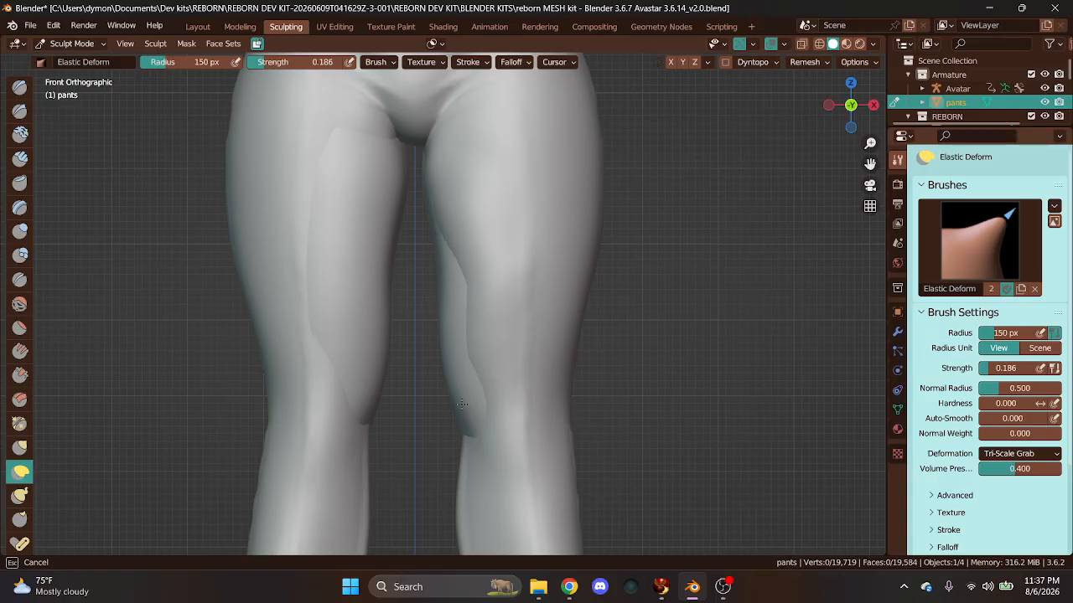
pyautogui.click(670, 62)
pyautogui.moveTo(385, 369); pyautogui.dragTo(377, 366)
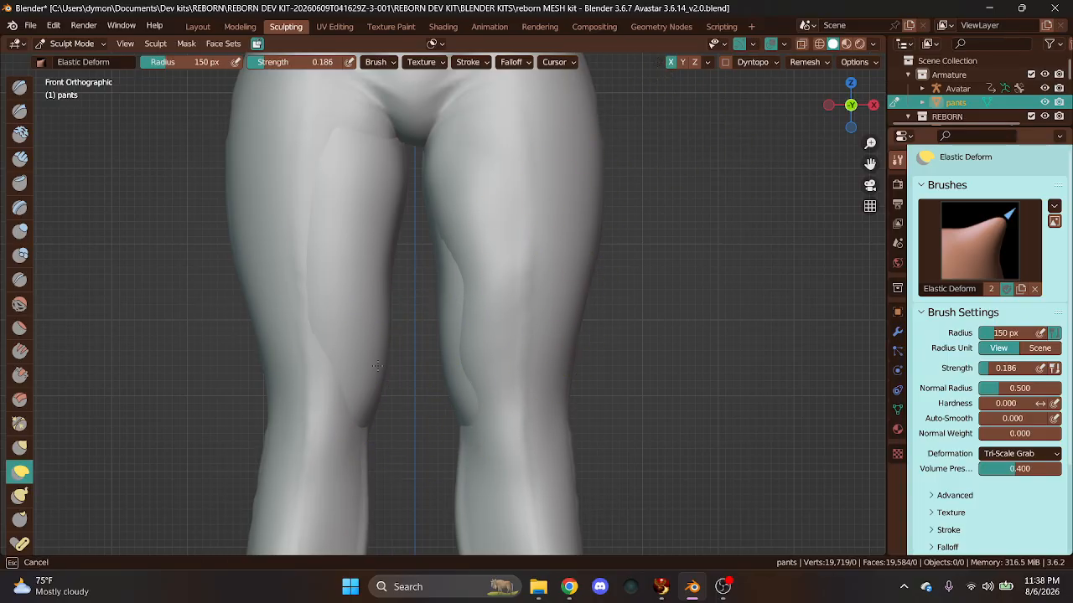
pyautogui.moveTo(468, 394); pyautogui.dragTo(471, 363)
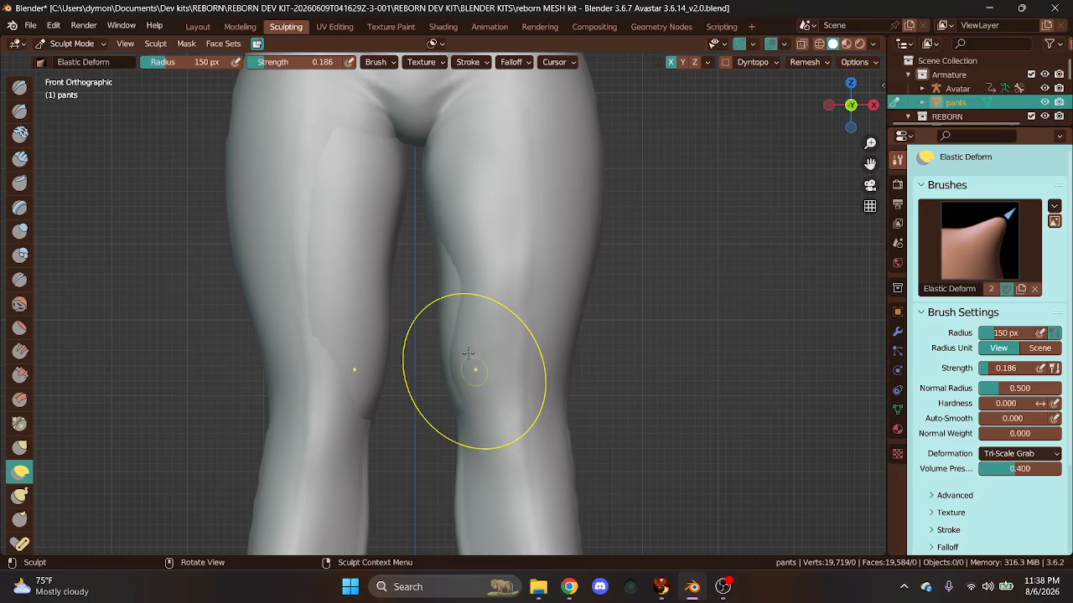
pyautogui.moveTo(419, 258)
pyautogui.mouseDown()
pyautogui.moveTo(445, 294)
pyautogui.moveTo(422, 299)
pyautogui.mouseUp()
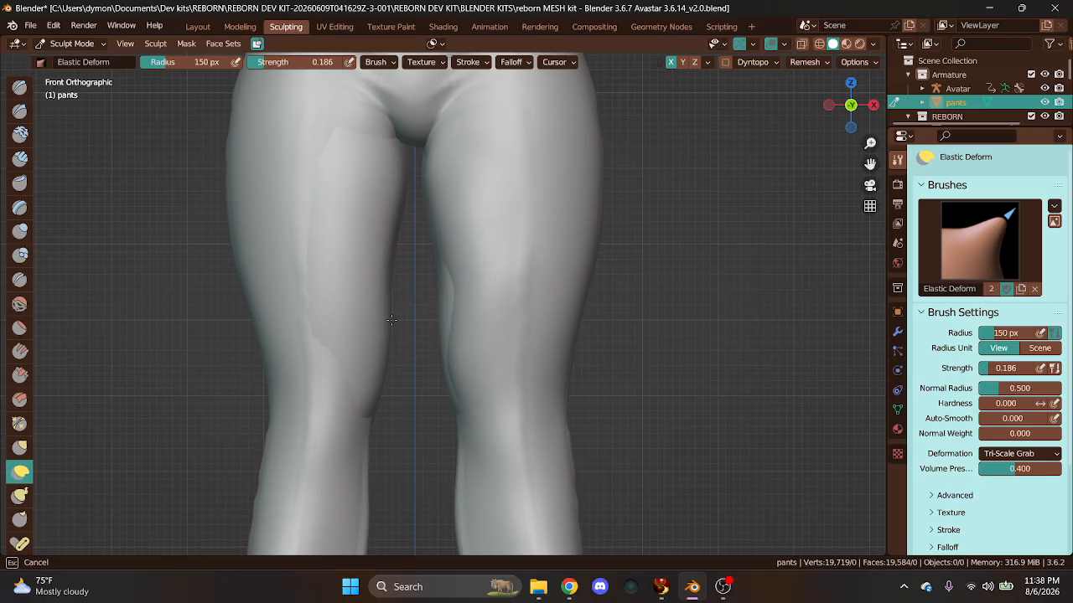
pyautogui.moveTo(373, 332); pyautogui.dragTo(426, 316)
pyautogui.moveTo(366, 358); pyautogui.dragTo(368, 356)
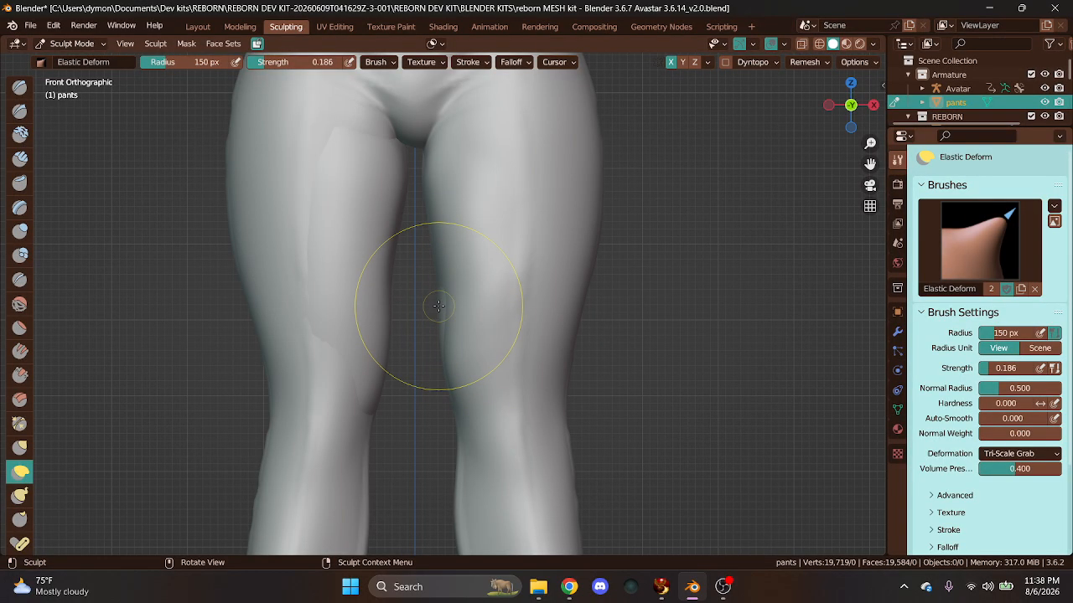
# - Pull the inner knee and lower thigh surface of the pants over the skin from angled front views with Elastic Deform
pyautogui.moveTo(850, 104); pyautogui.dragTo(863, 107)
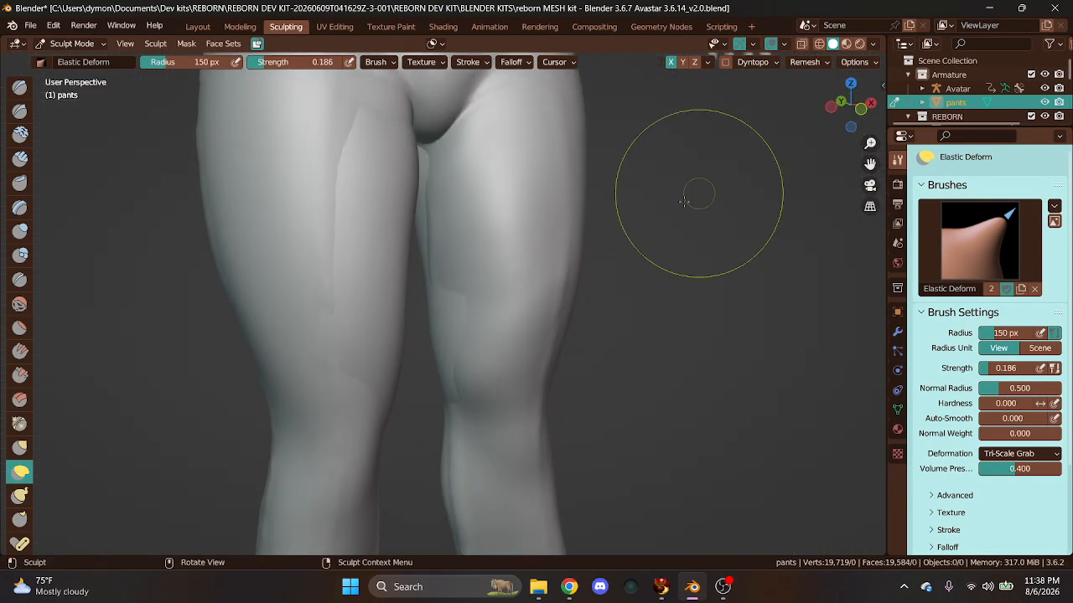
pyautogui.moveTo(455, 311)
pyautogui.mouseDown()
pyautogui.moveTo(438, 333)
pyautogui.moveTo(400, 343)
pyautogui.mouseUp()
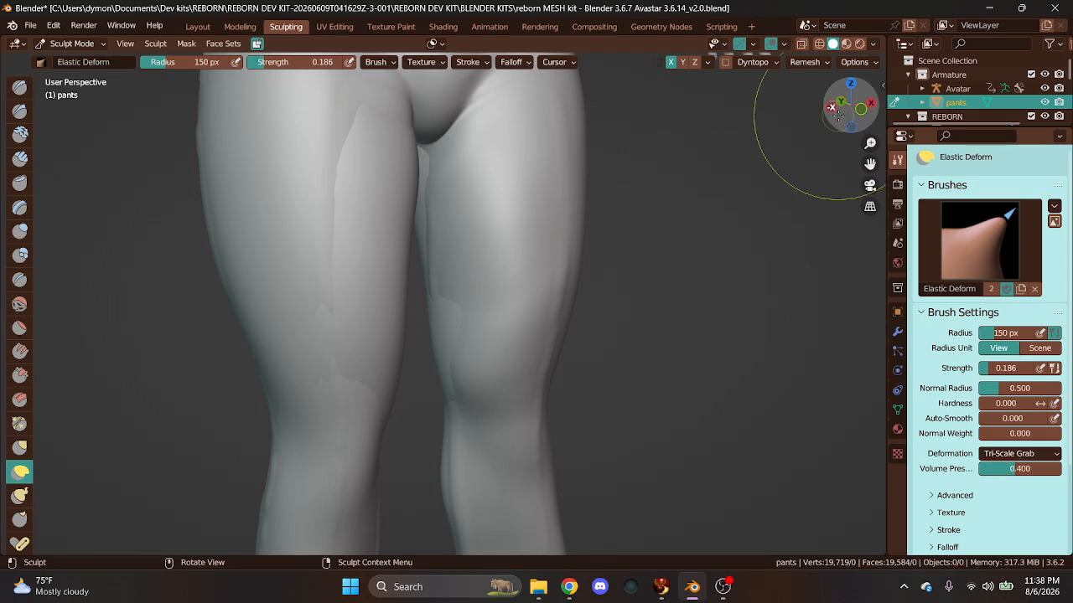
pyautogui.moveTo(833, 109); pyautogui.dragTo(843, 111)
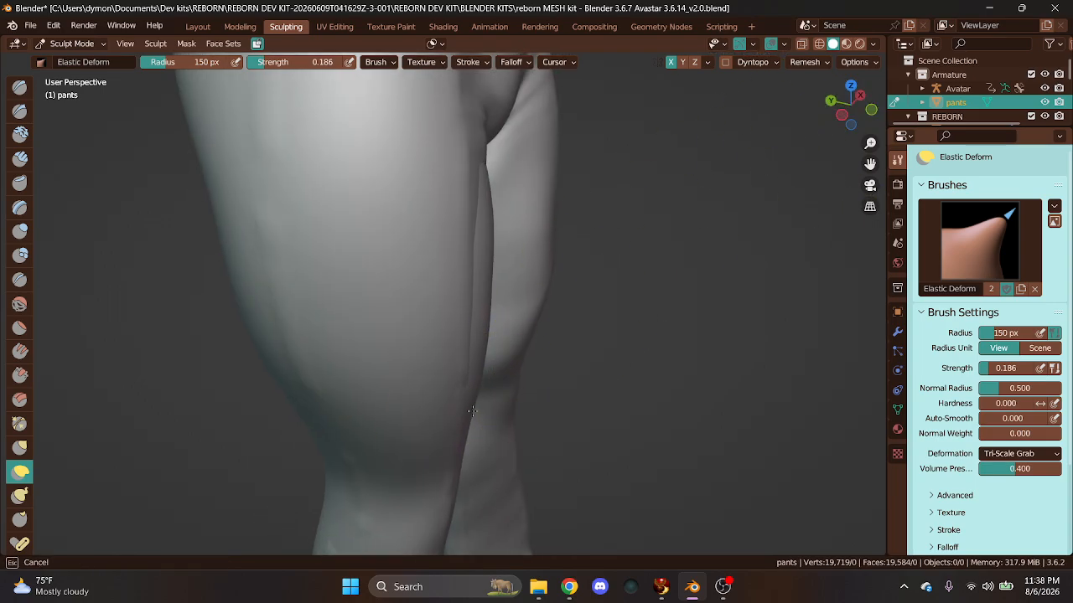
pyautogui.moveTo(472, 410); pyautogui.dragTo(475, 408)
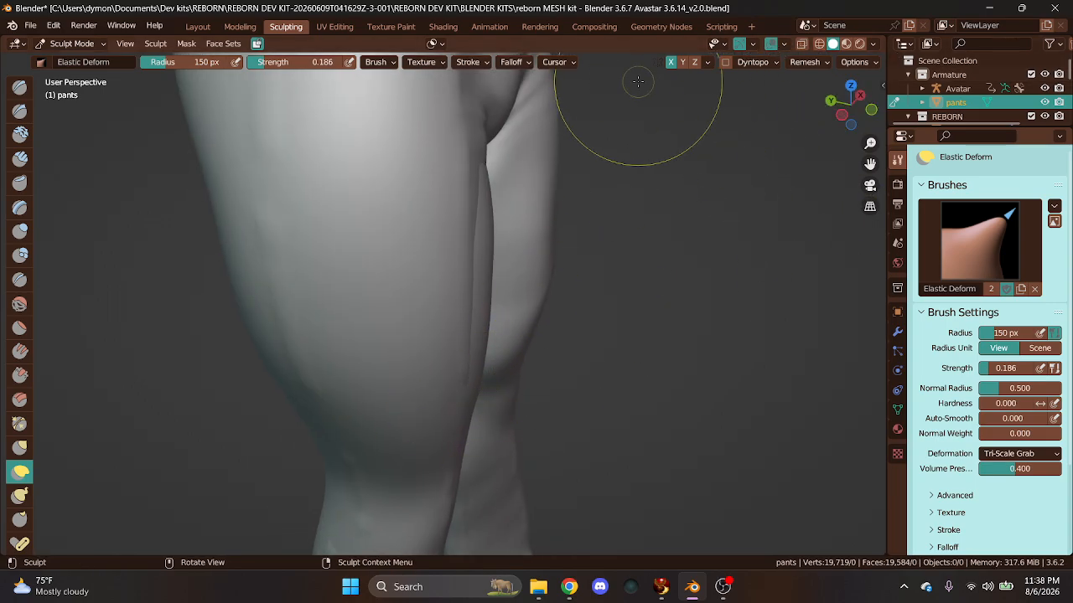
# - Reshape the upper and lower inner thighs of the pants with further Elastic Deform strokes to cover the remaining gaps
pyautogui.scroll(-4, 637, 184)
pyautogui.moveTo(848, 107); pyautogui.dragTo(867, 111)
pyautogui.moveTo(416, 358)
pyautogui.mouseDown()
pyautogui.moveTo(434, 379)
pyautogui.moveTo(419, 319)
pyautogui.moveTo(418, 328)
pyautogui.moveTo(431, 311)
pyautogui.moveTo(424, 327)
pyautogui.mouseUp()
pyautogui.moveTo(426, 278)
pyautogui.mouseDown()
pyautogui.moveTo(435, 301)
pyautogui.moveTo(452, 283)
pyautogui.mouseUp()
pyautogui.scroll(3, 482, 276)
pyautogui.moveTo(848, 103); pyautogui.dragTo(846, 111)
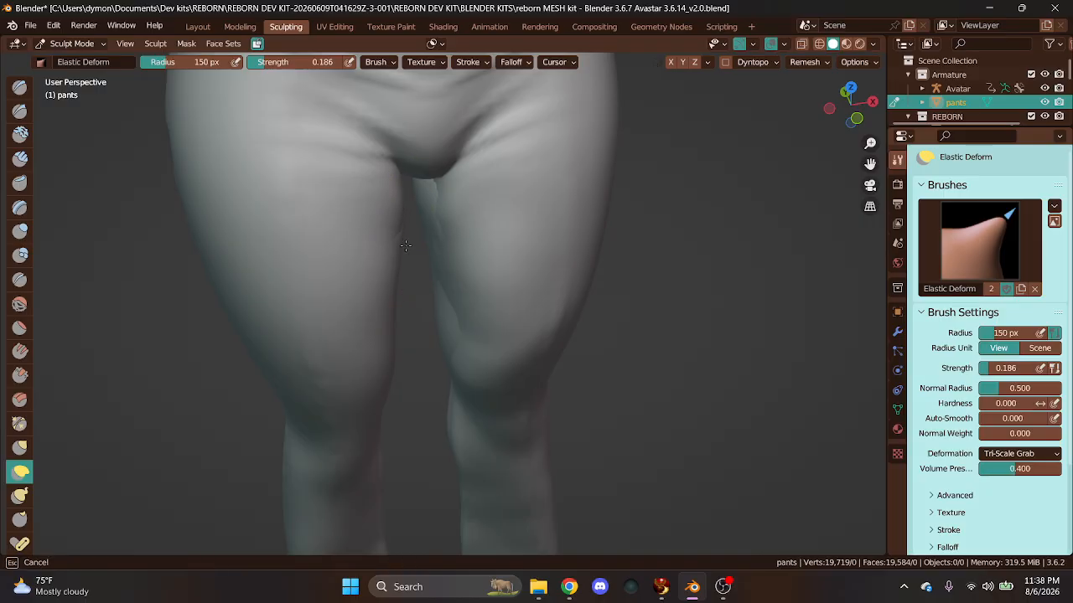
# - Enable Shadow in the viewport shading and toggle X-ray on and back off
pyautogui.click(874, 44)
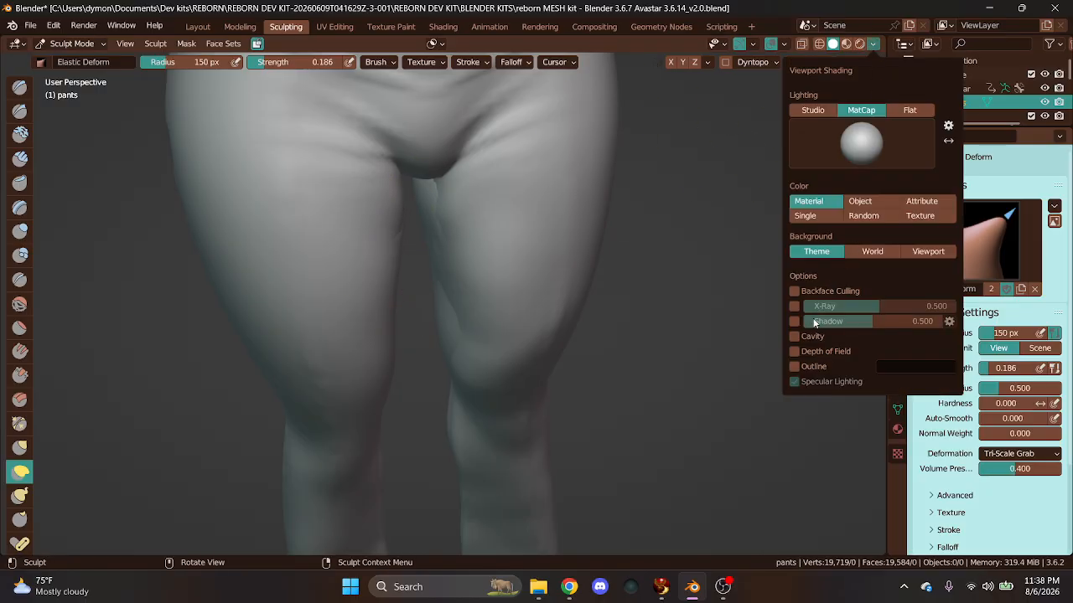
pyautogui.click(794, 322)
pyautogui.click(796, 307)
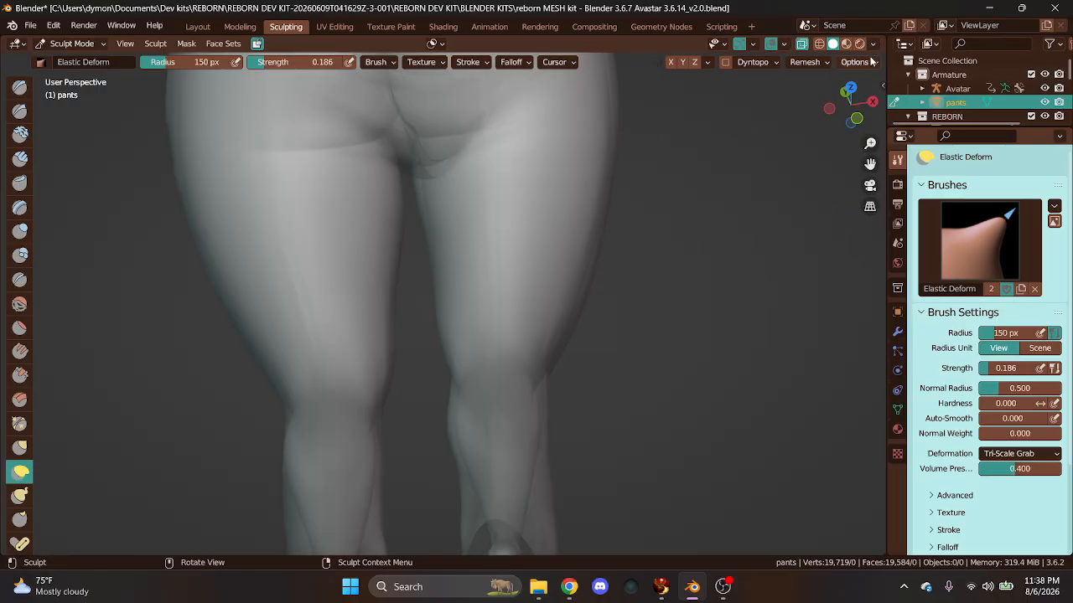
pyautogui.click(799, 47)
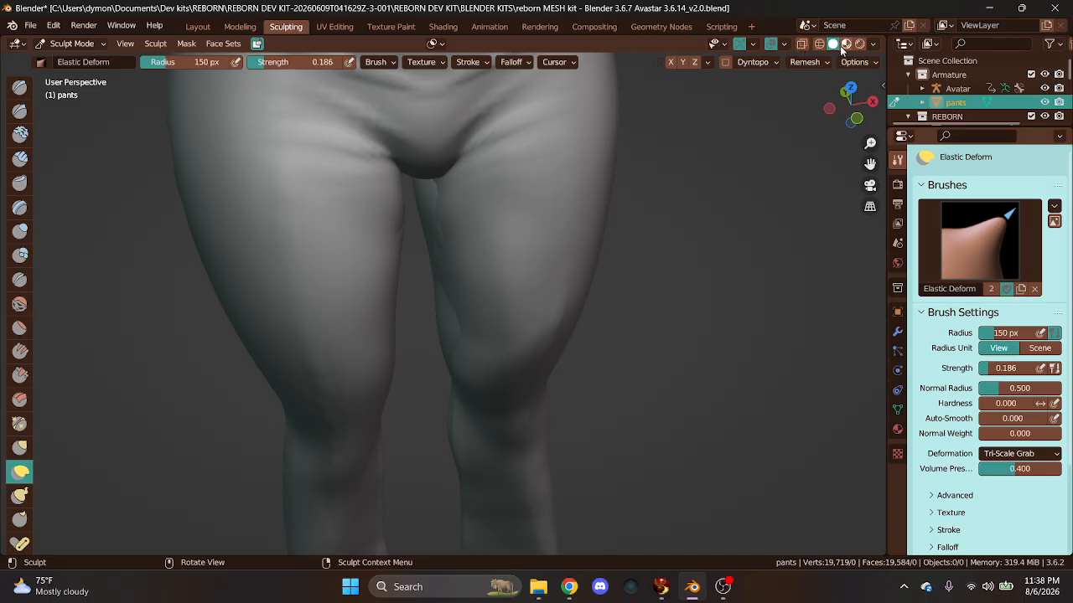
# - Pull the inner thighs of the pants inward below the crotch and smooth their contour with Elastic Deform strokes
pyautogui.scroll(2, 493, 276)
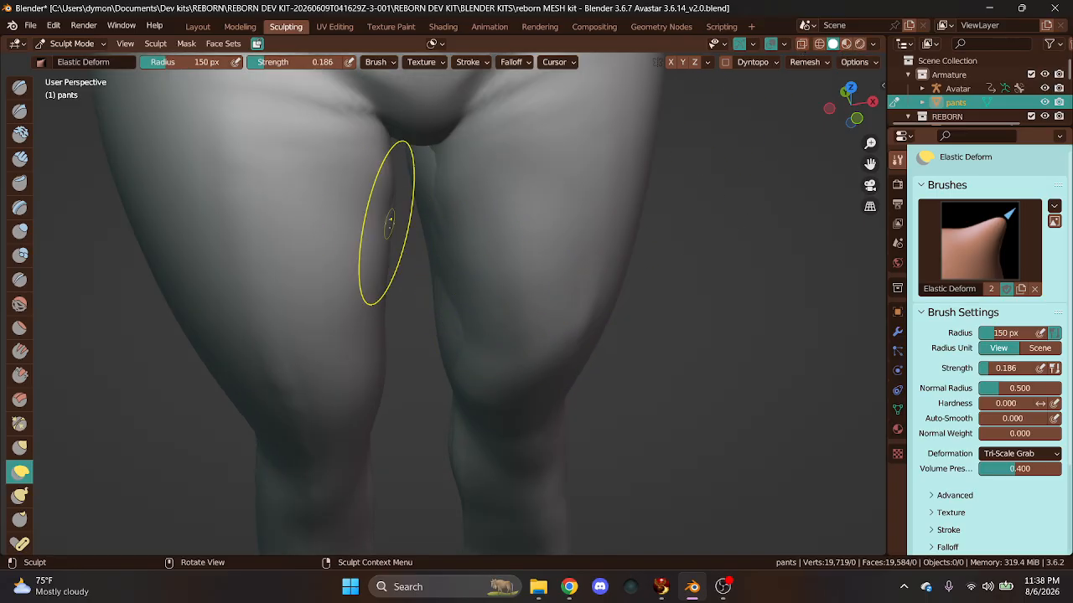
pyautogui.moveTo(390, 223); pyautogui.dragTo(431, 203)
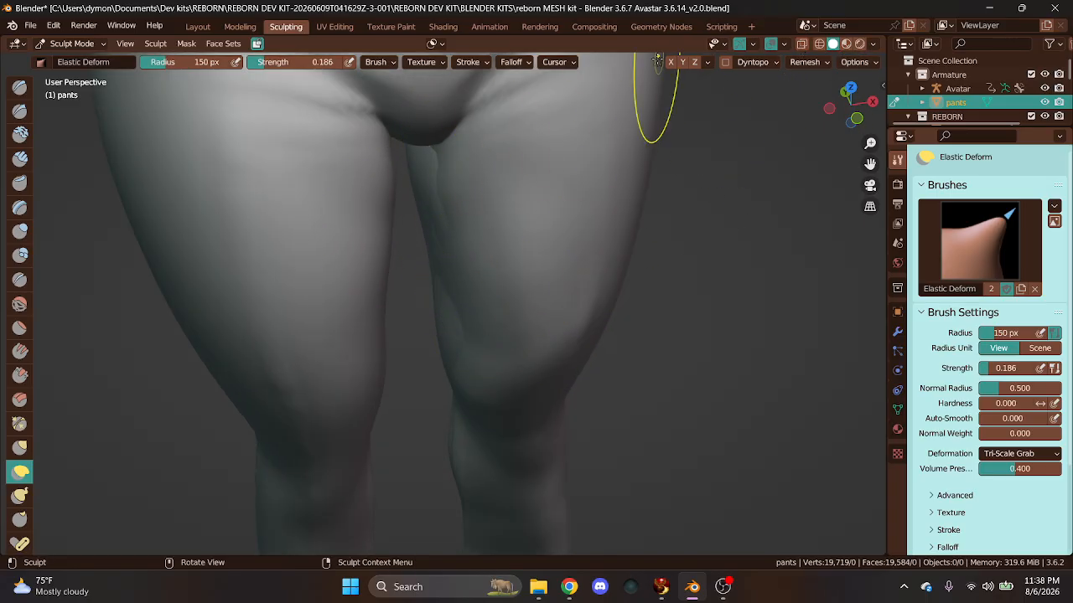
pyautogui.moveTo(455, 311); pyautogui.dragTo(432, 336)
pyautogui.moveTo(850, 102)
pyautogui.mouseDown()
pyautogui.moveTo(805, 109)
pyautogui.moveTo(851, 109)
pyautogui.mouseUp()
pyautogui.moveTo(551, 319)
pyautogui.mouseDown()
pyautogui.moveTo(515, 352)
pyautogui.moveTo(526, 332)
pyautogui.moveTo(515, 349)
pyautogui.moveTo(514, 335)
pyautogui.moveTo(492, 363)
pyautogui.moveTo(508, 307)
pyautogui.moveTo(495, 256)
pyautogui.moveTo(482, 280)
pyautogui.mouseUp()
# - Adjust the outer right calf and the inner left knee of the pants from behind with Elastic Deform
pyautogui.scroll(-1, 464, 347)
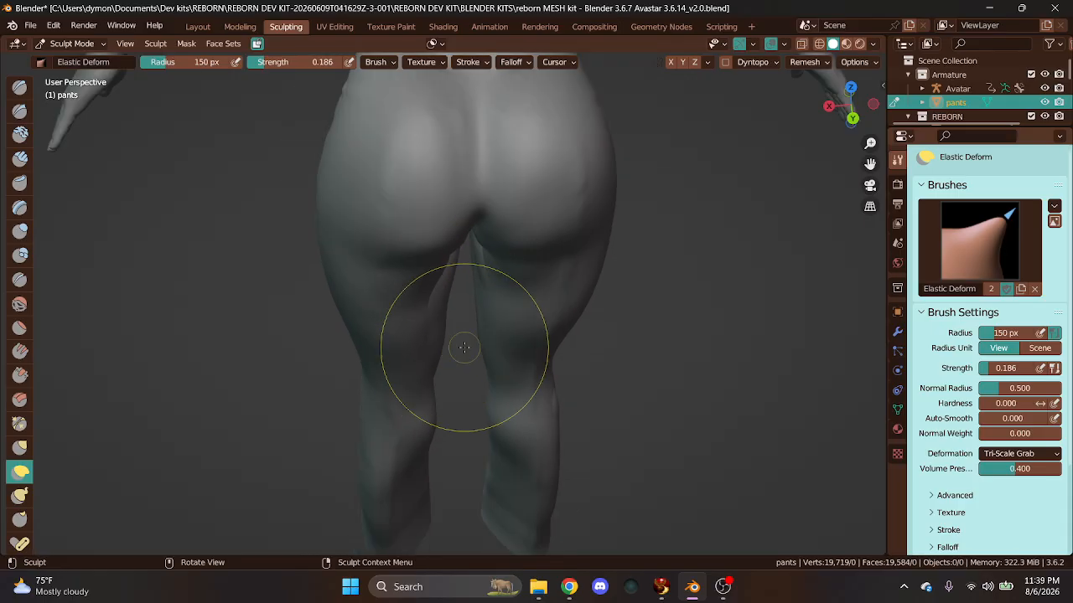
pyautogui.moveTo(853, 107); pyautogui.dragTo(833, 115)
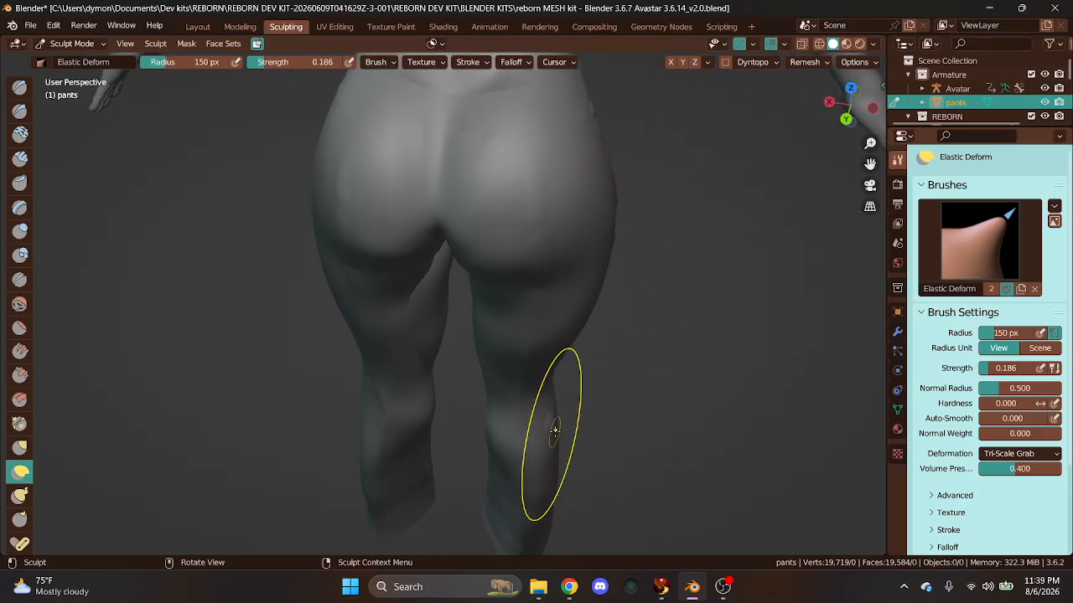
pyautogui.moveTo(554, 432); pyautogui.dragTo(567, 442)
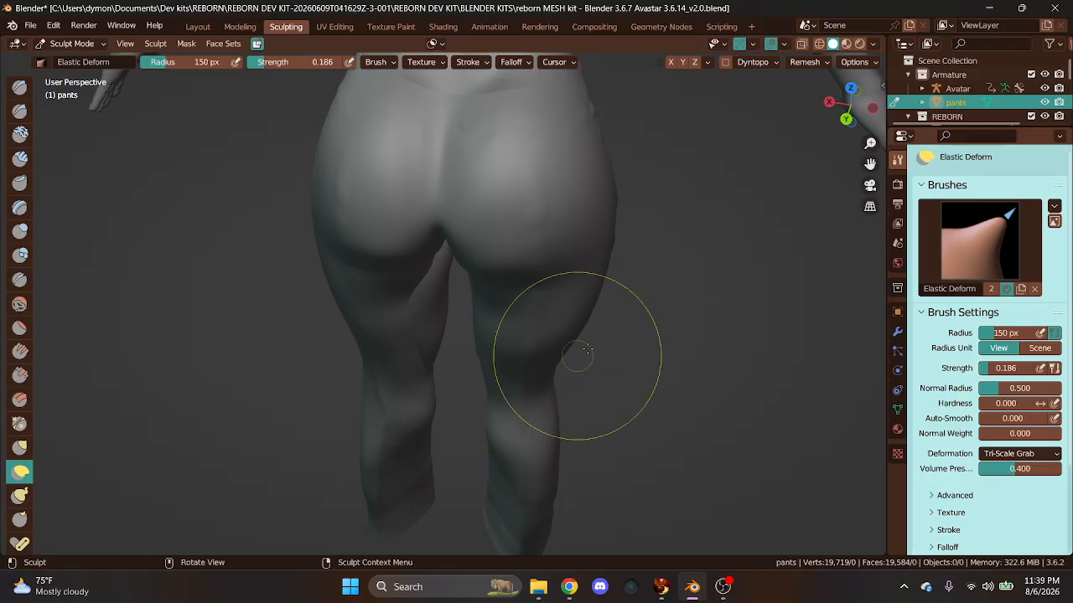
pyautogui.moveTo(847, 105); pyautogui.dragTo(841, 118)
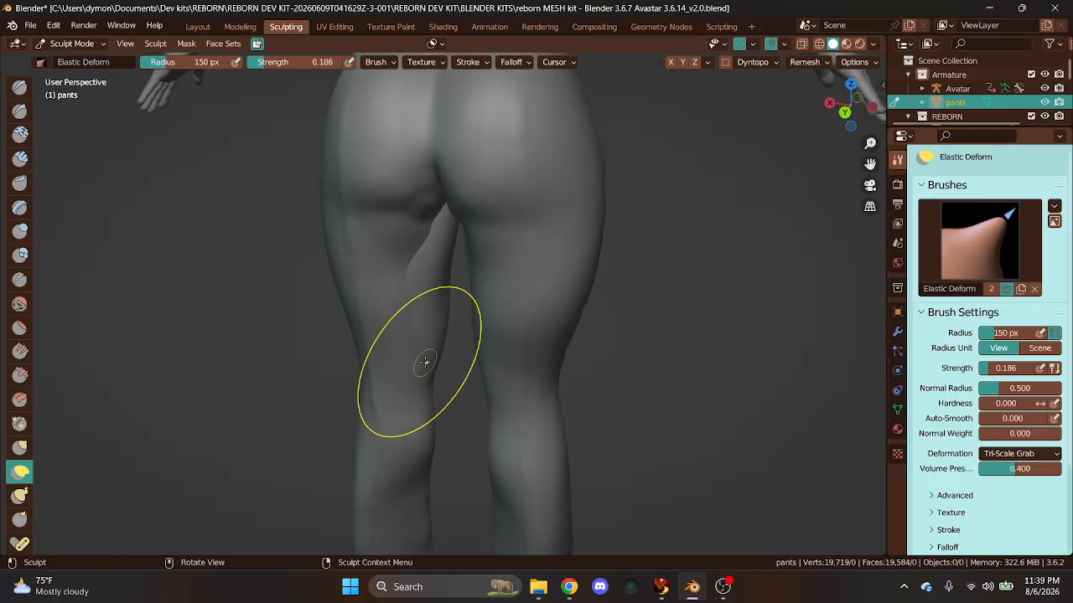
pyautogui.moveTo(427, 362); pyautogui.dragTo(440, 364)
# - Build up the back of the inner thighs of the pants with the Draw brush at strength 0.500 and radius 150 px
pyautogui.scroll(2, 462, 338)
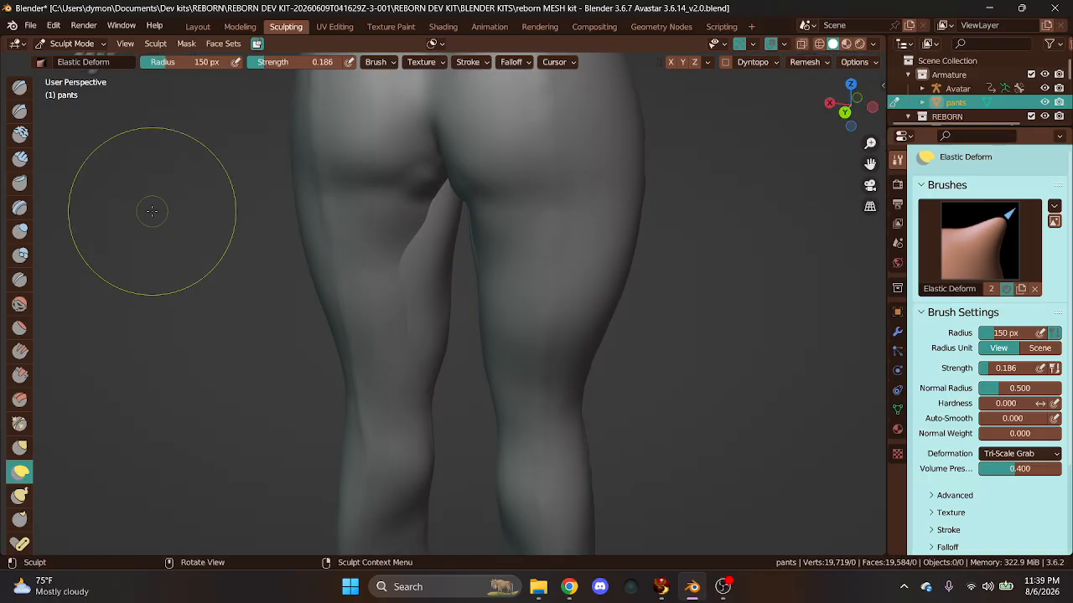
pyautogui.scroll(2, 126, 193)
pyautogui.click(19, 87)
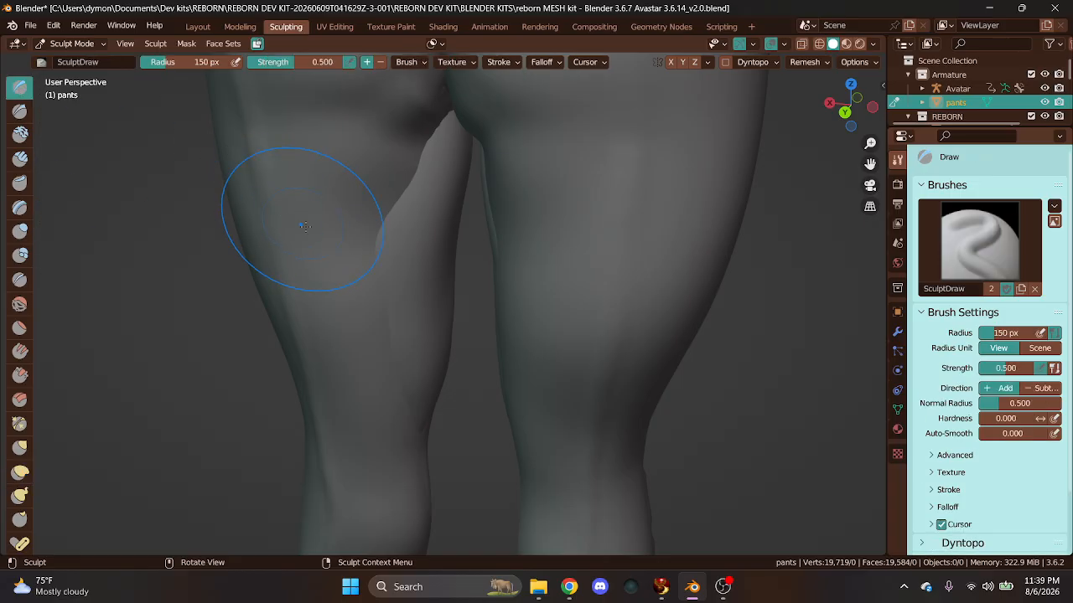
pyautogui.moveTo(477, 158); pyautogui.dragTo(683, 163, button='middle')
pyautogui.moveTo(520, 160)
pyautogui.mouseDown()
pyautogui.moveTo(500, 132)
pyautogui.moveTo(503, 335)
pyautogui.moveTo(532, 378)
pyautogui.mouseUp()
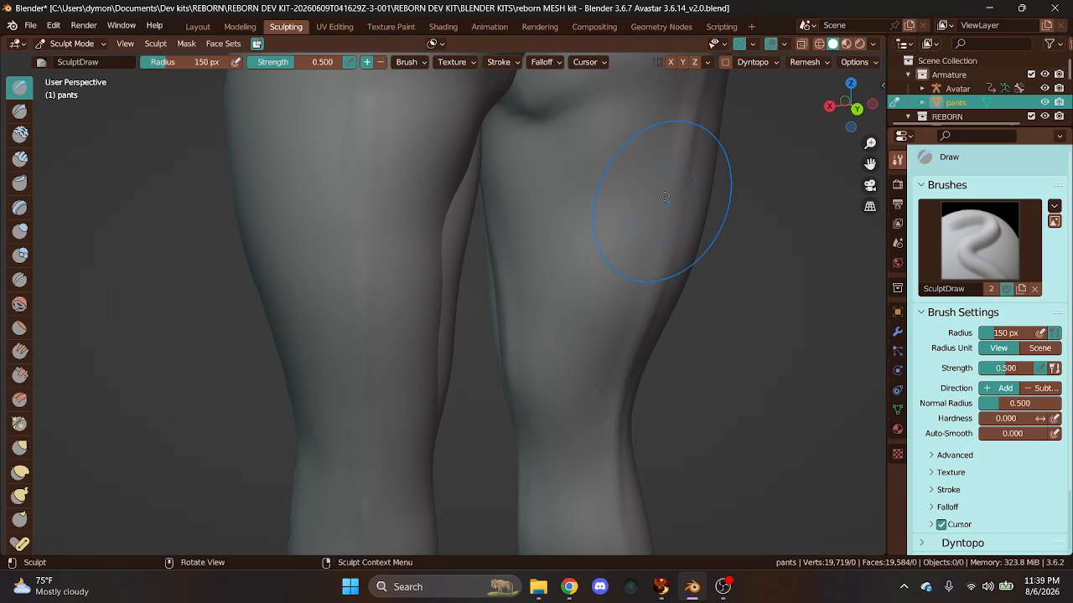
# - Build up the inner thigh and knee of one pant leg with Draw strokes over the area where the body pokes through
pyautogui.moveTo(850, 107); pyautogui.dragTo(808, 112)
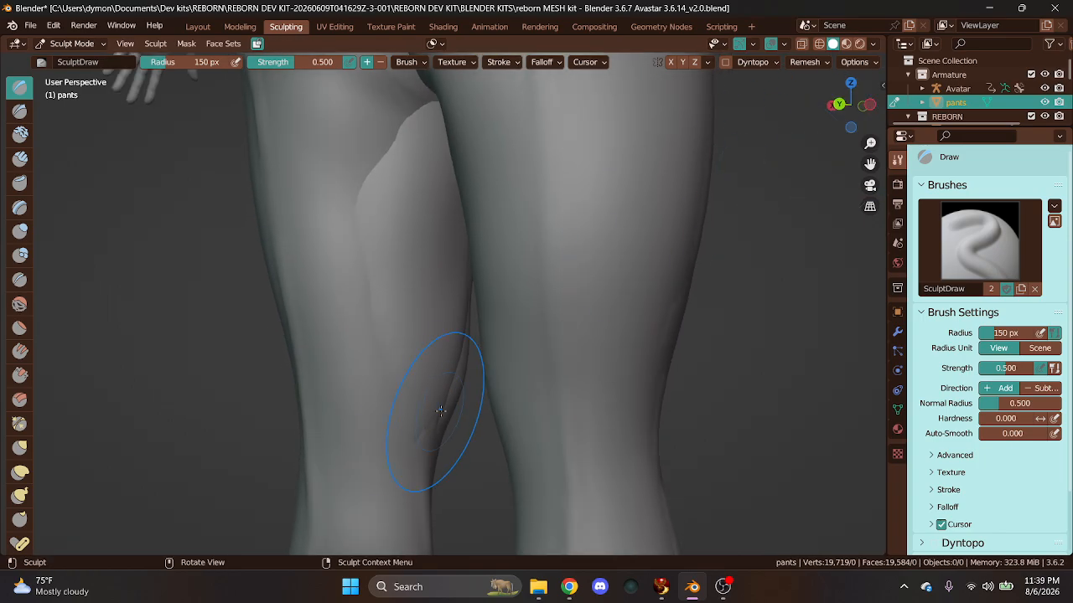
pyautogui.moveTo(419, 360)
pyautogui.mouseDown()
pyautogui.moveTo(394, 394)
pyautogui.moveTo(408, 131)
pyautogui.moveTo(394, 246)
pyautogui.moveTo(372, 317)
pyautogui.moveTo(452, 346)
pyautogui.mouseUp()
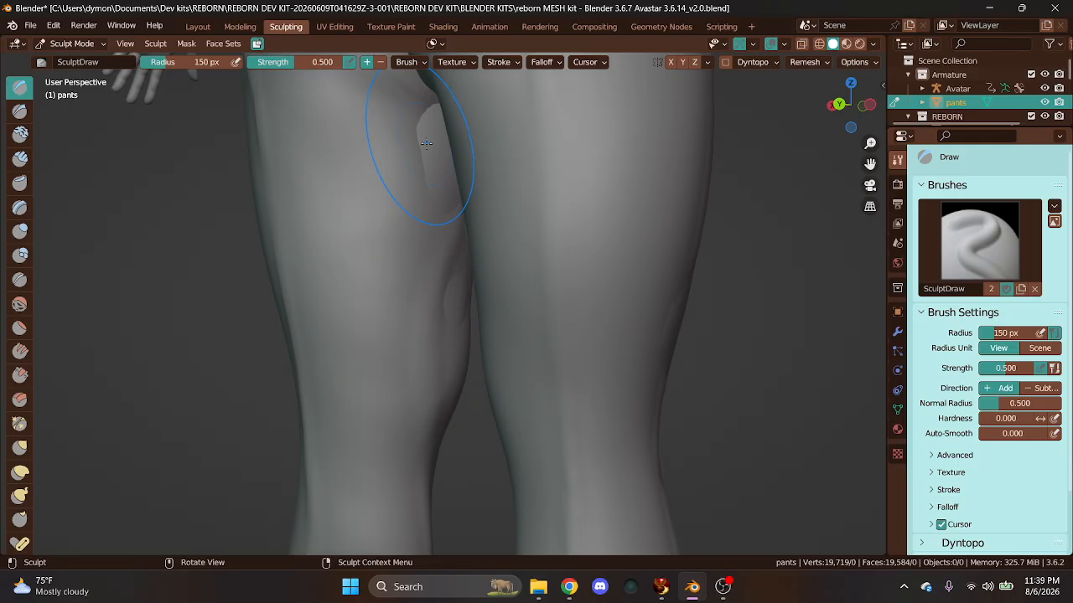
pyautogui.moveTo(851, 105); pyautogui.dragTo(830, 108)
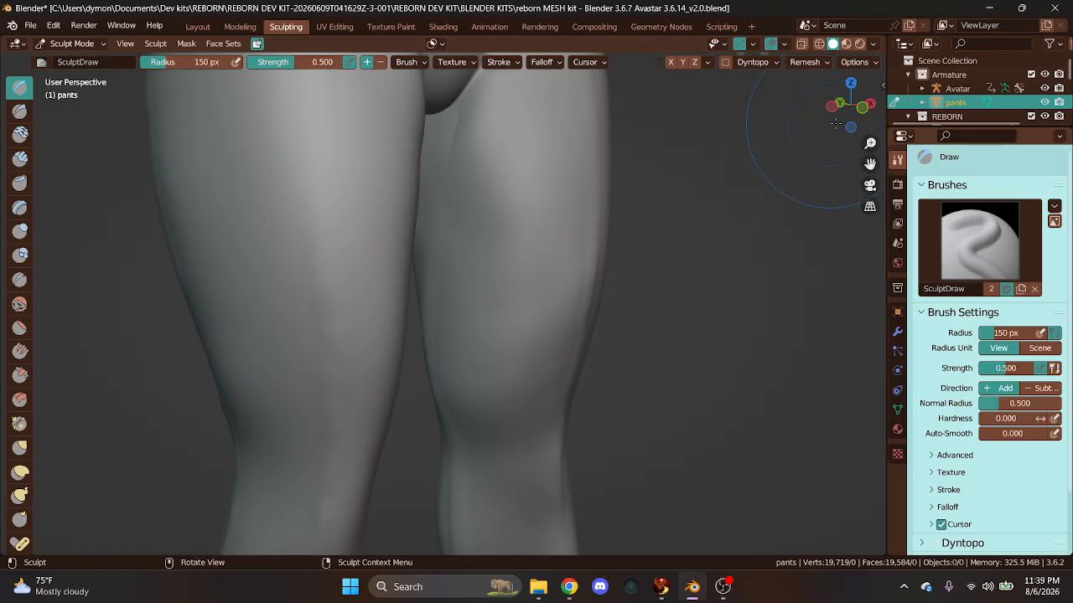
pyautogui.moveTo(835, 123); pyautogui.dragTo(823, 123)
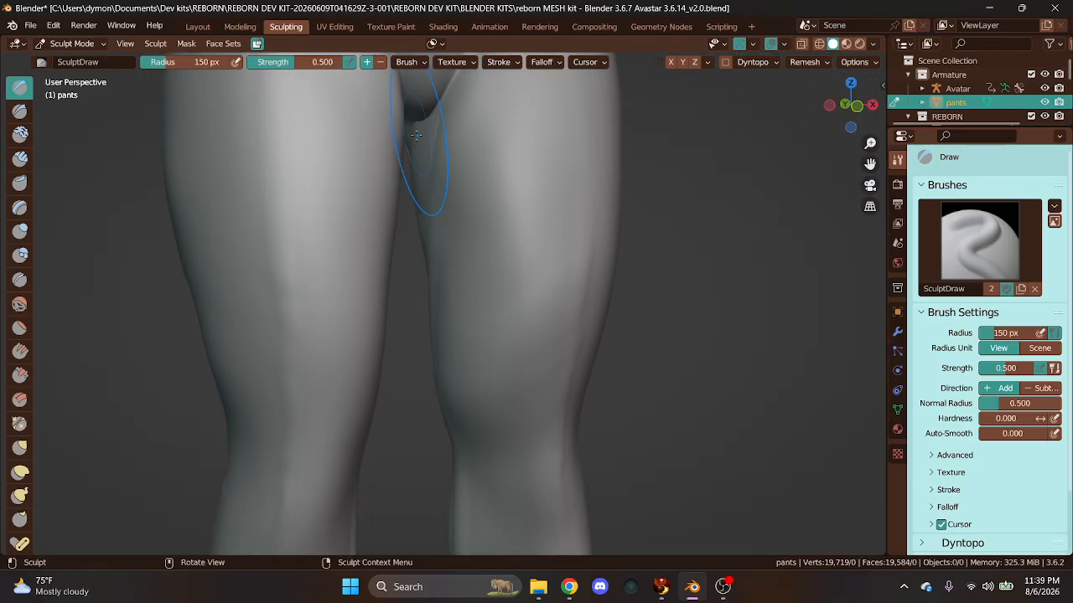
pyautogui.scroll(-4, 595, 347)
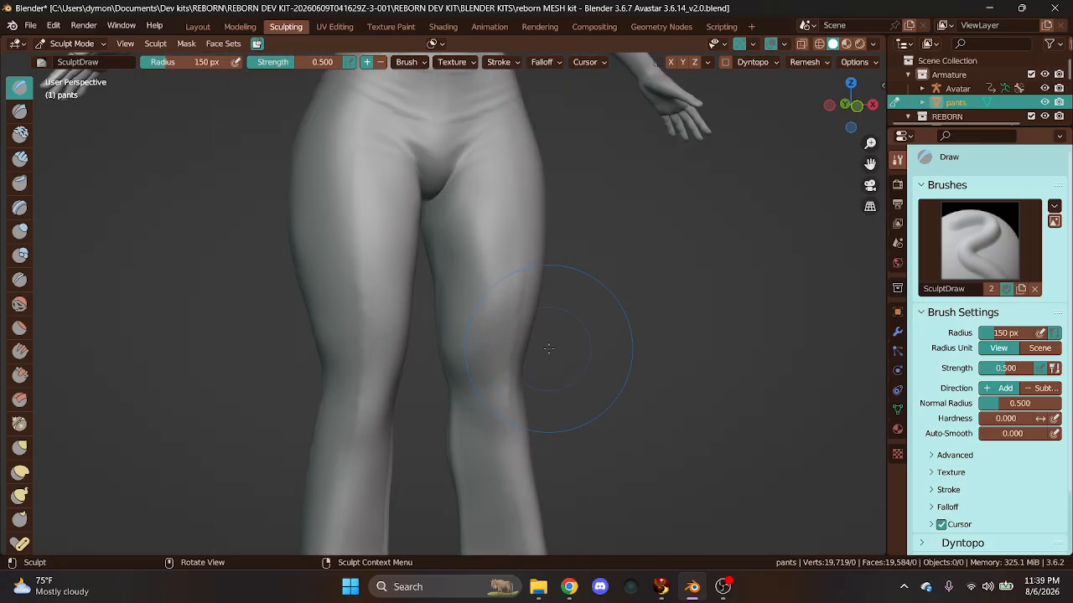
pyautogui.scroll(2, 599, 347)
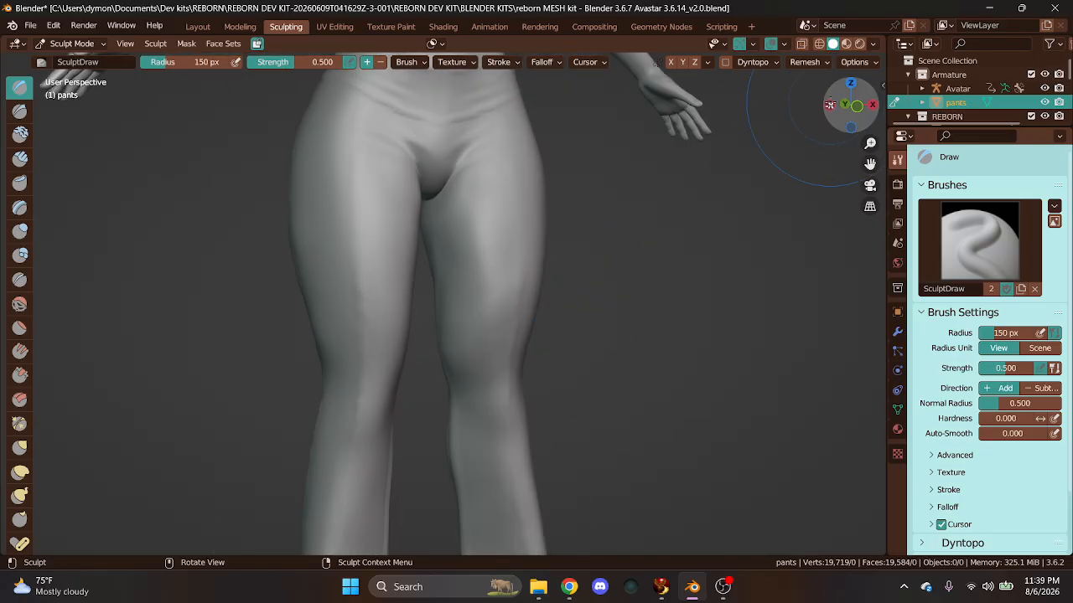
# - Raise the opposite inner thigh just below the crotch from behind with a Draw stroke
pyautogui.moveTo(865, 107); pyautogui.dragTo(699, 111)
pyautogui.scroll(2, 651, 215)
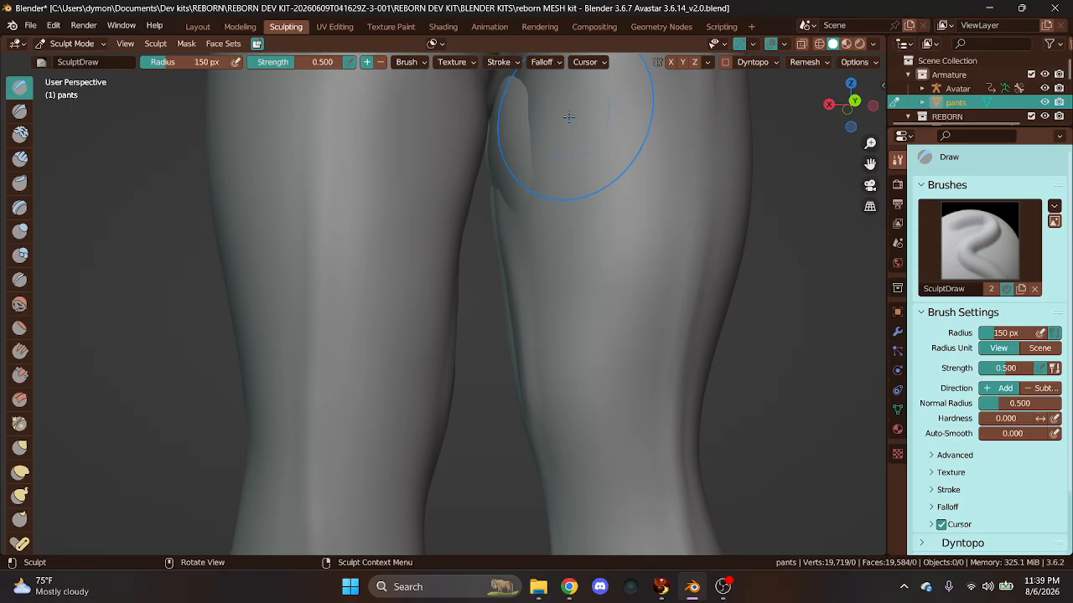
pyautogui.moveTo(501, 110); pyautogui.dragTo(508, 138)
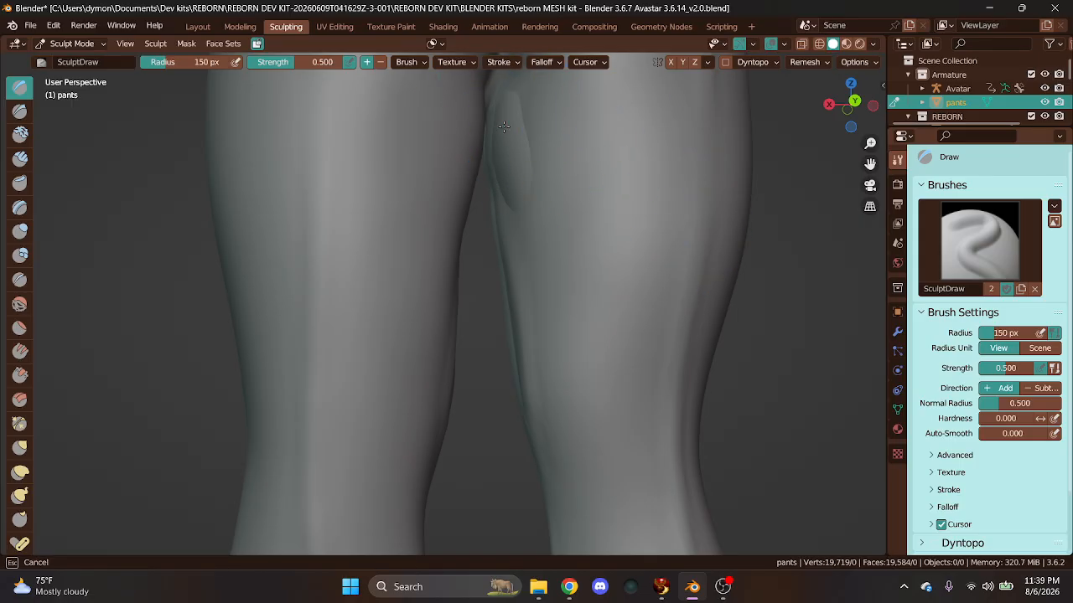
pyautogui.scroll(-1, 586, 240)
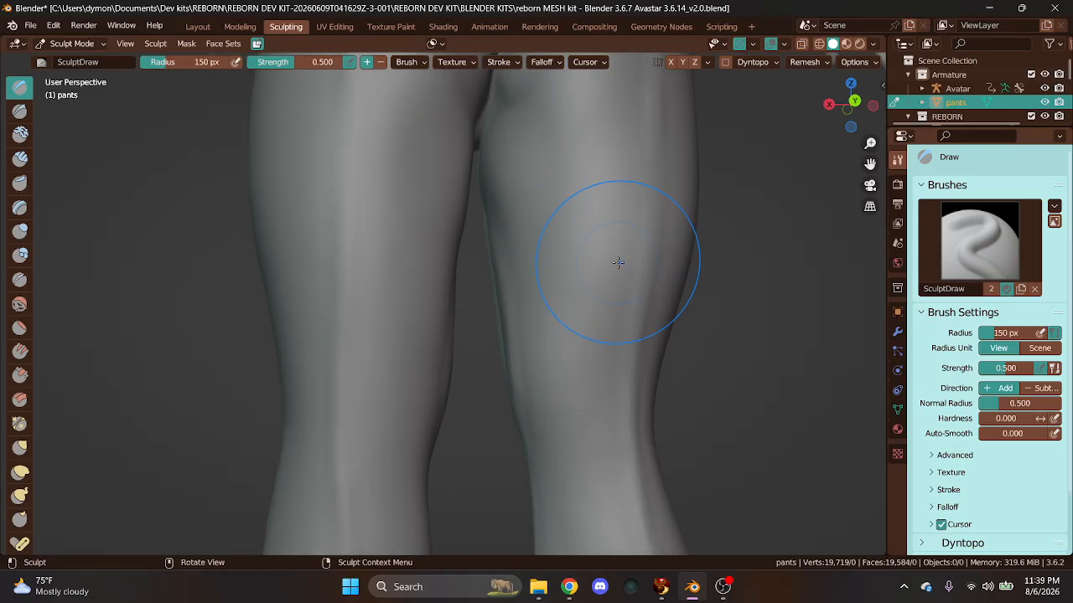
# - Enable X symmetry and smooth both inner thighs below the crotch from behind with the Smooth brush at strength 0.258
pyautogui.moveTo(849, 103); pyautogui.dragTo(821, 104)
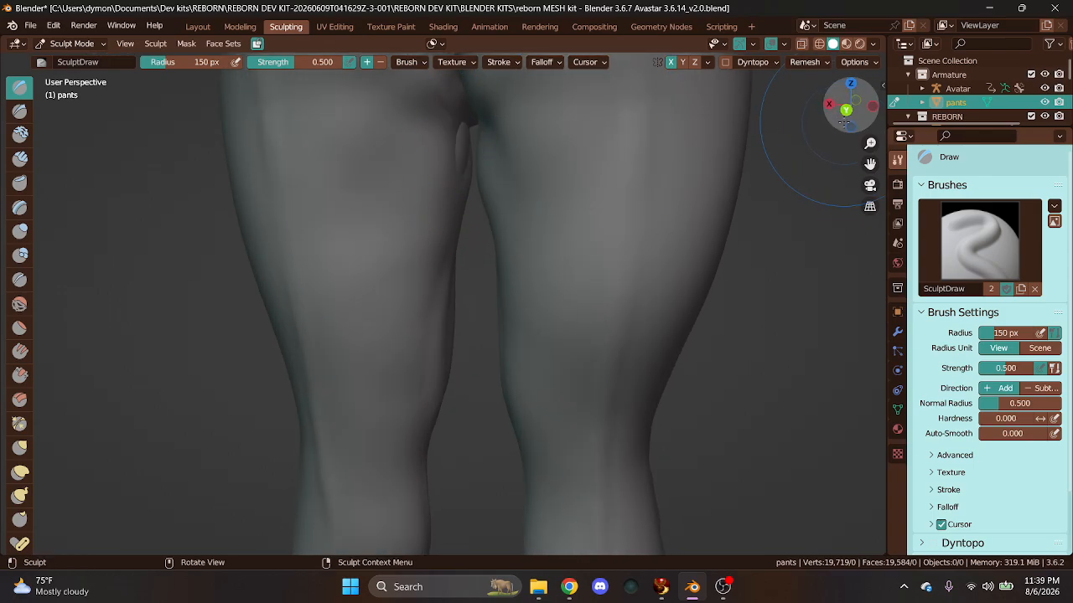
pyautogui.moveTo(845, 122); pyautogui.dragTo(840, 119)
pyautogui.click(21, 304)
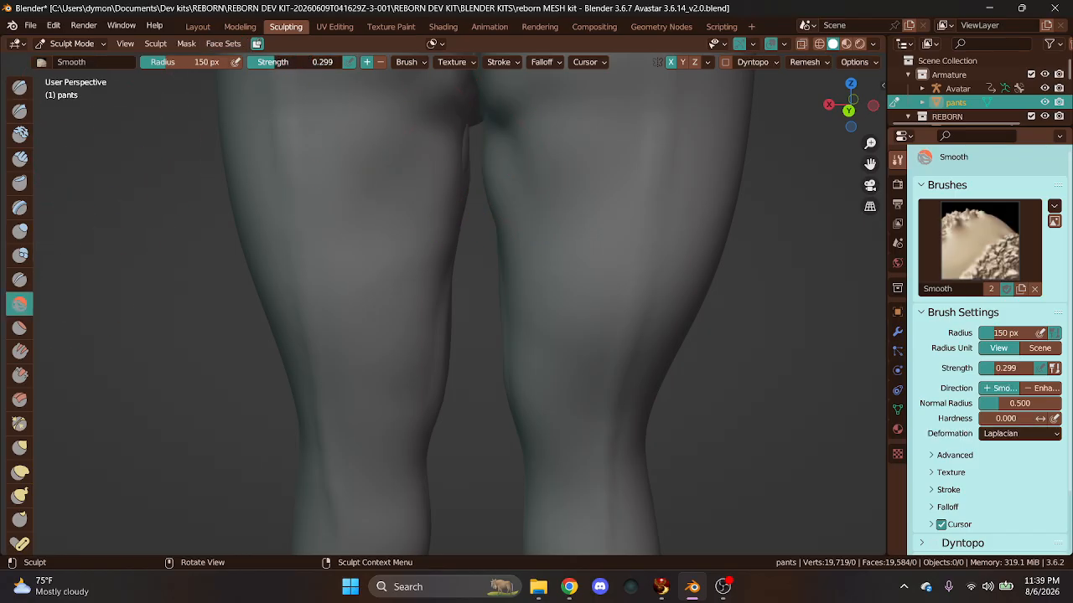
pyautogui.moveTo(492, 170); pyautogui.dragTo(495, 156)
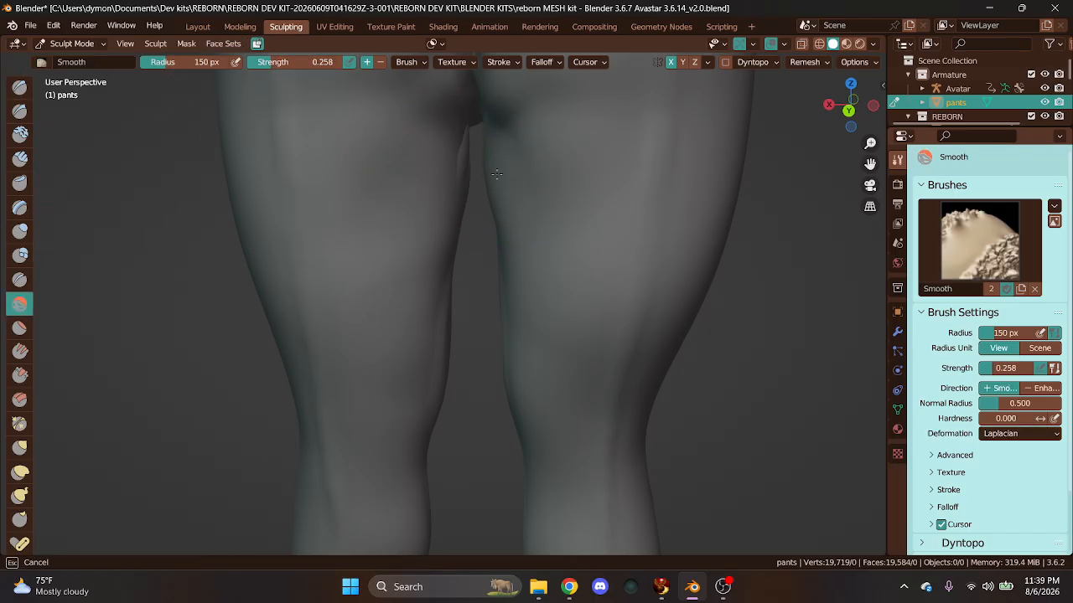
pyautogui.moveTo(505, 203); pyautogui.dragTo(492, 198)
pyautogui.moveTo(495, 254); pyautogui.dragTo(496, 162)
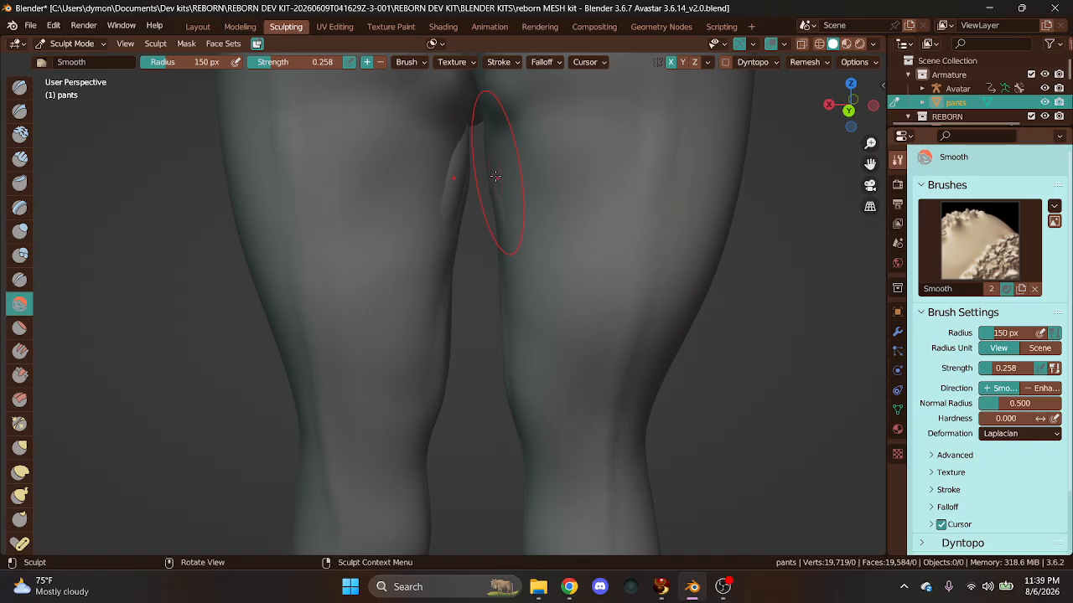
pyautogui.moveTo(503, 203)
pyautogui.mouseDown()
pyautogui.moveTo(498, 174)
pyautogui.moveTo(494, 276)
pyautogui.mouseUp()
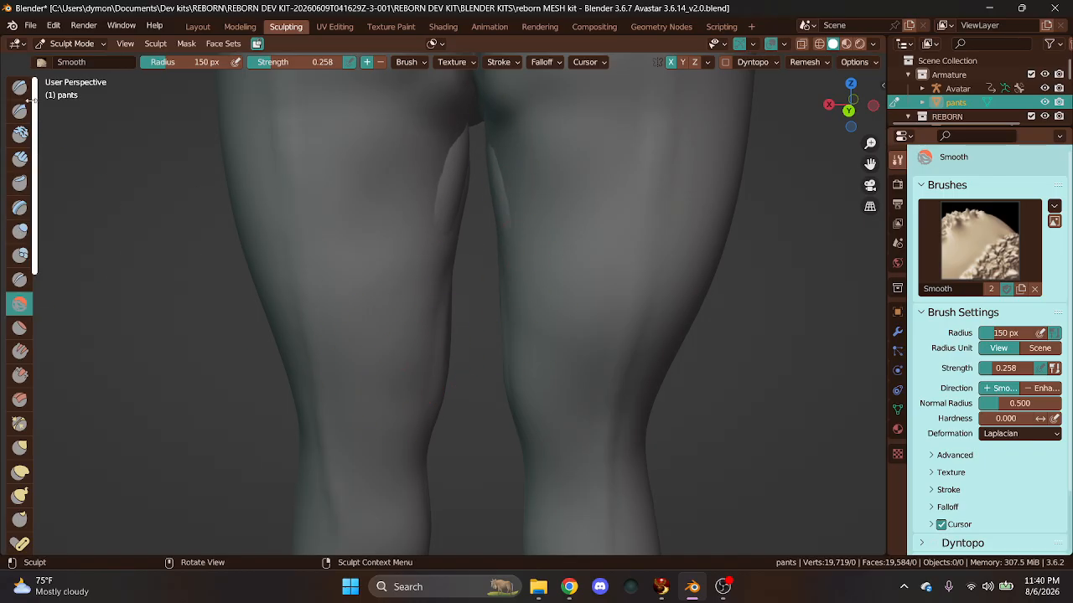
# - Raise both inner thighs over the exposed body with the Draw brush at strength 0.500
pyautogui.click(20, 86)
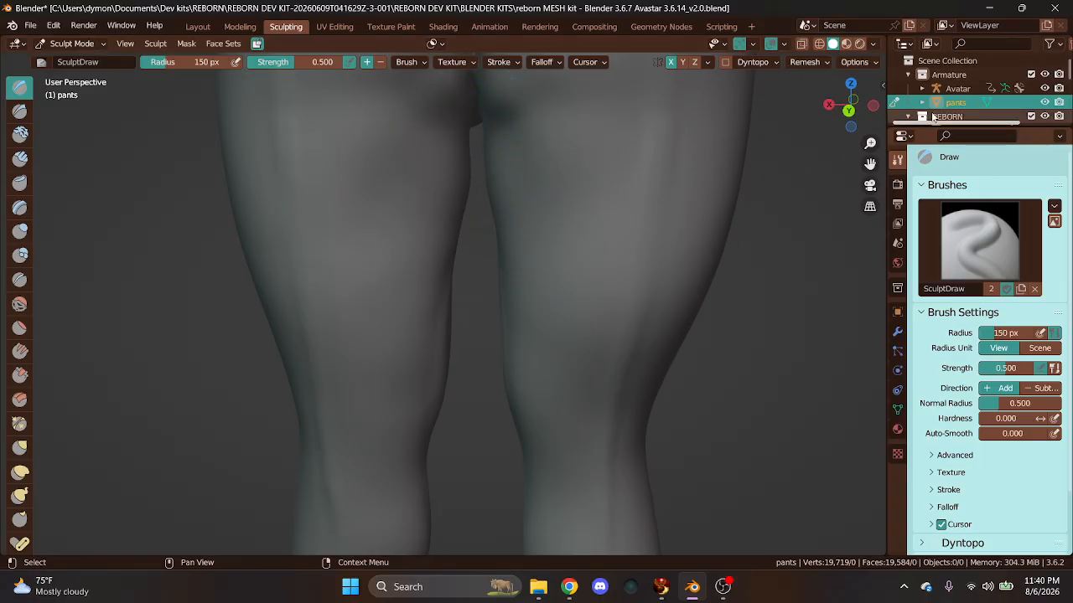
pyautogui.moveTo(846, 109); pyautogui.dragTo(857, 114)
pyautogui.moveTo(870, 163); pyautogui.dragTo(719, 232)
# - Smooth the rear crotch crease and build the upper inner thighs back out with the Draw brush
pyautogui.click(19, 303)
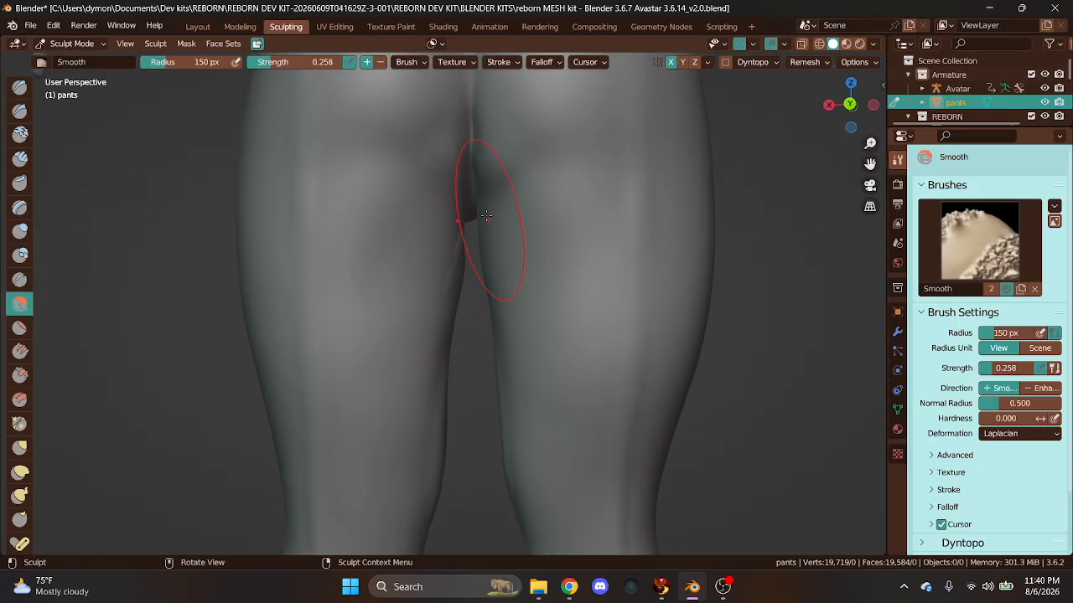
pyautogui.moveTo(484, 215); pyautogui.dragTo(481, 177)
pyautogui.moveTo(480, 139); pyautogui.dragTo(480, 140)
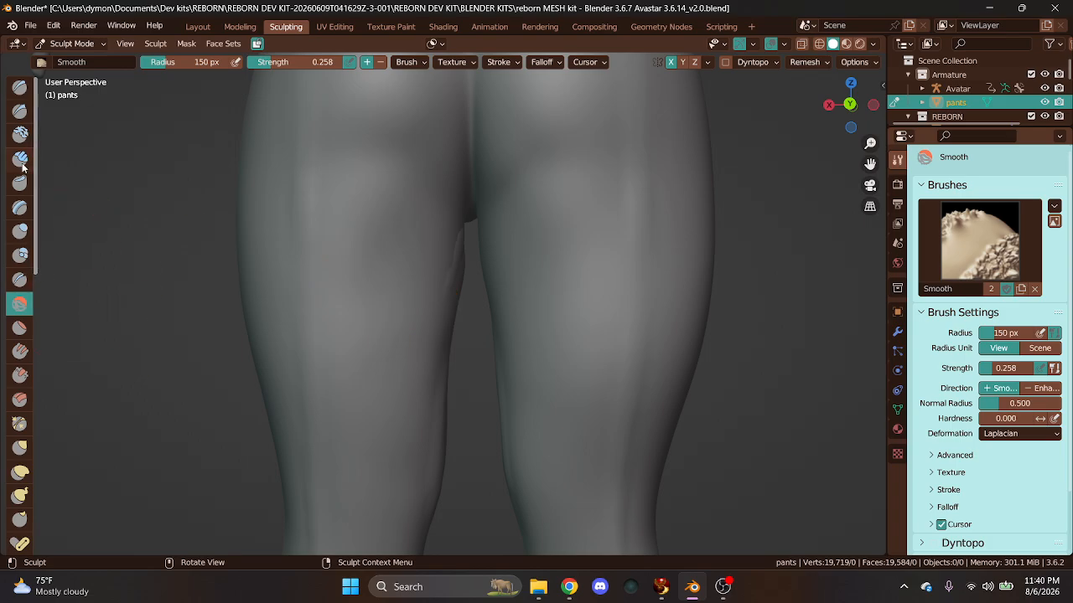
pyautogui.click(20, 87)
pyautogui.moveTo(453, 263); pyautogui.dragTo(469, 238)
pyautogui.scroll(-3, 619, 294)
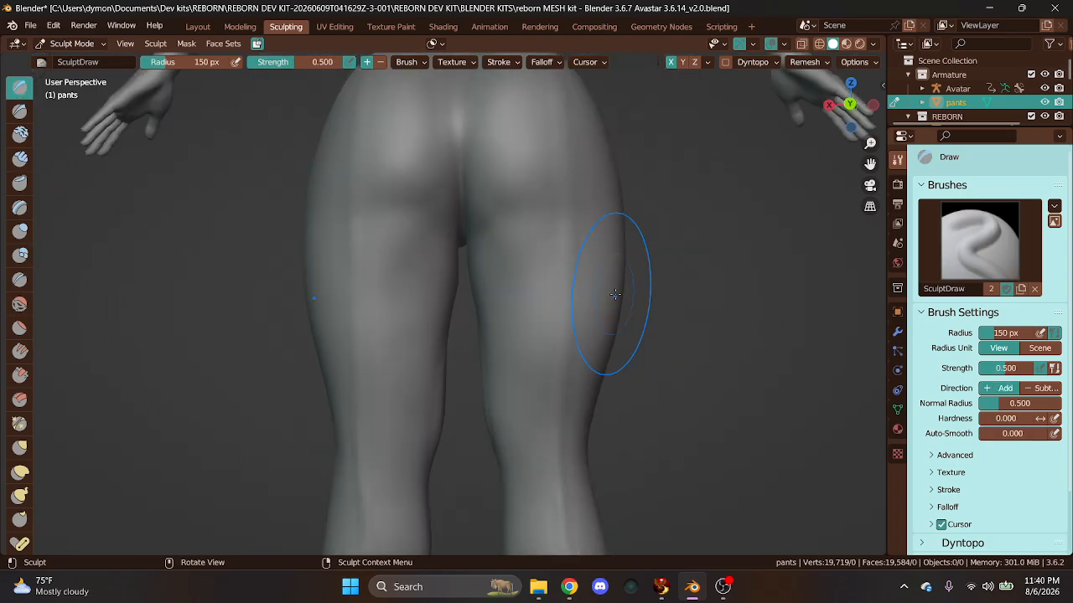
# - Smooth the underside of the seat and the crease between the buttocks with the Smooth brush at strength 0.258
pyautogui.click(20, 303)
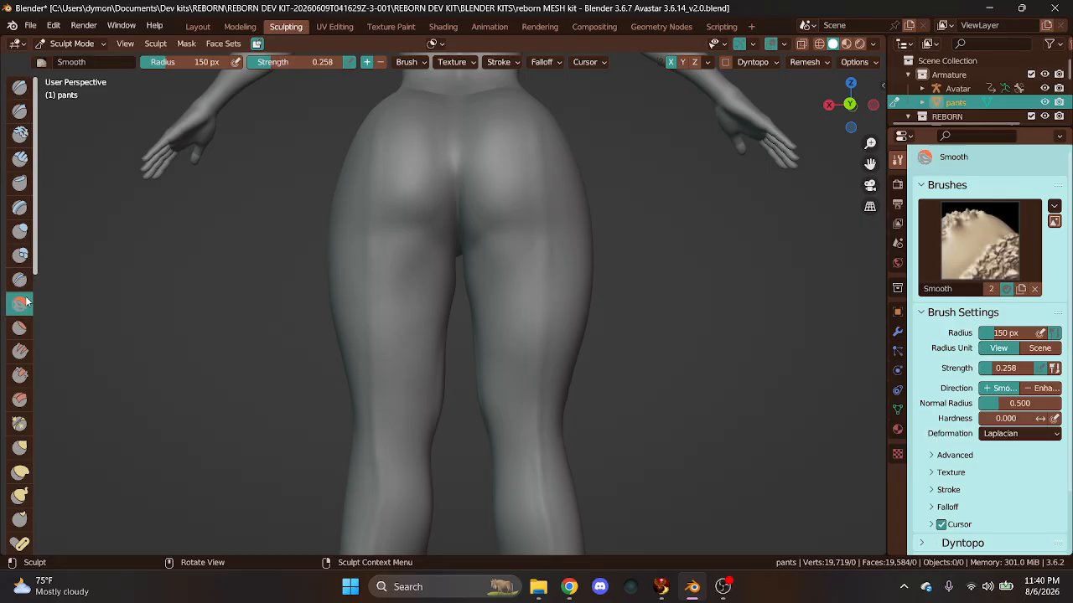
pyautogui.scroll(2, 455, 204)
pyautogui.moveTo(489, 241); pyautogui.dragTo(496, 252)
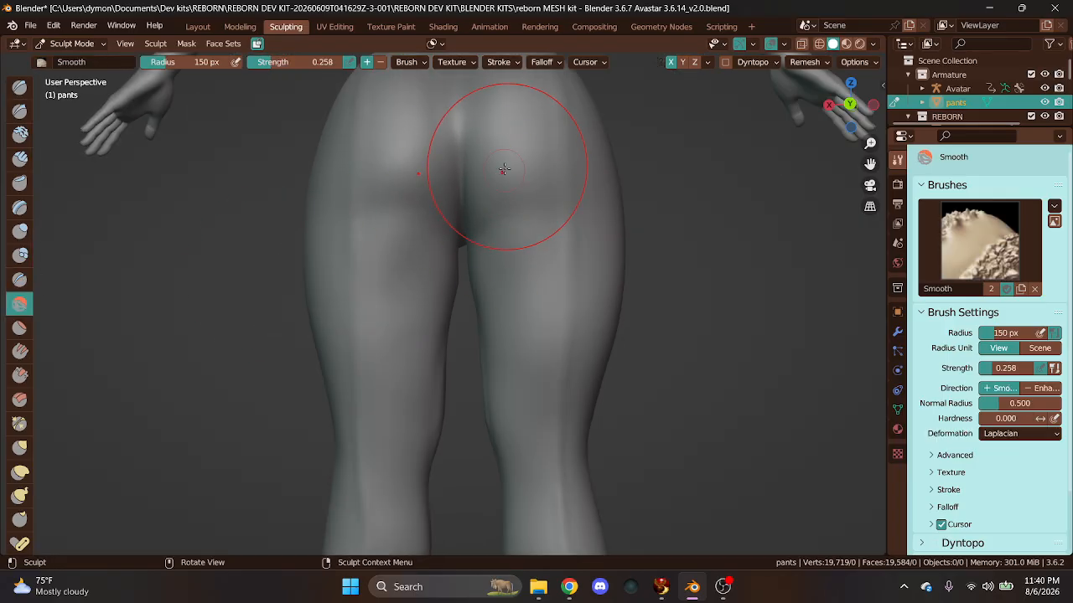
pyautogui.scroll(-4, 620, 331)
pyautogui.scroll(3, 614, 327)
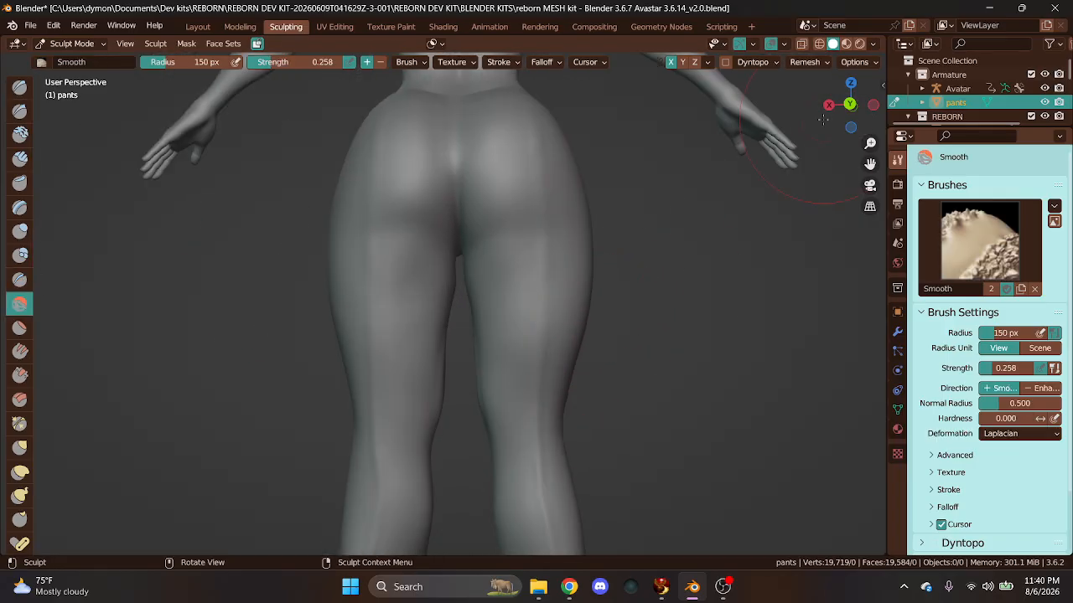
pyautogui.moveTo(838, 124); pyautogui.dragTo(838, 171)
pyautogui.moveTo(476, 202); pyautogui.dragTo(484, 168)
pyautogui.scroll(1, 352, 218)
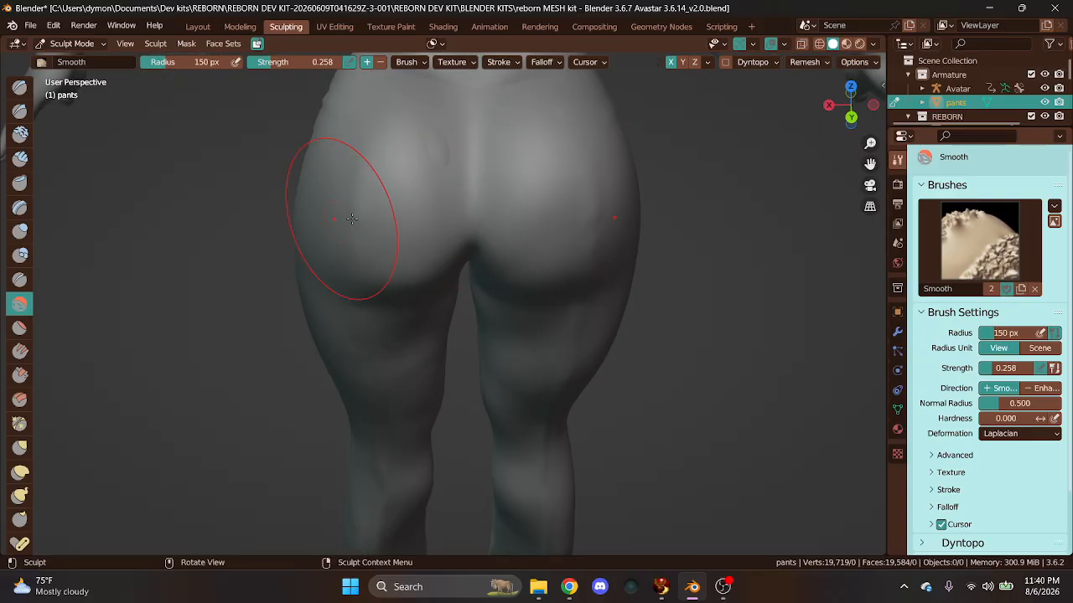
pyautogui.click(20, 86)
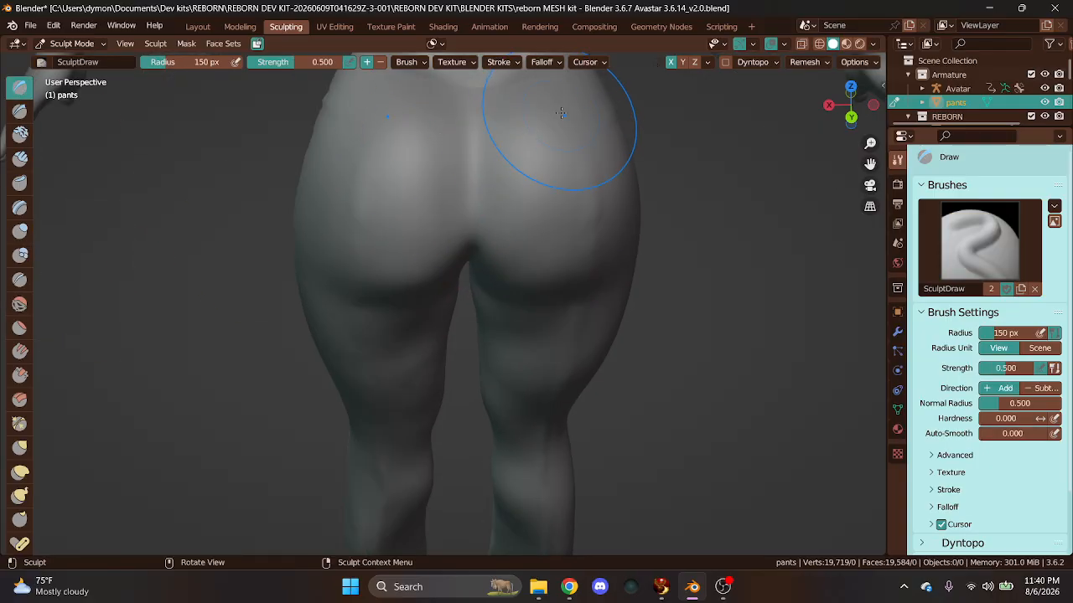
pyautogui.moveTo(849, 107); pyautogui.dragTo(813, 144)
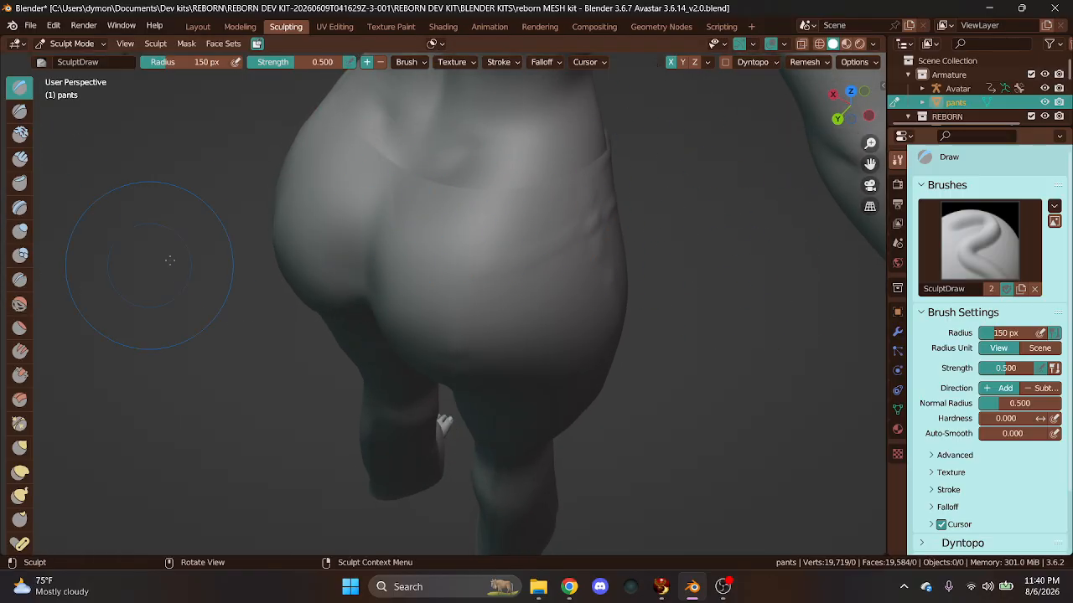
pyautogui.moveTo(377, 228); pyautogui.dragTo(407, 198)
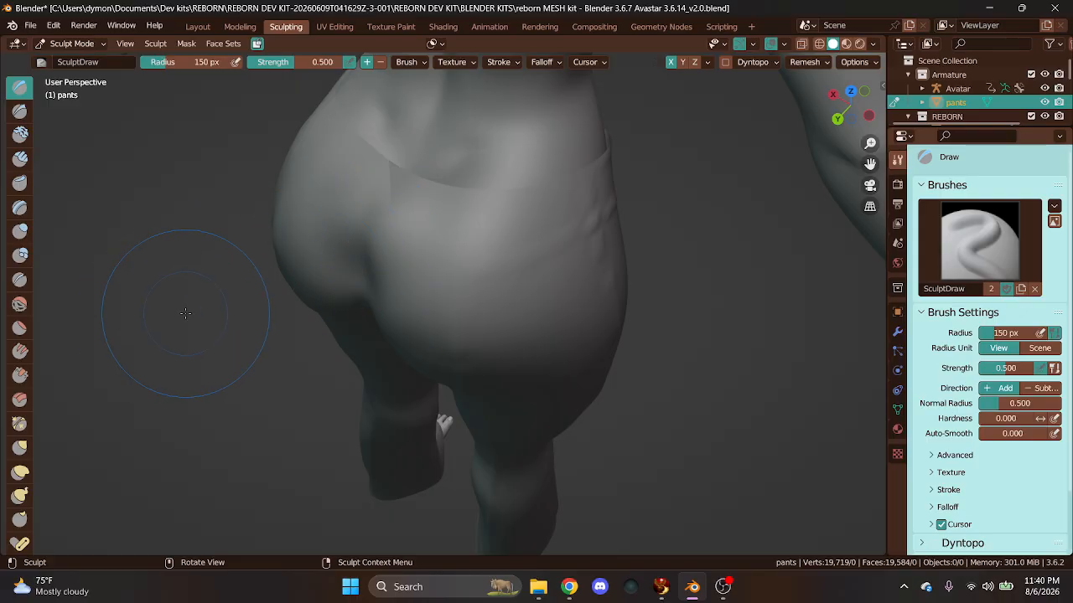
pyautogui.hotkey('ctrl', 'z')
# - Smooth the upper seat crease below the back waistband and the folds around the front crotch at strength 0.258
pyautogui.click(19, 304)
pyautogui.moveTo(381, 220); pyautogui.dragTo(397, 189)
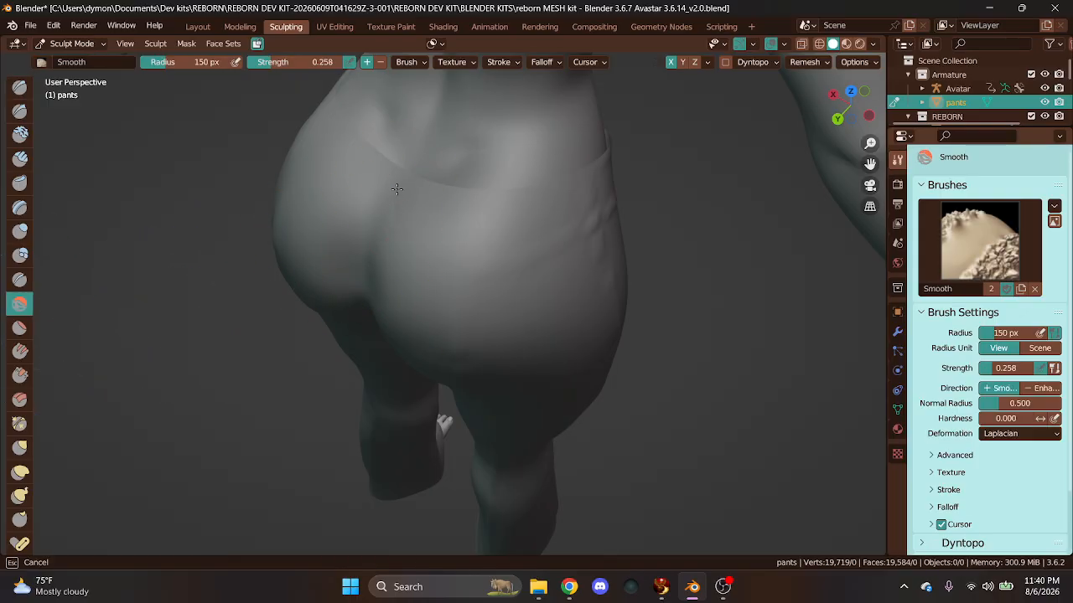
pyautogui.moveTo(861, 104); pyautogui.dragTo(664, 61)
pyautogui.scroll(-2, 641, 283)
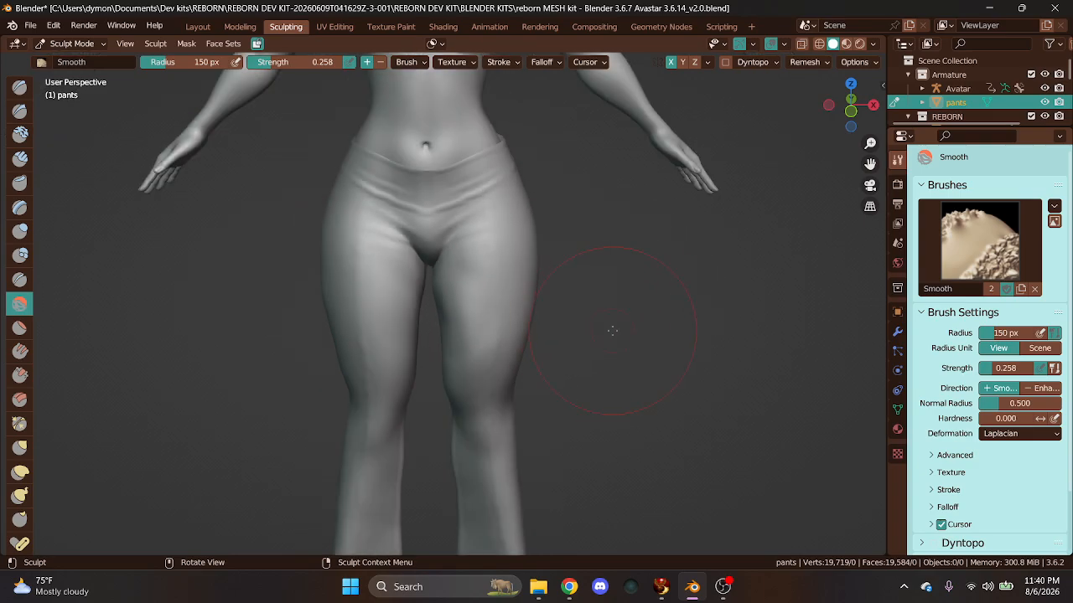
pyautogui.scroll(2, 587, 279)
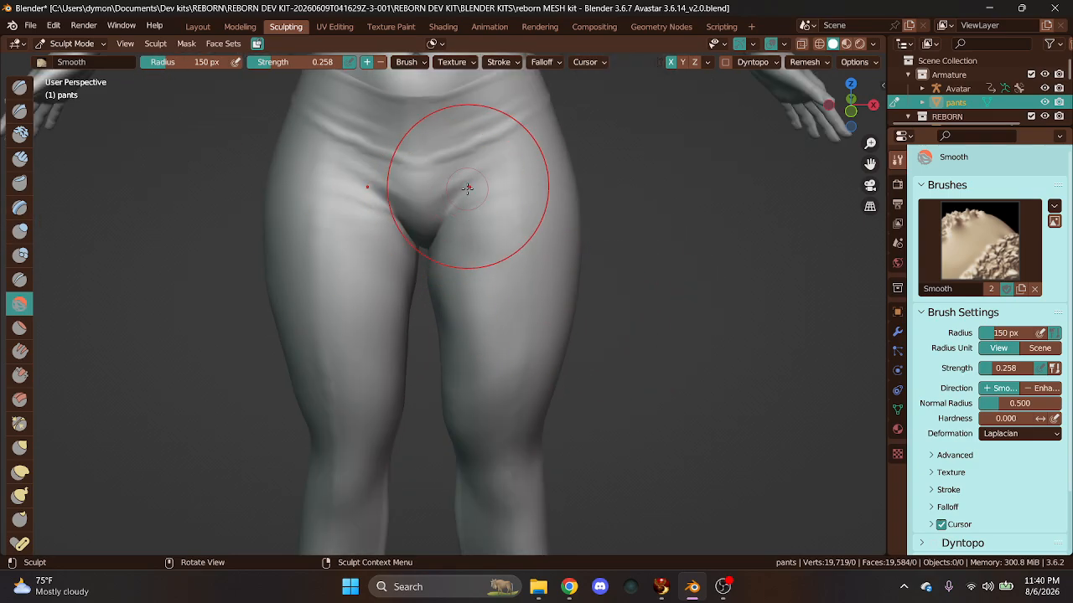
pyautogui.moveTo(466, 190)
pyautogui.mouseDown()
pyautogui.moveTo(465, 174)
pyautogui.moveTo(513, 169)
pyautogui.mouseUp()
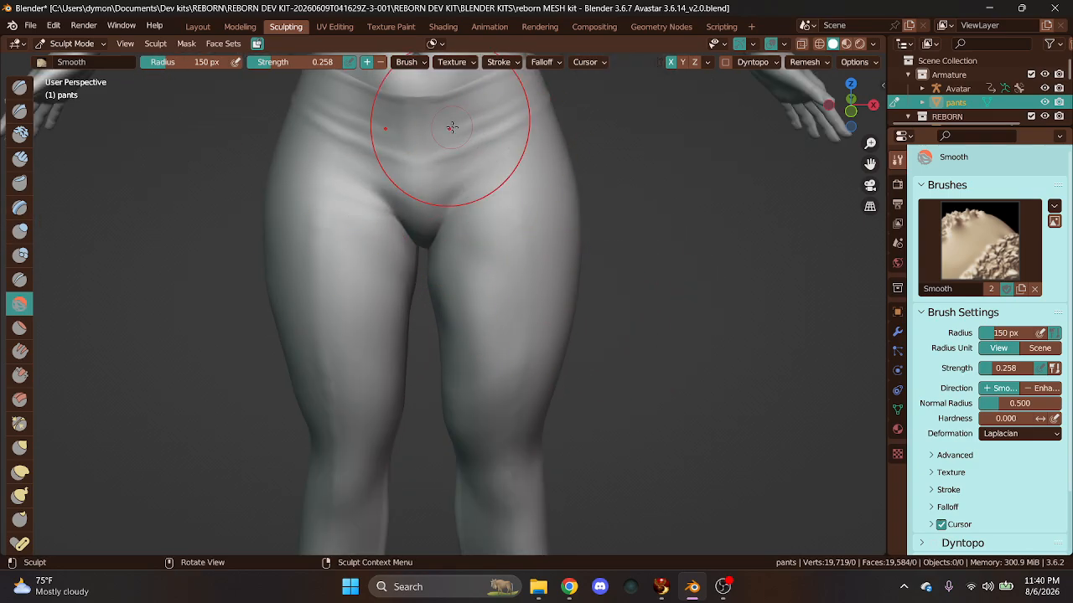
pyautogui.scroll(-2, 457, 270)
pyautogui.scroll(1, 468, 260)
pyautogui.moveTo(468, 238)
pyautogui.mouseDown()
pyautogui.moveTo(455, 229)
pyautogui.moveTo(461, 239)
pyautogui.mouseUp()
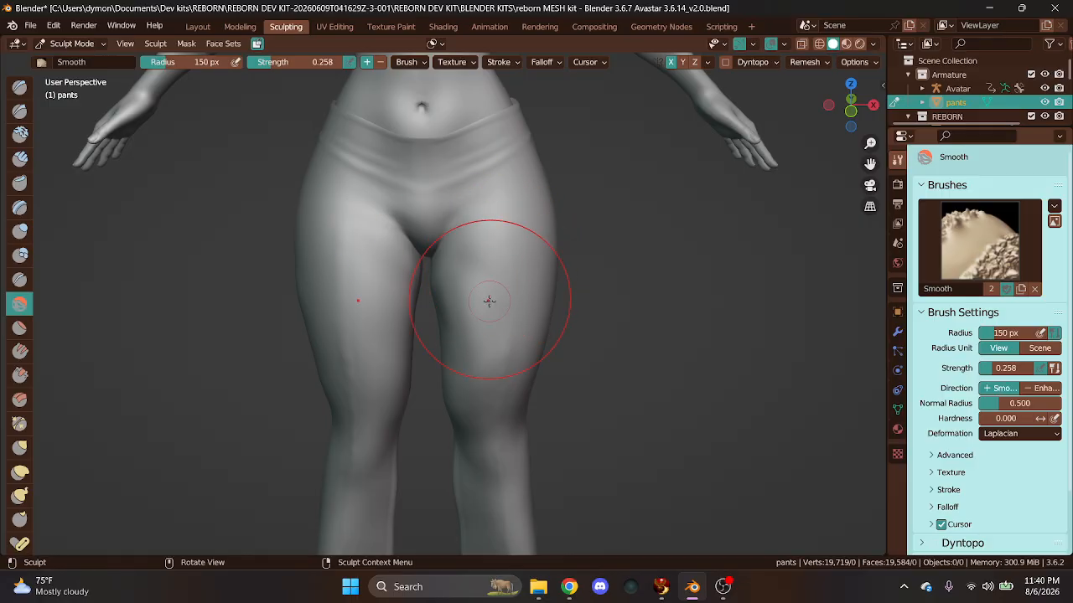
# - Smooth the inner knees from the front at strength 0.334 and raise them over the body with the Draw brush at 0.500
pyautogui.scroll(-3, 489, 302)
pyautogui.scroll(1, 578, 360)
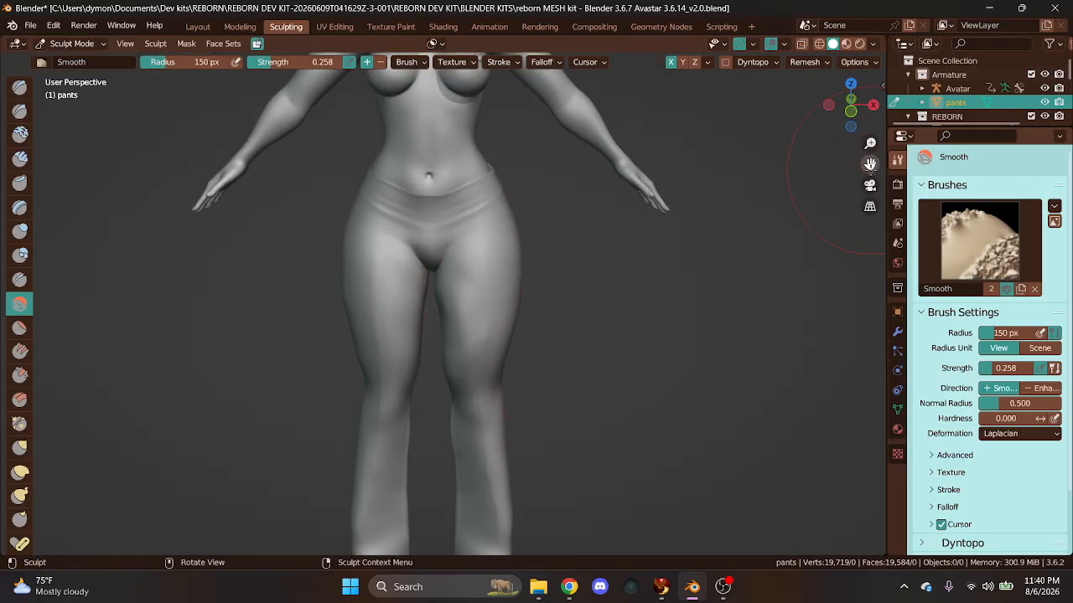
pyautogui.moveTo(870, 163); pyautogui.dragTo(869, 80)
pyautogui.scroll(2, 500, 168)
pyautogui.moveTo(494, 168)
pyautogui.mouseDown()
pyautogui.moveTo(457, 276)
pyautogui.moveTo(424, 209)
pyautogui.moveTo(461, 282)
pyautogui.moveTo(463, 216)
pyautogui.mouseUp()
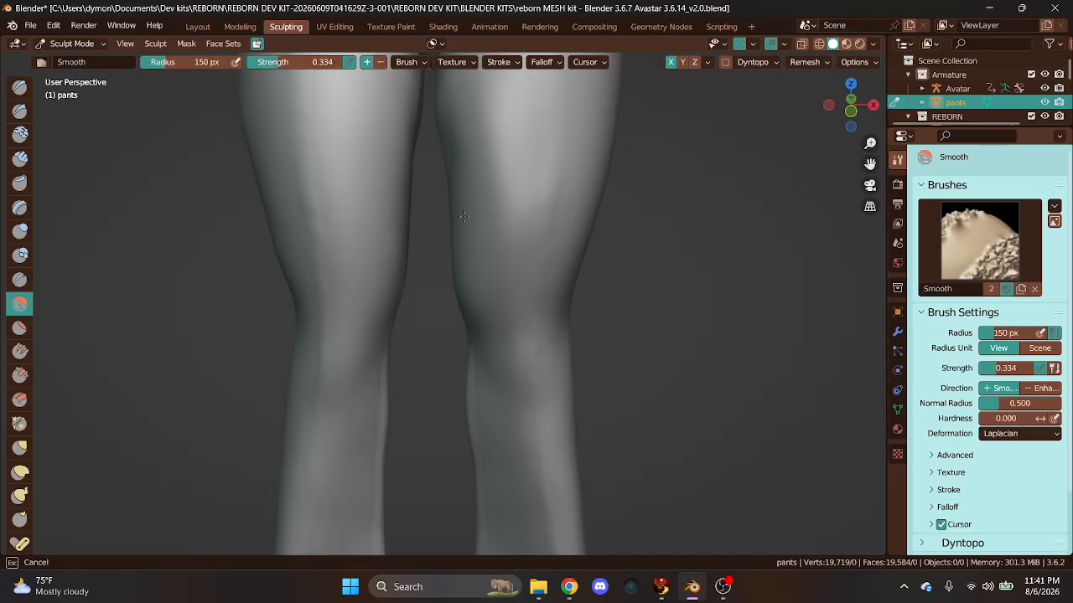
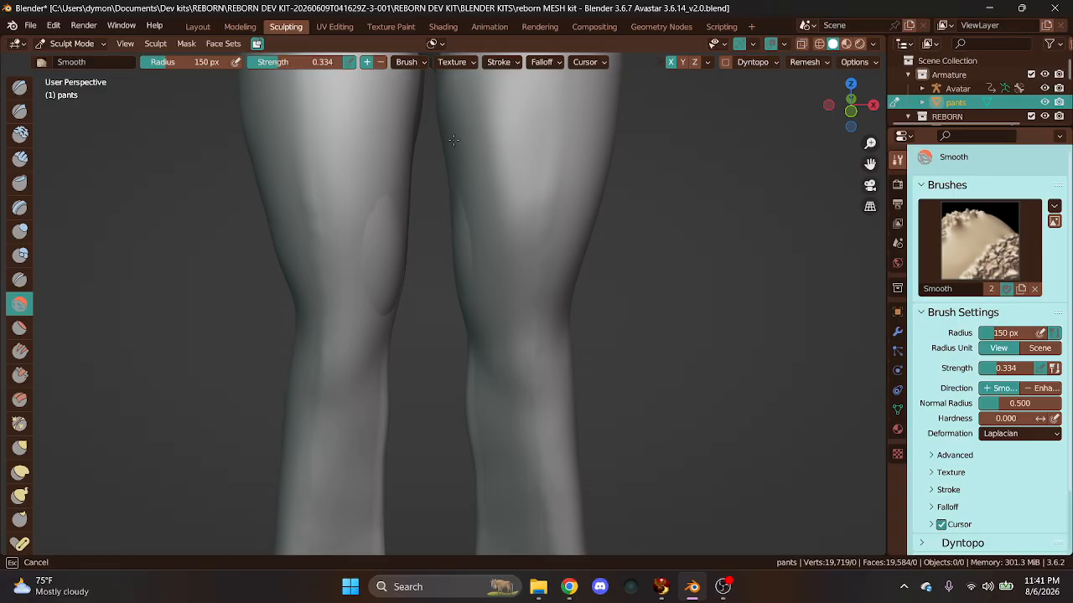
pyautogui.moveTo(455, 151); pyautogui.dragTo(70, 223)
pyautogui.click(20, 87)
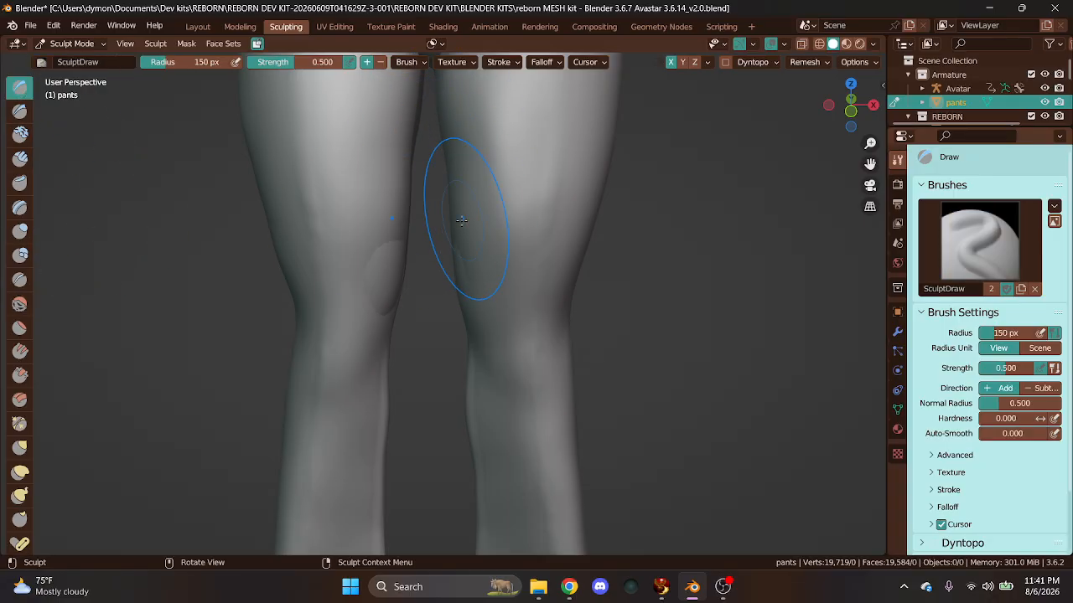
pyautogui.scroll(-4, 587, 322)
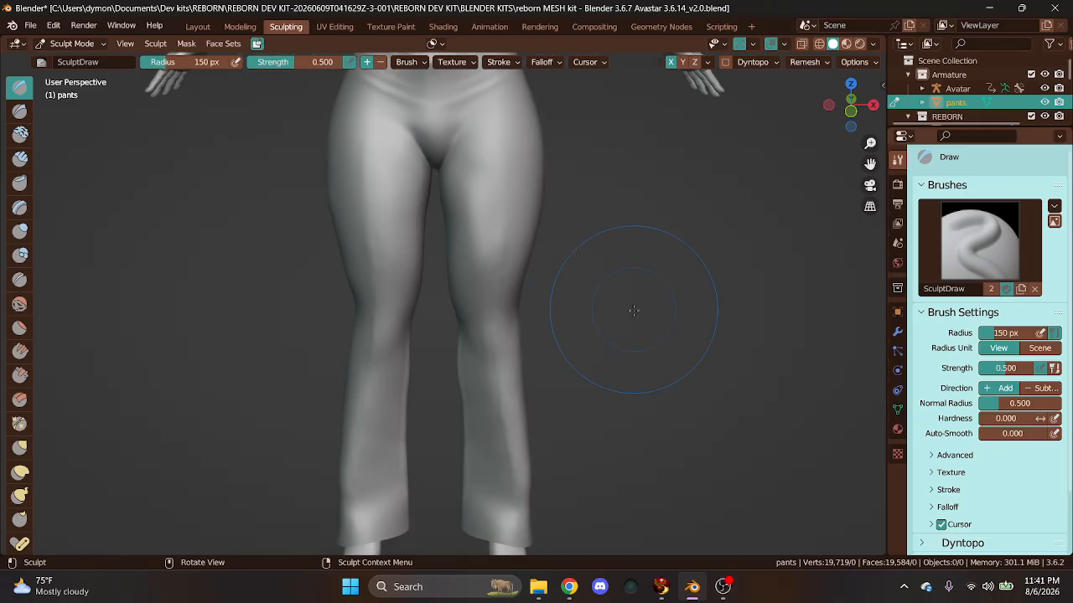
# - Smooth the front crotch and the upper inner thighs of the pants with the Smooth brush at strength 0.334
pyautogui.scroll(1, 649, 308)
pyautogui.scroll(1, 586, 322)
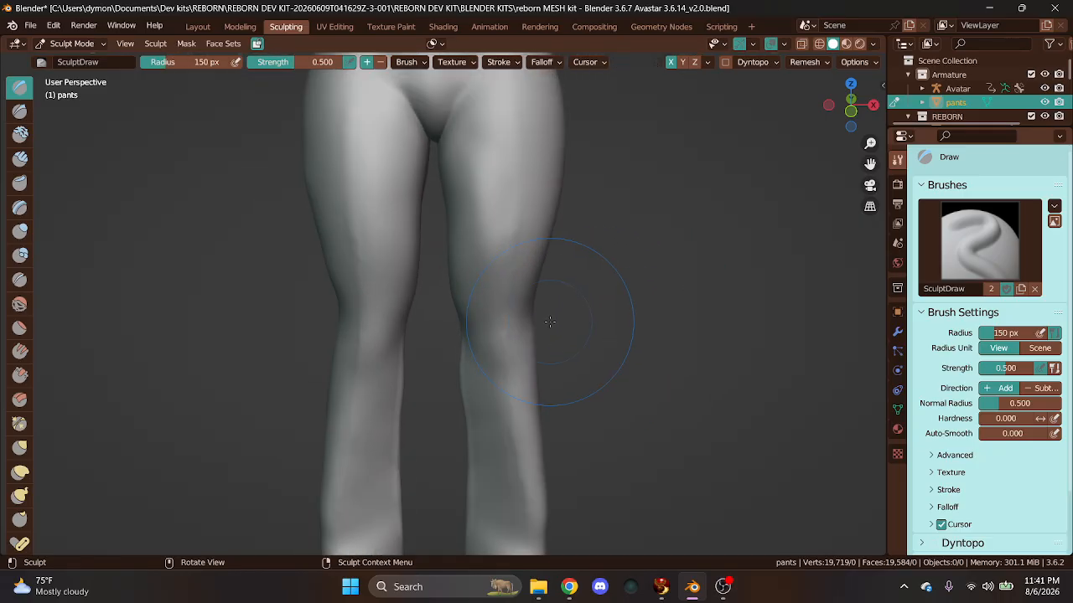
pyautogui.click(19, 303)
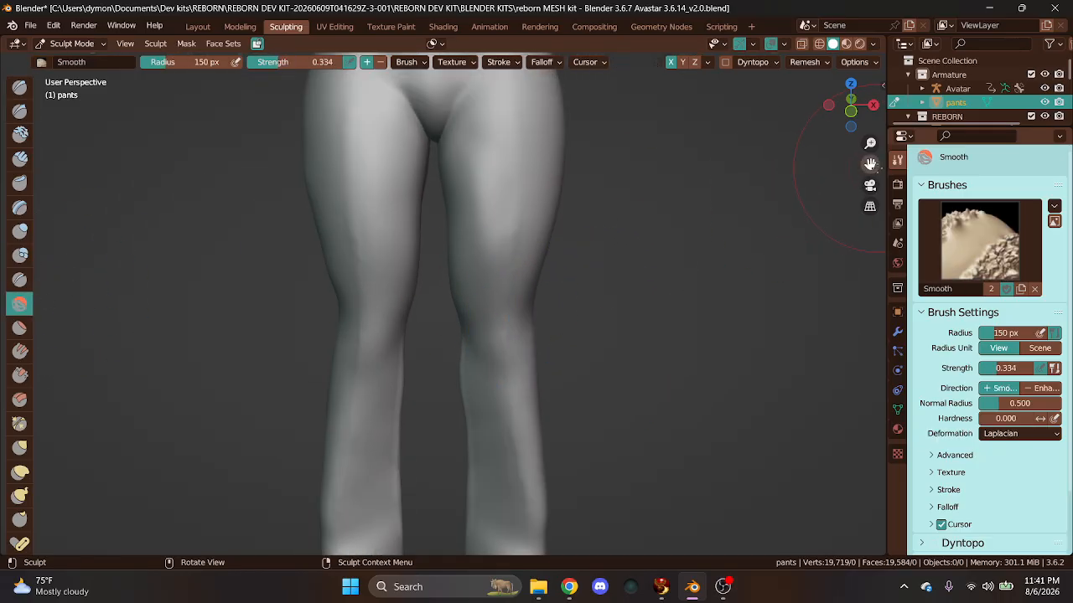
pyautogui.moveTo(870, 164); pyautogui.dragTo(870, 245)
pyautogui.scroll(3, 469, 125)
pyautogui.moveTo(471, 117)
pyautogui.mouseDown()
pyautogui.moveTo(439, 175)
pyautogui.moveTo(466, 168)
pyautogui.moveTo(485, 119)
pyautogui.moveTo(418, 191)
pyautogui.mouseUp()
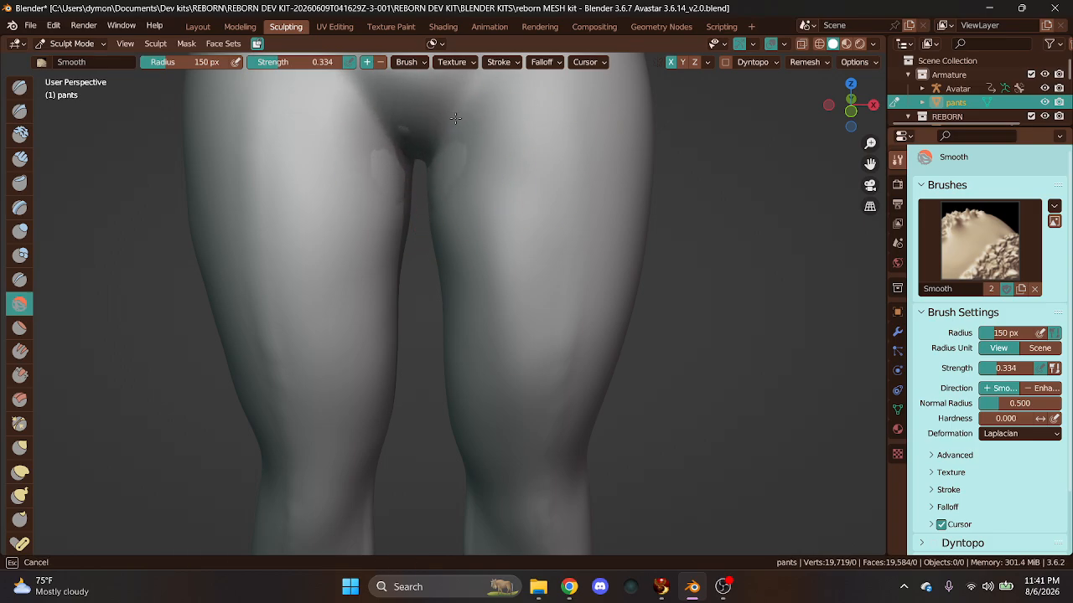
pyautogui.moveTo(459, 144); pyautogui.dragTo(459, 147)
# - Raise the upper inner thighs over the body with the Draw brush at 0.500 and blend them with the Smooth brush at 0.334
pyautogui.click(20, 86)
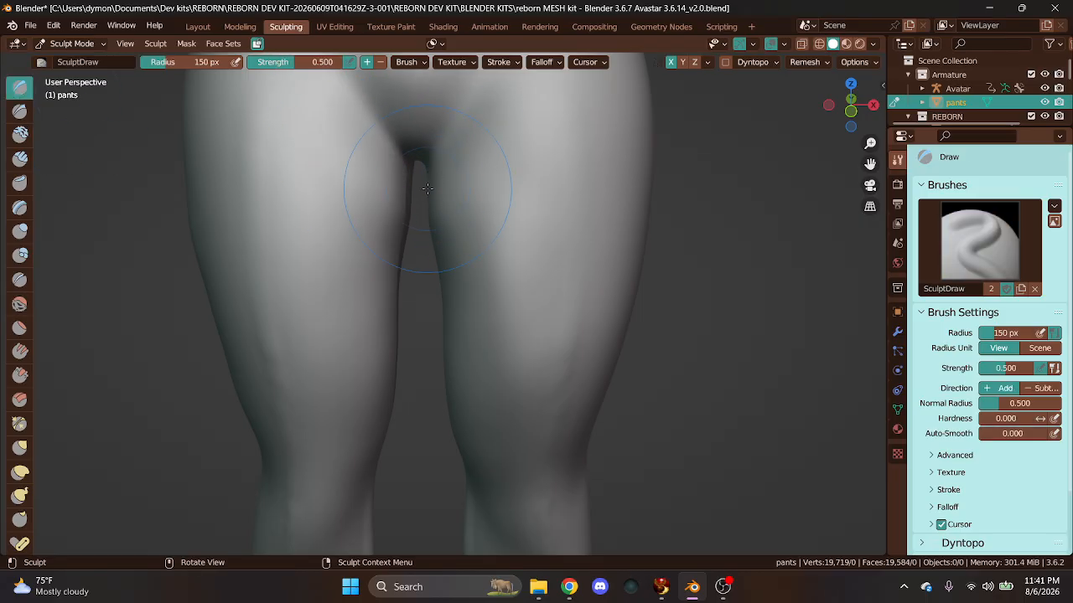
pyautogui.scroll(-6, 431, 176)
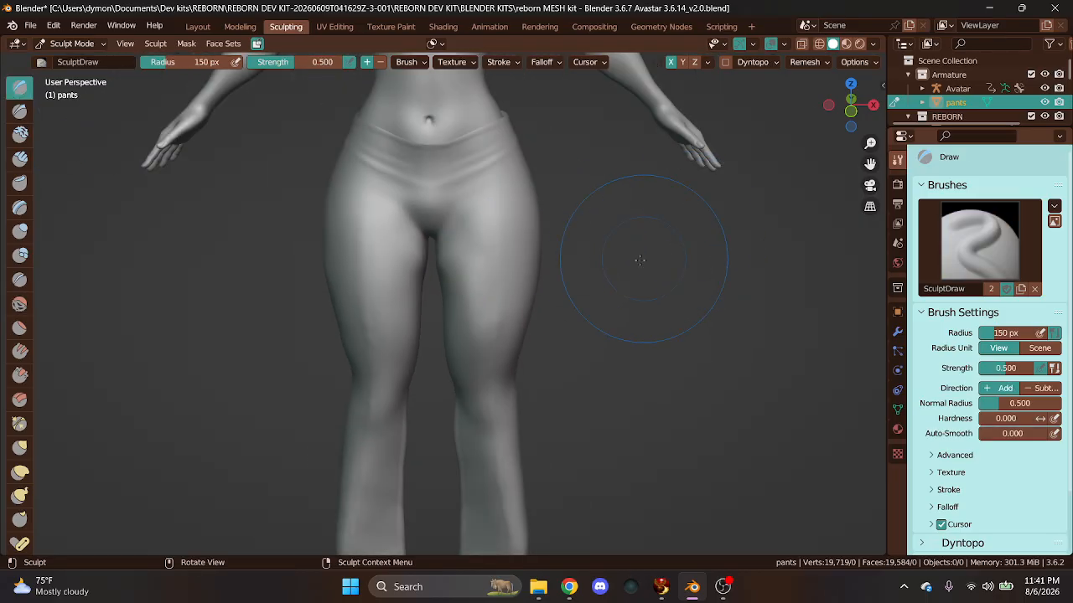
pyautogui.scroll(4, 431, 251)
pyautogui.click(20, 305)
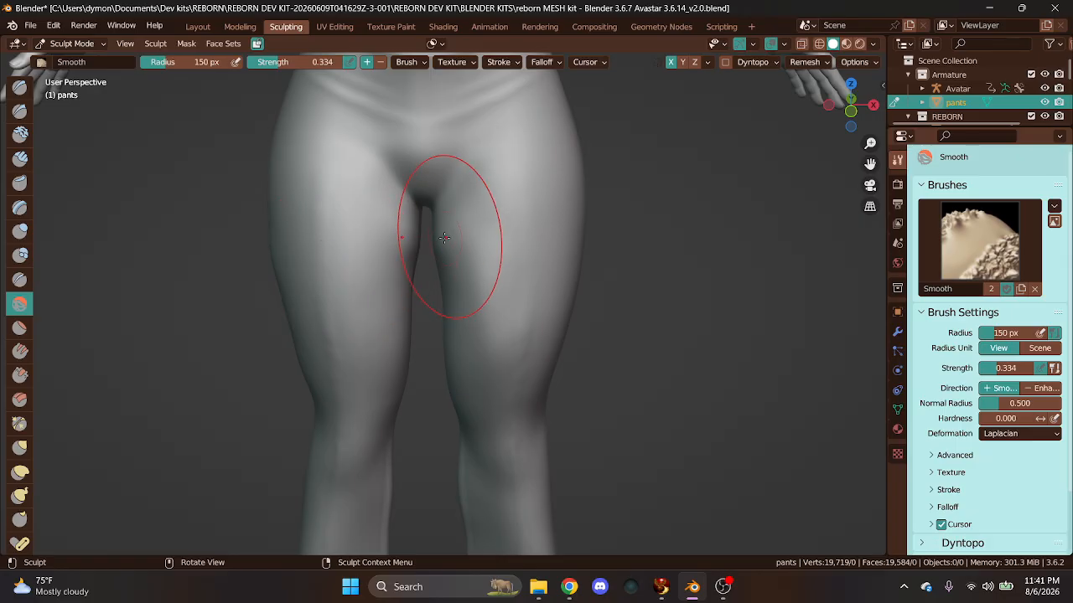
# - Examine the pants' crotch, inner thighs and legs from the front and back
pyautogui.scroll(-2, 444, 243)
pyautogui.scroll(-3, 503, 264)
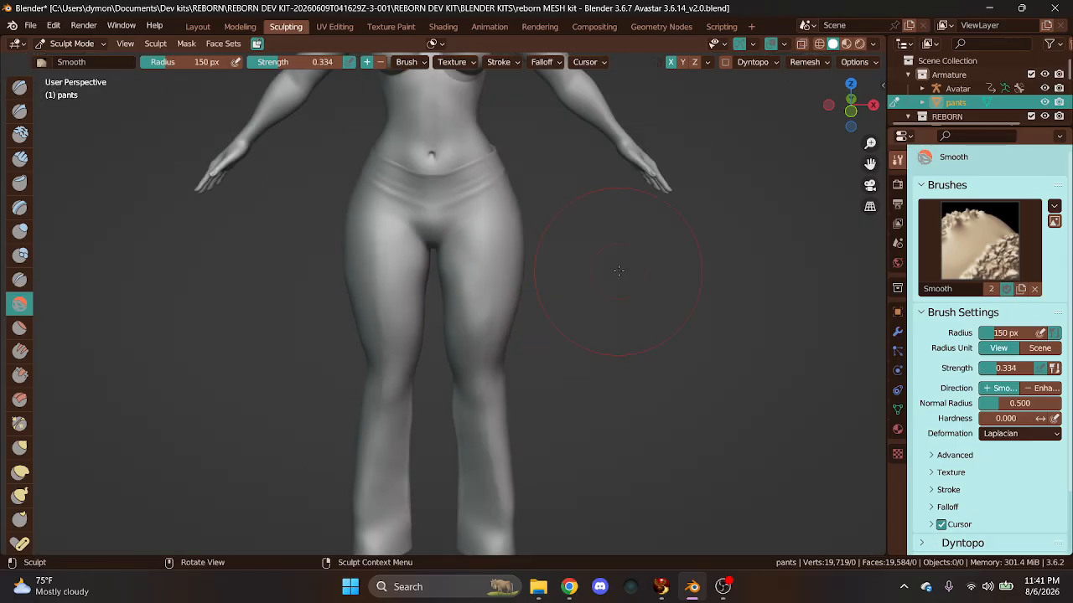
pyautogui.scroll(5, 618, 271)
pyautogui.scroll(-5, 618, 271)
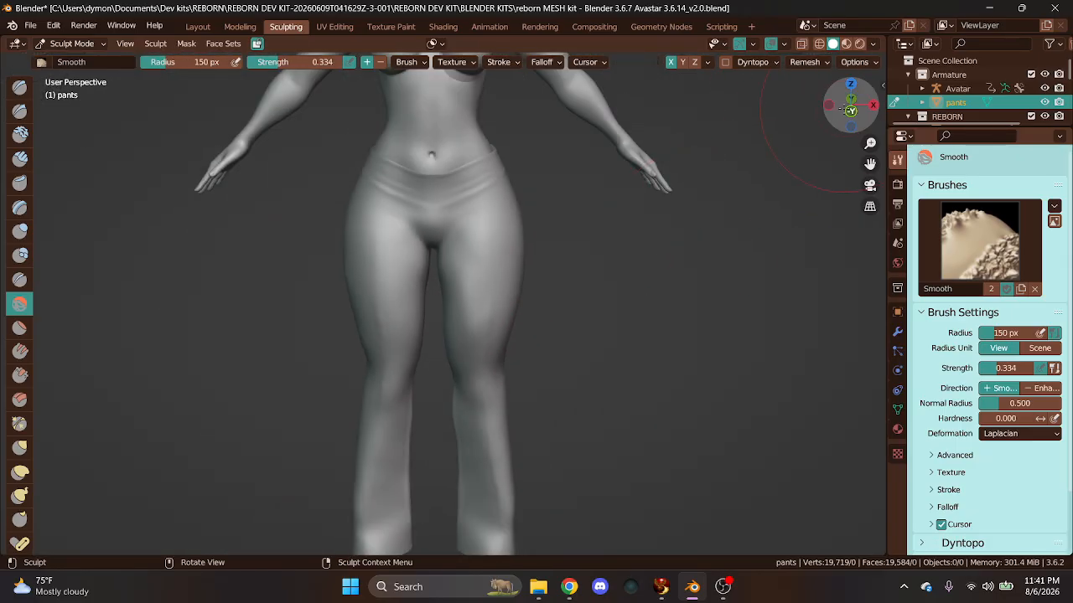
pyautogui.moveTo(851, 110); pyautogui.dragTo(780, 113)
pyautogui.scroll(5, 551, 238)
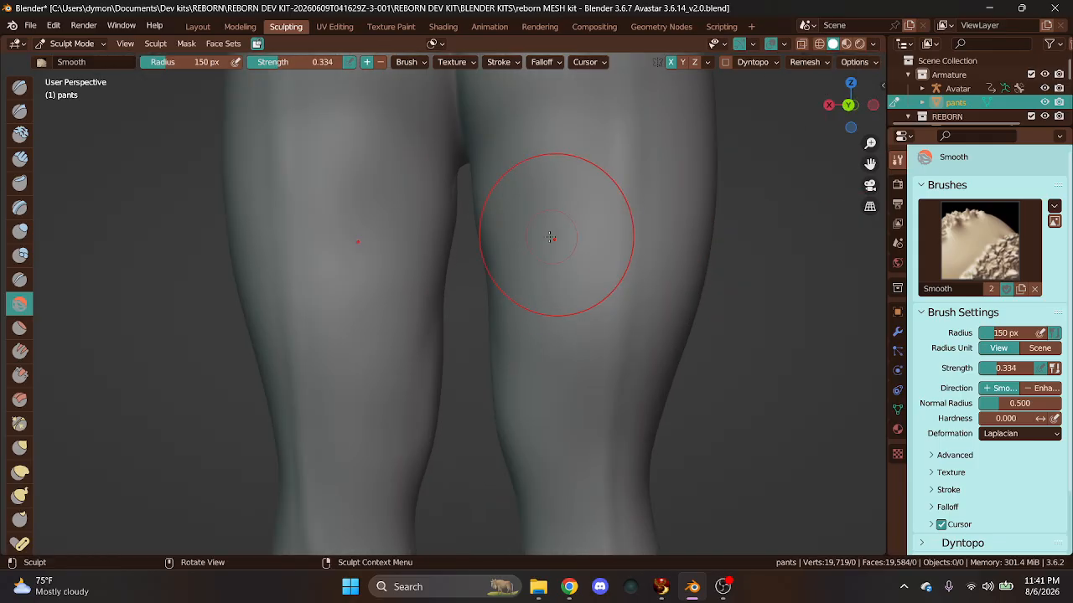
pyautogui.click(18, 88)
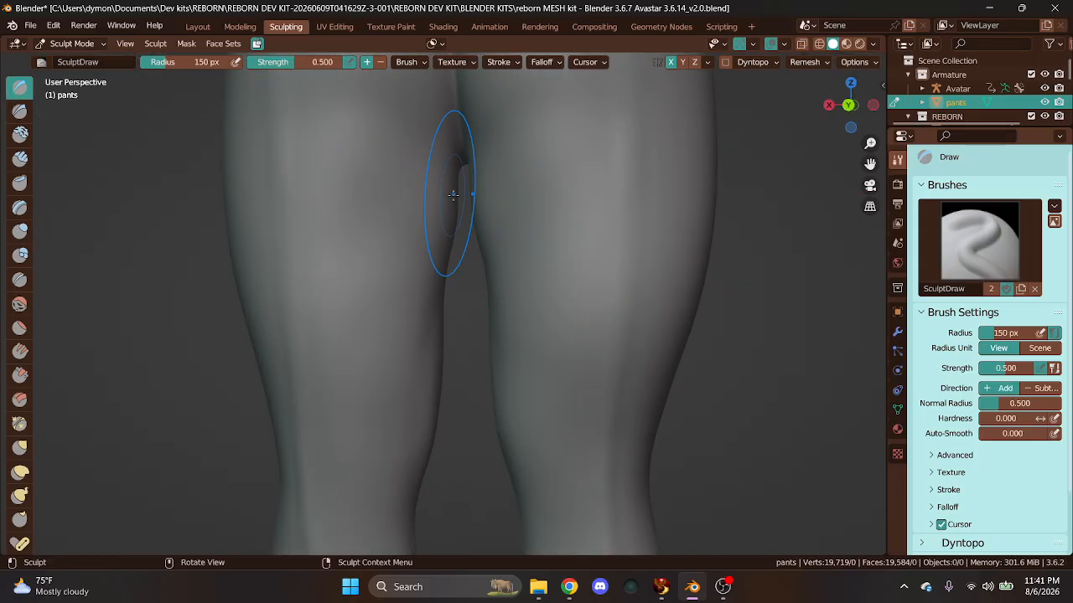
pyautogui.scroll(-6, 455, 179)
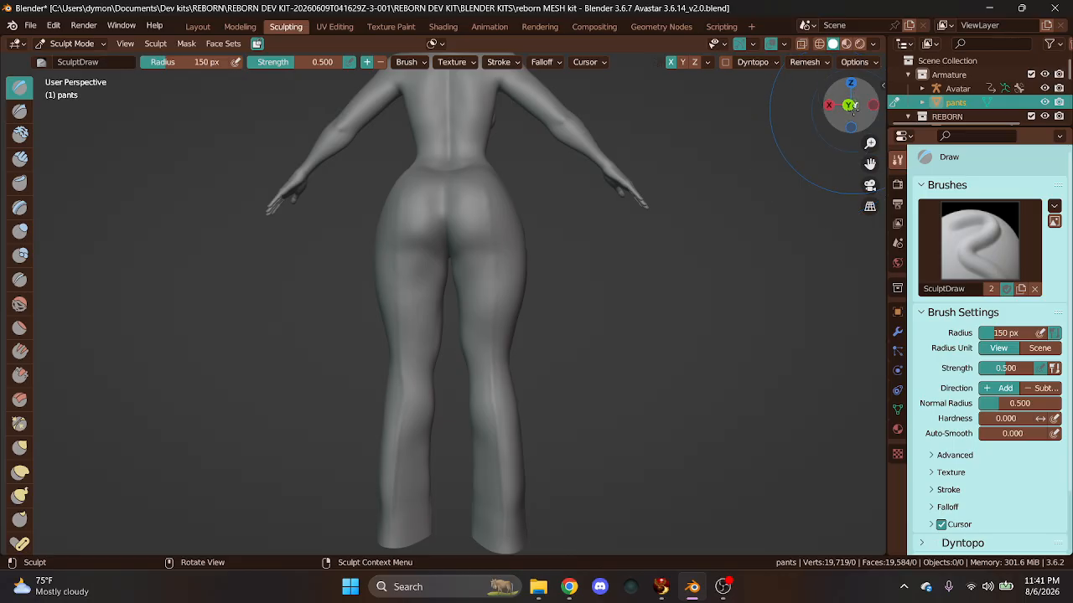
pyautogui.press('KP_1')
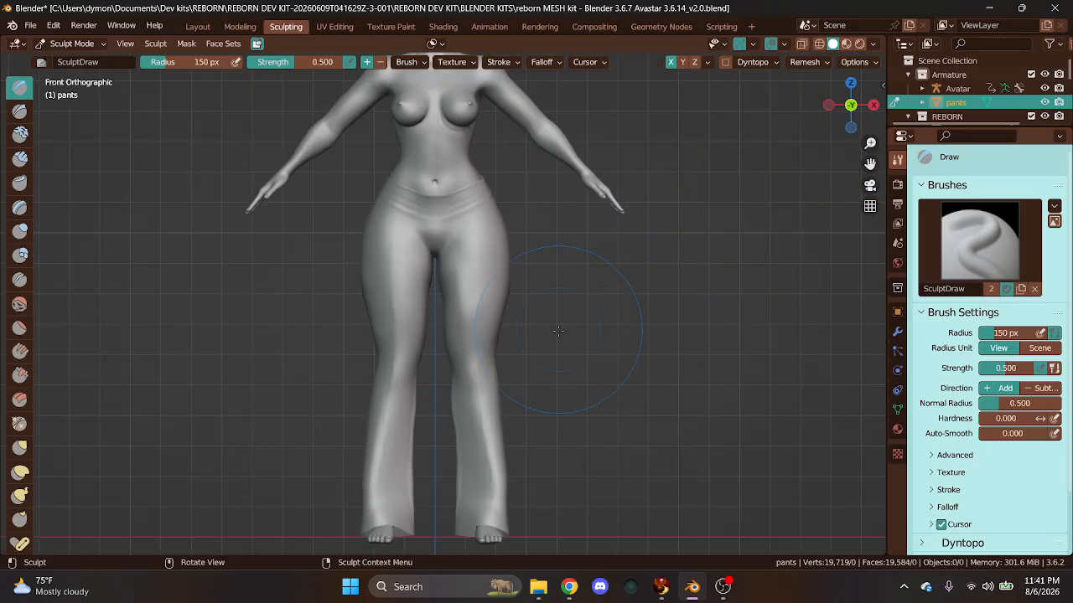
pyautogui.scroll(-3, 870, 163)
pyautogui.scroll(8, 870, 163)
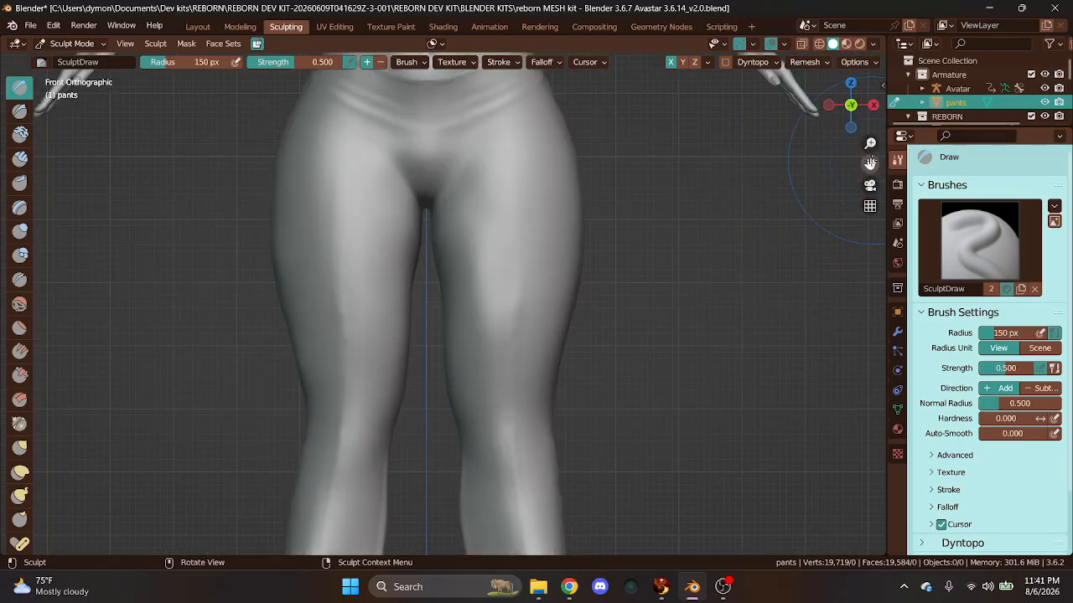
pyautogui.scroll(-3, 870, 163)
pyautogui.scroll(3, 754, 176)
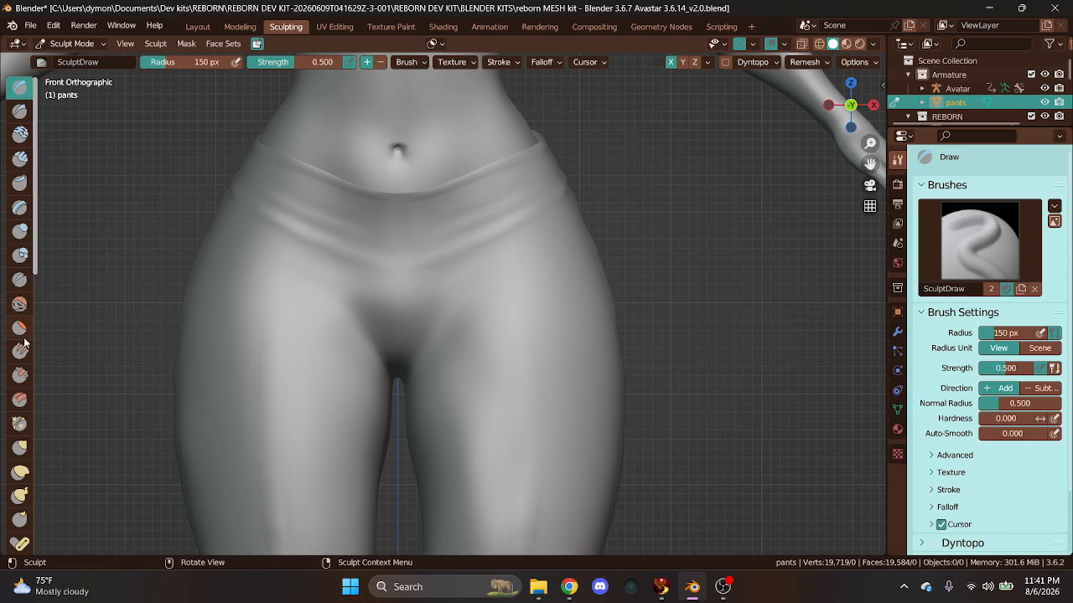
# - Pull in the waistband at the avatar's left hip using Elastic Deform with X mirroring off and a 184 px radius
pyautogui.click(20, 471)
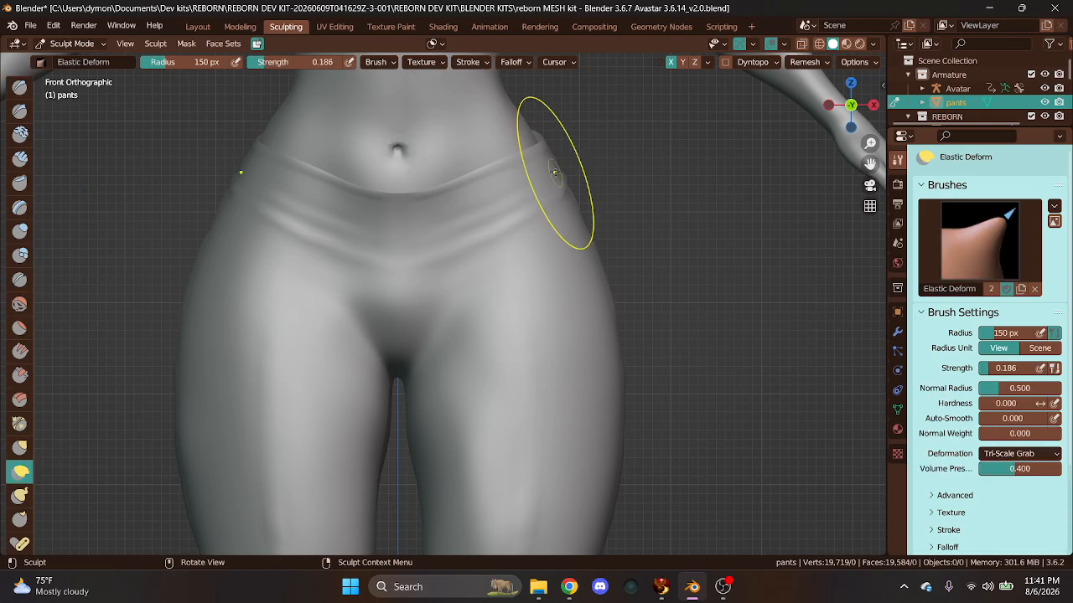
pyautogui.click(671, 63)
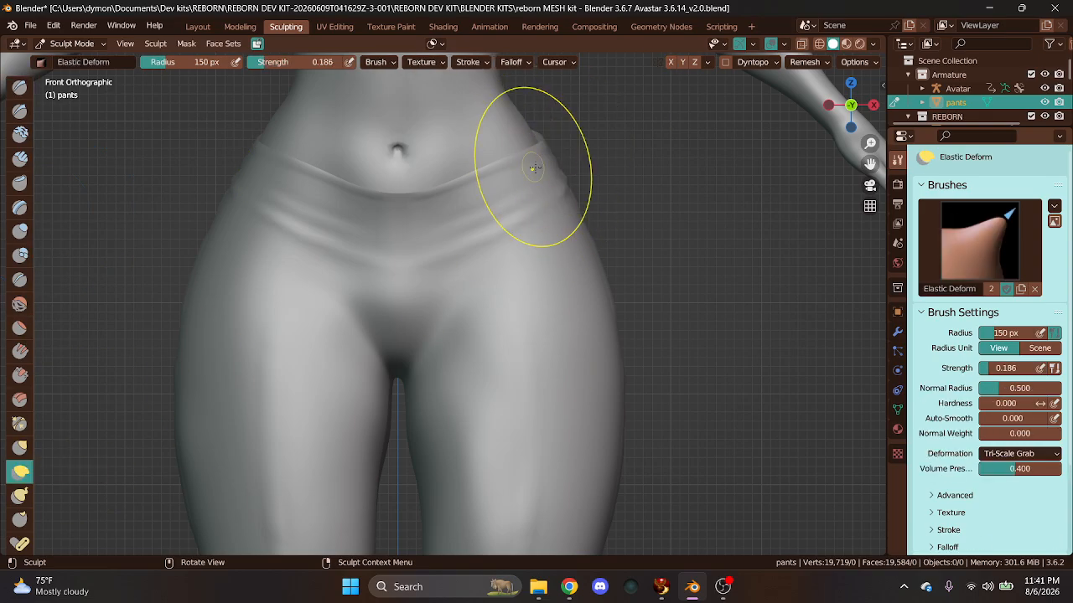
pyautogui.moveTo(814, 108); pyautogui.dragTo(829, 117)
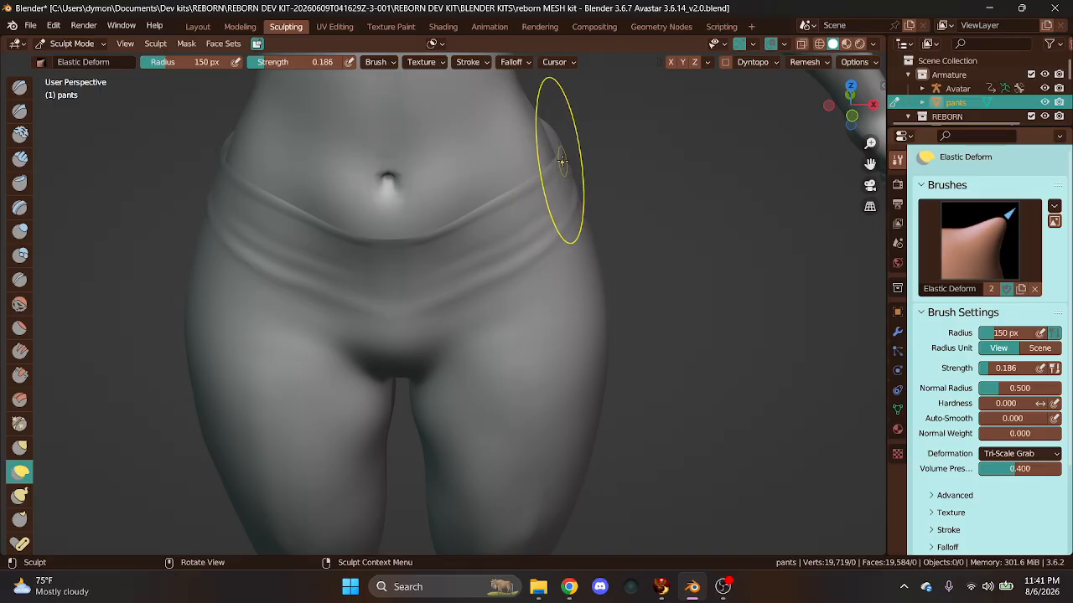
pyautogui.moveTo(202, 63); pyautogui.dragTo(214, 63)
pyautogui.moveTo(564, 157); pyautogui.dragTo(558, 162)
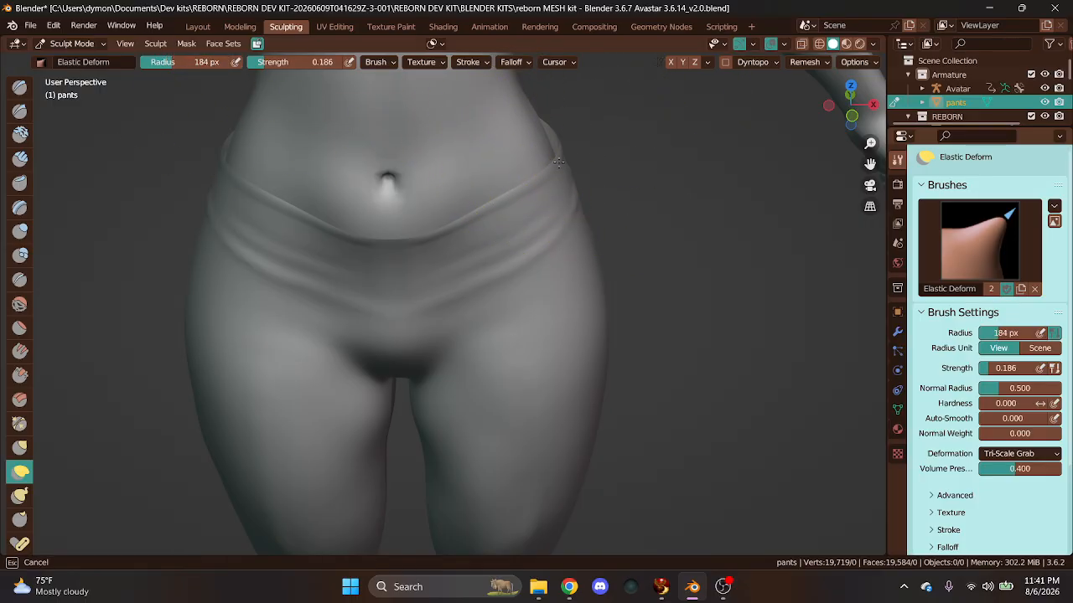
pyautogui.moveTo(493, 185); pyautogui.dragTo(496, 186)
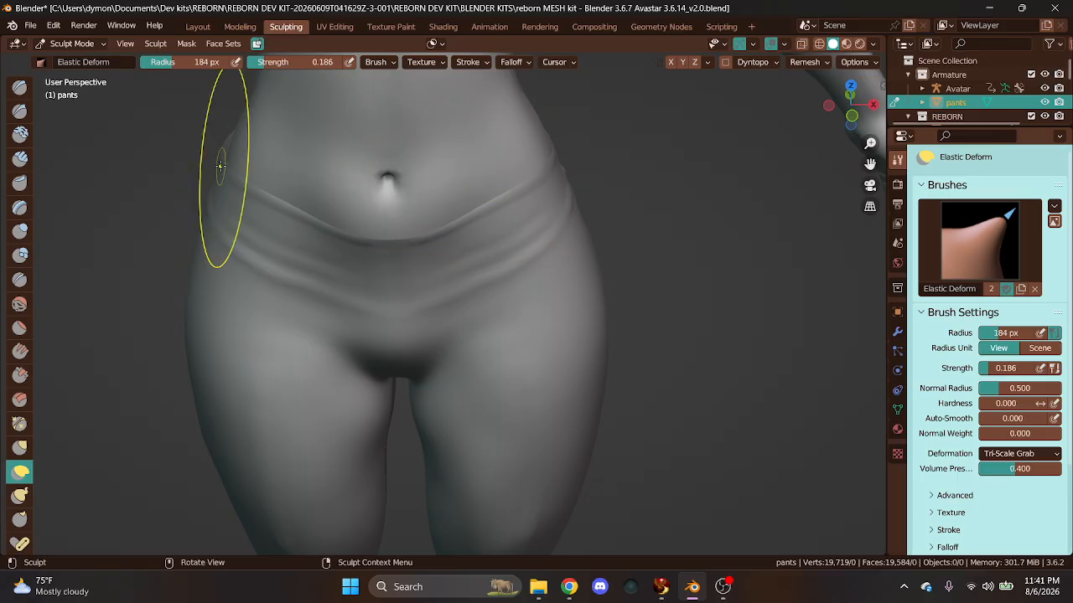
# - Adjust the waistband at the avatar's right hip with Elastic Deform and check it from the front
pyautogui.moveTo(840, 97)
pyautogui.mouseDown()
pyautogui.moveTo(825, 113)
pyautogui.moveTo(850, 101)
pyautogui.mouseUp()
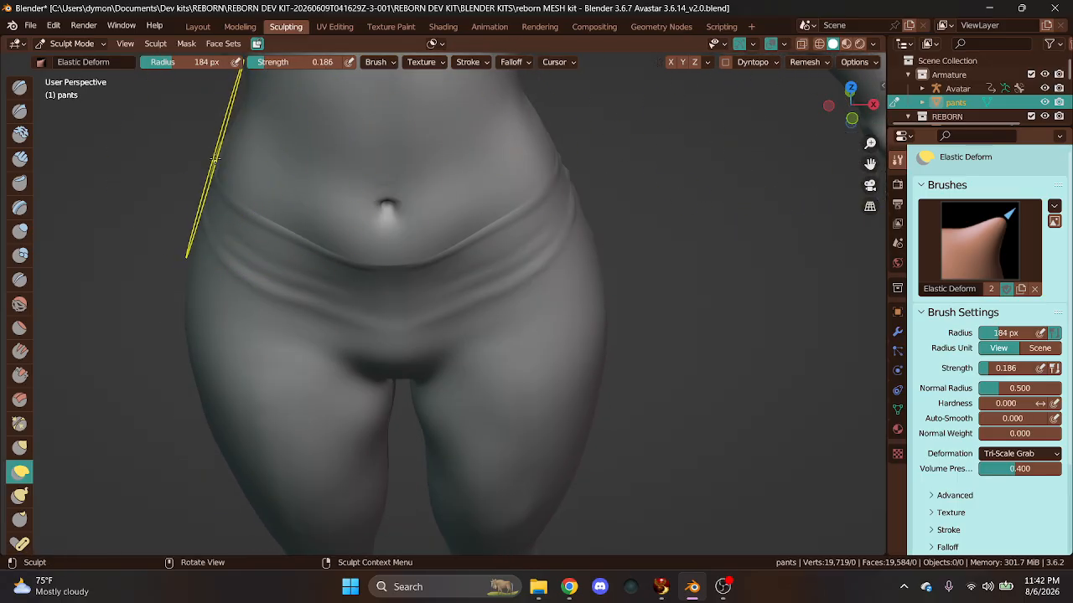
pyautogui.moveTo(838, 116); pyautogui.dragTo(833, 117)
pyautogui.moveTo(316, 230)
pyautogui.mouseDown()
pyautogui.moveTo(353, 250)
pyautogui.moveTo(407, 225)
pyautogui.mouseUp()
pyautogui.moveTo(842, 109)
pyautogui.mouseDown()
pyautogui.moveTo(832, 113)
pyautogui.moveTo(851, 109)
pyautogui.mouseUp()
pyautogui.click(851, 109)
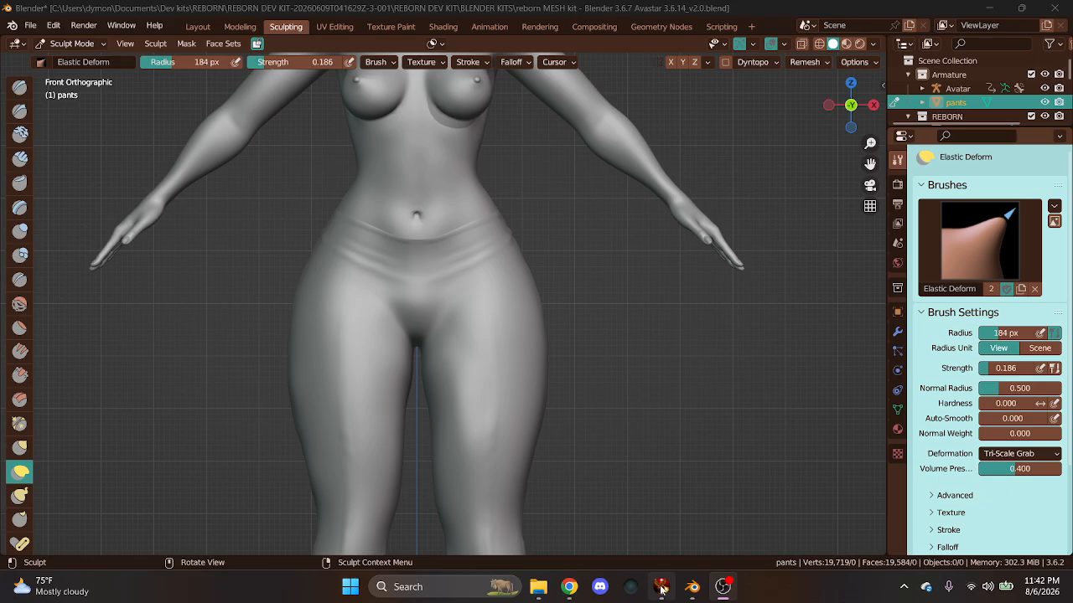
# - Switch to the Layout workspace and face the avatar in front orthographic view
pyautogui.scroll(-5, 527, 322)
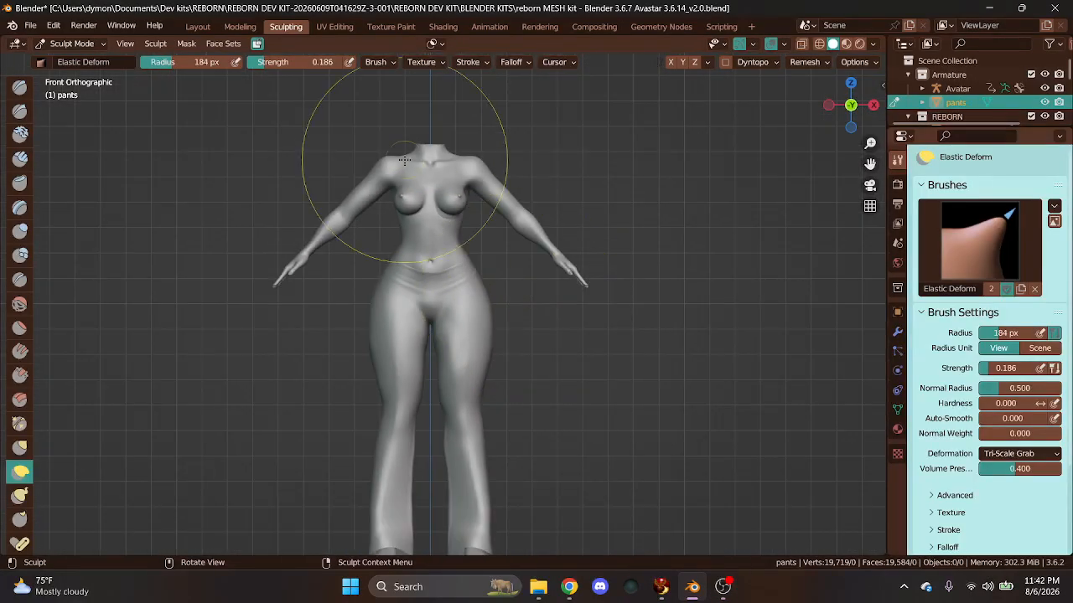
pyautogui.click(198, 26)
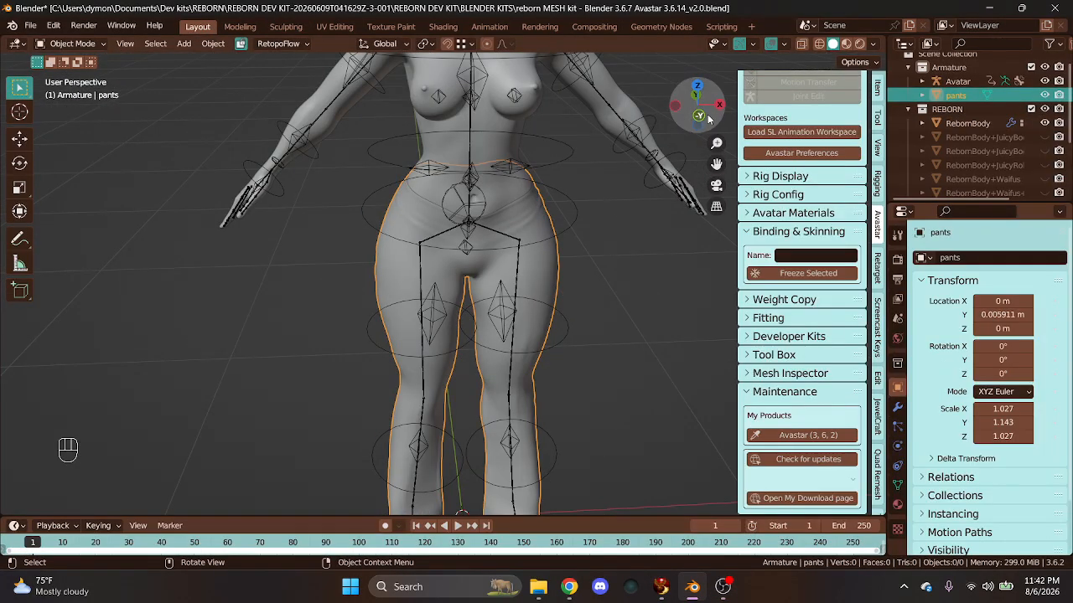
pyautogui.click(698, 115)
pyautogui.scroll(-3, 578, 290)
pyautogui.scroll(3, 538, 293)
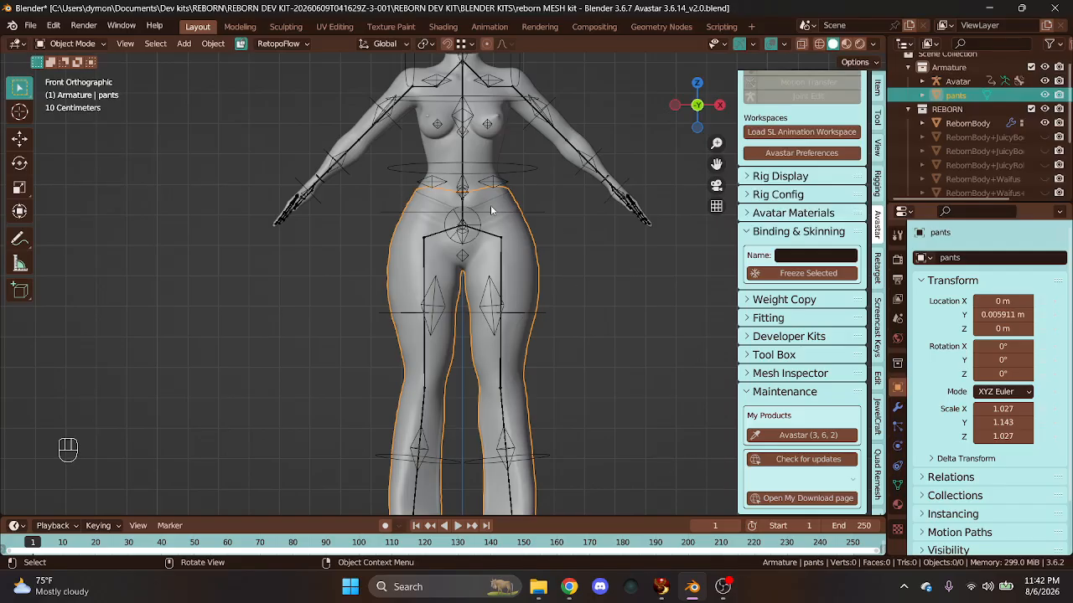
# - Duplicate the Armature modifier on RebornBody and apply the original one to the mesh
pyautogui.click(77, 43)
pyautogui.click(463, 144)
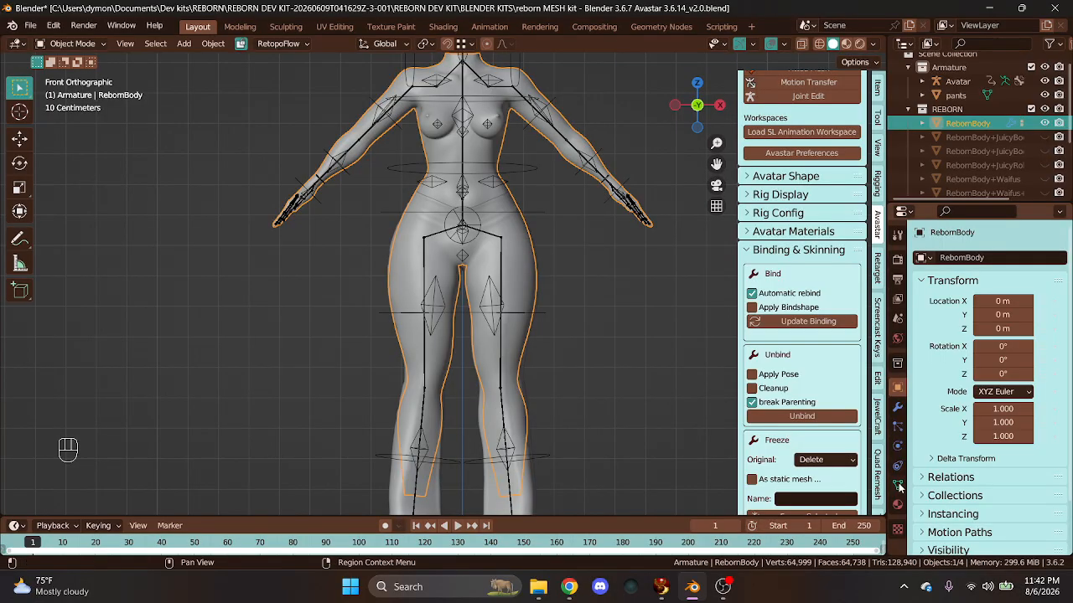
pyautogui.click(897, 408)
pyautogui.scroll(-3, 474, 346)
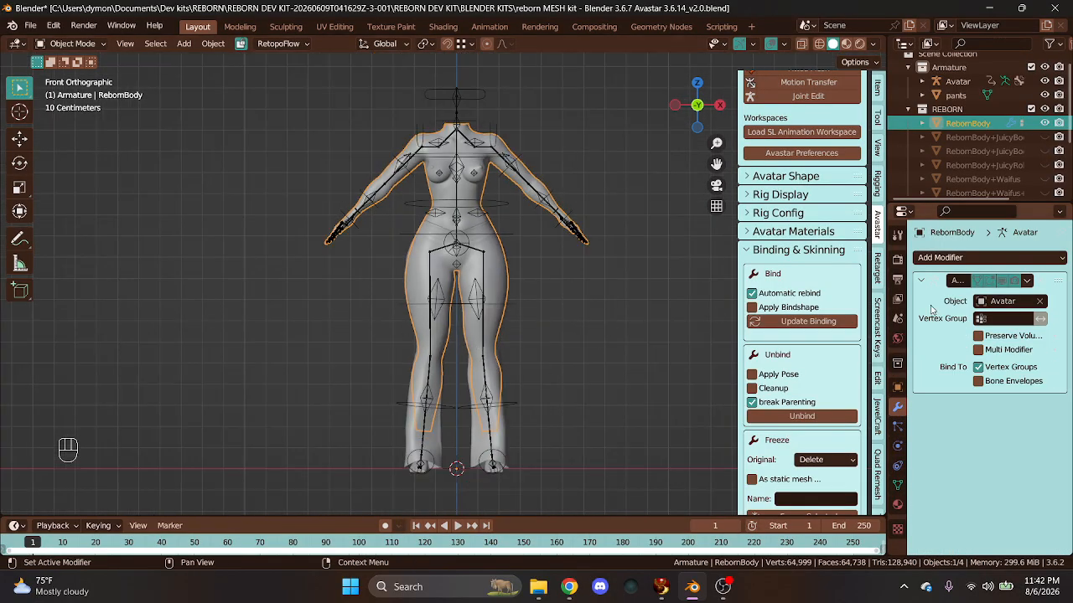
pyautogui.click(1027, 281)
pyautogui.click(952, 339)
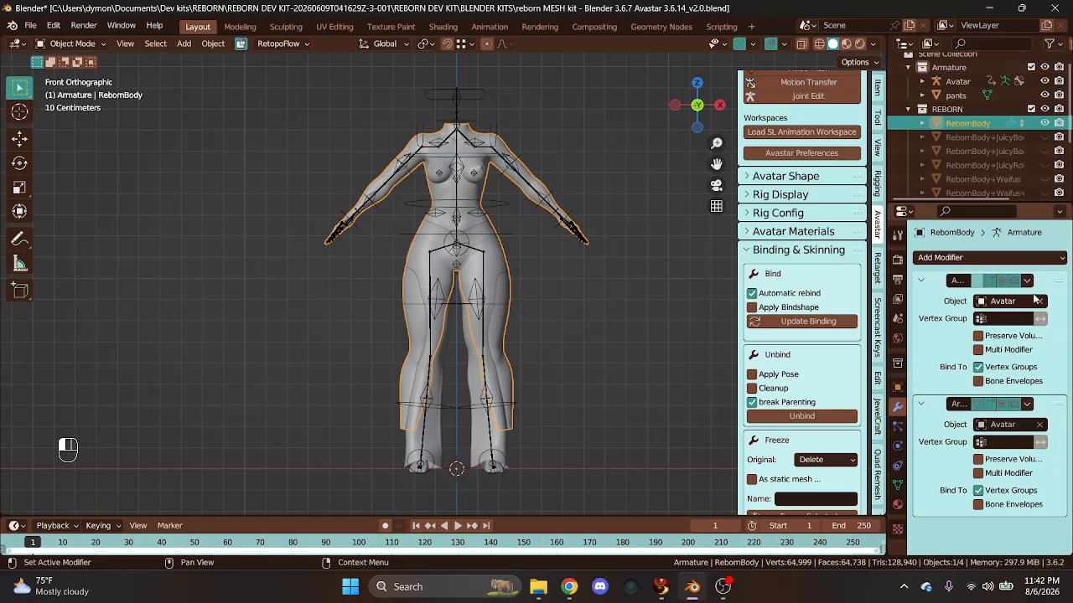
pyautogui.click(1028, 282)
pyautogui.click(947, 295)
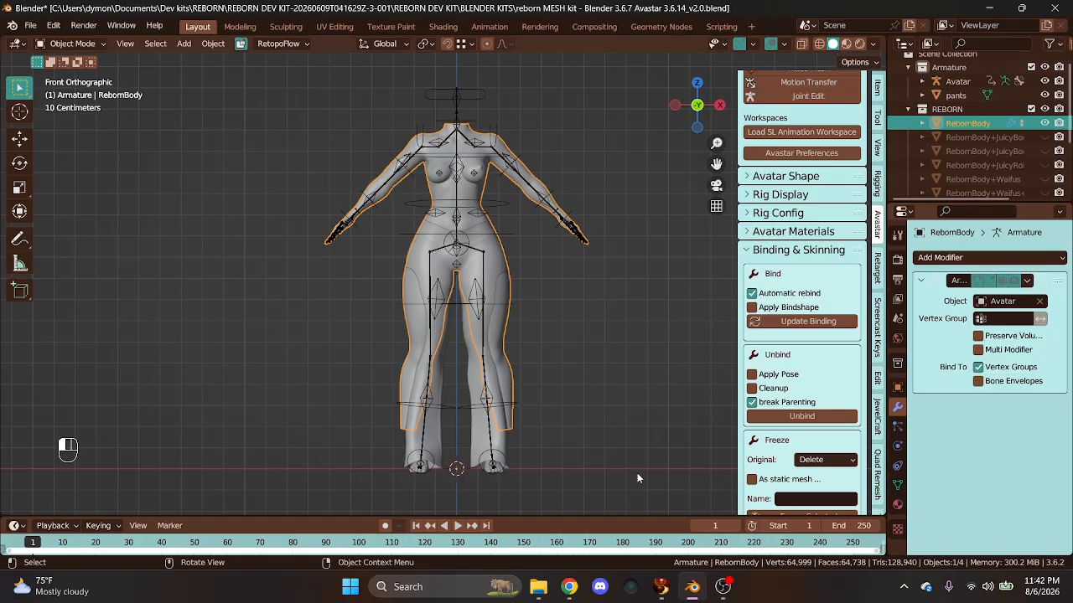
# - Duplicate the Armature modifier on the RebornFeet_1 mesh and apply the original one
pyautogui.click(497, 474)
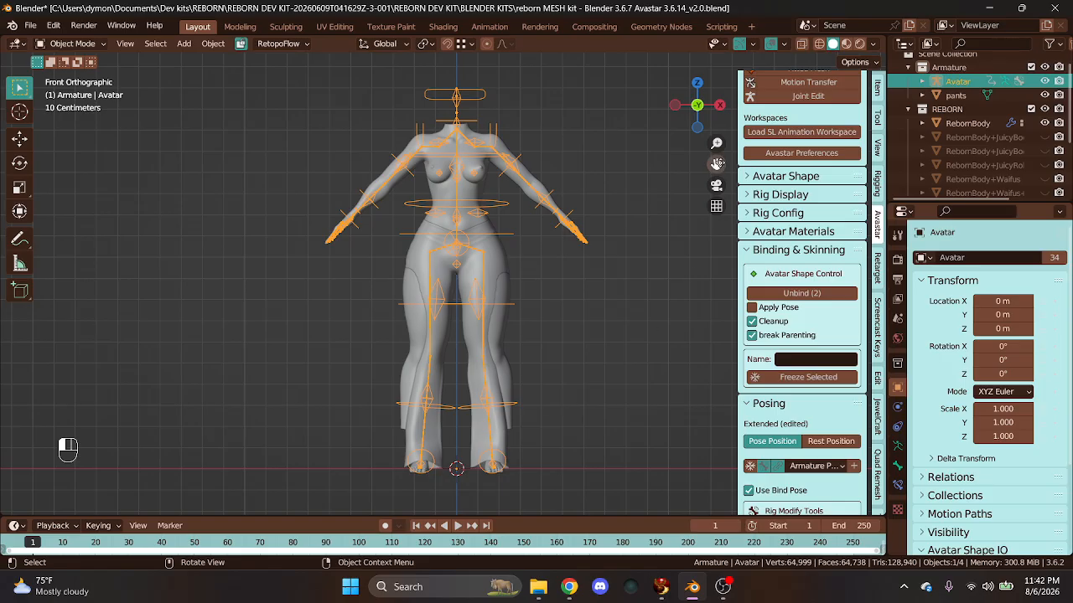
pyautogui.moveTo(700, 115); pyautogui.dragTo(700, 79)
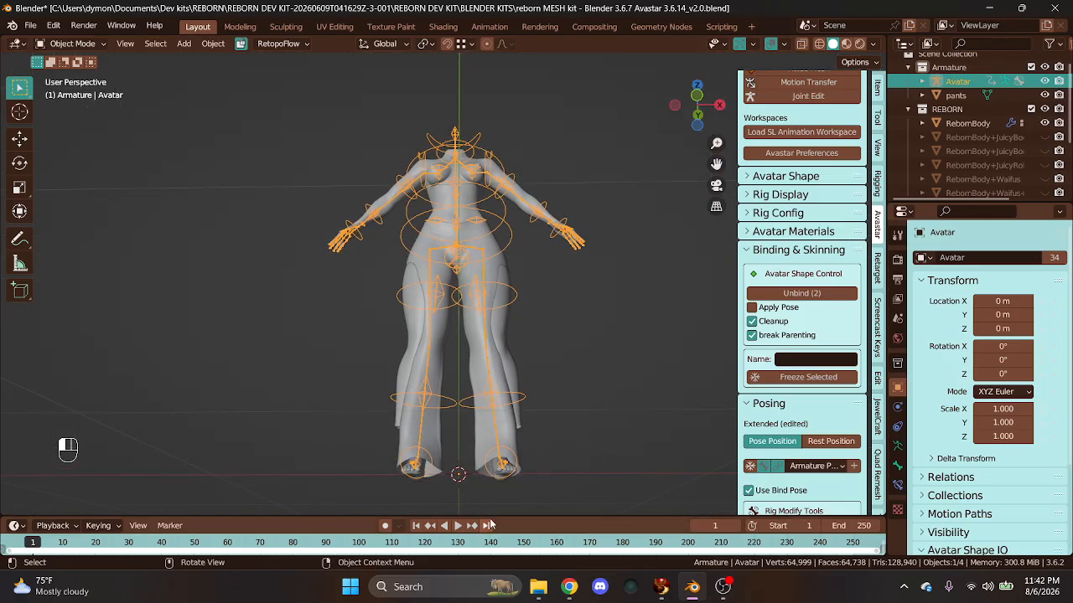
pyautogui.click(500, 473)
pyautogui.click(413, 484)
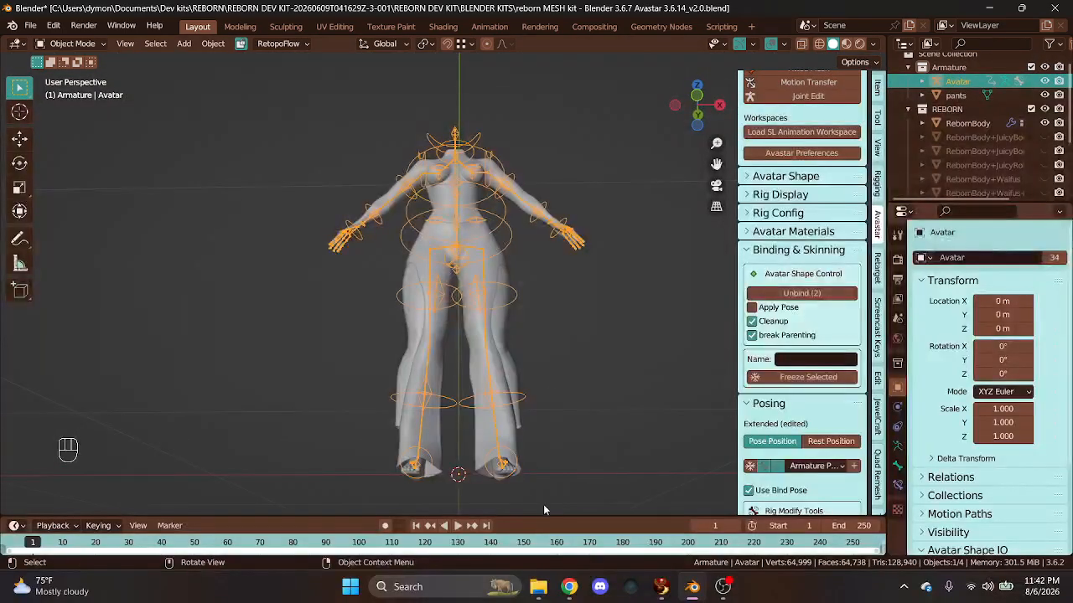
pyautogui.click(502, 476)
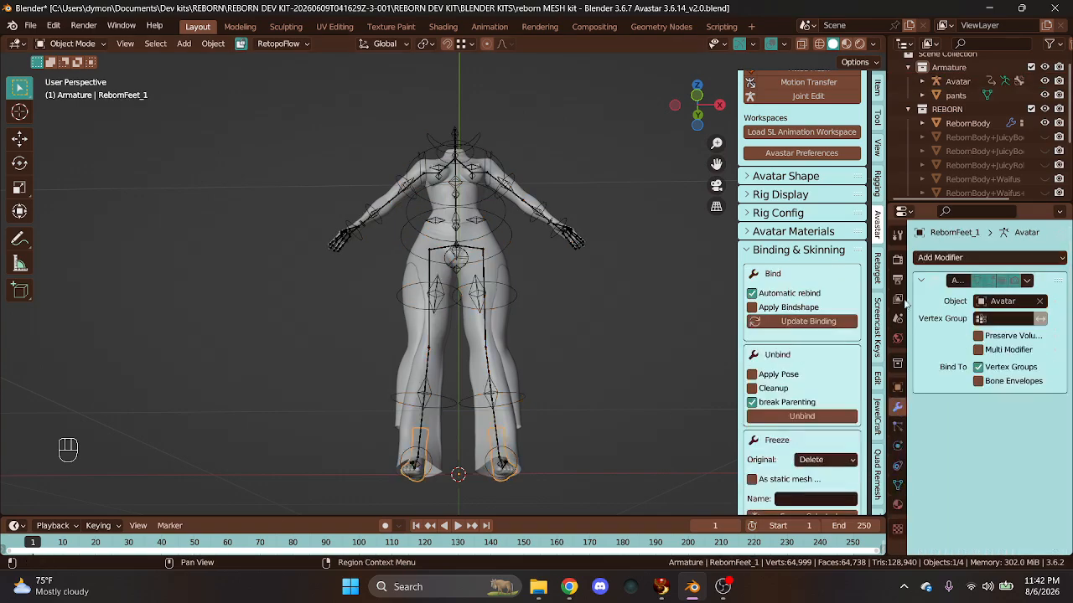
pyautogui.click(1027, 279)
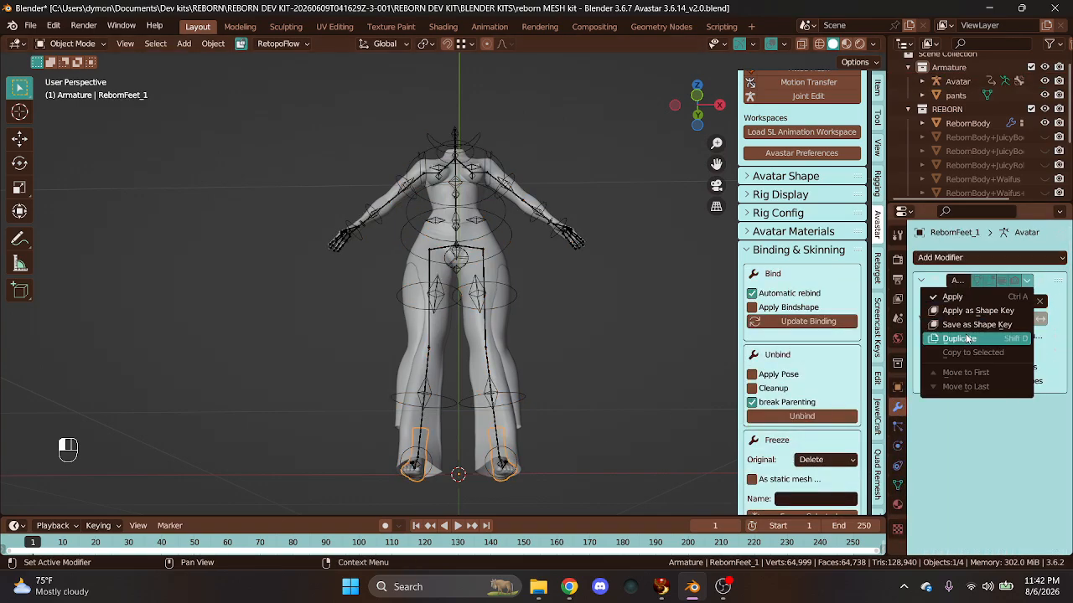
pyautogui.click(969, 339)
pyautogui.click(1026, 279)
pyautogui.click(972, 353)
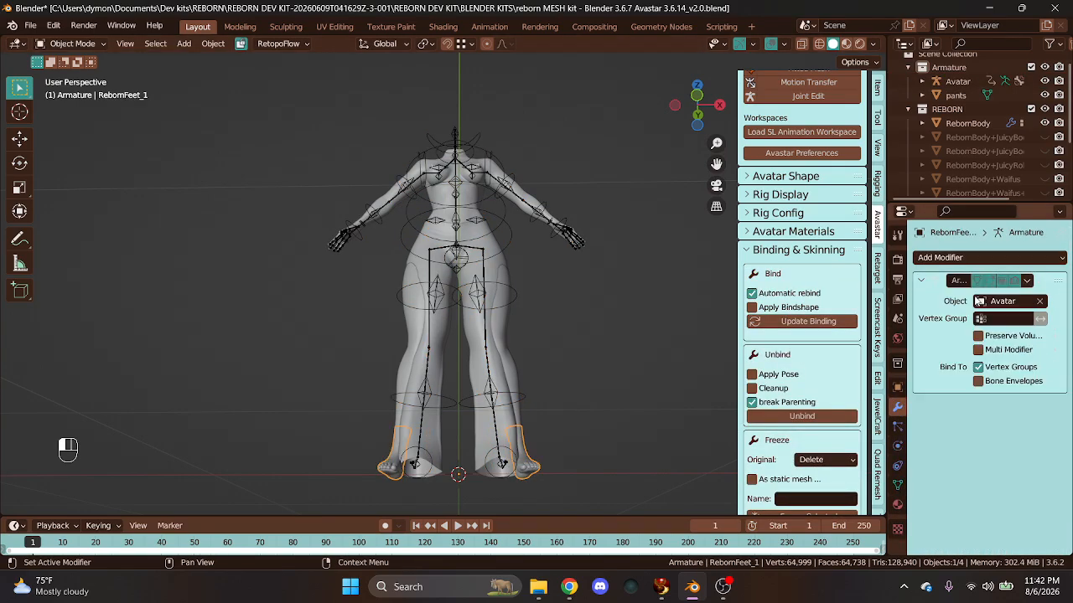
# - Clear all pose transforms on every bone of the Avatar armature in Pose Mode and return to Object Mode
pyautogui.click(696, 114)
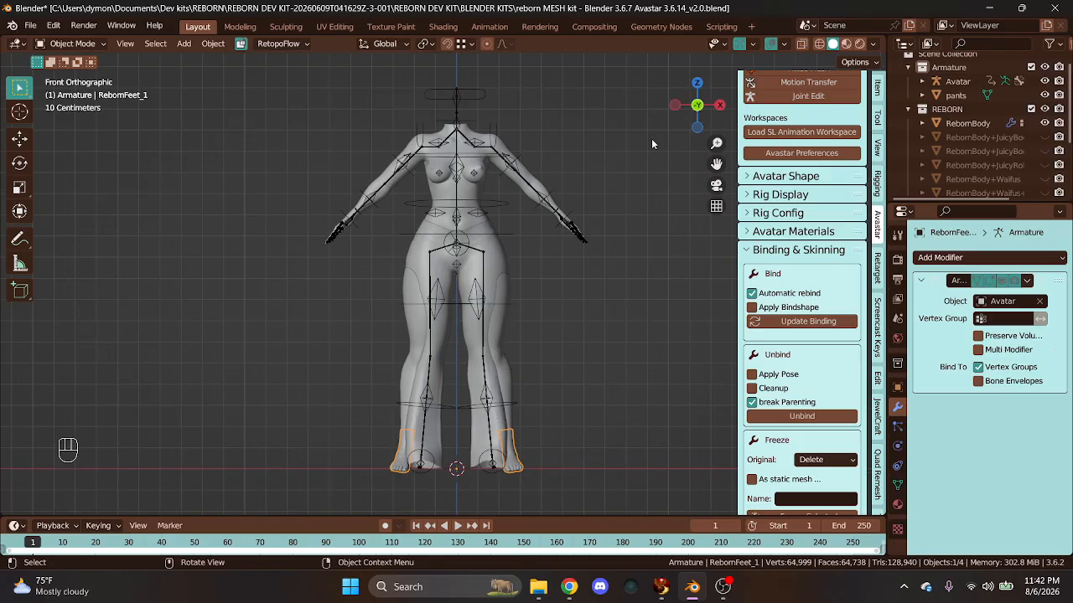
pyautogui.click(505, 305)
pyautogui.click(73, 44)
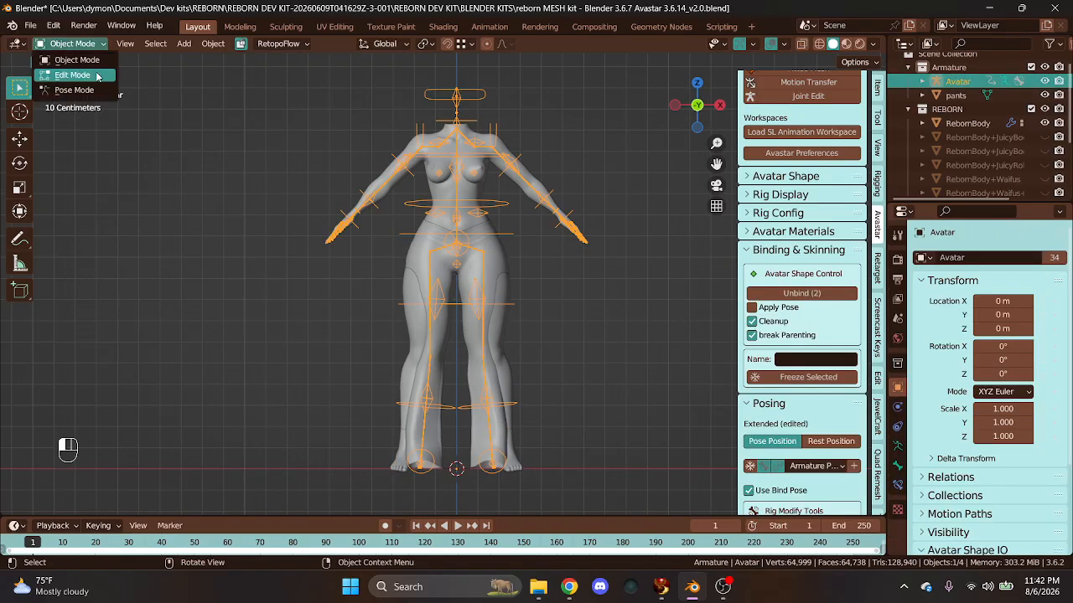
pyautogui.click(89, 94)
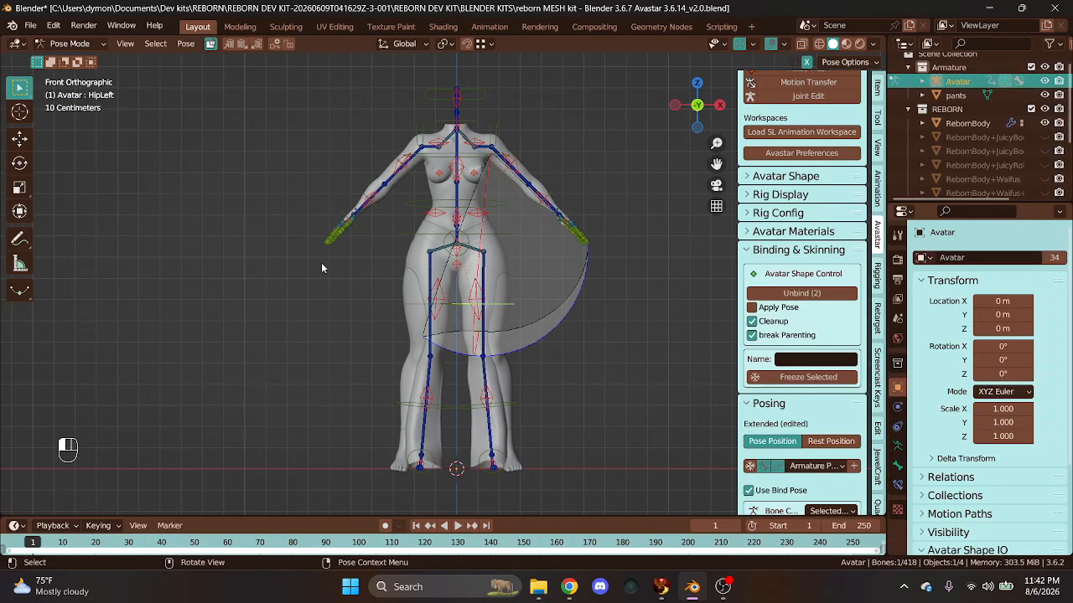
pyautogui.press('a')
pyautogui.click(185, 44)
pyautogui.moveTo(243, 74)
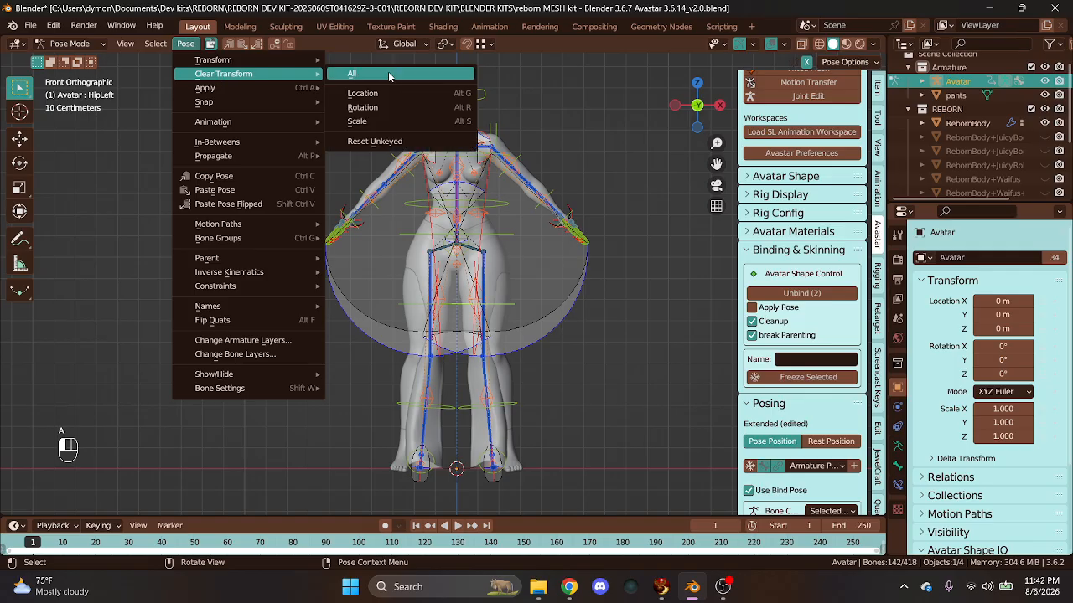
pyautogui.click(388, 74)
pyautogui.click(70, 44)
pyautogui.click(62, 56)
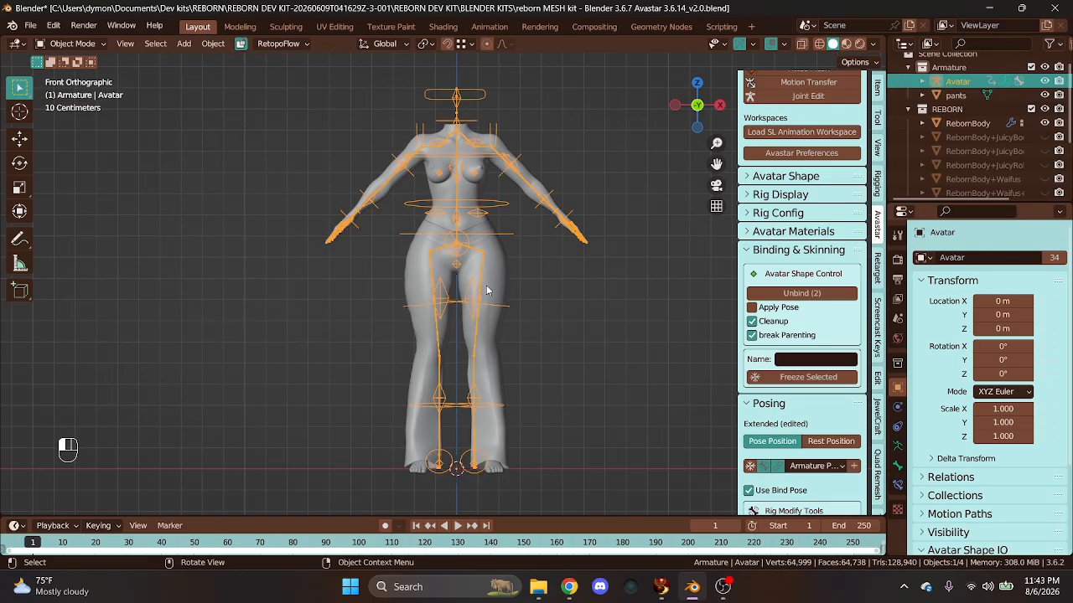
# - Select the pants together with the Avatar armature and apply the pants' scale through the Scaled Items fix
pyautogui.click(501, 259)
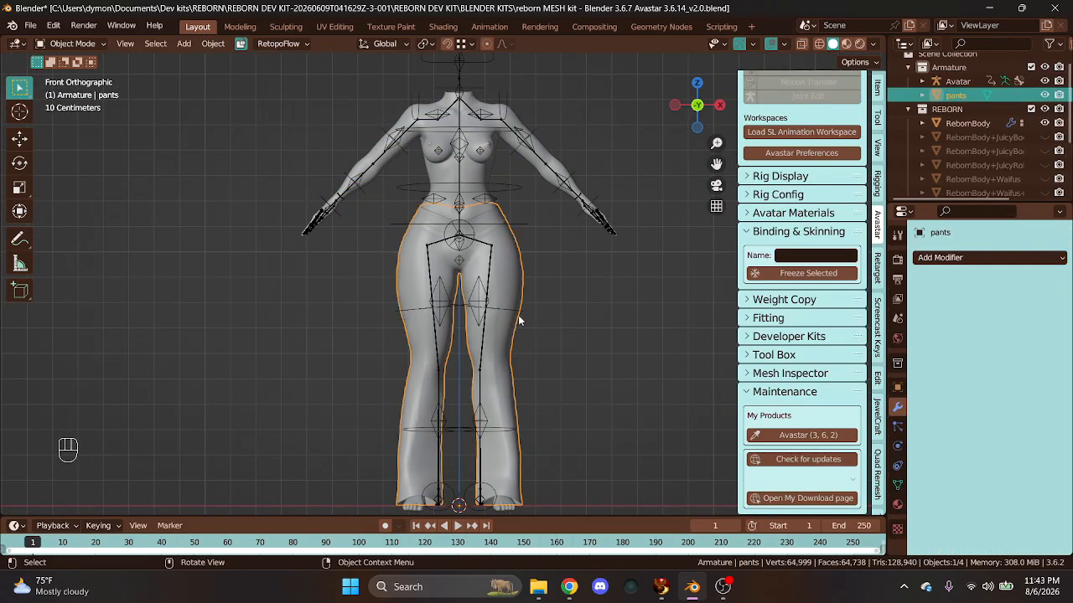
pyautogui.keyDown('shift'); pyautogui.click(516, 313); pyautogui.keyUp('shift')
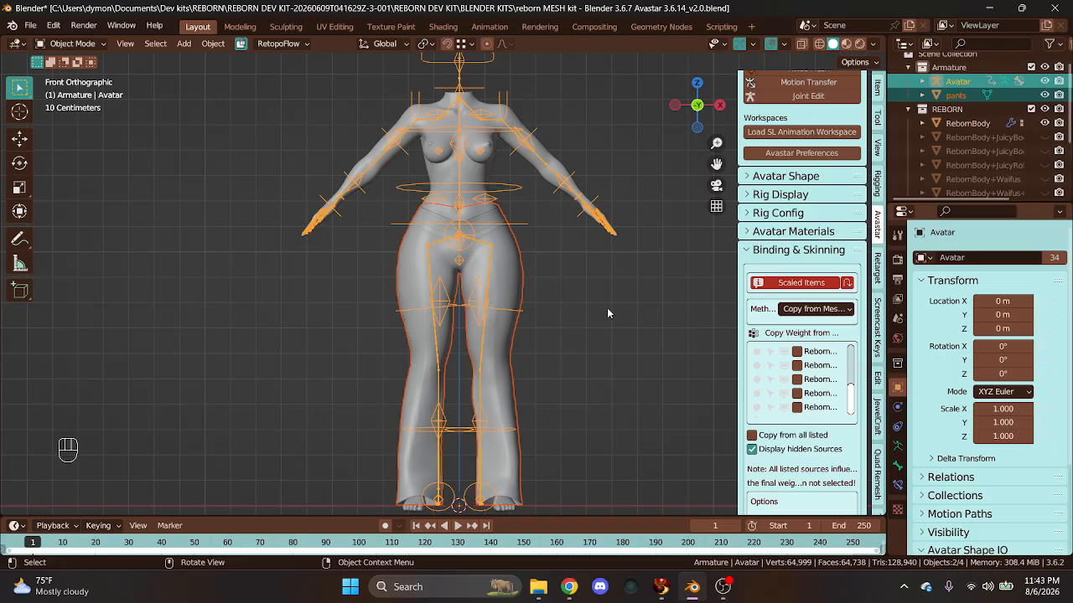
pyautogui.click(829, 284)
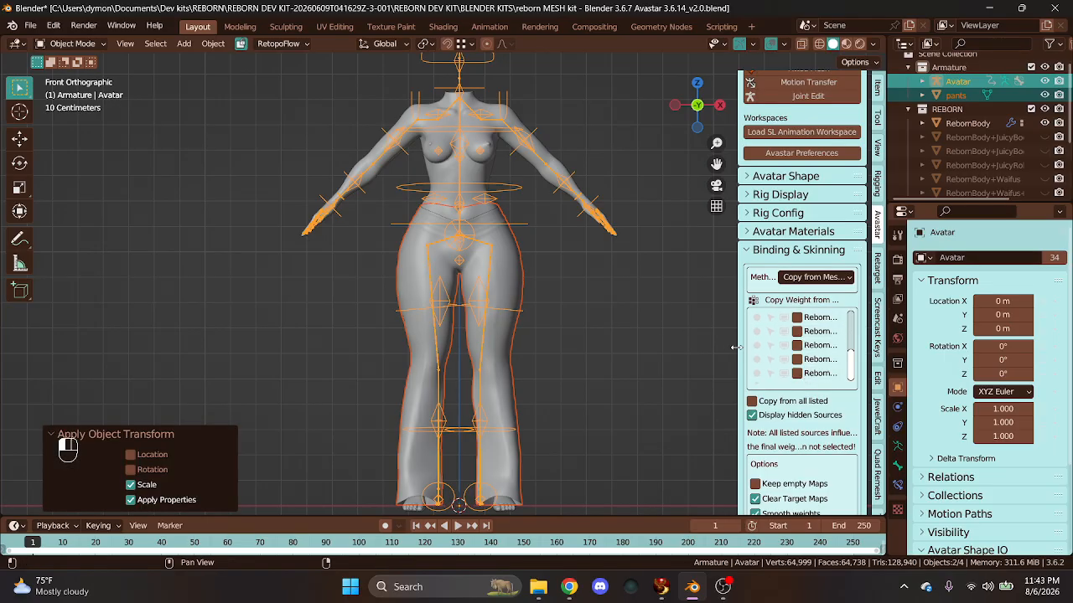
# - Bind the pants to the Avatar armature with Copy from Meshes, using RebornBody and RebornFeet_1 as weight sources
pyautogui.moveTo(735, 347); pyautogui.dragTo(672, 346)
pyautogui.scroll(6, 734, 323)
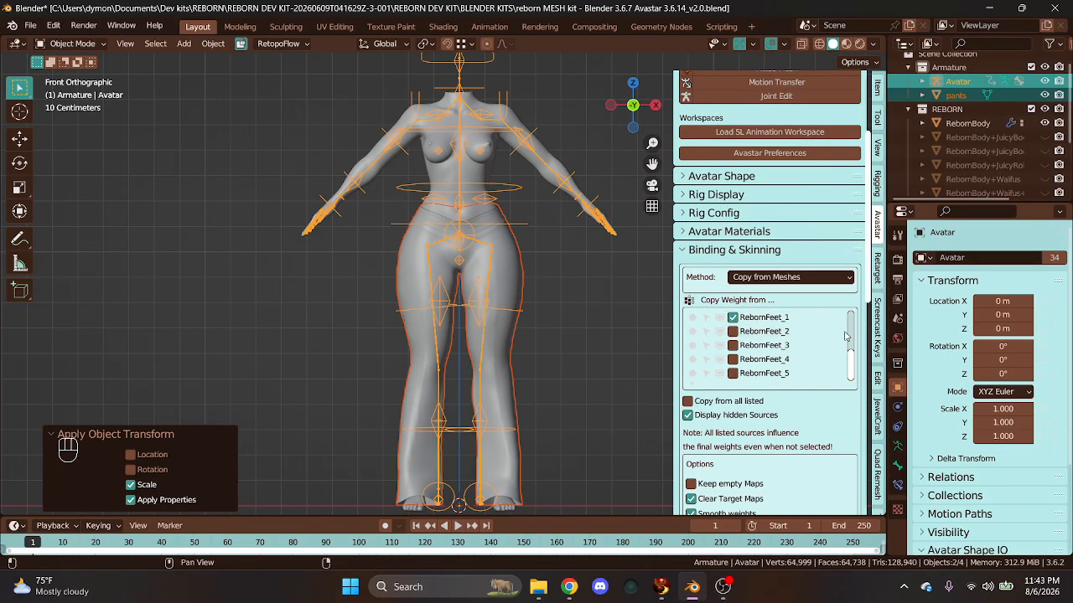
pyautogui.click(733, 318)
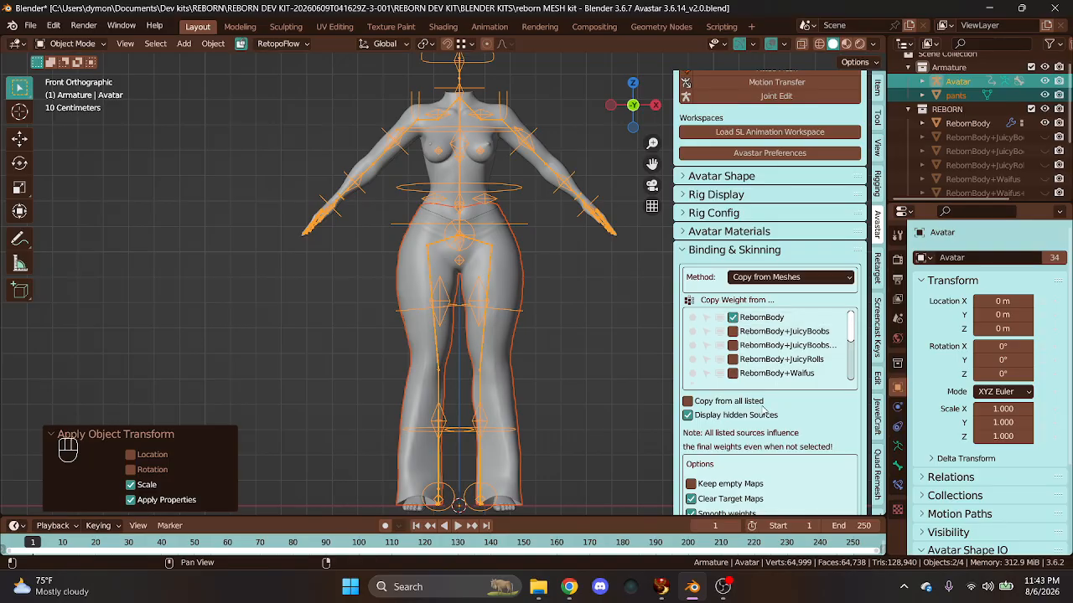
pyautogui.scroll(-4, 758, 403)
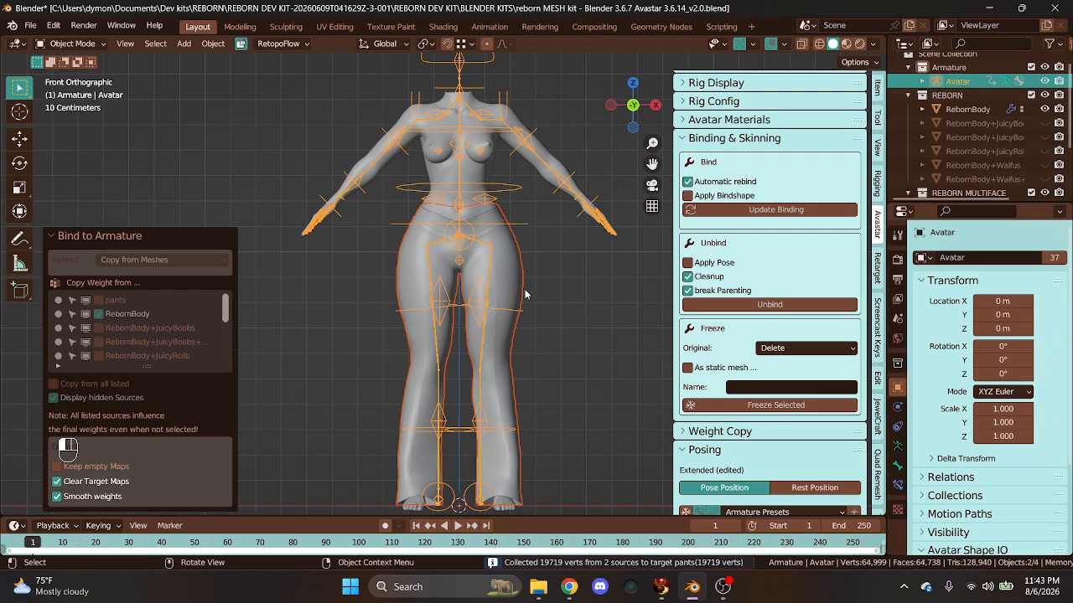
# - Put the Avatar armature in Pose Mode and rotate the HipLeft bone by about -14.7° to spread both legs
pyautogui.click(497, 306)
pyautogui.click(497, 307)
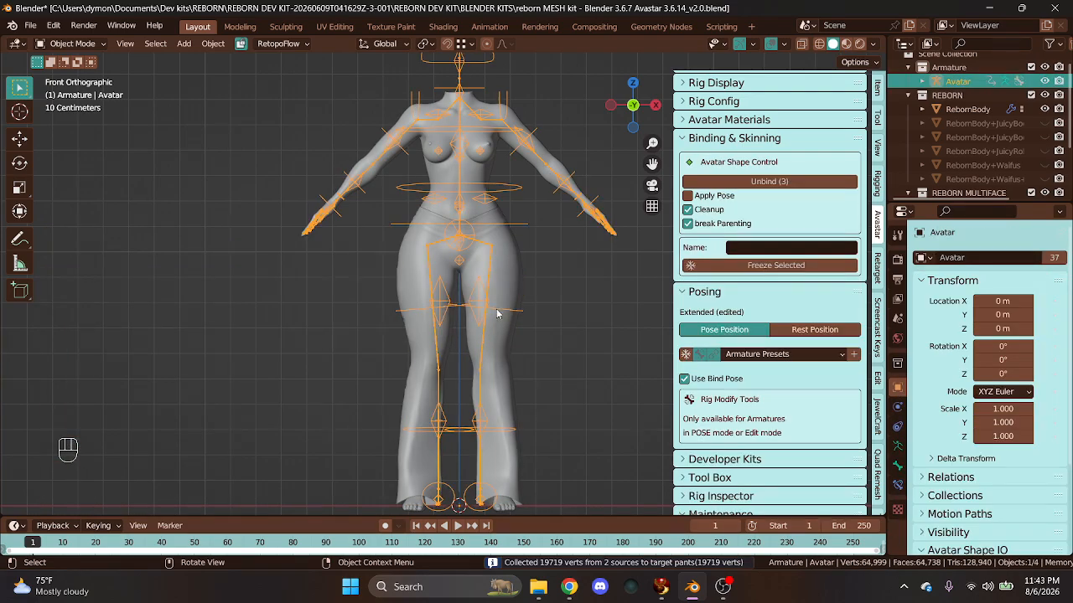
pyautogui.click(72, 43)
pyautogui.click(74, 89)
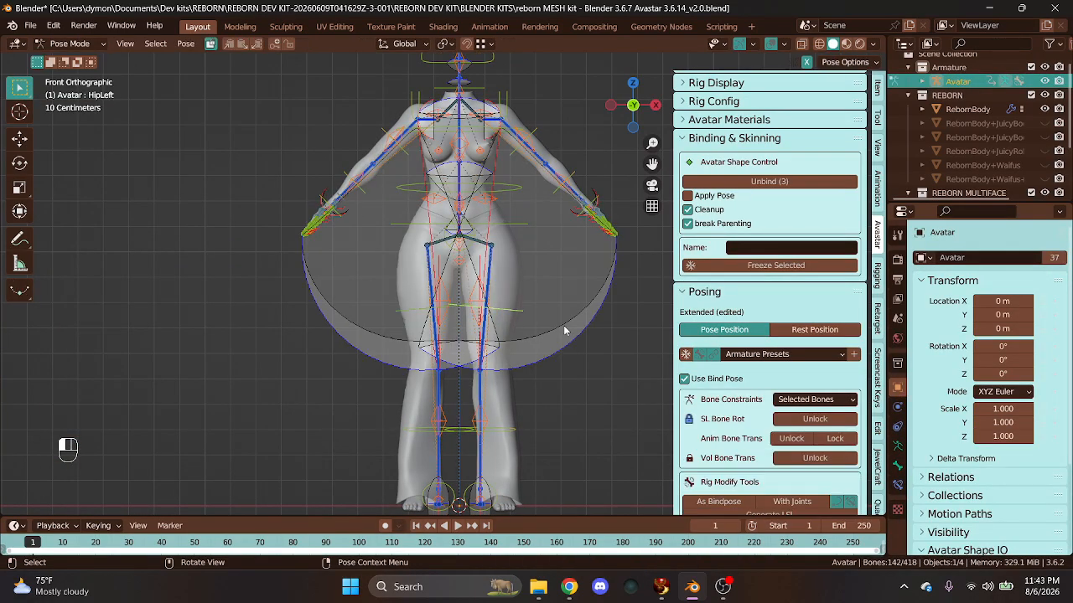
pyautogui.click(514, 314)
pyautogui.press('r')
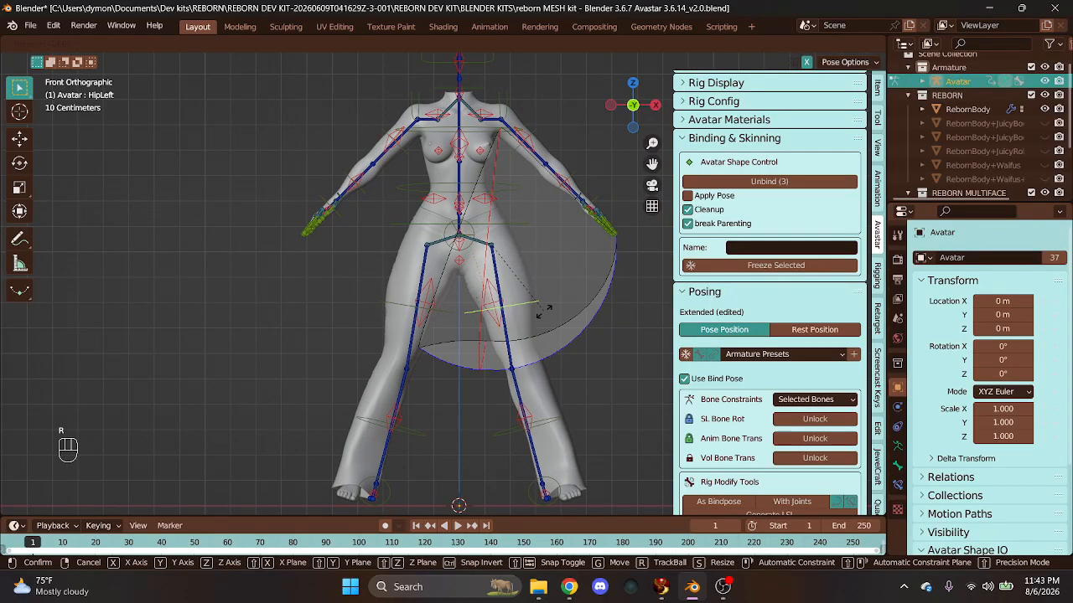
pyautogui.click(544, 310)
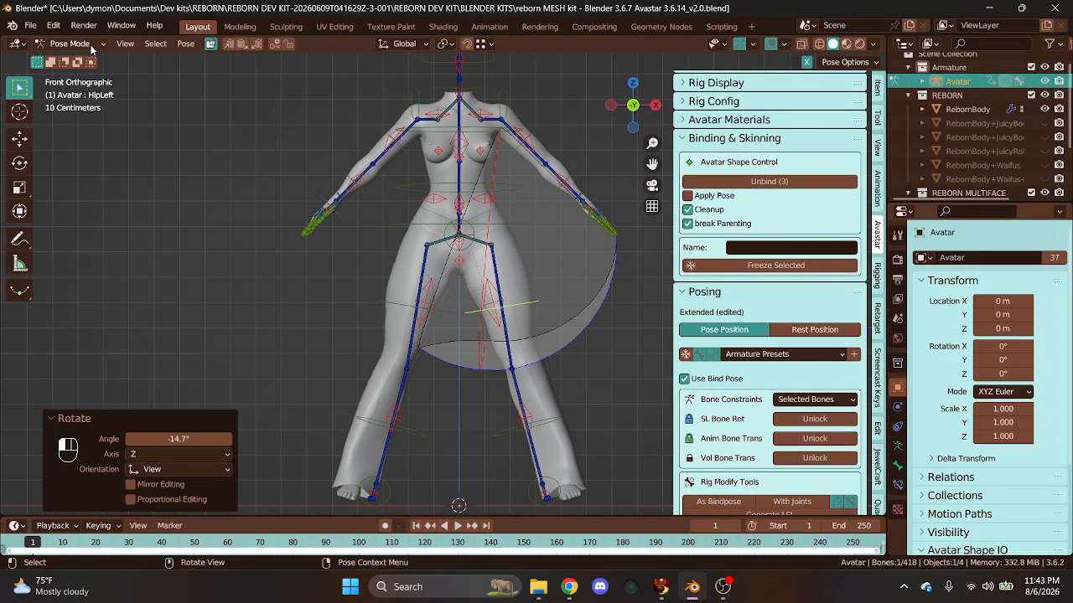
# - Return to Object Mode, bring the pants into Weight Paint mode and select all their vertices with vertex selection on
pyautogui.click(70, 43)
pyautogui.click(74, 60)
pyautogui.click(457, 284)
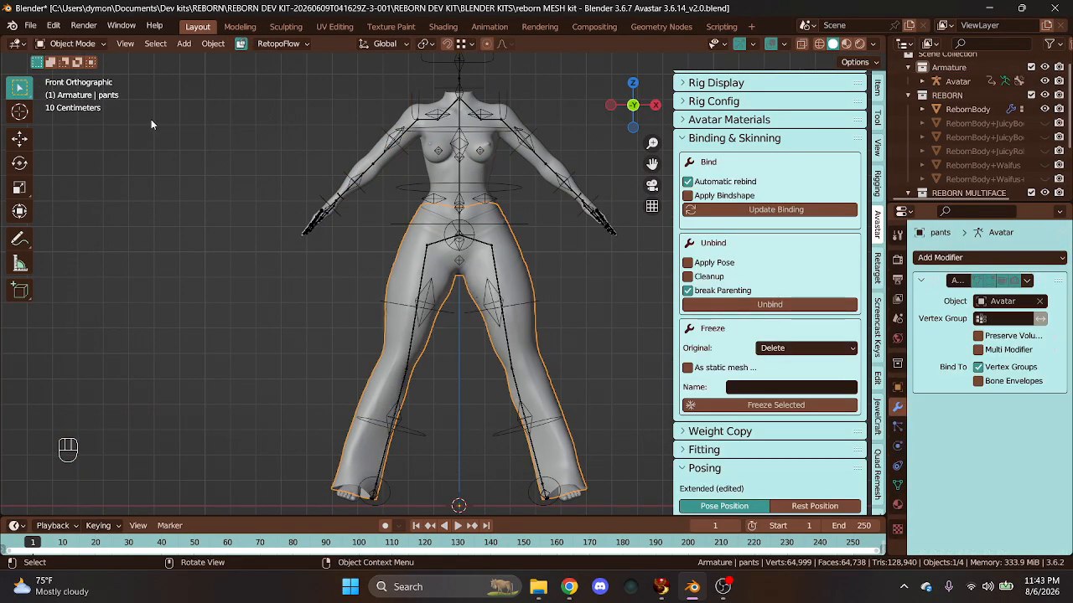
pyautogui.click(70, 43)
pyautogui.click(84, 120)
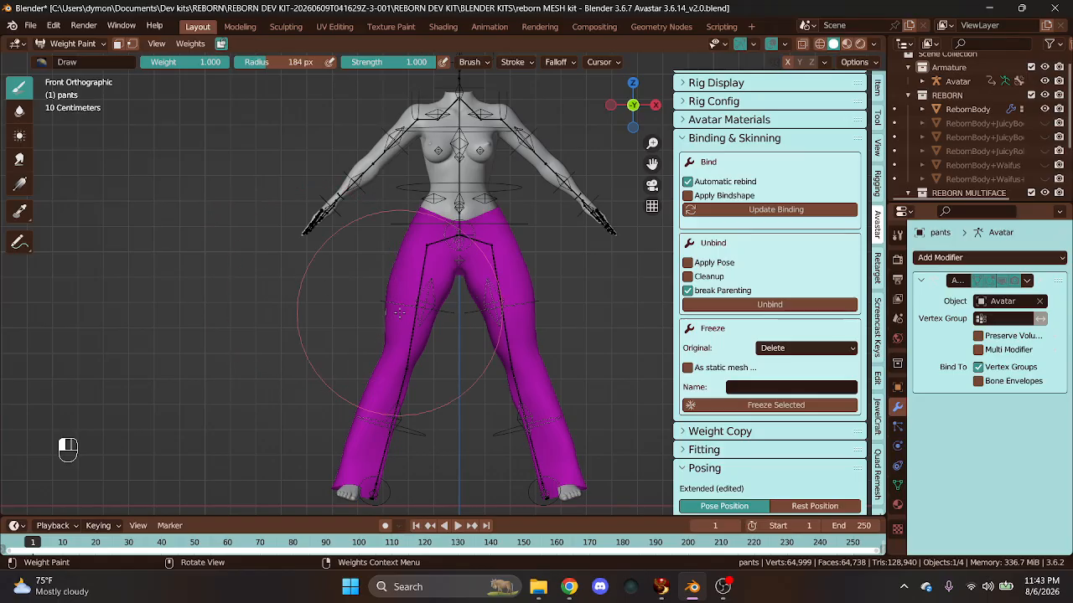
pyautogui.press('v')
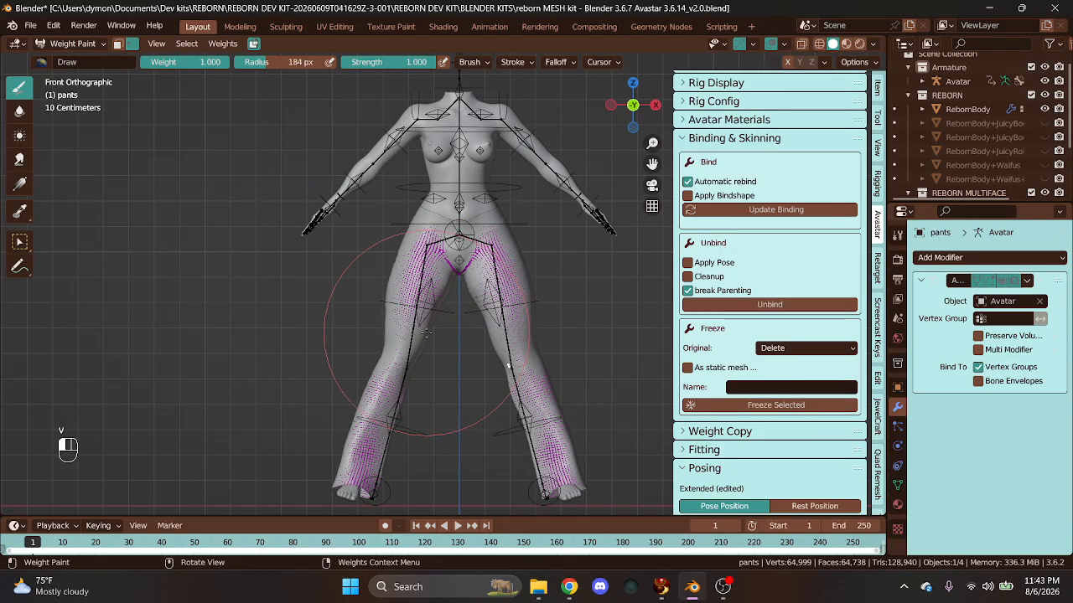
pyautogui.press('a')
# - Smooth the pants' vertex weights for All Groups with a factor of 0.500 and 4 iterations
pyautogui.click(232, 47)
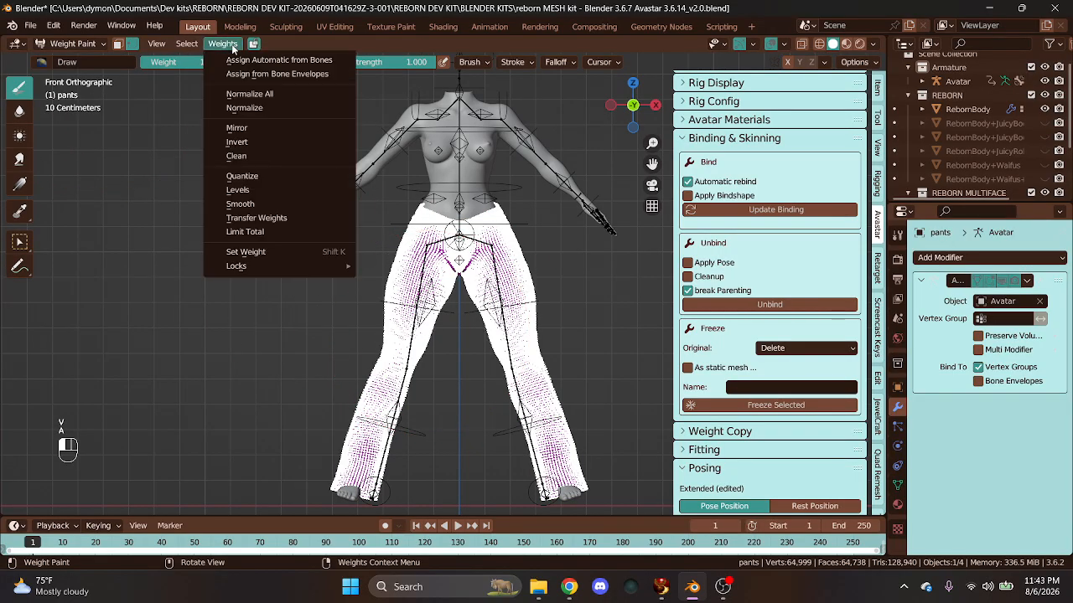
pyautogui.click(239, 204)
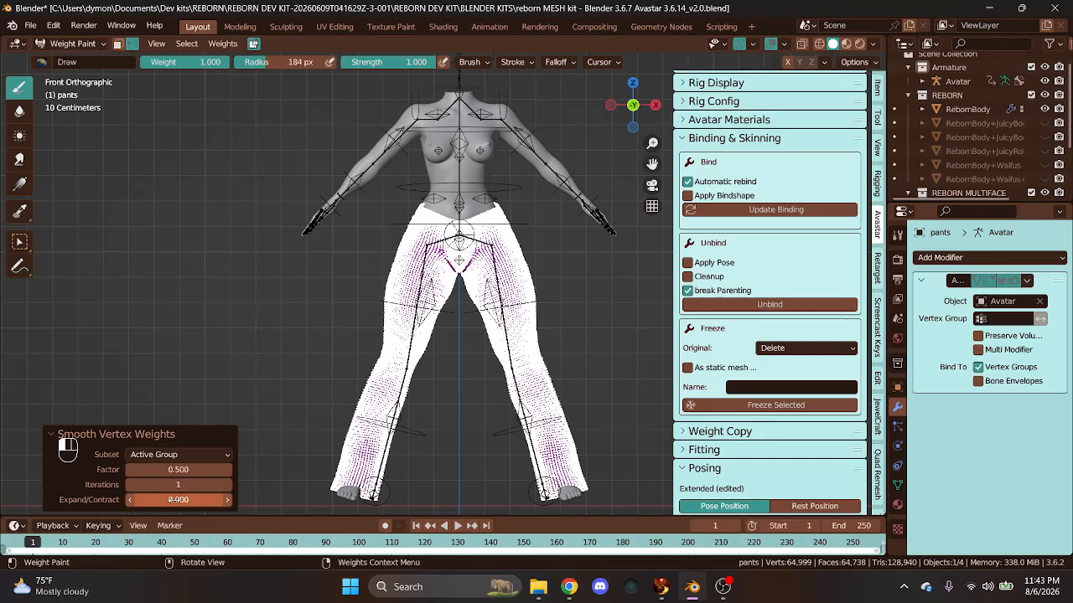
pyautogui.click(178, 455)
pyautogui.click(172, 501)
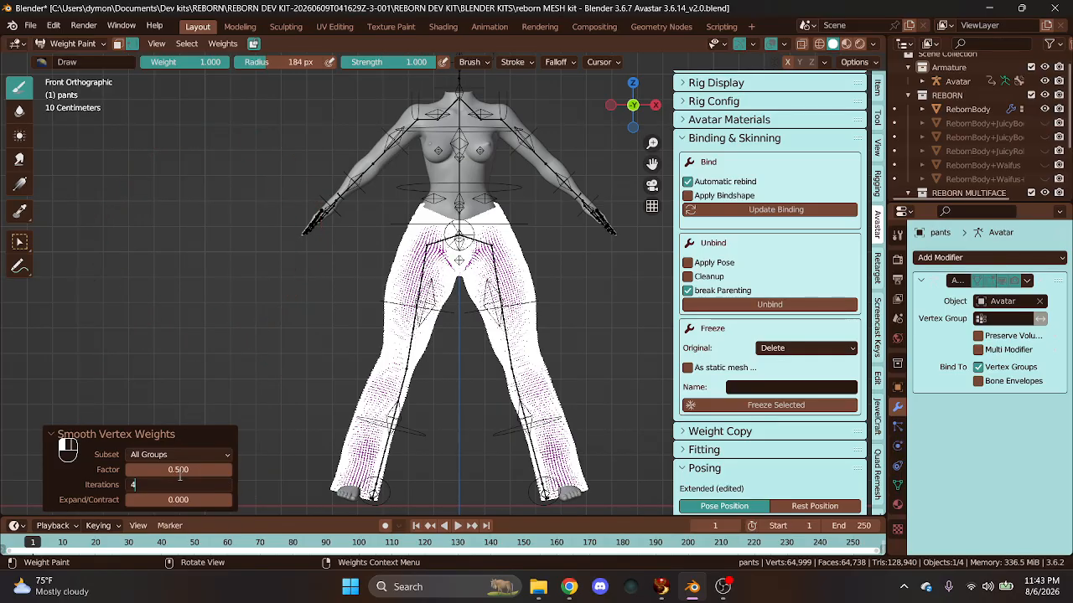
pyautogui.press('Return')
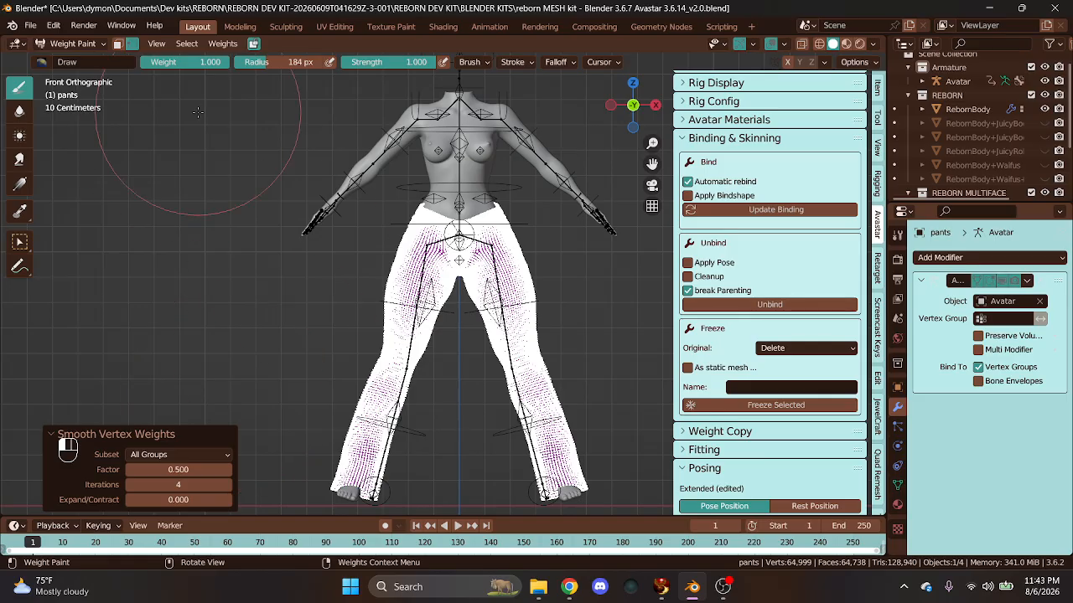
# - Repeat the weight smoothing on all groups of the pants three more times with the same settings
pyautogui.click(222, 44)
pyautogui.click(243, 204)
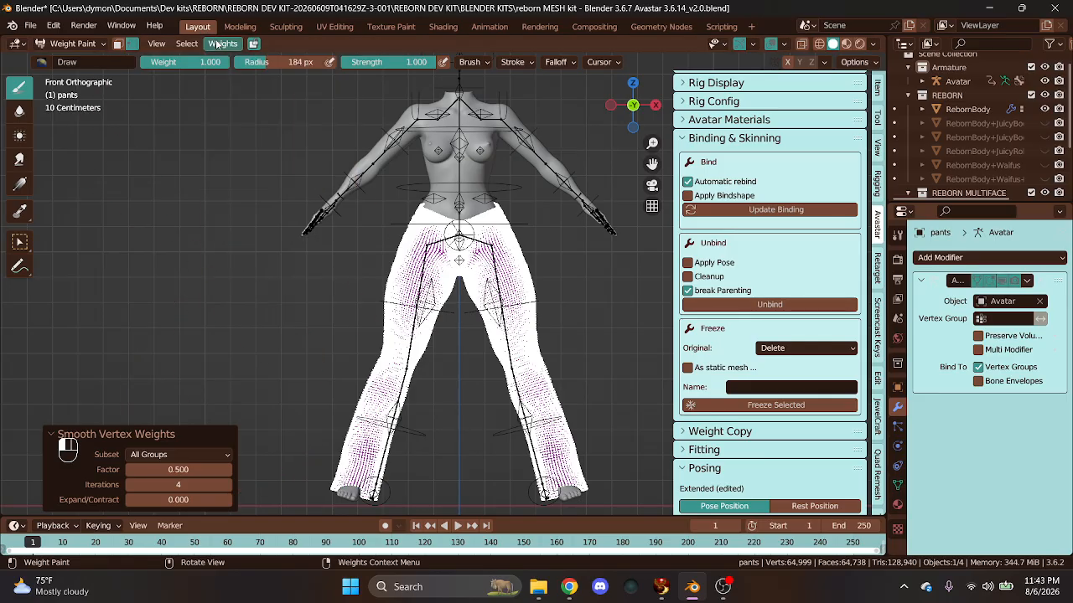
pyautogui.click(221, 44)
pyautogui.click(254, 204)
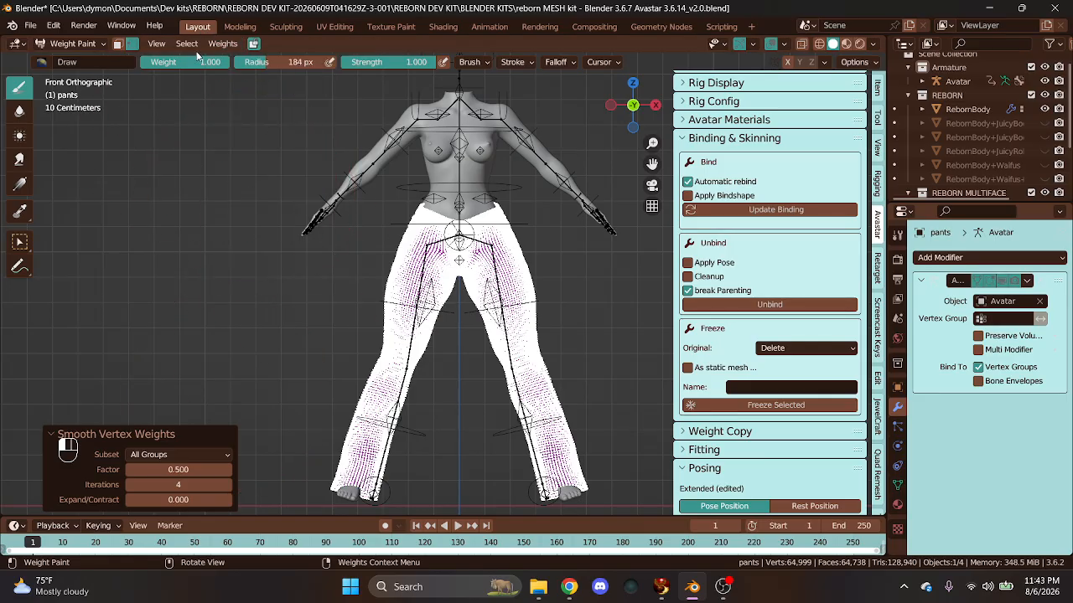
pyautogui.click(222, 43)
pyautogui.click(232, 207)
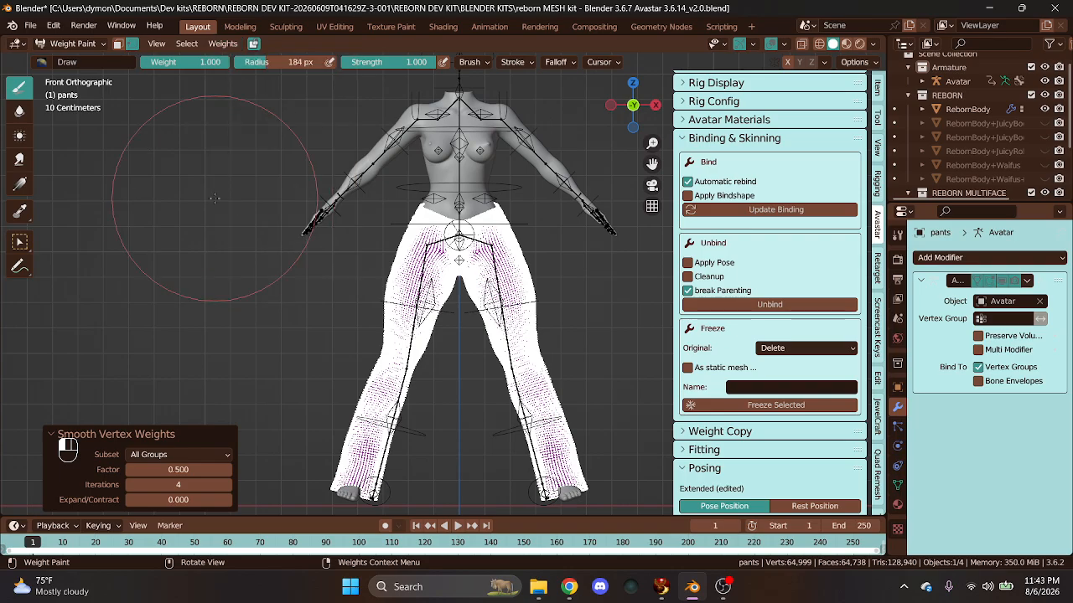
# - Return the pants to Object Mode and open them in the Sculpting workspace with a close view of the buttocks
pyautogui.click(71, 43)
pyautogui.click(74, 57)
pyautogui.scroll(4, 429, 321)
pyautogui.scroll(-4, 499, 328)
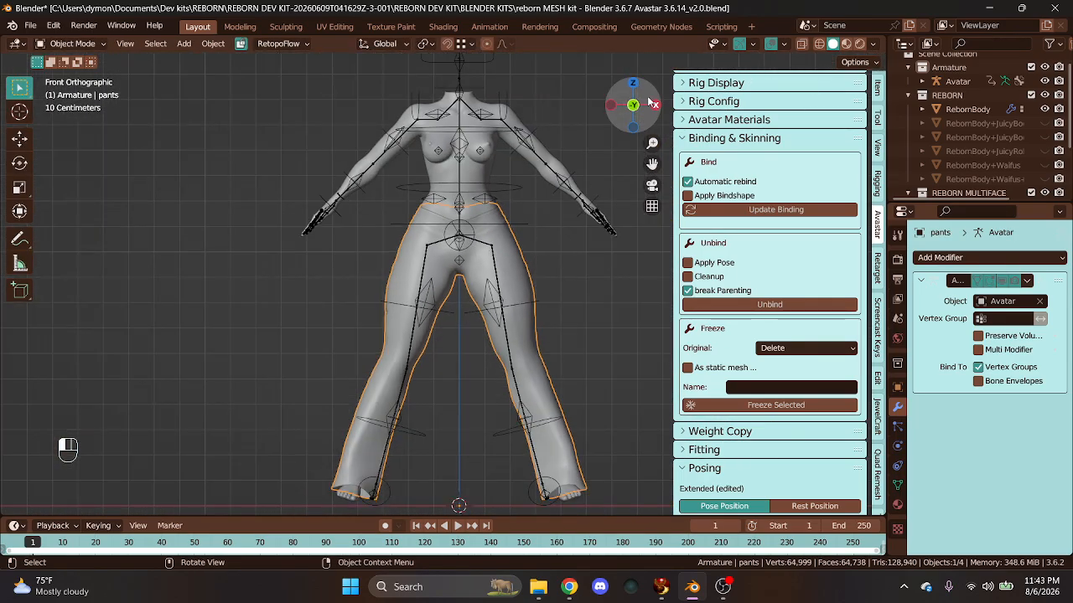
pyautogui.moveTo(635, 106); pyautogui.dragTo(453, 132)
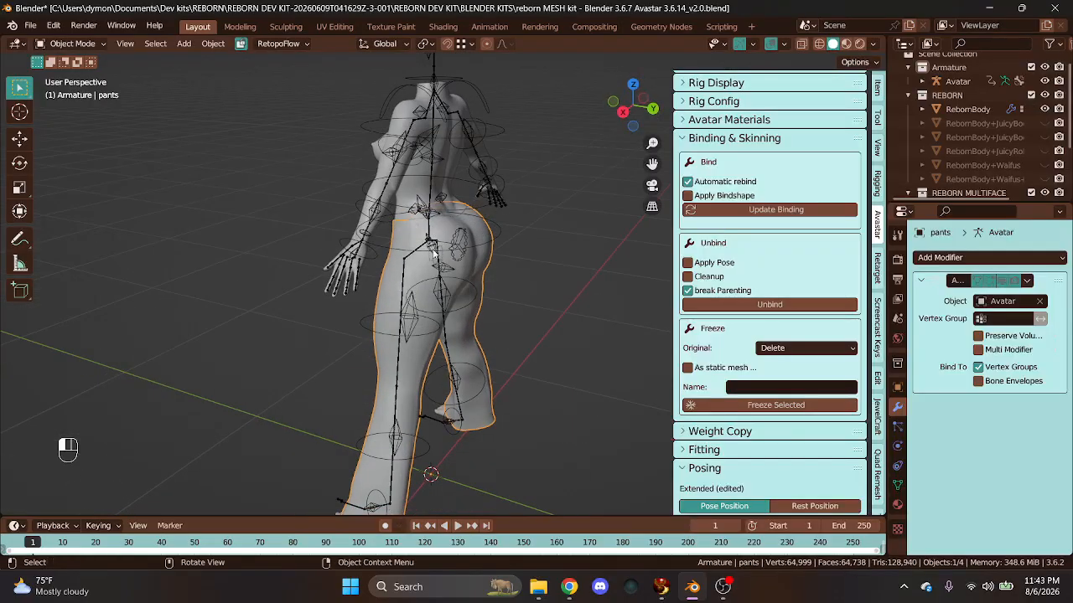
pyautogui.click(285, 26)
pyautogui.scroll(2, 759, 201)
pyautogui.moveTo(854, 101)
pyautogui.mouseDown()
pyautogui.moveTo(637, 113)
pyautogui.moveTo(695, 192)
pyautogui.mouseUp()
pyautogui.scroll(3, 634, 263)
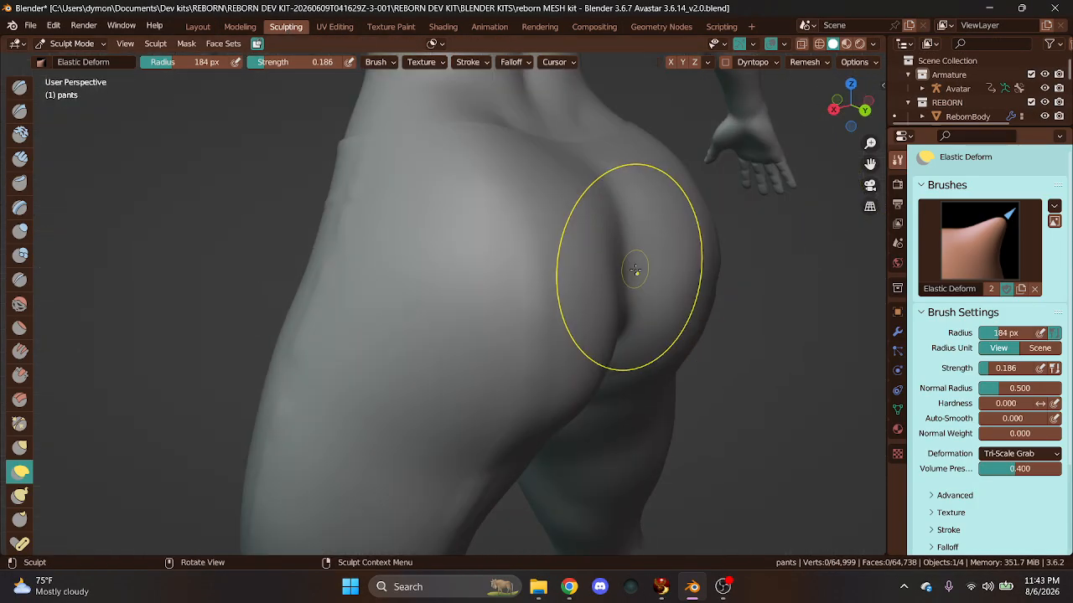
# - Try Flat lighting for the solid viewport shading and switch back to Studio lighting
pyautogui.click(846, 44)
pyautogui.click(832, 44)
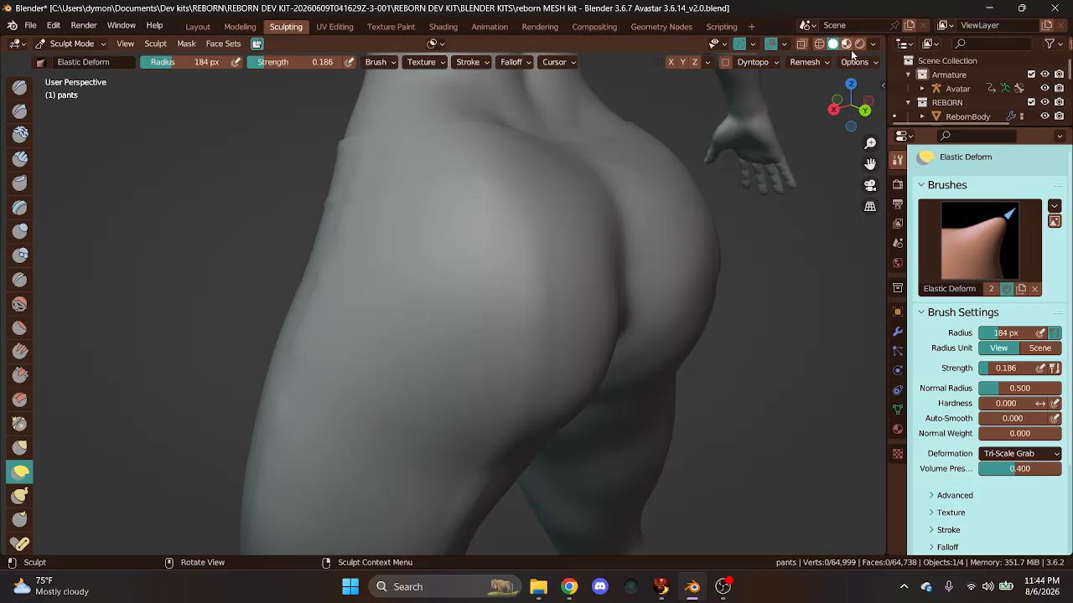
pyautogui.click(874, 45)
pyautogui.click(909, 111)
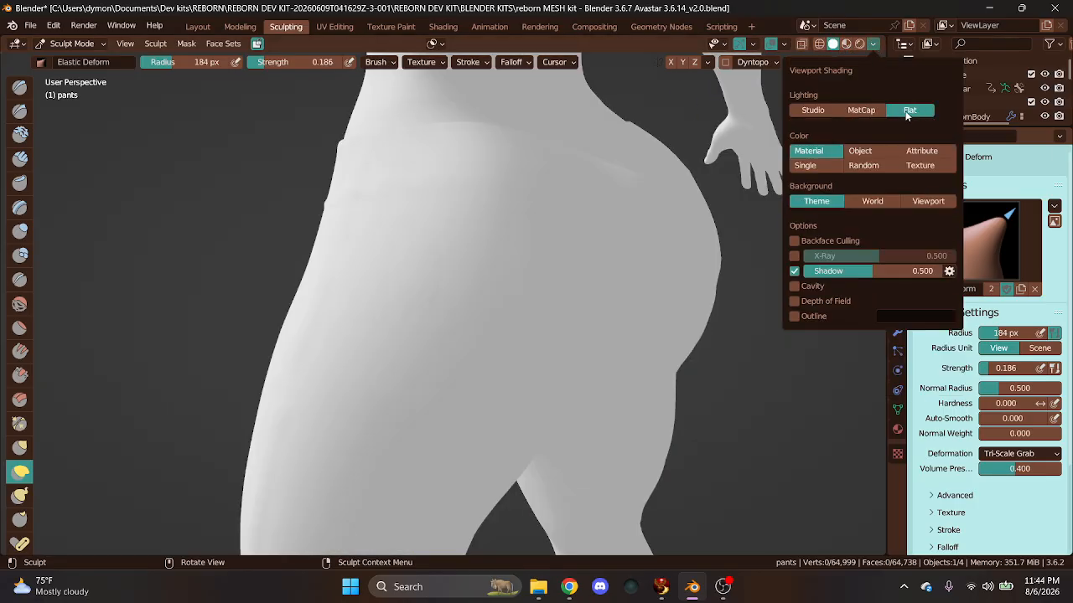
pyautogui.click(813, 111)
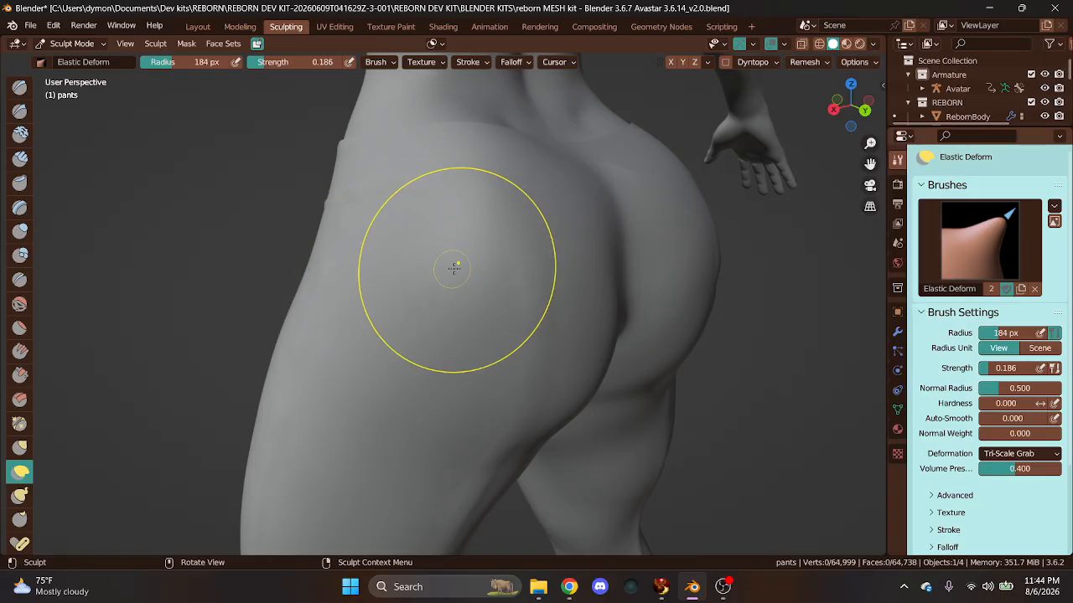
# - Examine the posed pants' waistband, hips and legs from the side, back and front, and return to the Layout workspace
pyautogui.moveTo(850, 107)
pyautogui.mouseDown()
pyautogui.moveTo(813, 113)
pyautogui.moveTo(838, 108)
pyautogui.mouseUp()
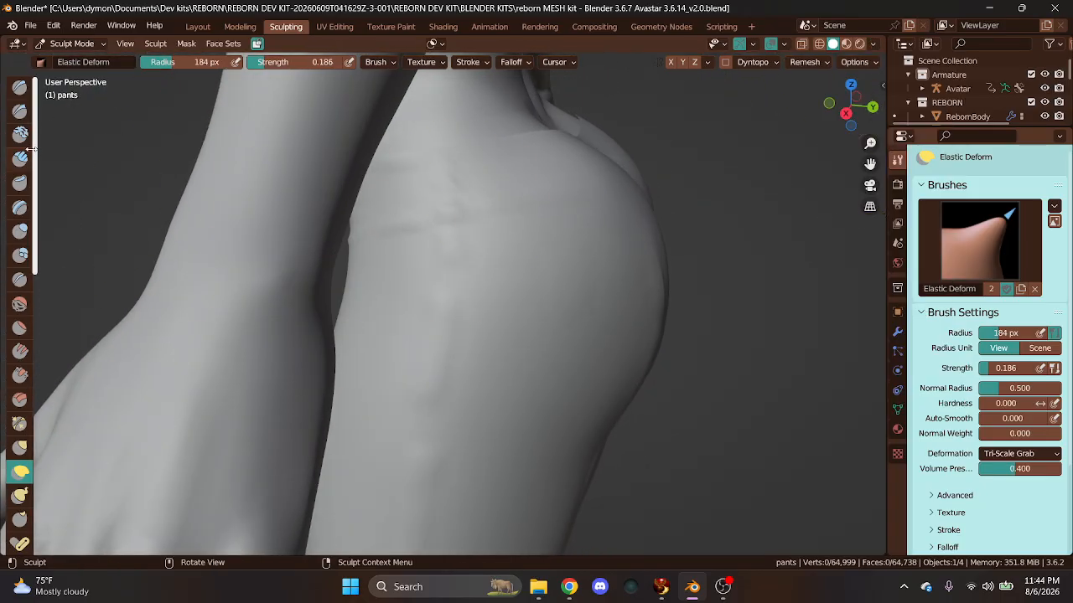
pyautogui.press('x')
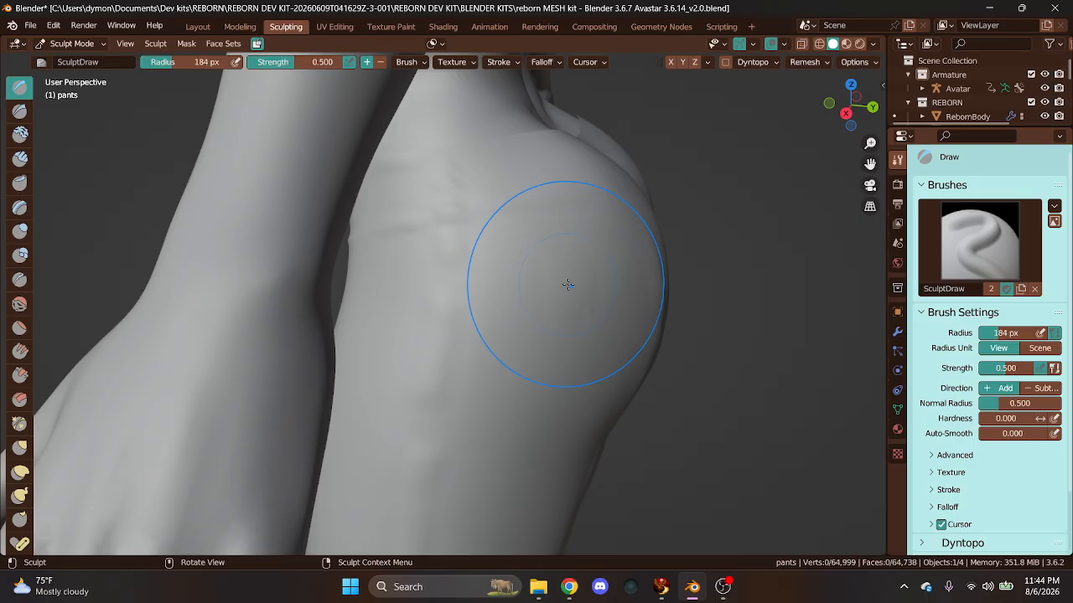
pyautogui.scroll(-5, 732, 268)
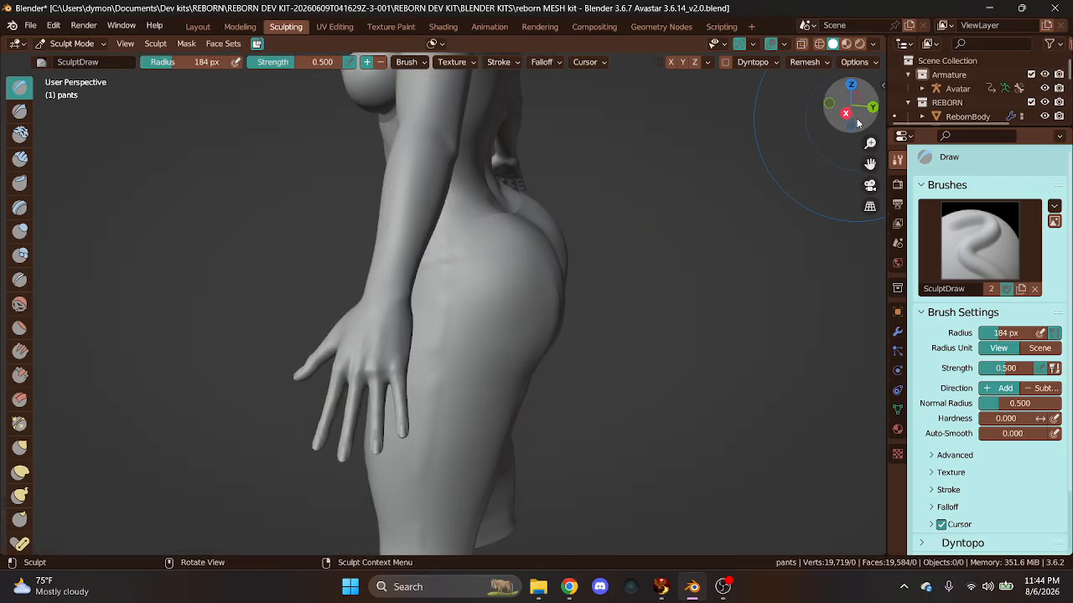
pyautogui.moveTo(849, 107); pyautogui.dragTo(831, 109)
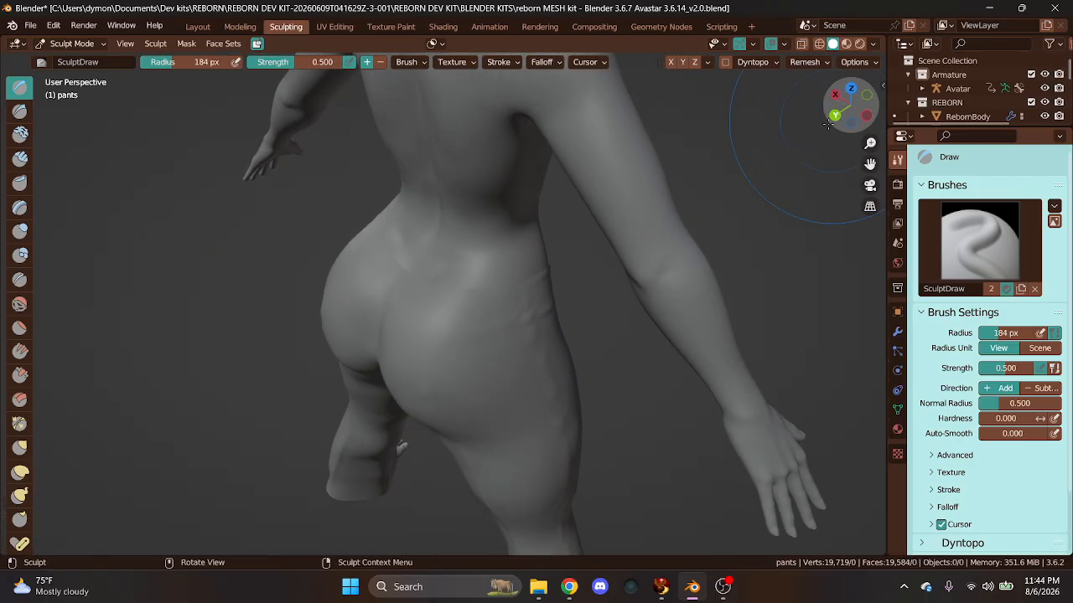
pyautogui.scroll(4, 522, 335)
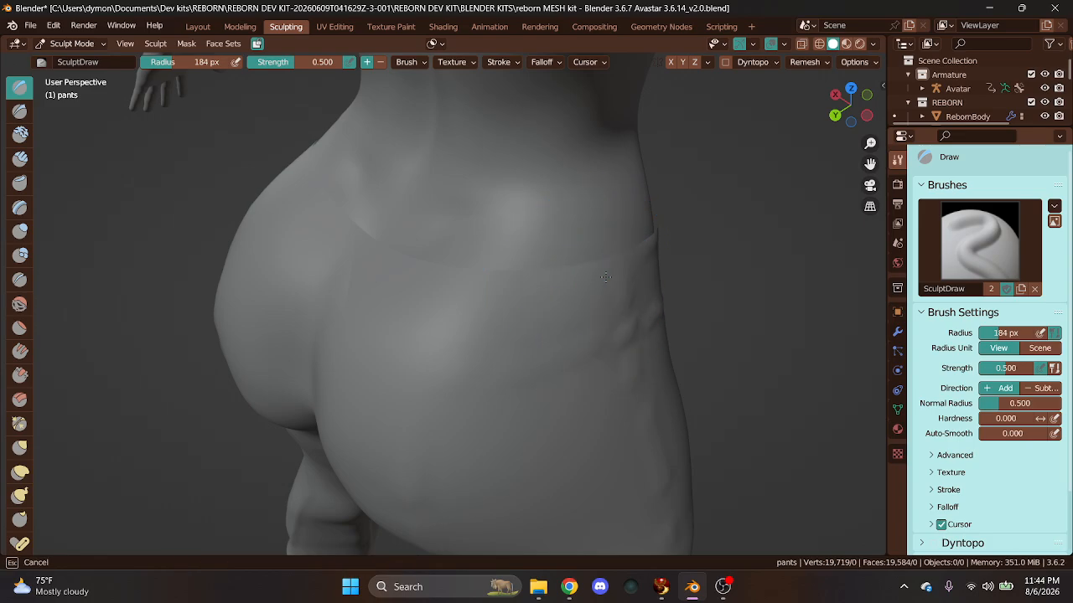
pyautogui.scroll(-2, 746, 201)
pyautogui.moveTo(848, 102); pyautogui.dragTo(633, 74)
pyautogui.scroll(-2, 613, 352)
pyautogui.scroll(-2, 662, 371)
pyautogui.scroll(3, 776, 266)
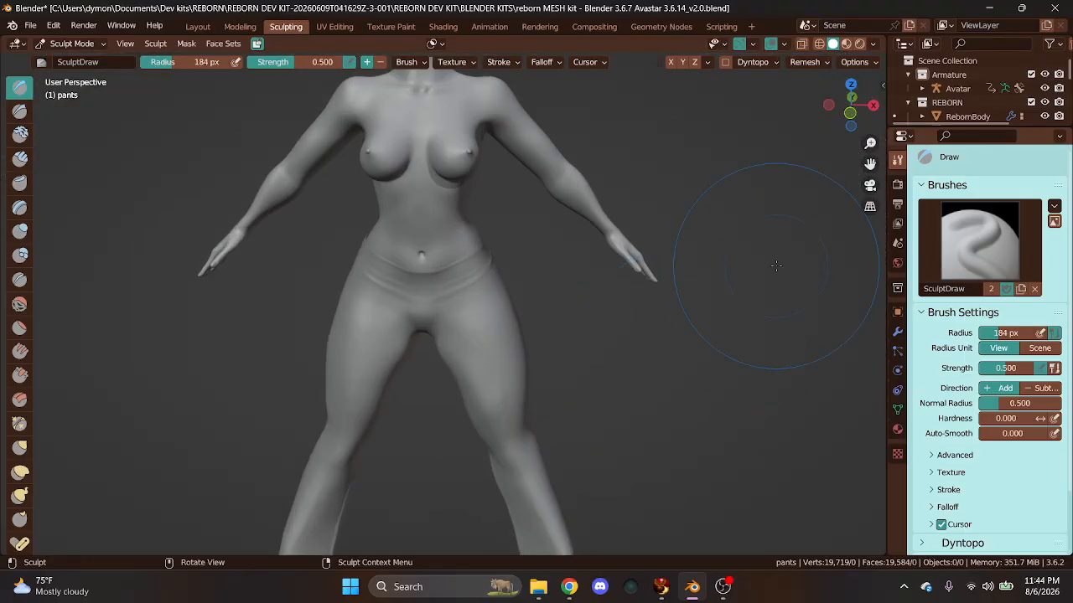
pyautogui.click(849, 110)
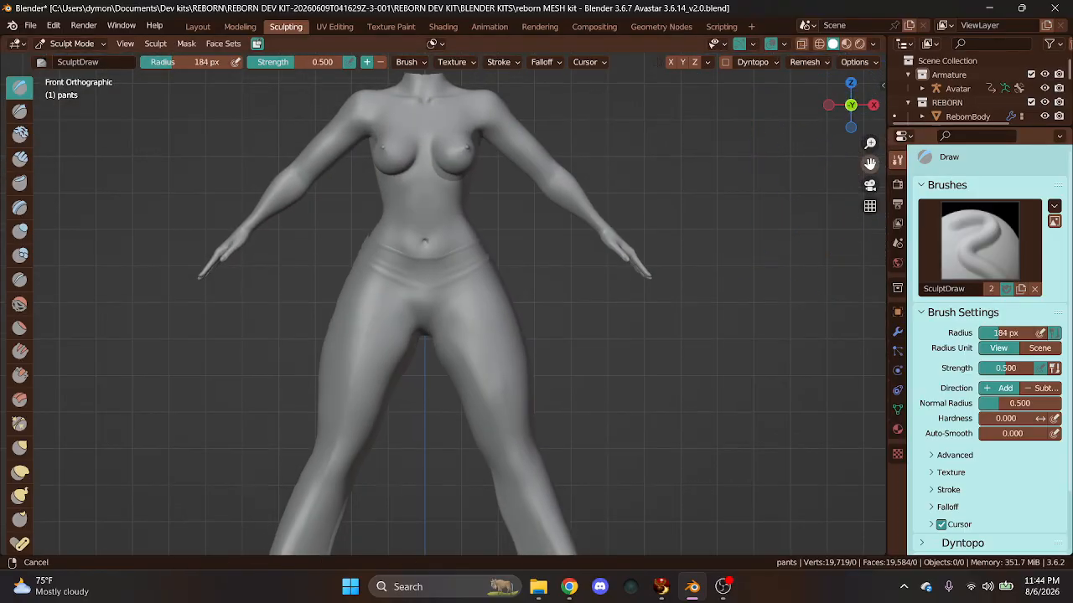
pyautogui.moveTo(870, 164); pyautogui.dragTo(869, 42)
pyautogui.scroll(2, 539, 77)
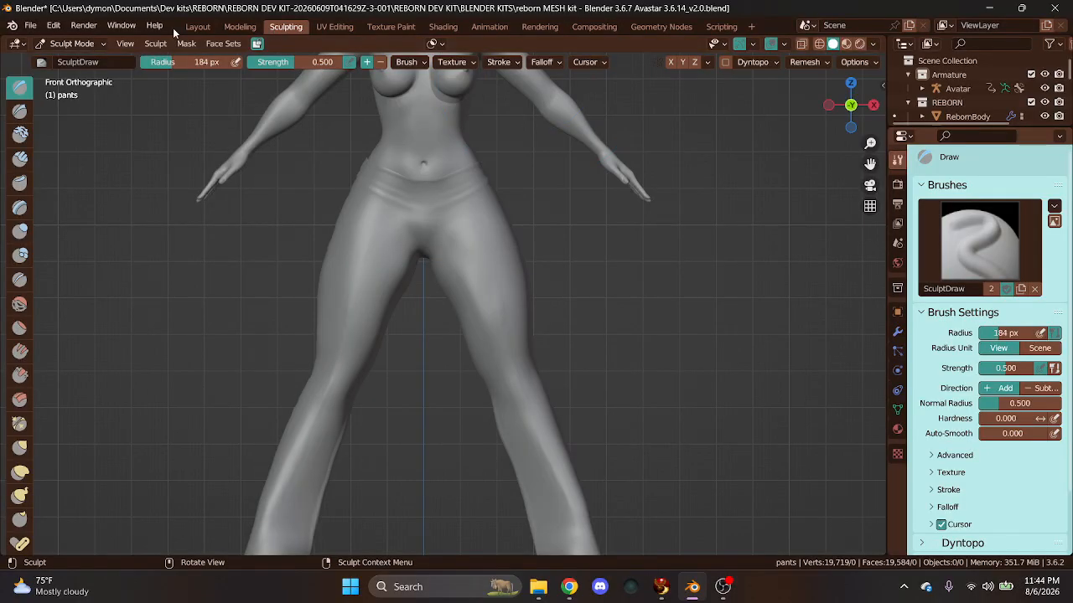
pyautogui.click(198, 26)
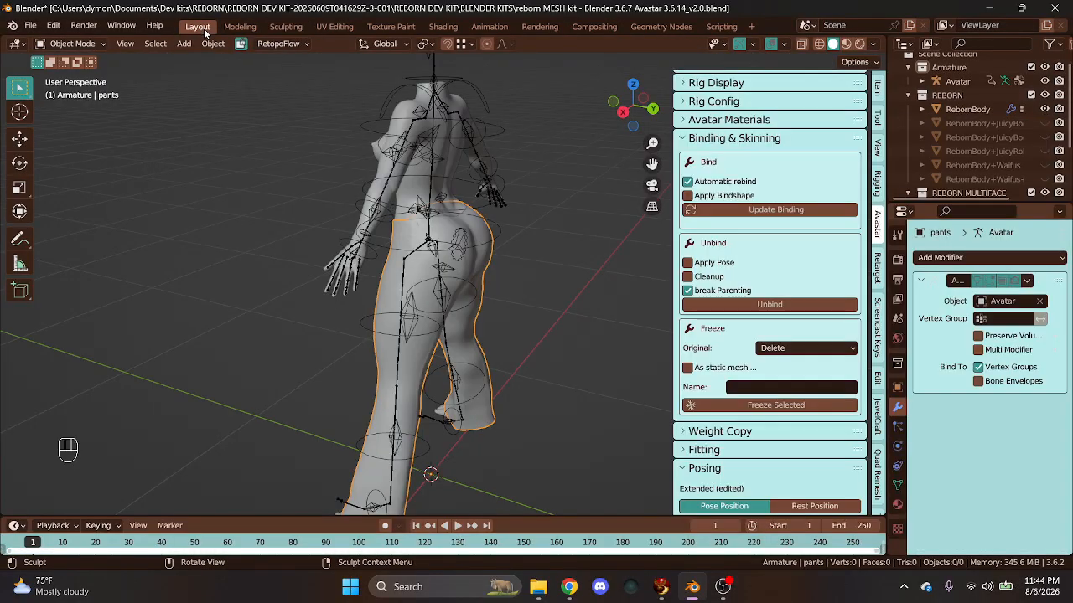
# - Clear all transforms of the left hip bone of the Avatar armature in Pose Mode to bring the legs back to their default stance
pyautogui.click(612, 102)
pyautogui.click(519, 311)
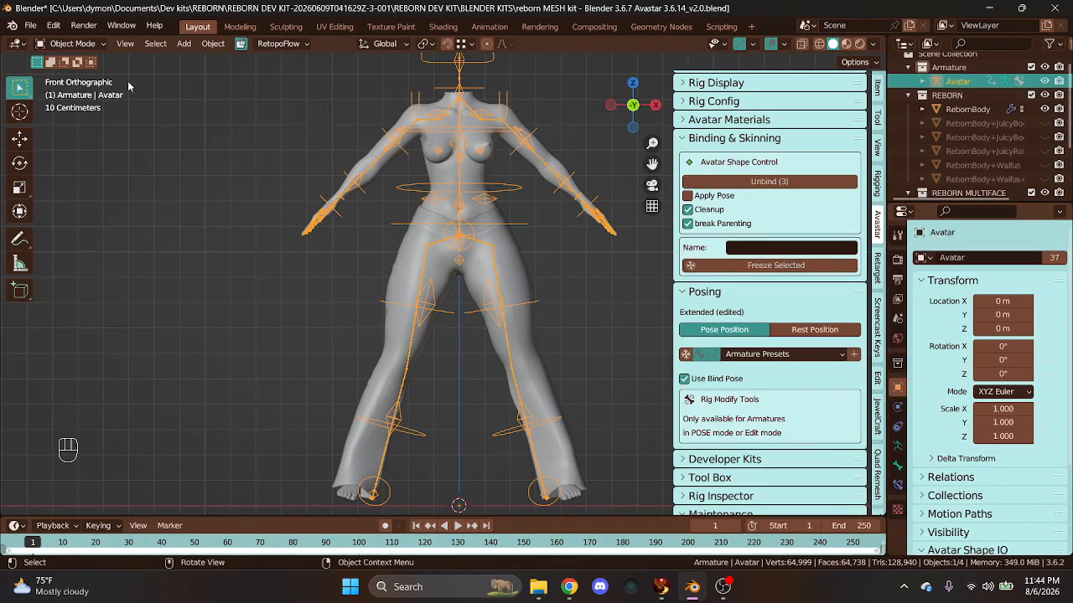
pyautogui.click(72, 44)
pyautogui.click(78, 90)
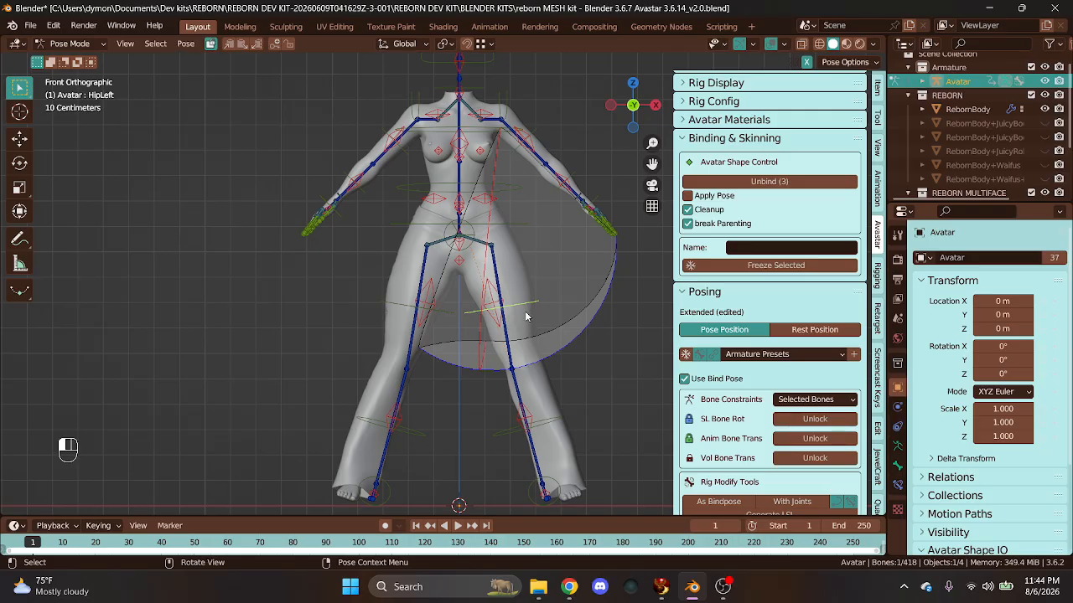
pyautogui.click(185, 44)
pyautogui.moveTo(219, 75)
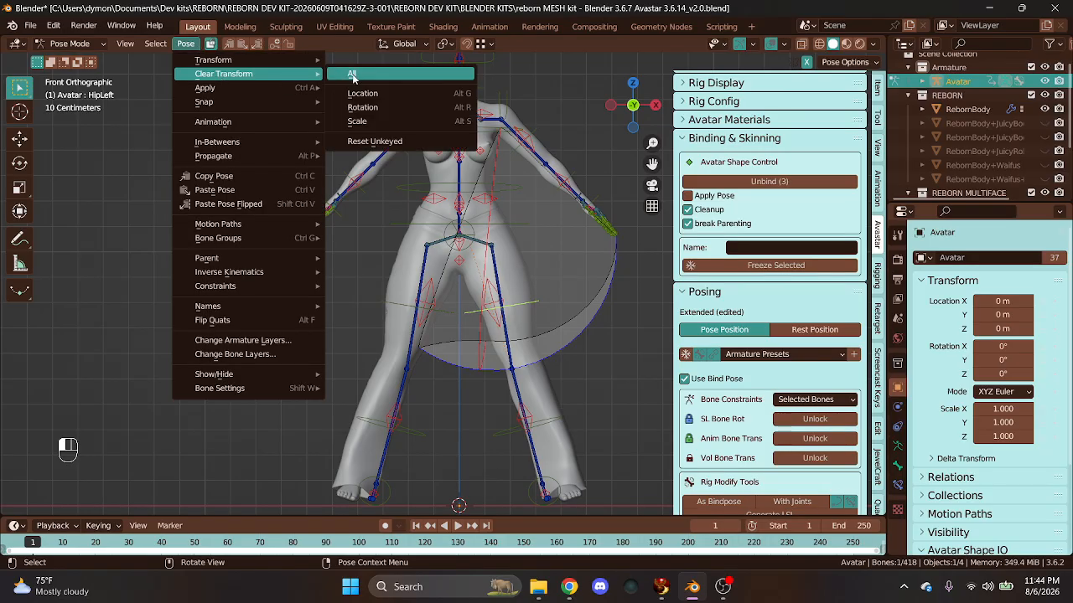
pyautogui.click(377, 74)
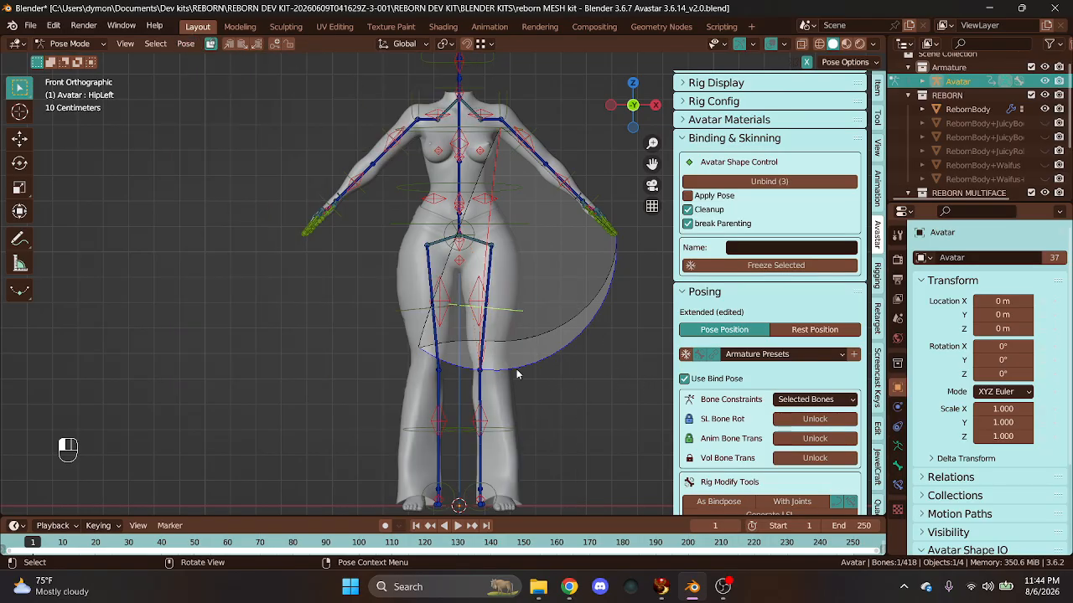
pyautogui.press('r')
pyautogui.rightClick(557, 356)
# - Return the armature to Object Mode, select the pants and apply all transforms to them
pyautogui.click(72, 43)
pyautogui.click(75, 61)
pyautogui.click(518, 268)
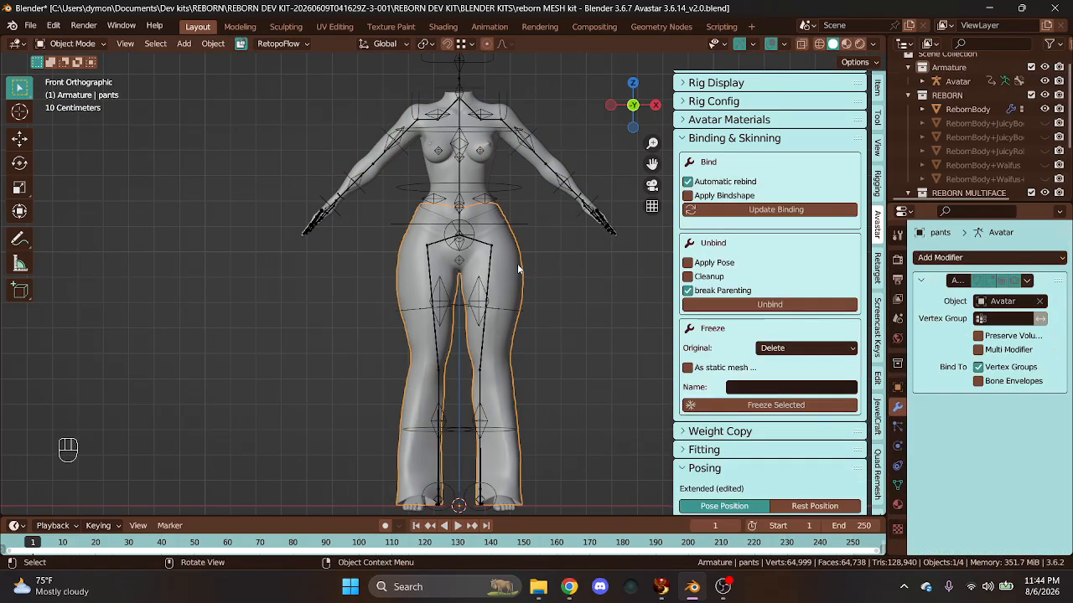
pyautogui.hotkey('ctrl', 'a')
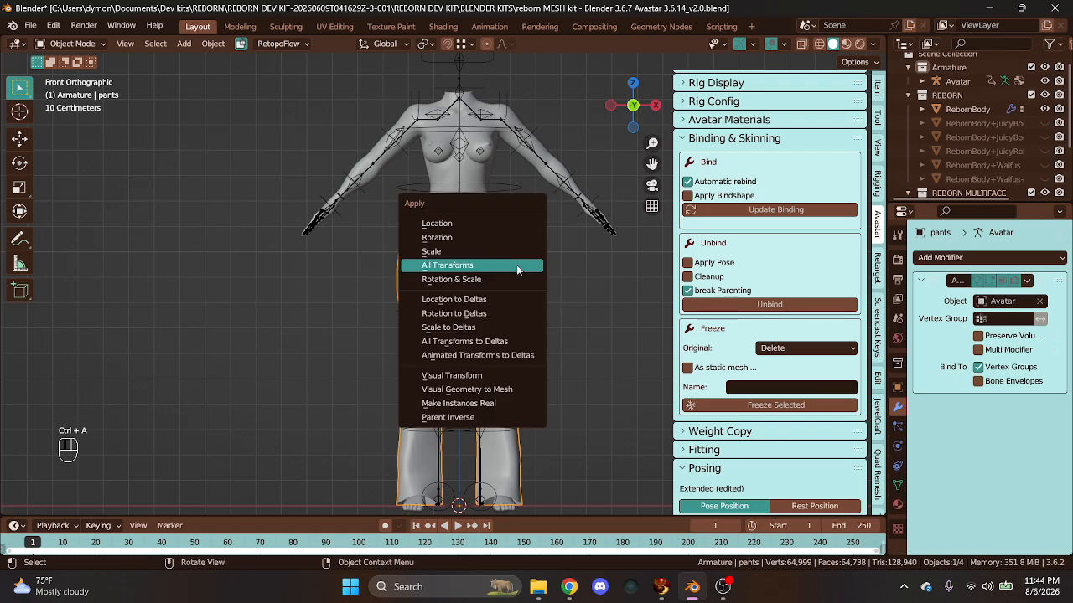
pyautogui.click(516, 265)
# - In Pose Mode, rotate the left hip bone 5° in the view plane to bring the legs together, and return to Object Mode
pyautogui.click(505, 316)
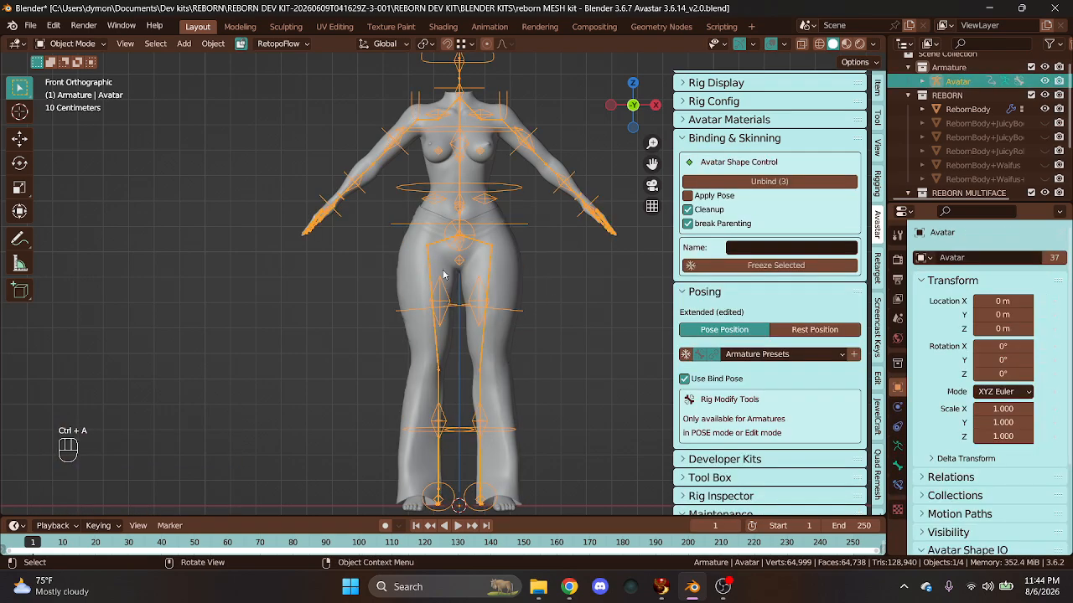
pyautogui.click(75, 43)
pyautogui.click(75, 90)
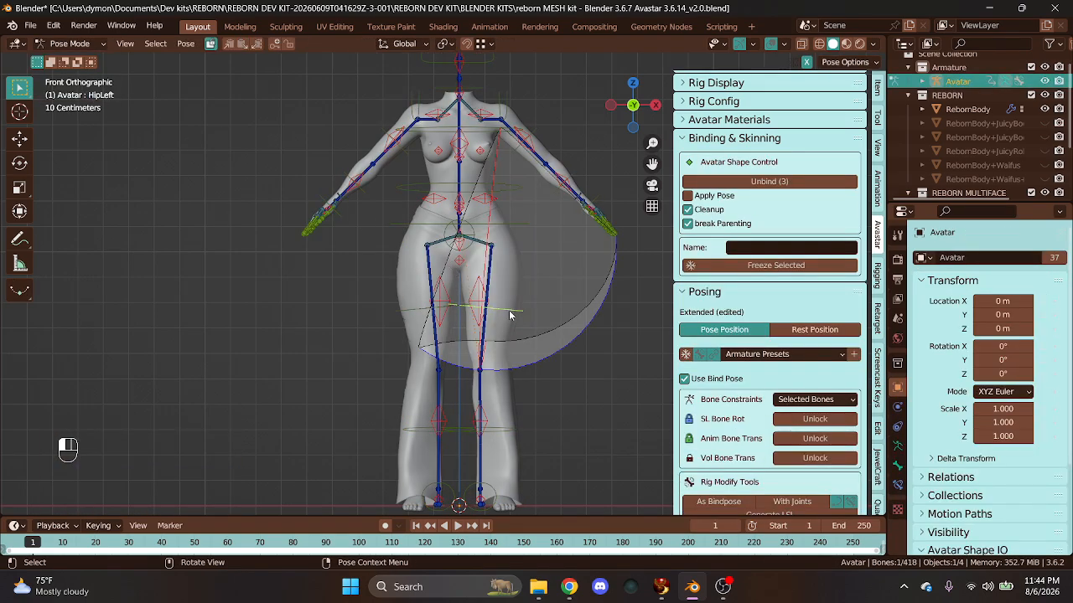
pyautogui.press('KP_5')
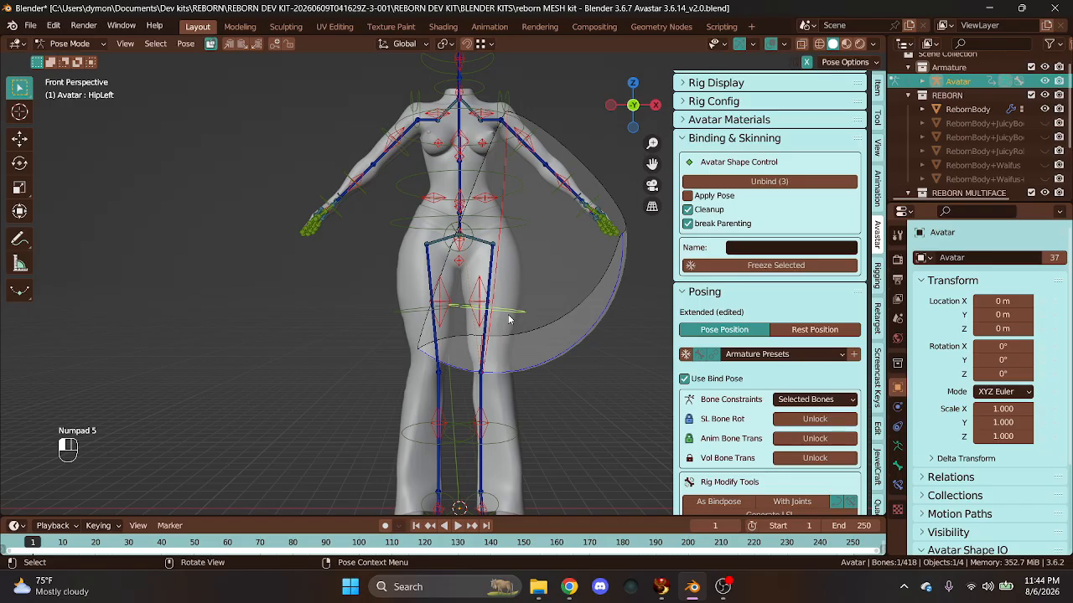
pyautogui.press('r')
pyautogui.click(503, 315)
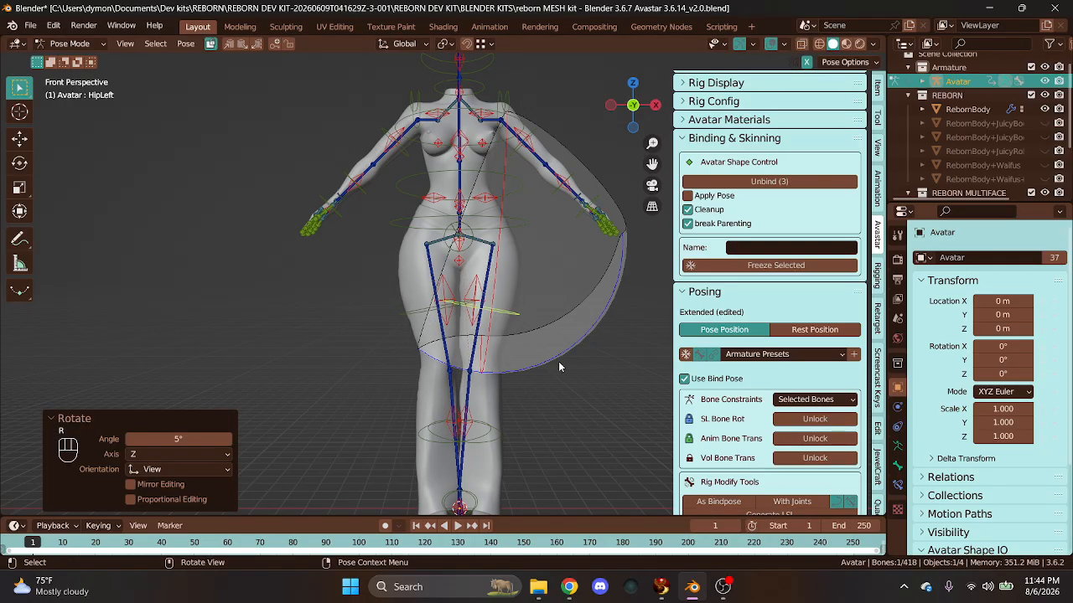
pyautogui.scroll(2, 278, 315)
pyautogui.click(70, 43)
pyautogui.click(71, 57)
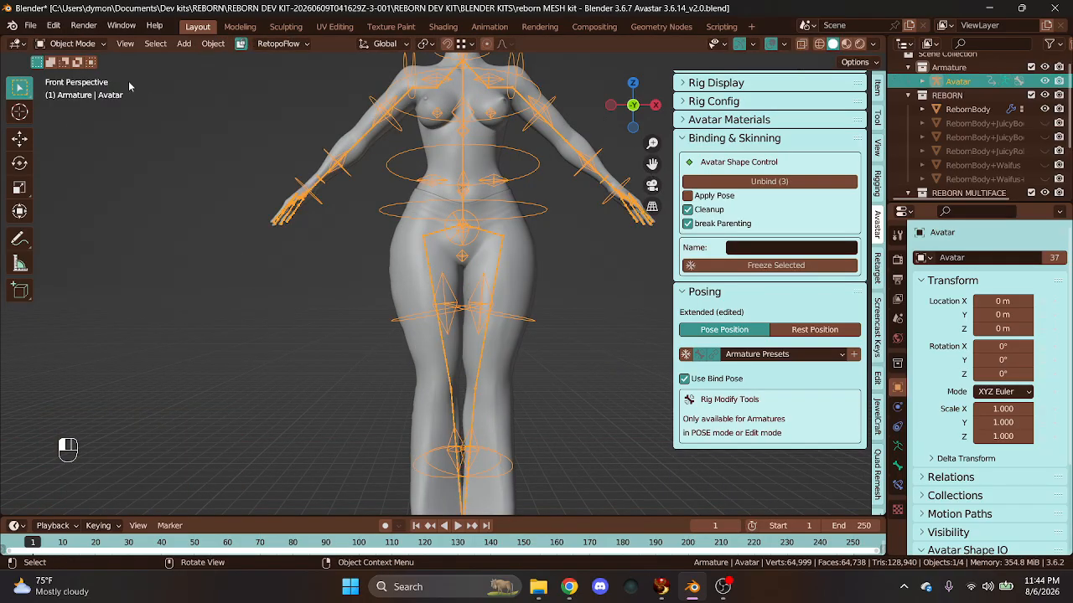
# - Duplicate the pants' Armature modifier and apply the first of the two copies
pyautogui.scroll(-1, 460, 252)
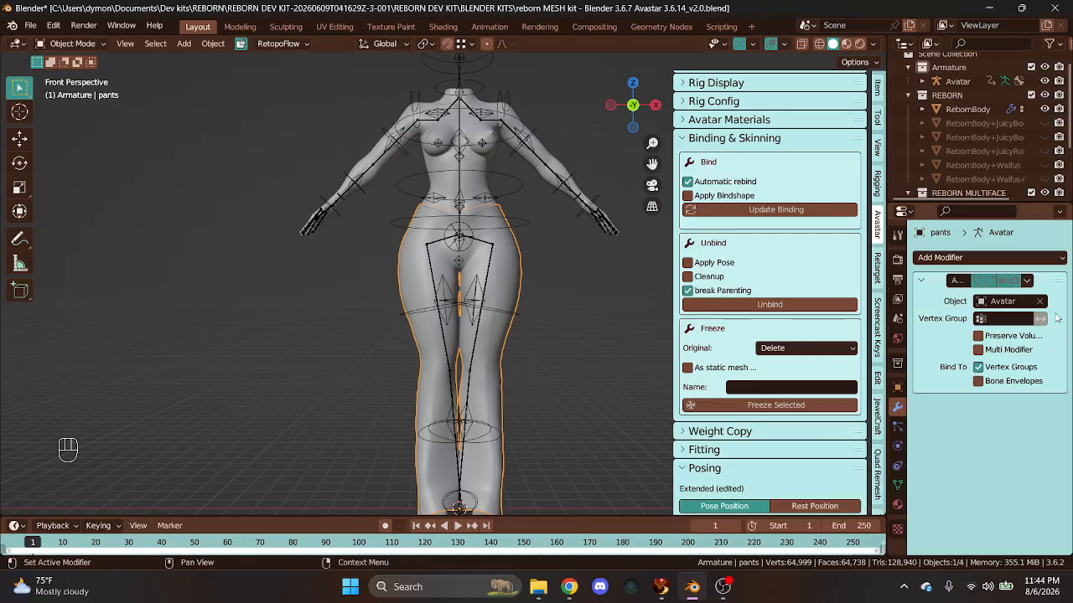
pyautogui.click(1026, 281)
pyautogui.click(1024, 336)
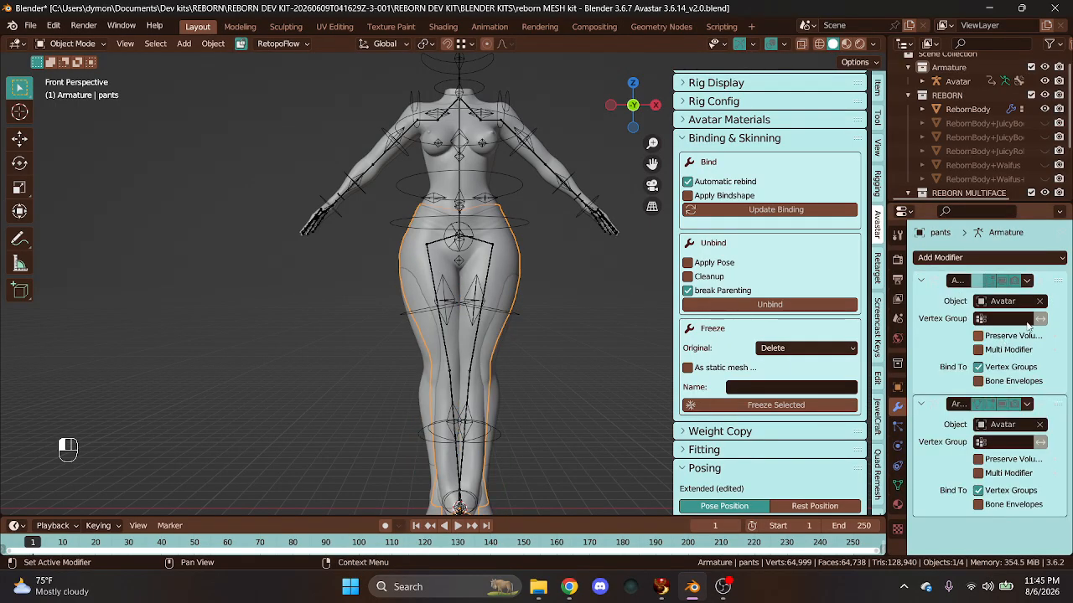
pyautogui.click(1027, 281)
pyautogui.click(947, 297)
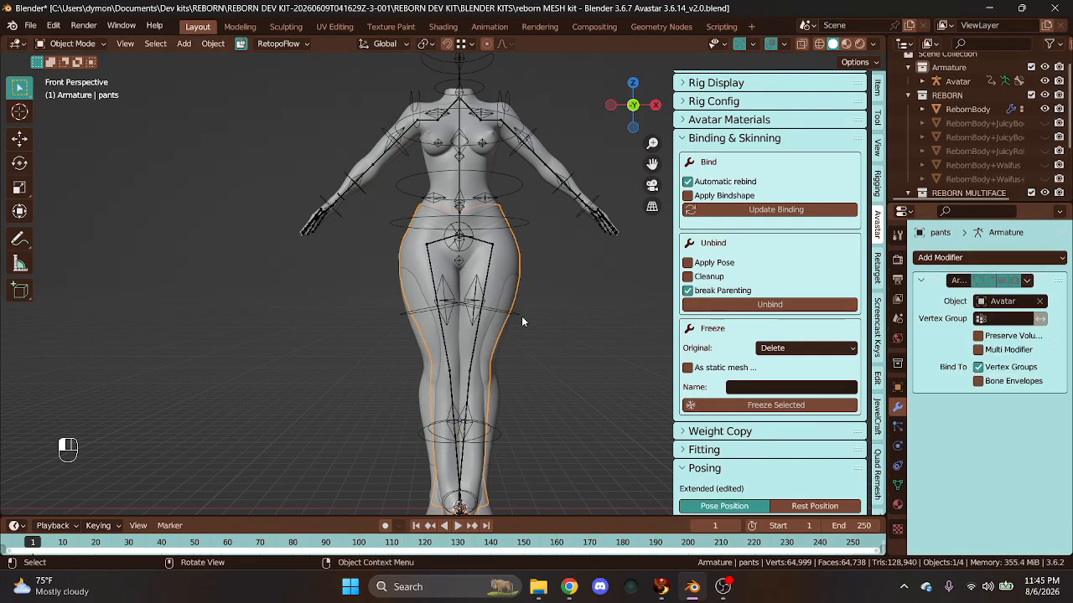
# - Duplicate the Armature modifier of RebornBody and apply the first copy
pyautogui.click(502, 327)
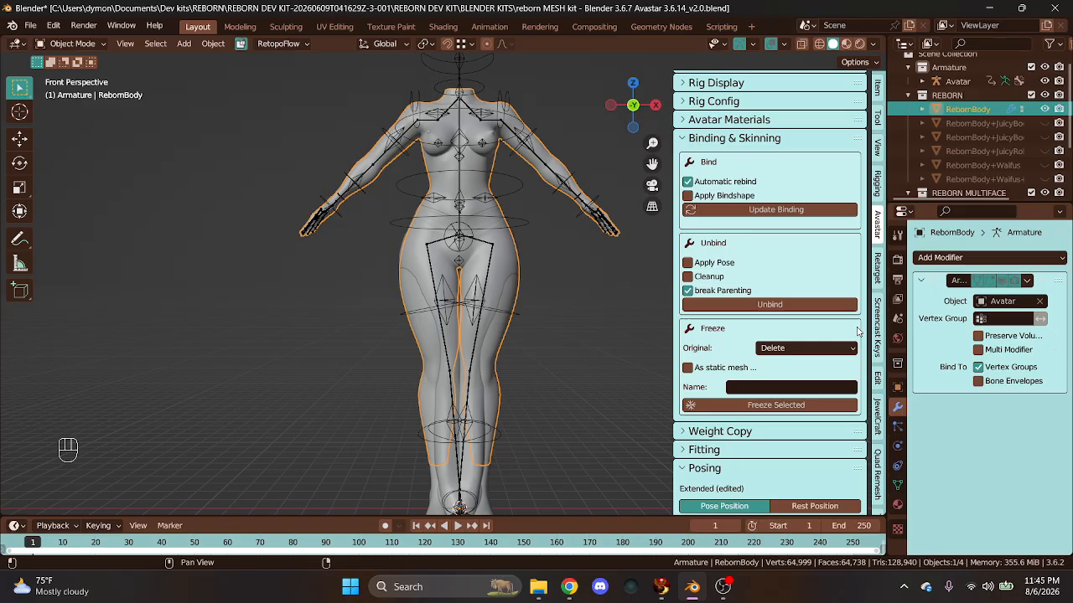
pyautogui.click(1026, 280)
pyautogui.click(973, 339)
pyautogui.click(1026, 281)
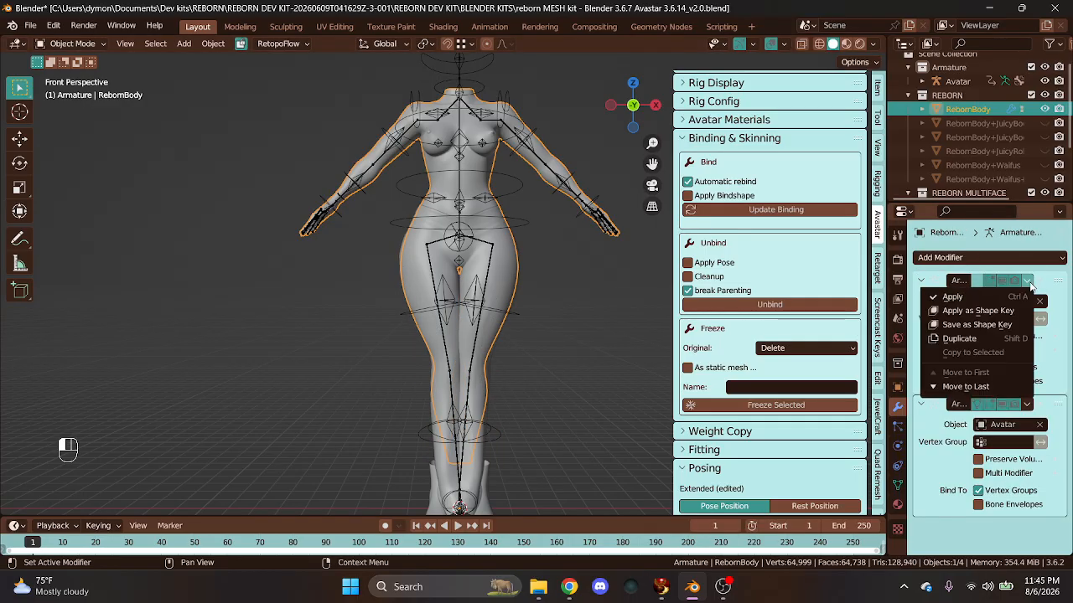
pyautogui.click(974, 299)
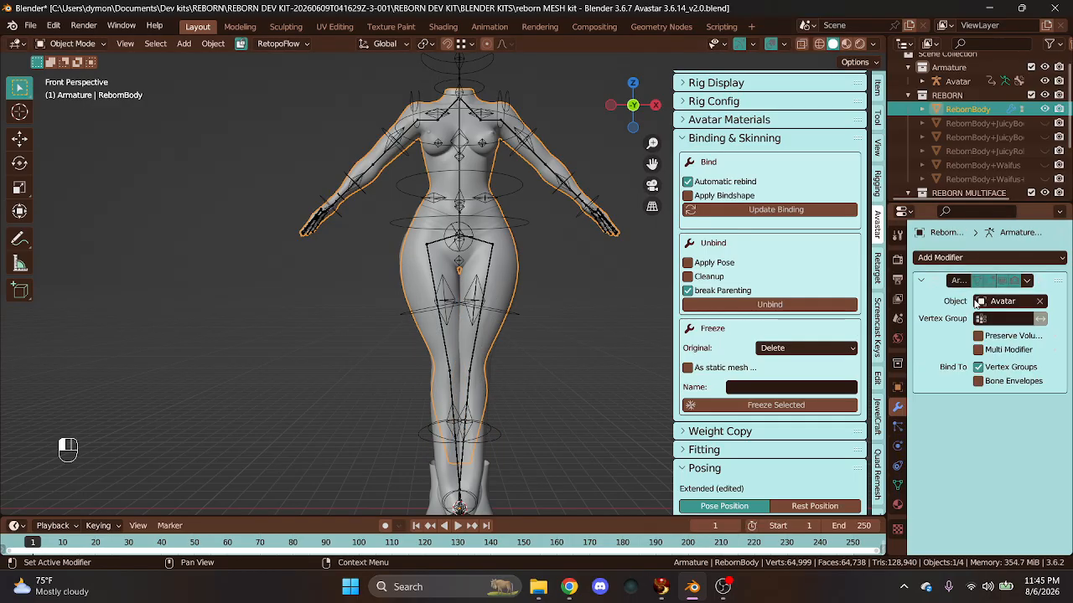
# - Duplicate the Armature modifier of the Reborn feet mesh and apply the first copy
pyautogui.click(490, 509)
pyautogui.click(1027, 280)
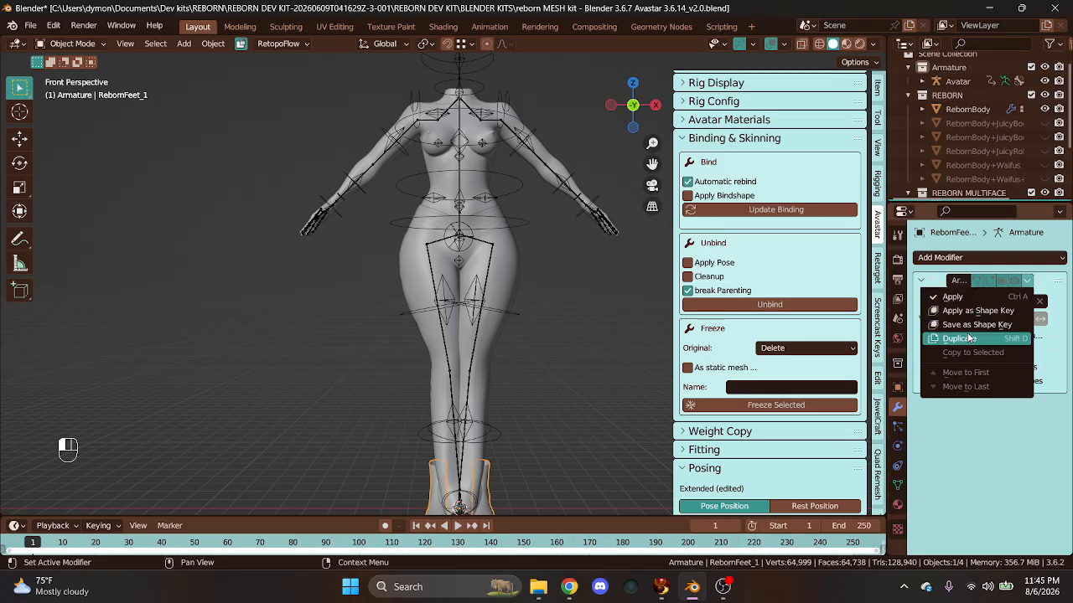
pyautogui.click(969, 337)
pyautogui.click(1026, 280)
pyautogui.click(951, 301)
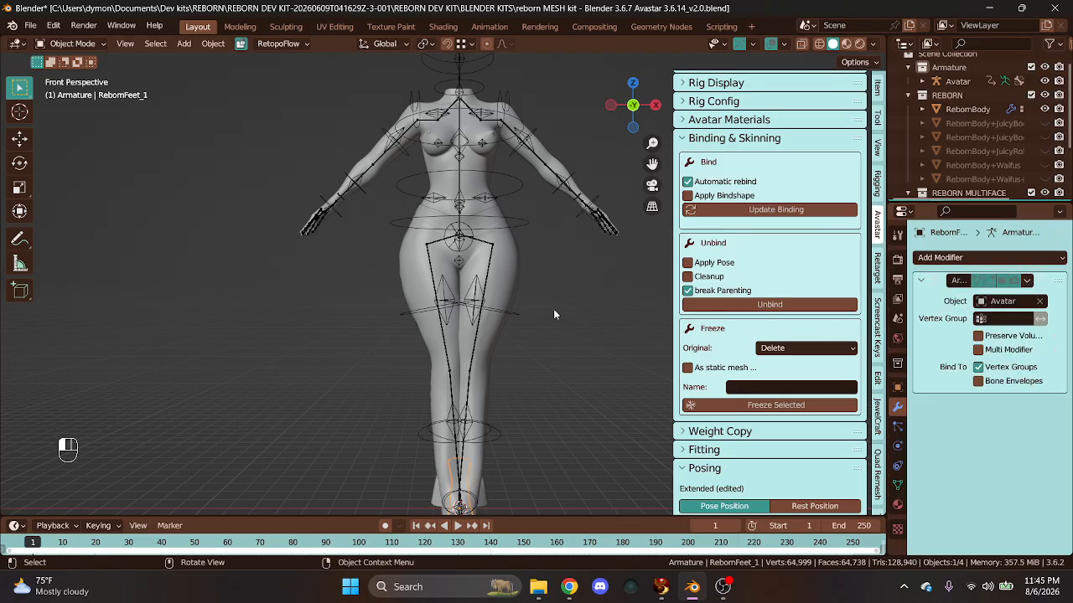
# - Clear all transforms of the armature's left hip bone in Pose Mode and return to Object Mode
pyautogui.click(512, 315)
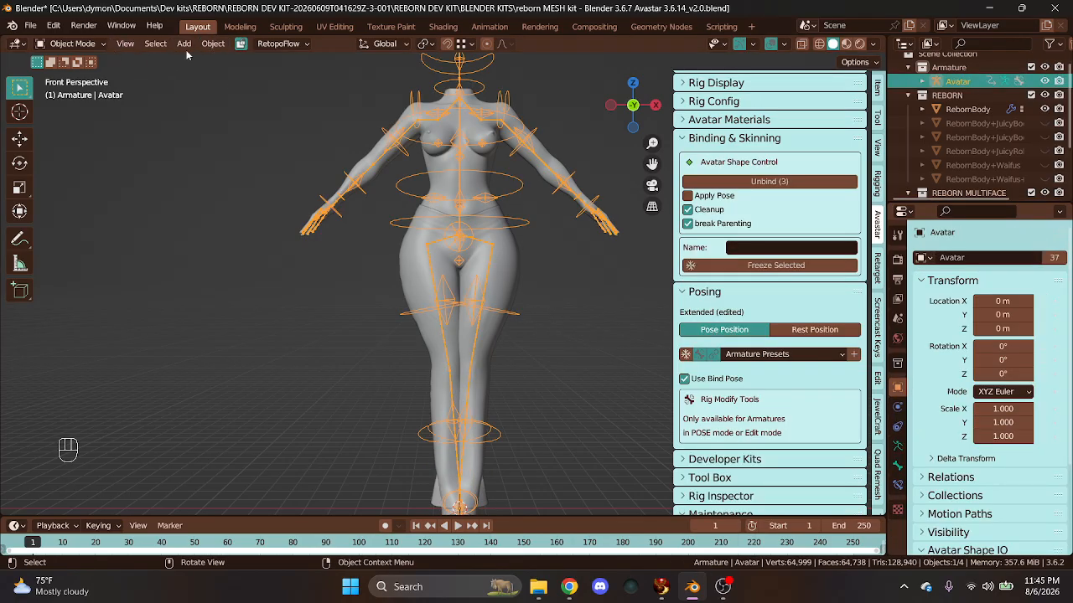
pyautogui.click(71, 43)
pyautogui.click(67, 86)
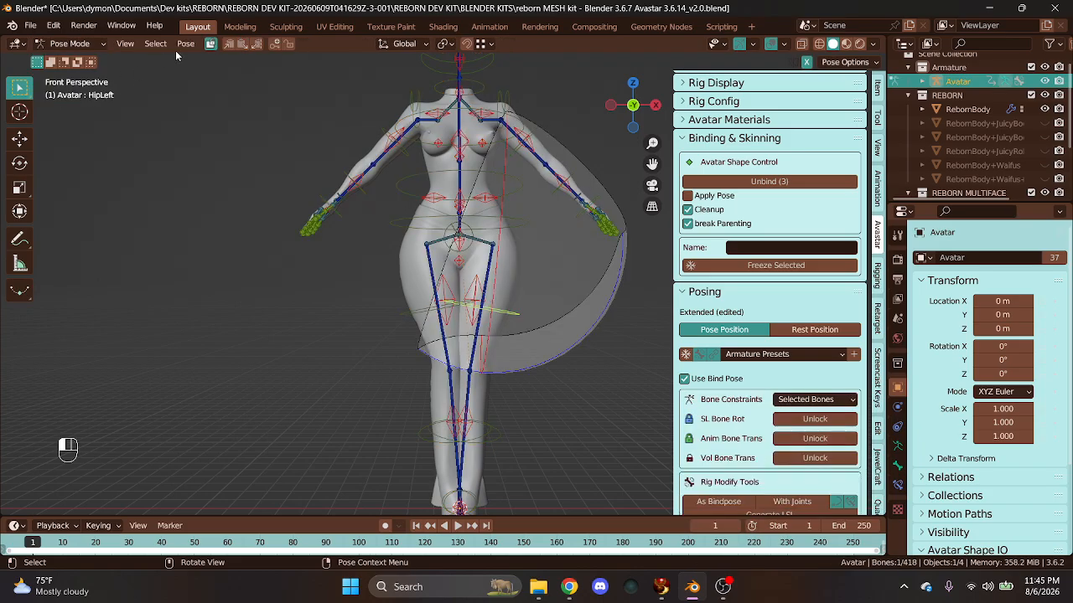
pyautogui.click(185, 43)
pyautogui.moveTo(205, 60)
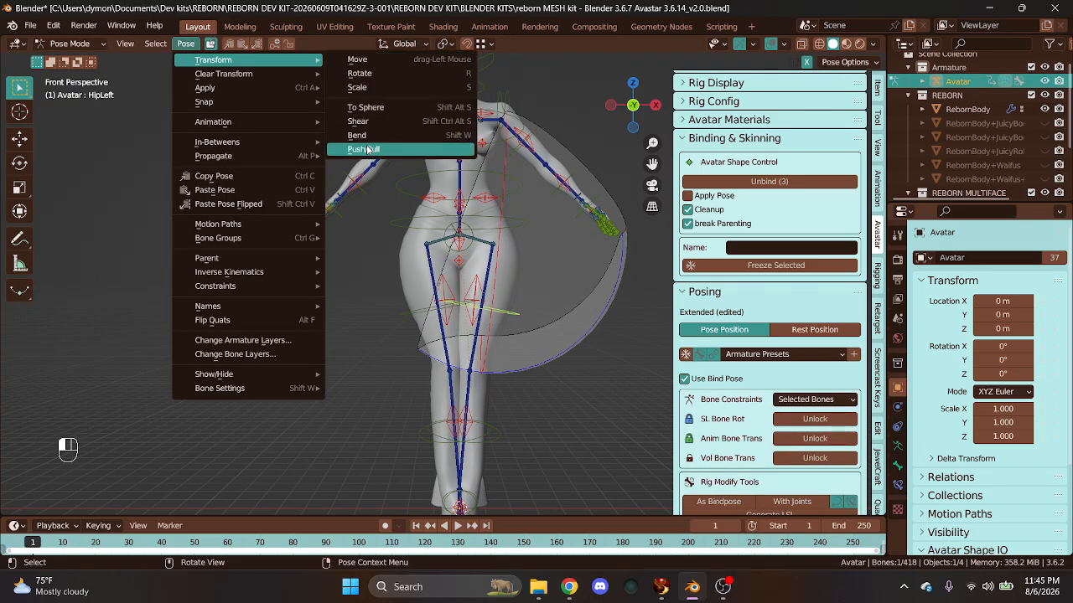
pyautogui.moveTo(243, 74)
pyautogui.click(408, 74)
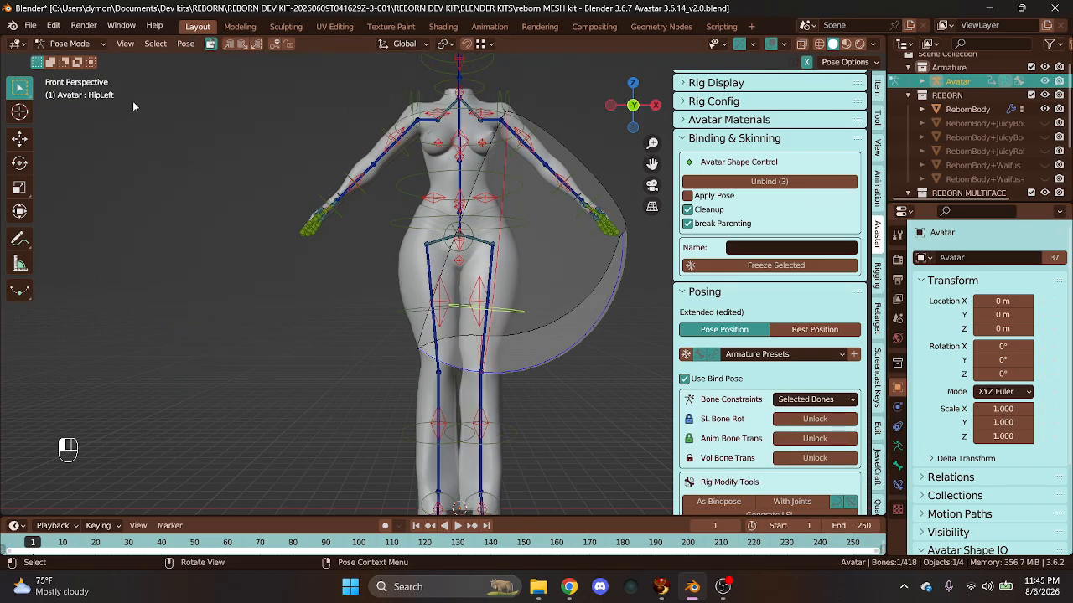
pyautogui.click(71, 44)
pyautogui.click(68, 51)
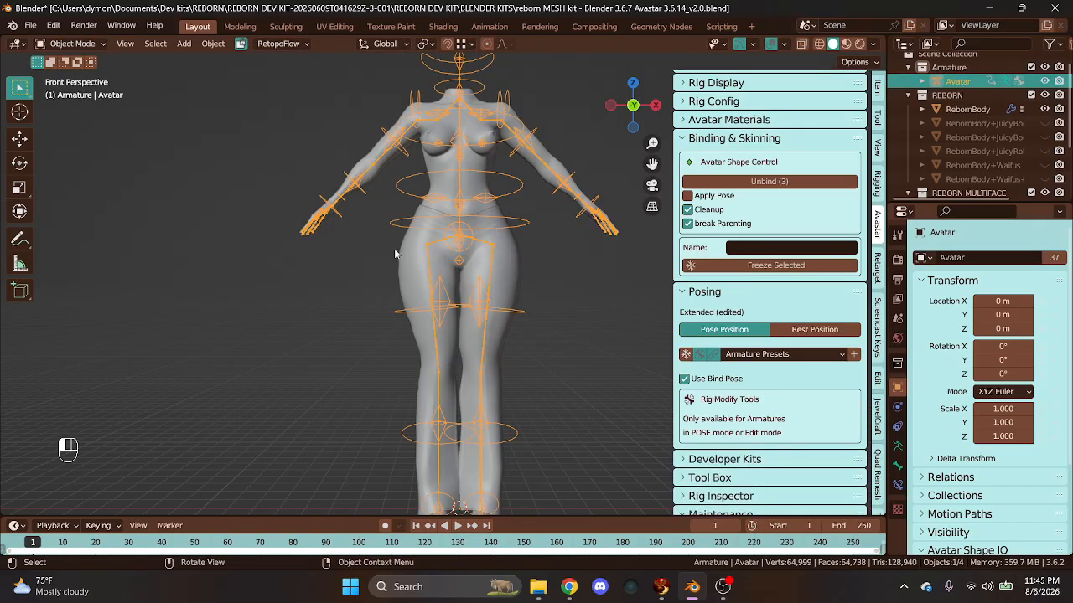
# - Update the pants' Avastar binding and check the inner thighs up close and the whole figure from the front
pyautogui.click(508, 266)
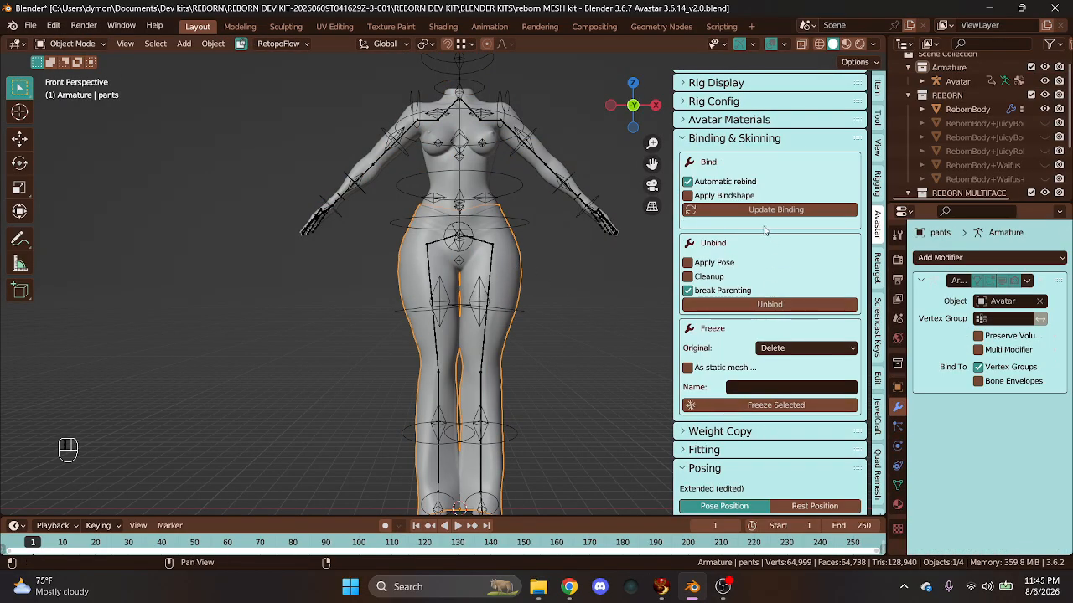
pyautogui.click(731, 213)
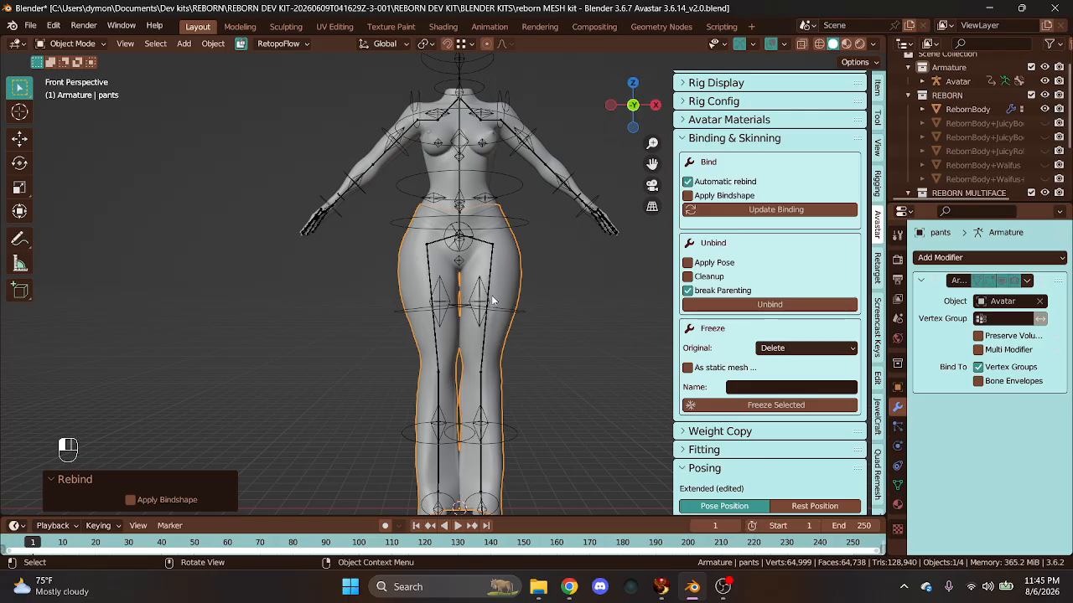
pyautogui.scroll(3, 501, 313)
pyautogui.scroll(3, 501, 313)
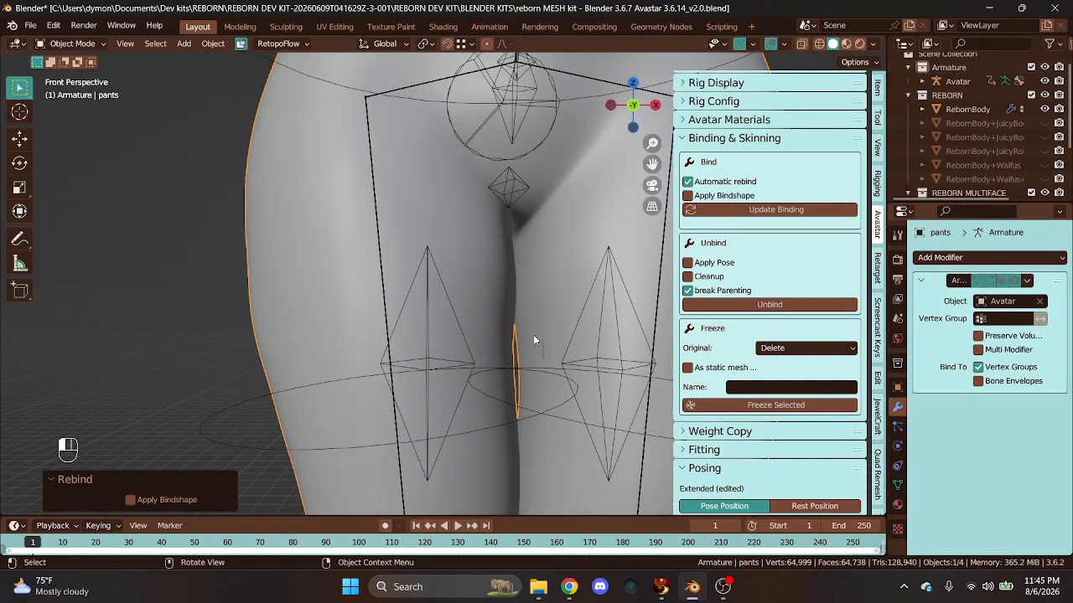
pyautogui.scroll(-2, 531, 342)
pyautogui.moveTo(514, 259); pyautogui.dragTo(634, 109, button='middle')
pyautogui.click(634, 108)
pyautogui.scroll(-6, 530, 401)
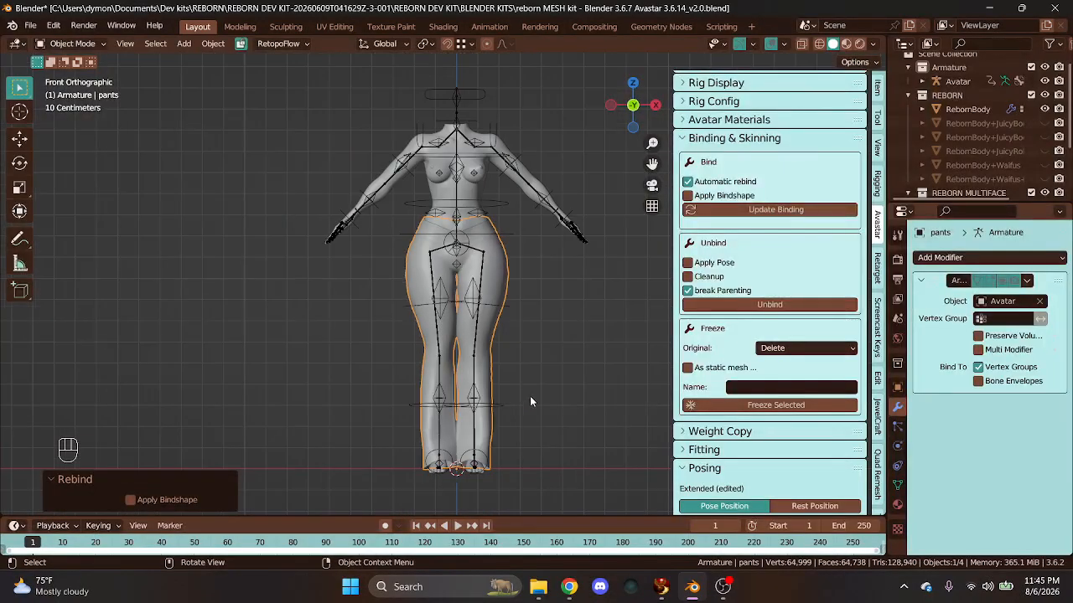
# - Export the pants as Collada (Avastar) to the Downloads folder under the name "reborn pants.dae"
pyautogui.click(505, 280)
pyautogui.click(33, 25)
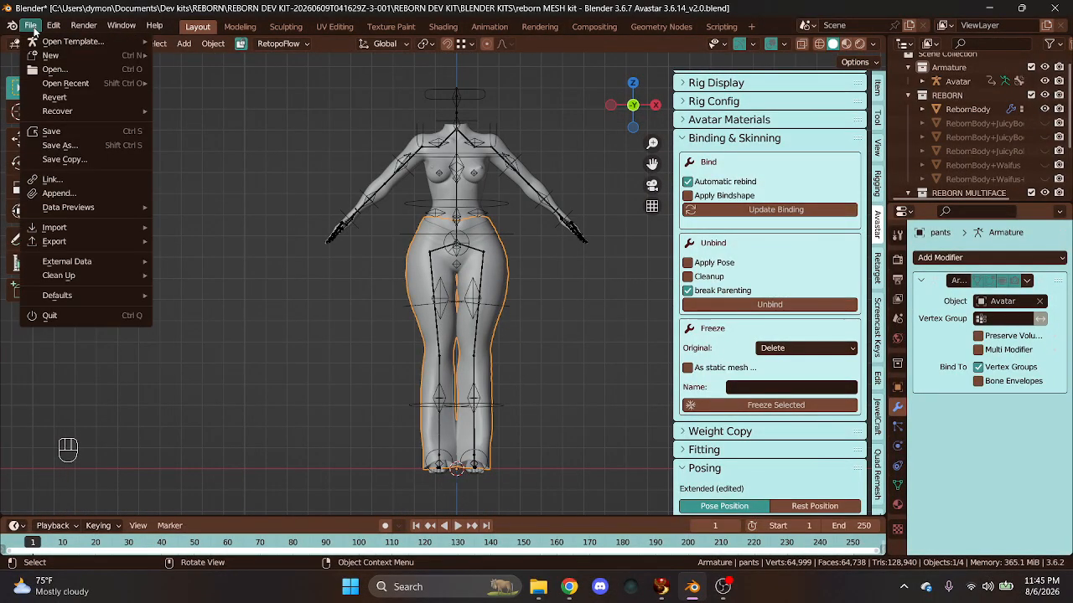
pyautogui.moveTo(86, 241)
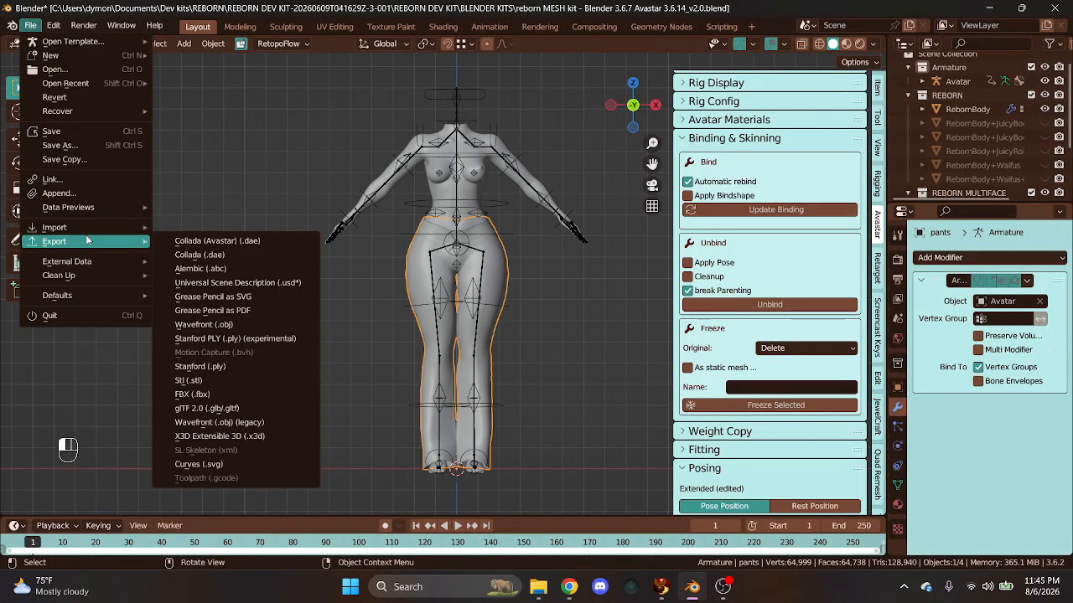
pyautogui.click(226, 241)
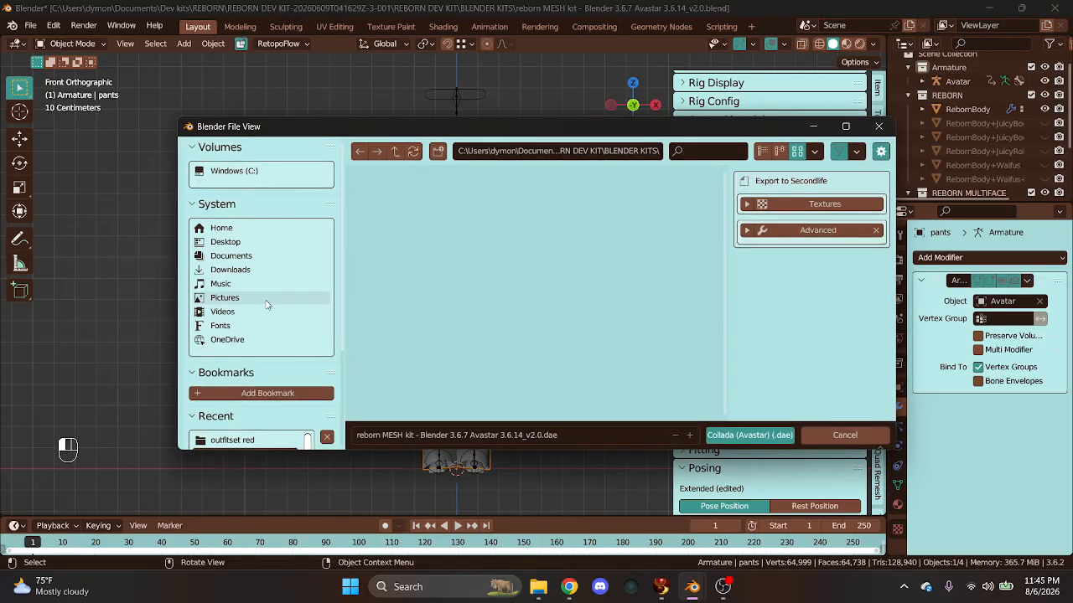
pyautogui.click(243, 269)
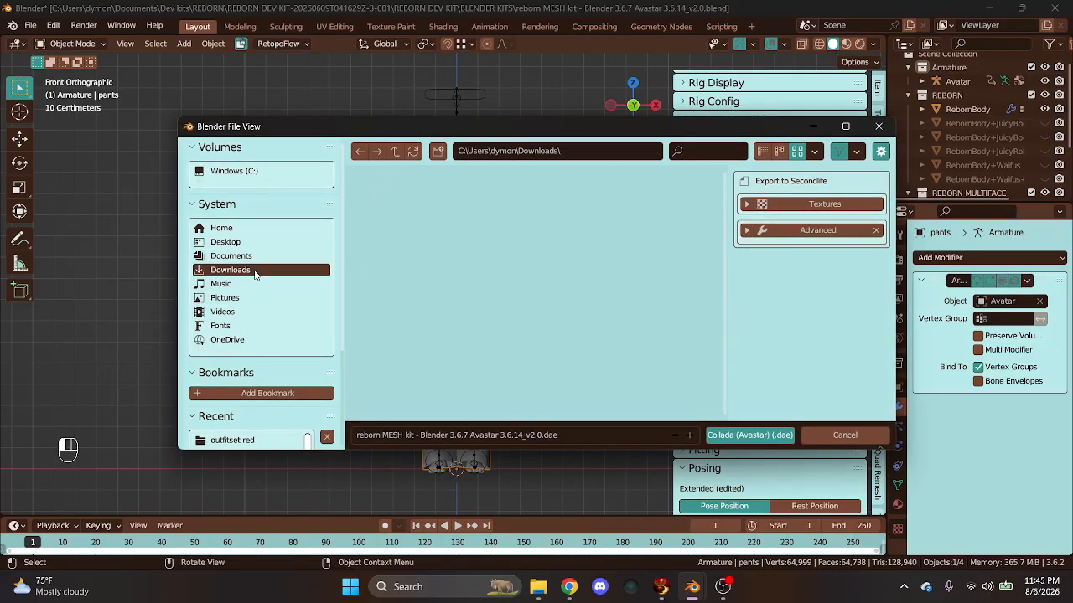
pyautogui.click(390, 434)
pyautogui.moveTo(383, 435); pyautogui.dragTo(543, 435)
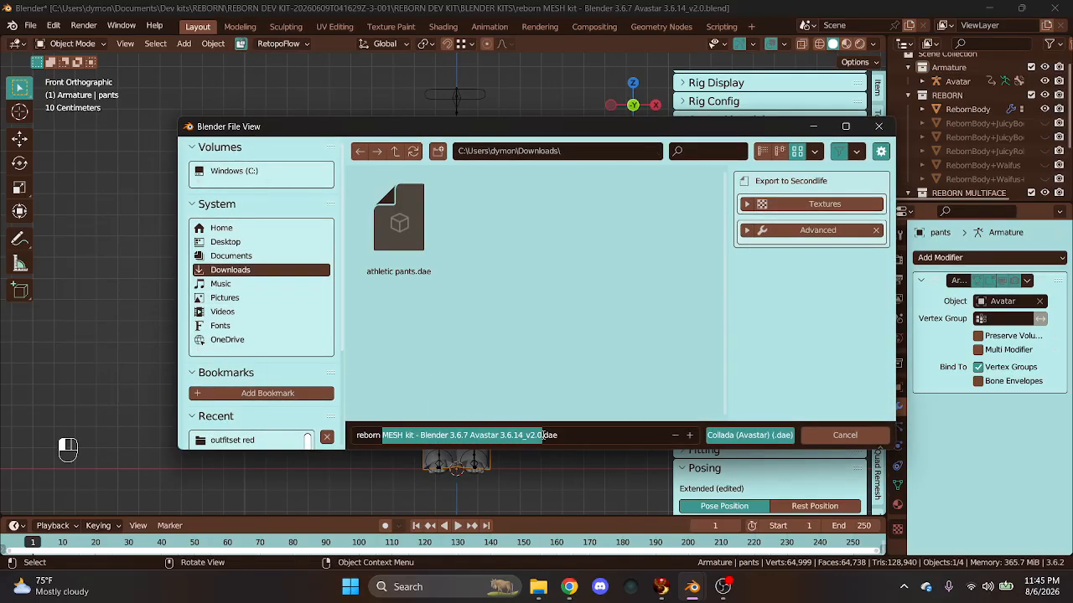
pyautogui.write('pan')
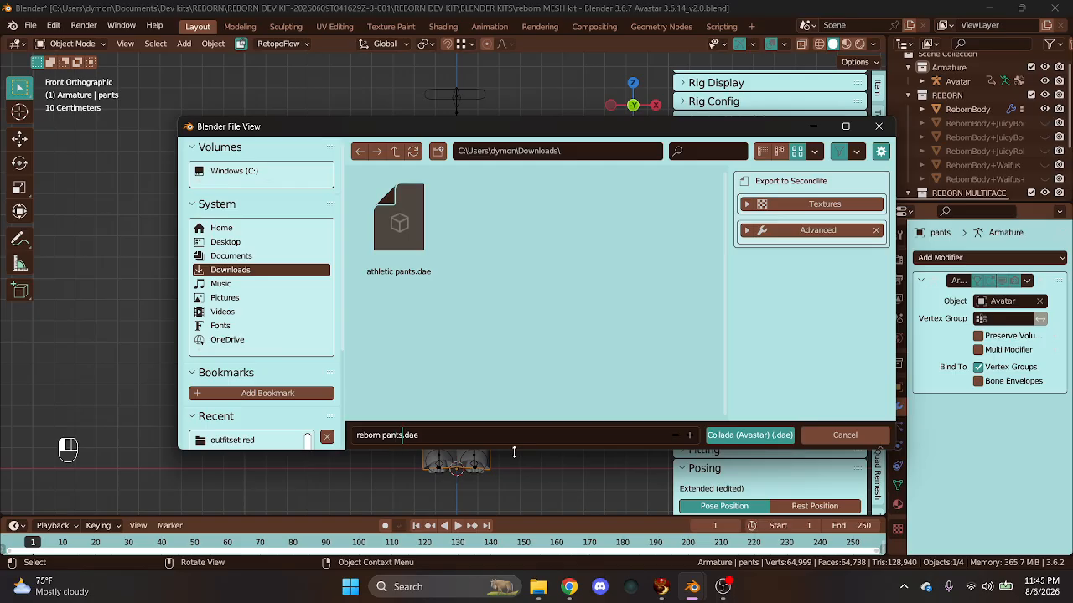
pyautogui.write('ts')
pyautogui.click(719, 435)
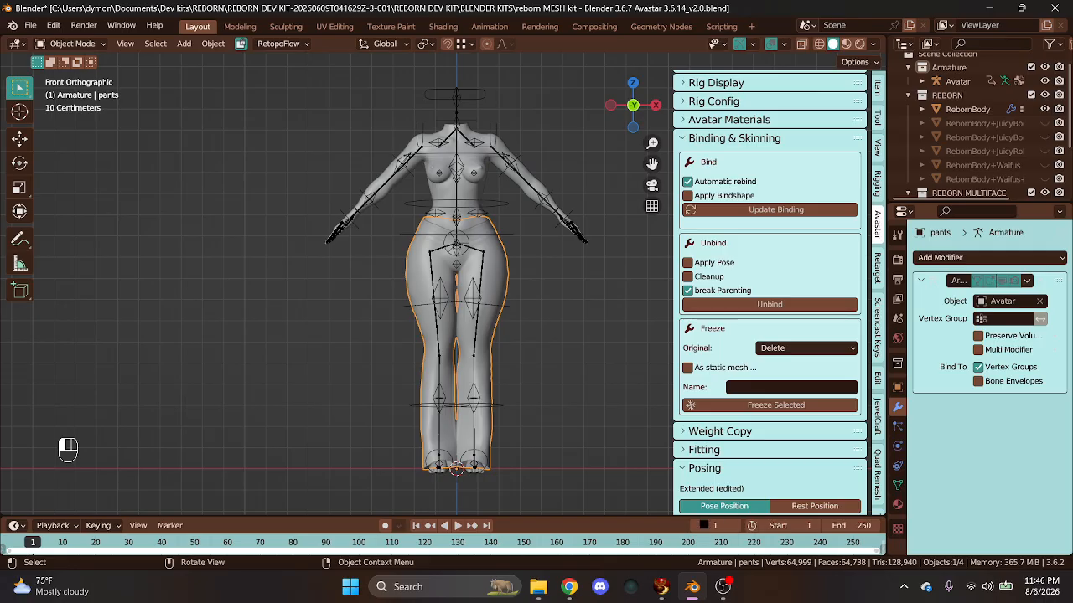
# - Switch to Firestorm, expand the JUNIE GENUS TEST outfit, move the Inventory window aside and wear that outfit on the avatar
pyautogui.click(661, 587)
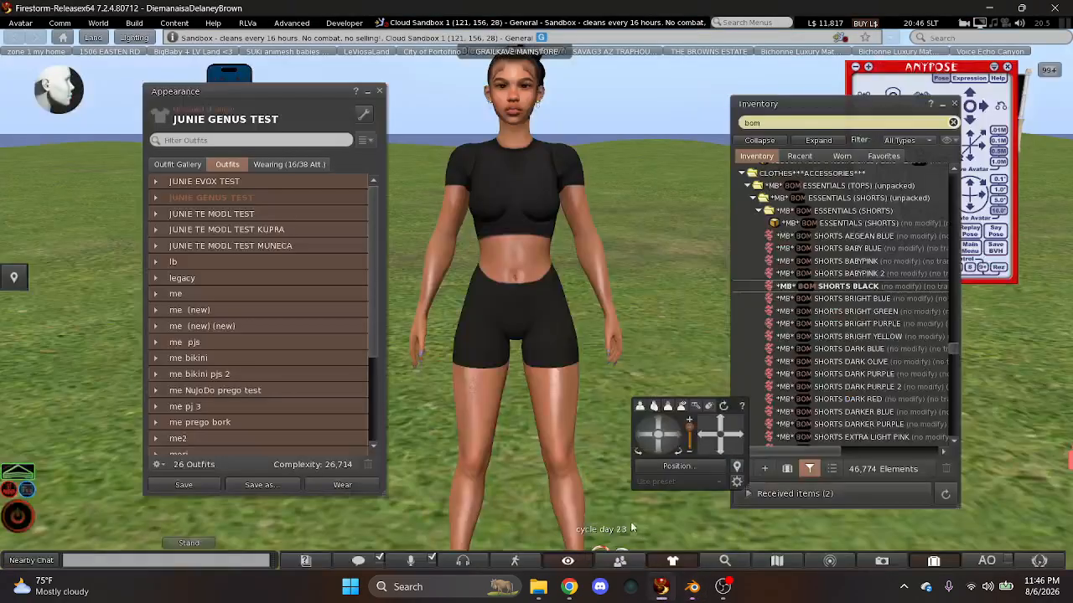
pyautogui.click(161, 196)
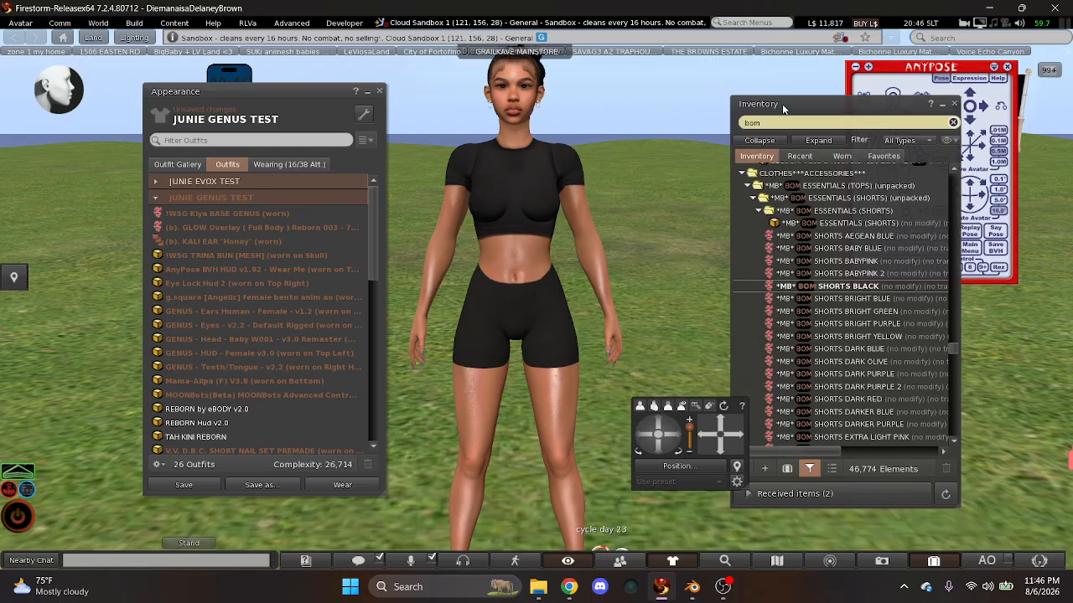
pyautogui.moveTo(784, 109); pyautogui.dragTo(492, 144)
pyautogui.rightClick(252, 197)
pyautogui.click(274, 200)
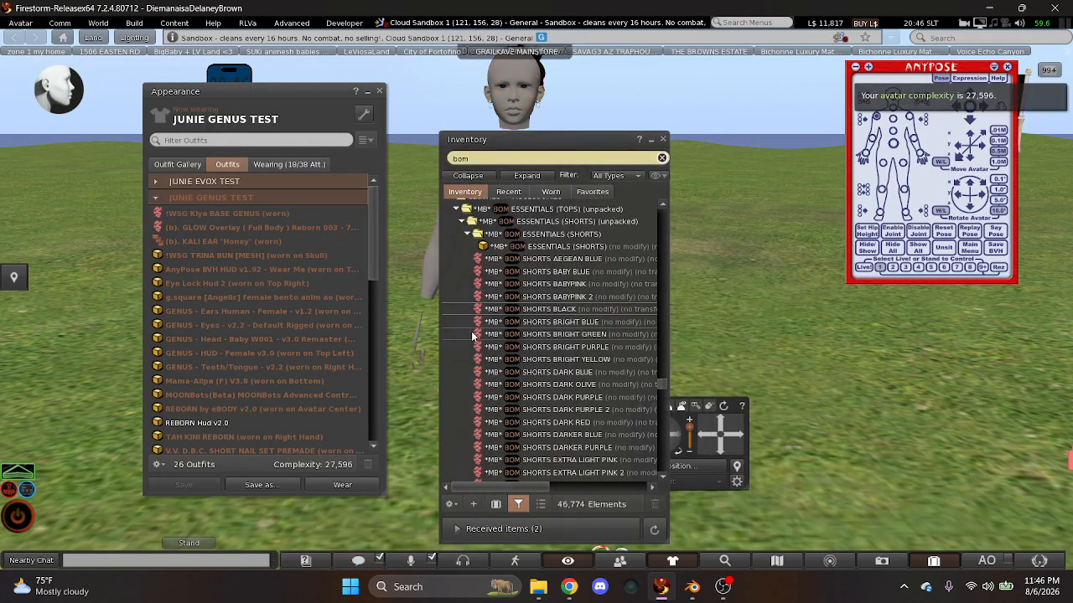
# - Switch back to Blender, dismiss the export report and examine the pants' hips and thighs from the front and the rear
pyautogui.moveTo(692, 587)
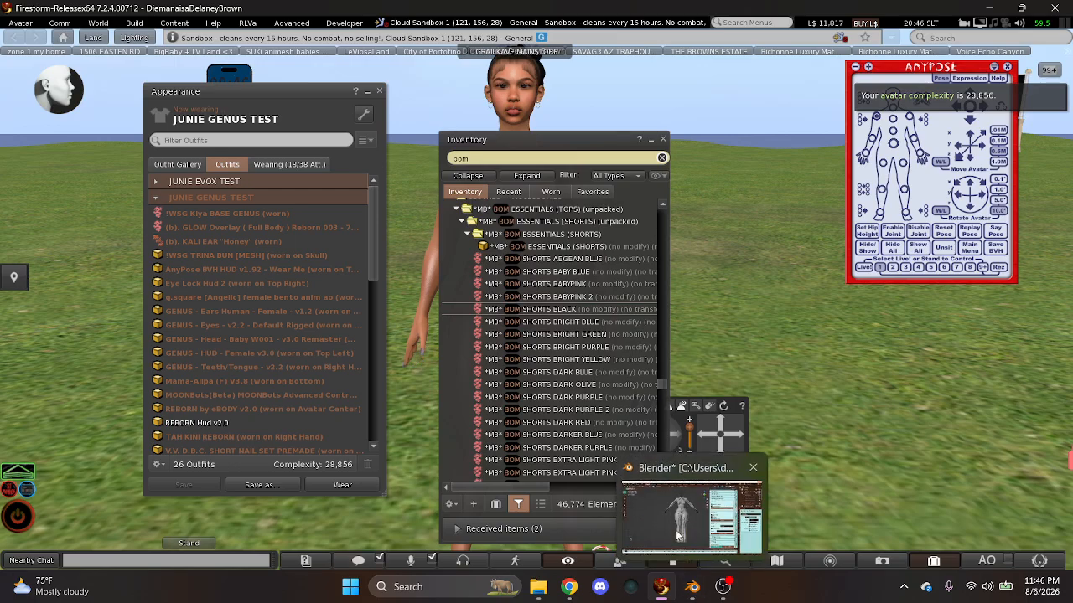
pyautogui.click(679, 520)
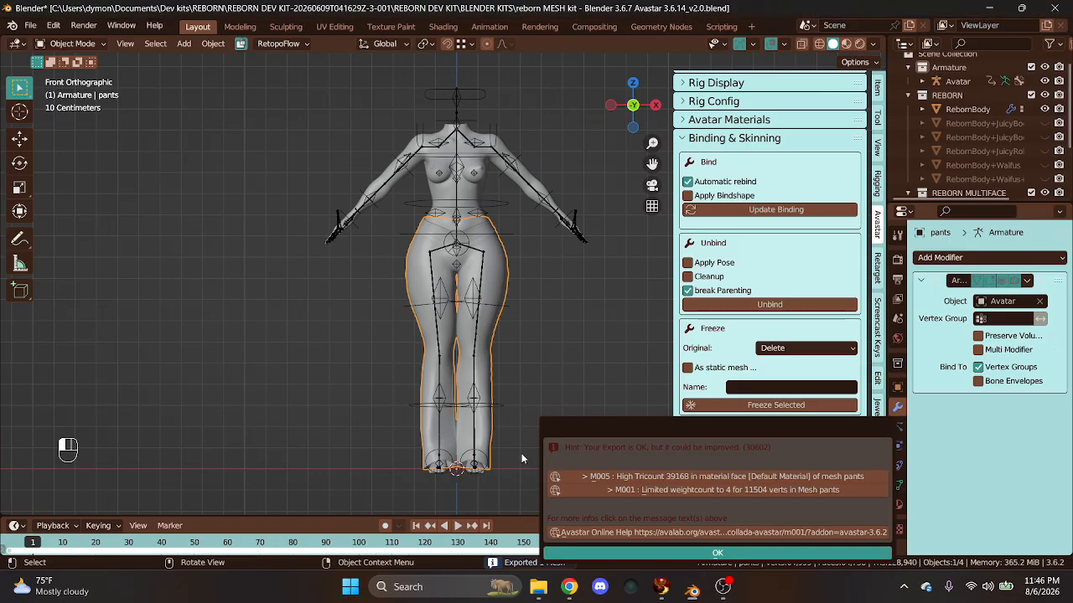
pyautogui.click(578, 553)
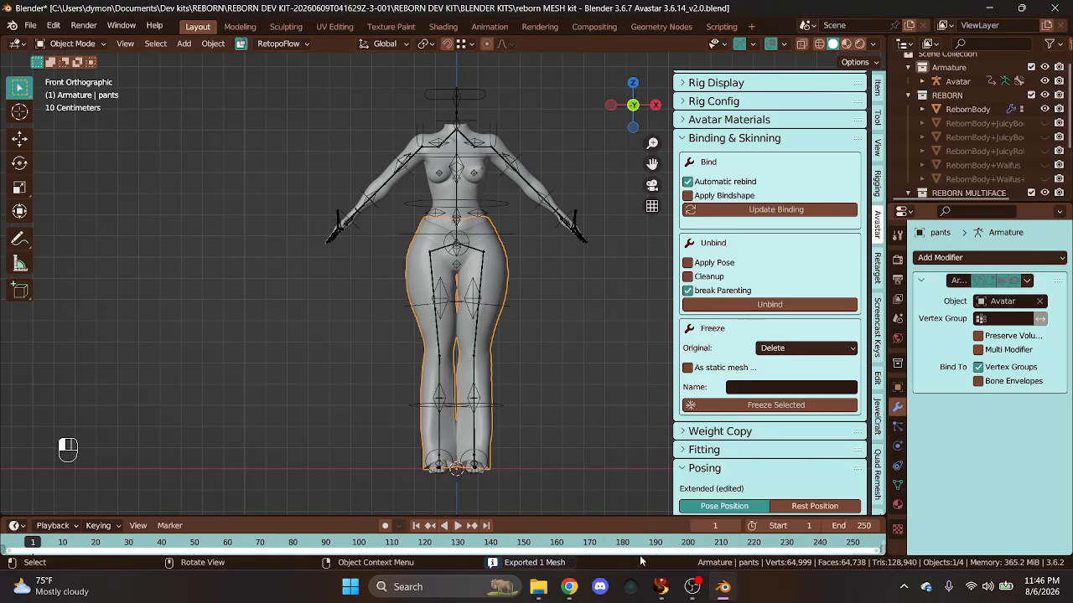
pyautogui.scroll(5, 551, 471)
pyautogui.scroll(2, 518, 333)
pyautogui.scroll(-1, 517, 281)
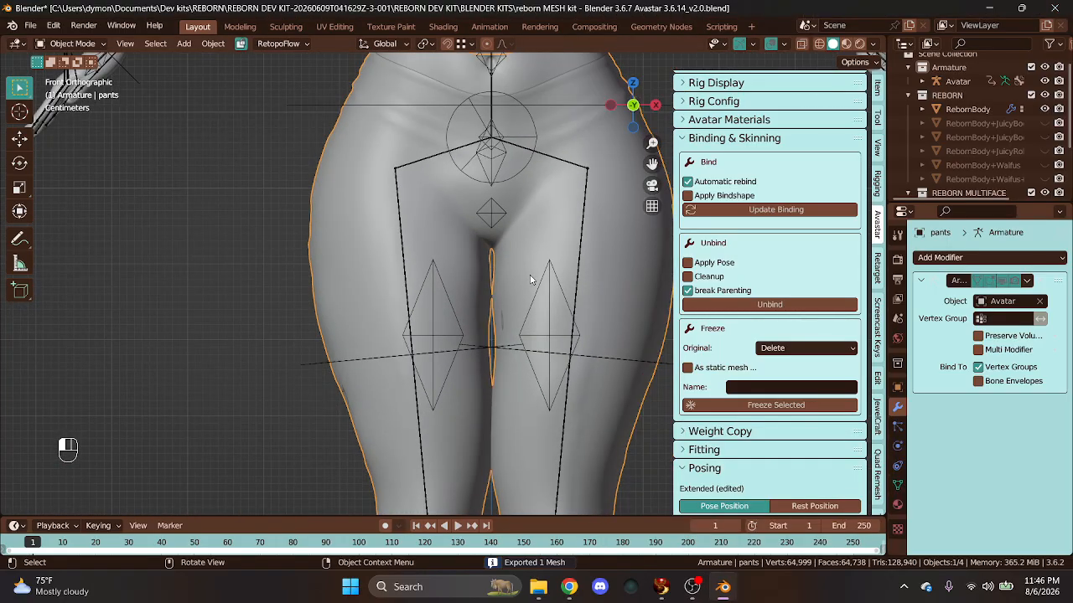
pyautogui.moveTo(634, 107); pyautogui.dragTo(516, 110)
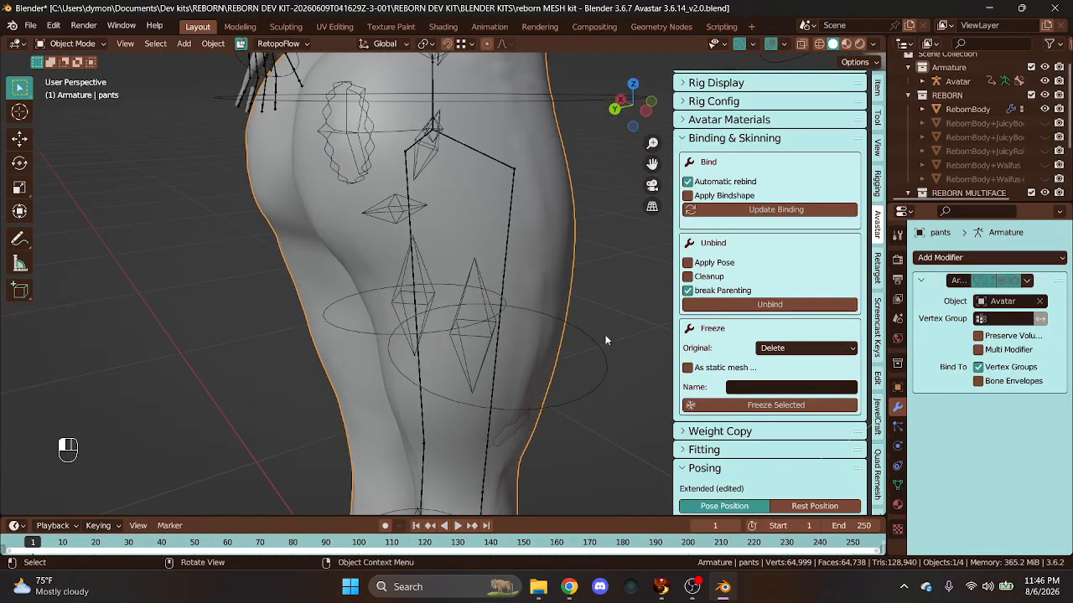
pyautogui.scroll(-3, 507, 451)
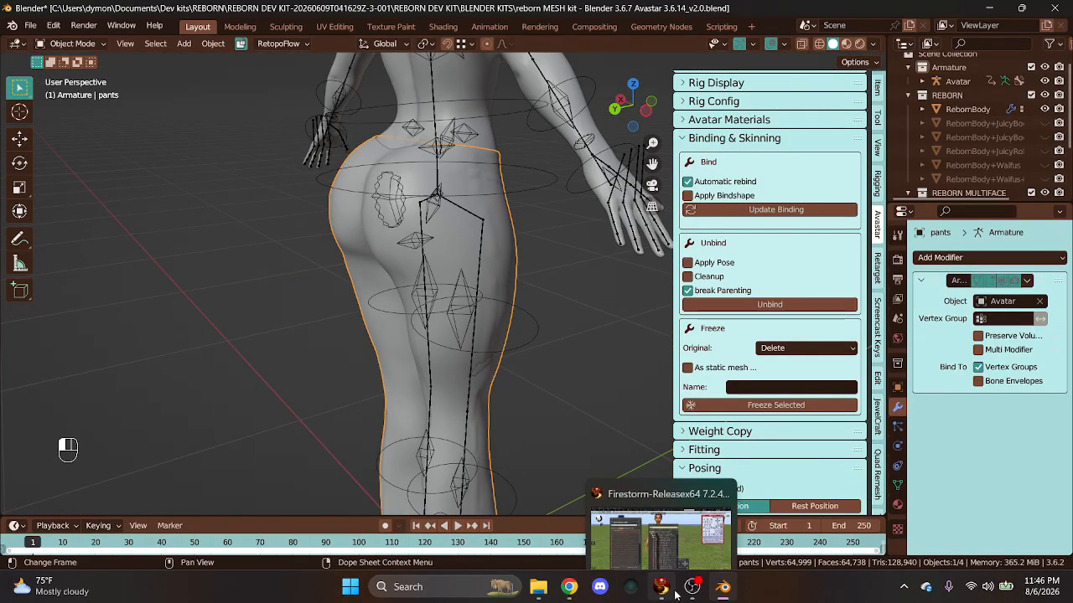
# - Switch to Firestorm and load "reborn pants.dae" from the Downloads folder as a mesh model for upload
pyautogui.moveTo(694, 591)
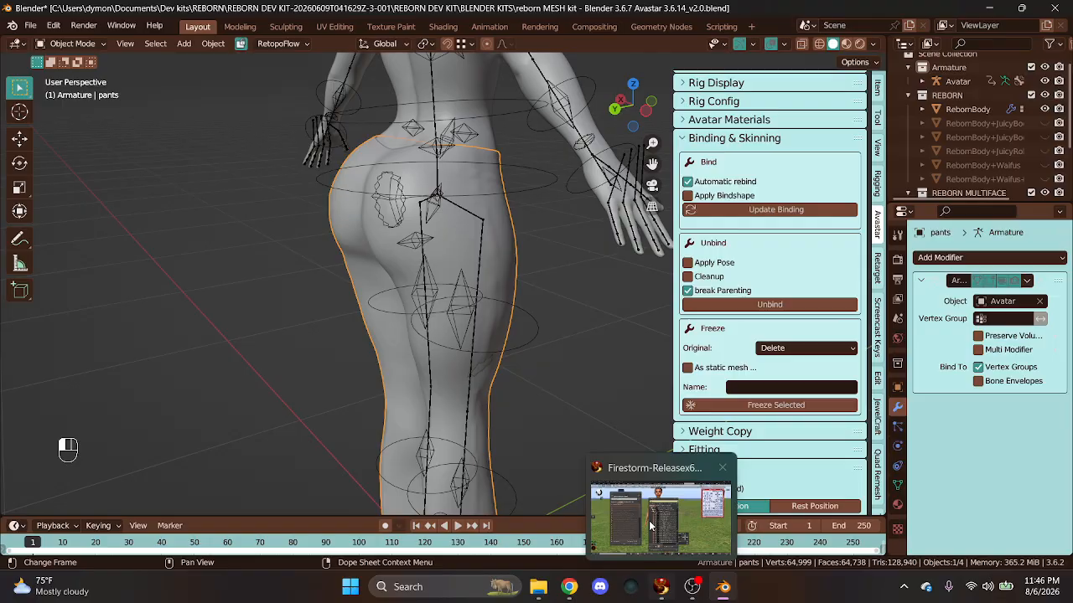
pyautogui.click(661, 587)
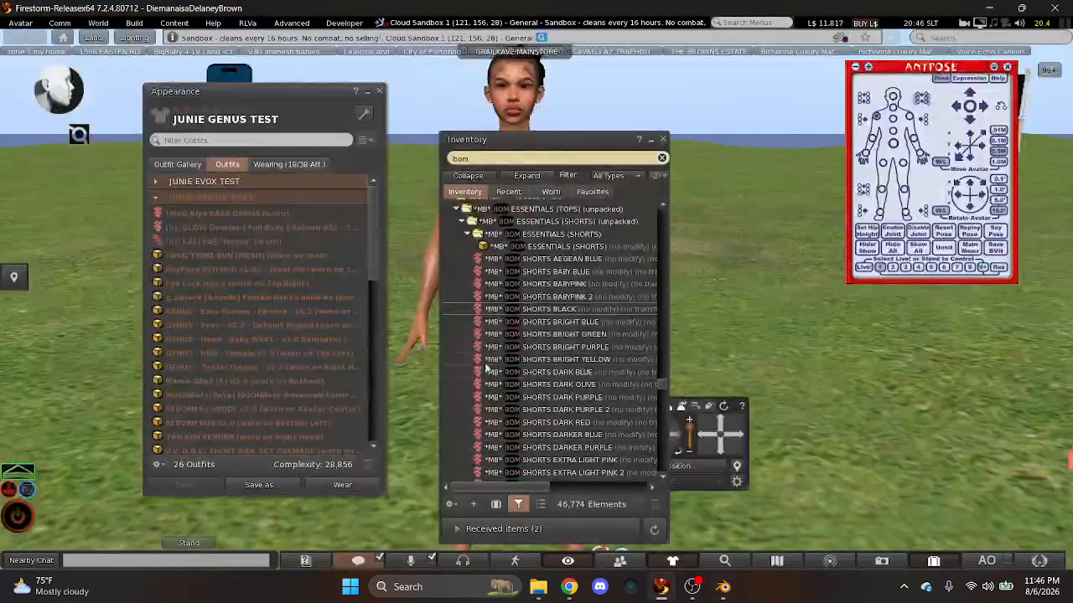
pyautogui.click(134, 23)
pyautogui.moveTo(165, 201)
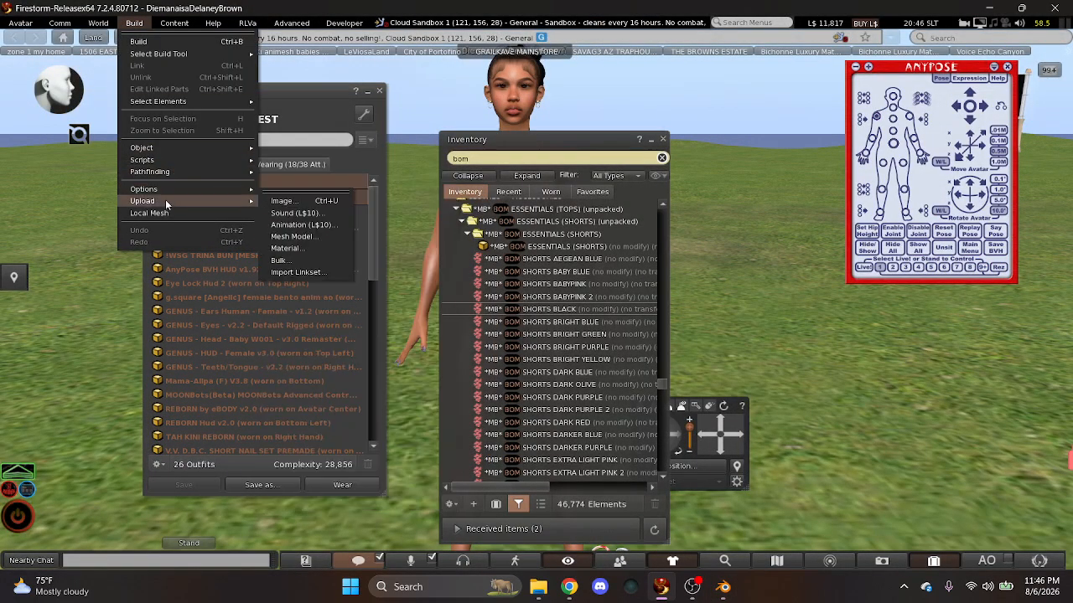
pyautogui.click(293, 237)
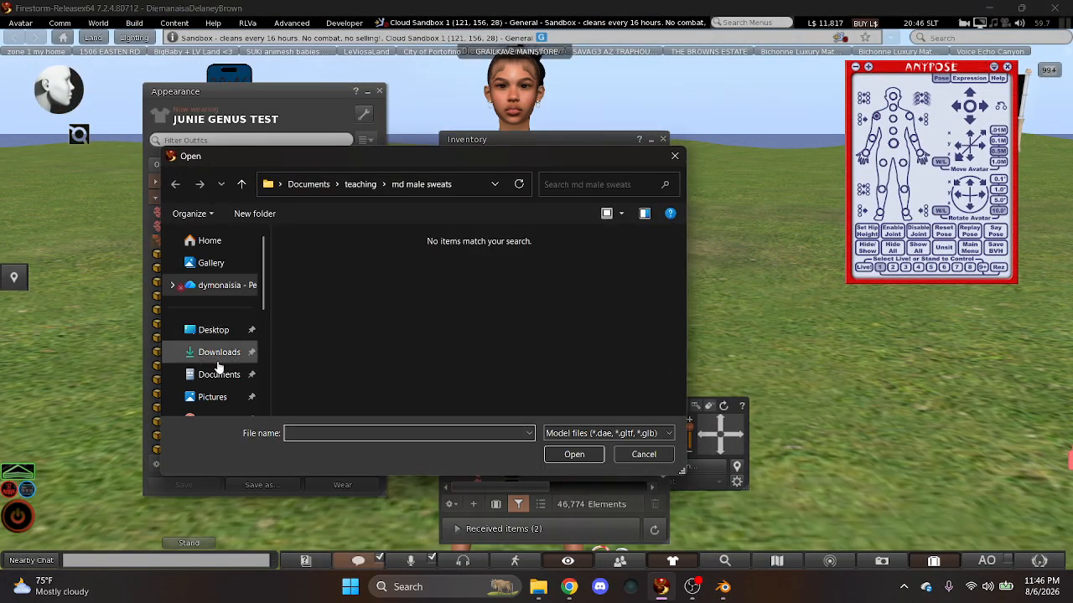
pyautogui.click(219, 352)
pyautogui.click(308, 293)
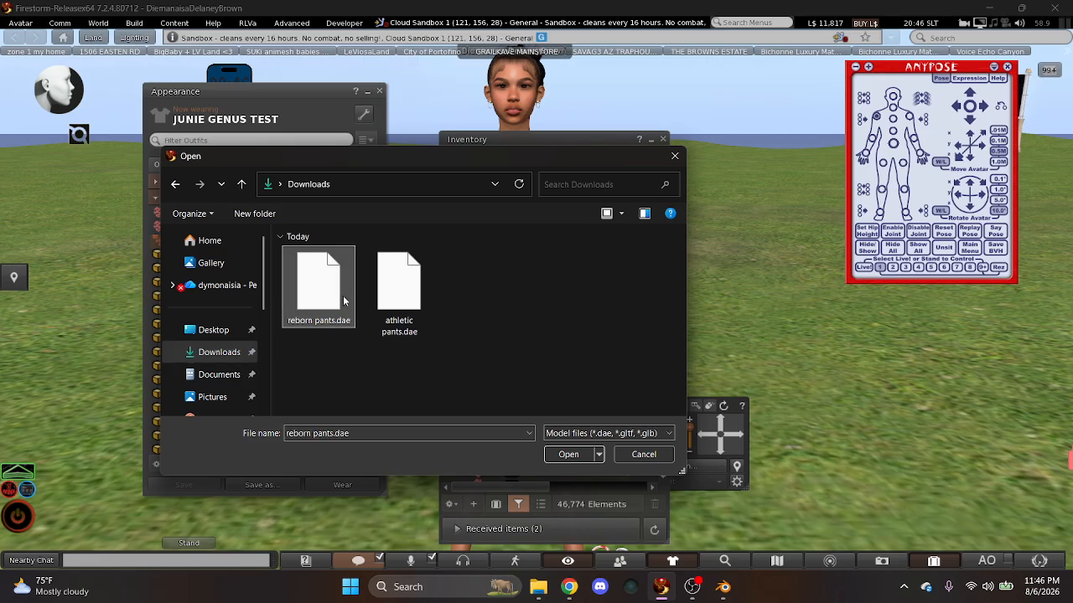
pyautogui.click(568, 454)
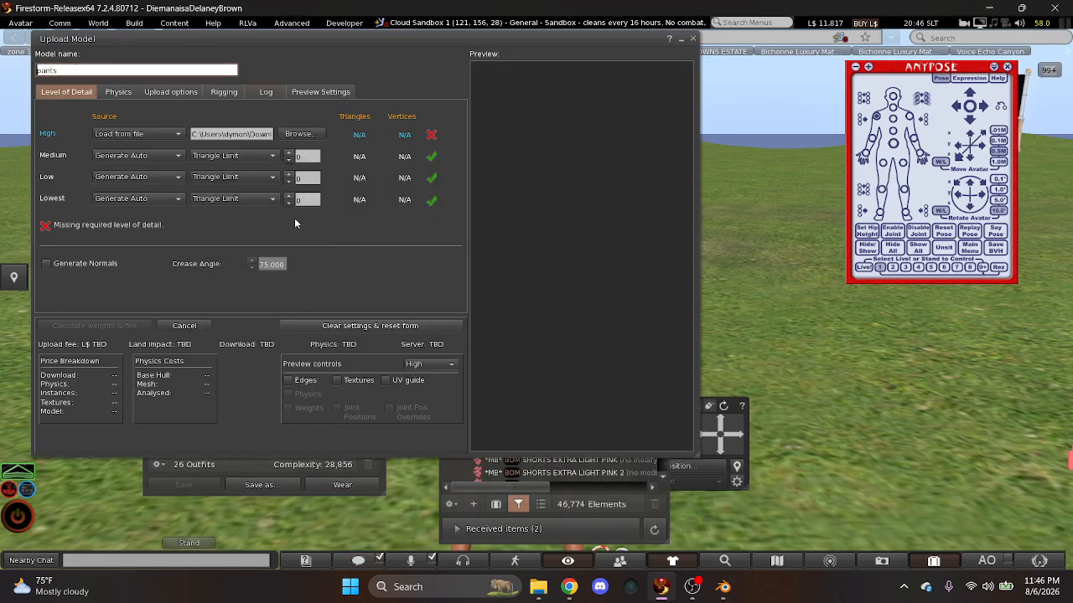
# - Set the triangle limits of the Low and Lowest detail levels to 0 and enlarge the pants in the preview
pyautogui.click(306, 178)
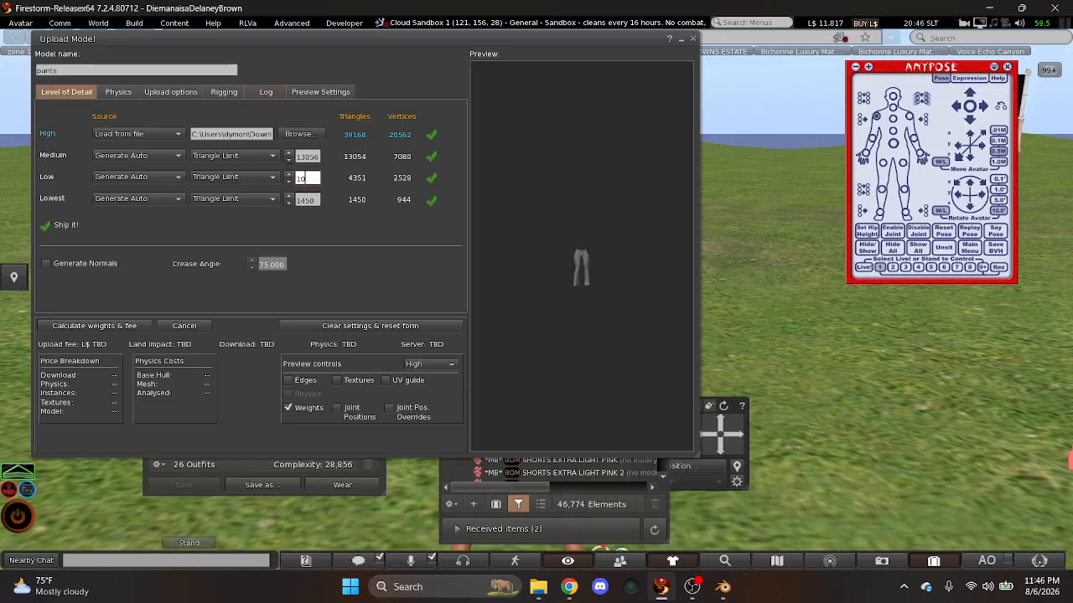
pyautogui.click(298, 200)
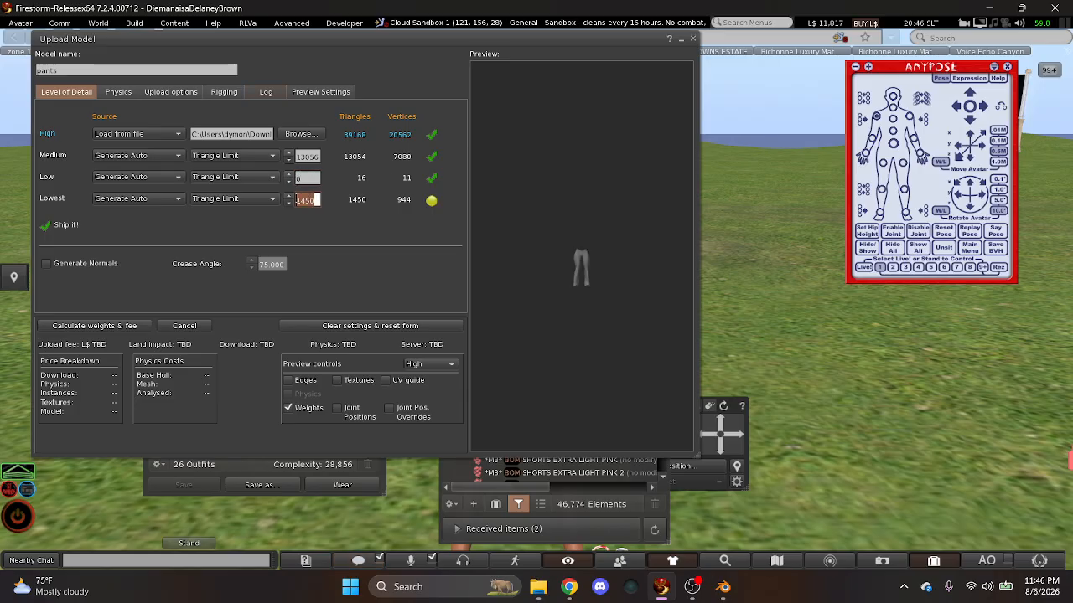
pyautogui.write('0')
pyautogui.scroll(5, 553, 308)
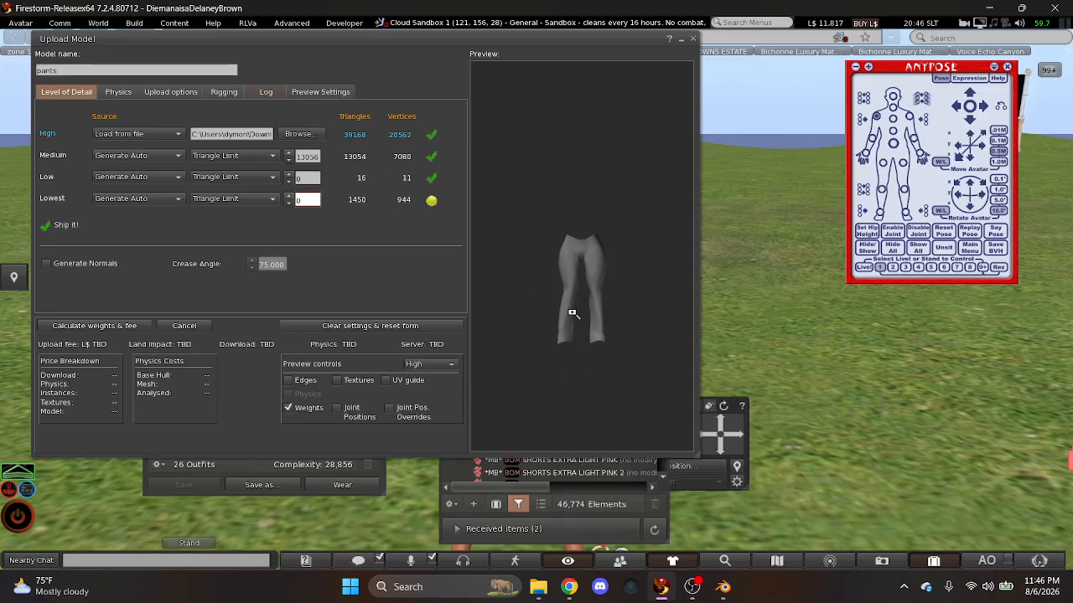
pyautogui.moveTo(570, 314); pyautogui.dragTo(675, 316)
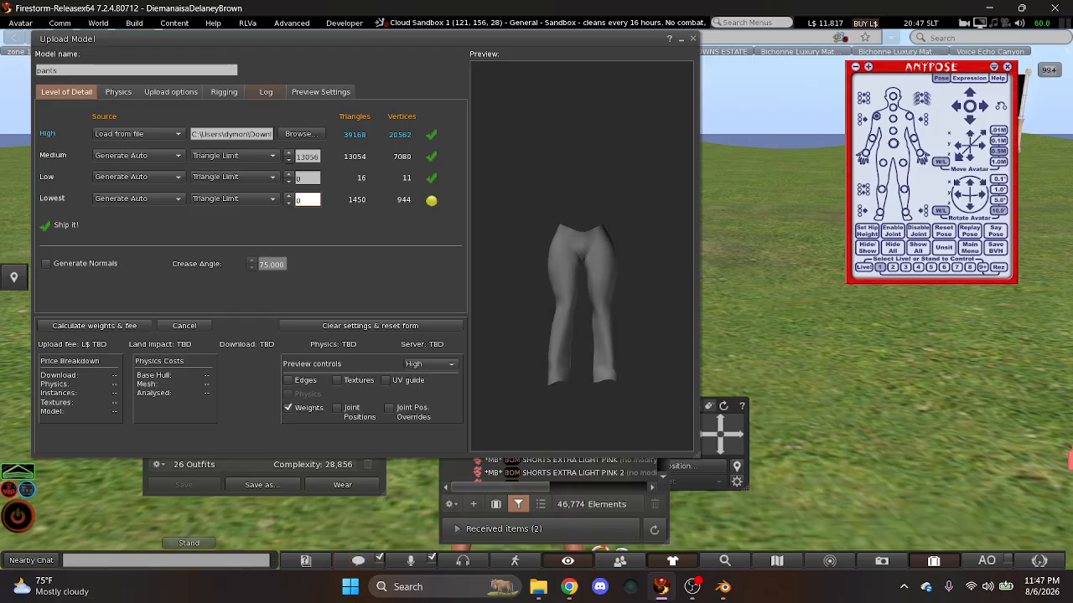
# - Calculate the model's weights and fee, check the pants in the preview and upload them
pyautogui.press('Return')
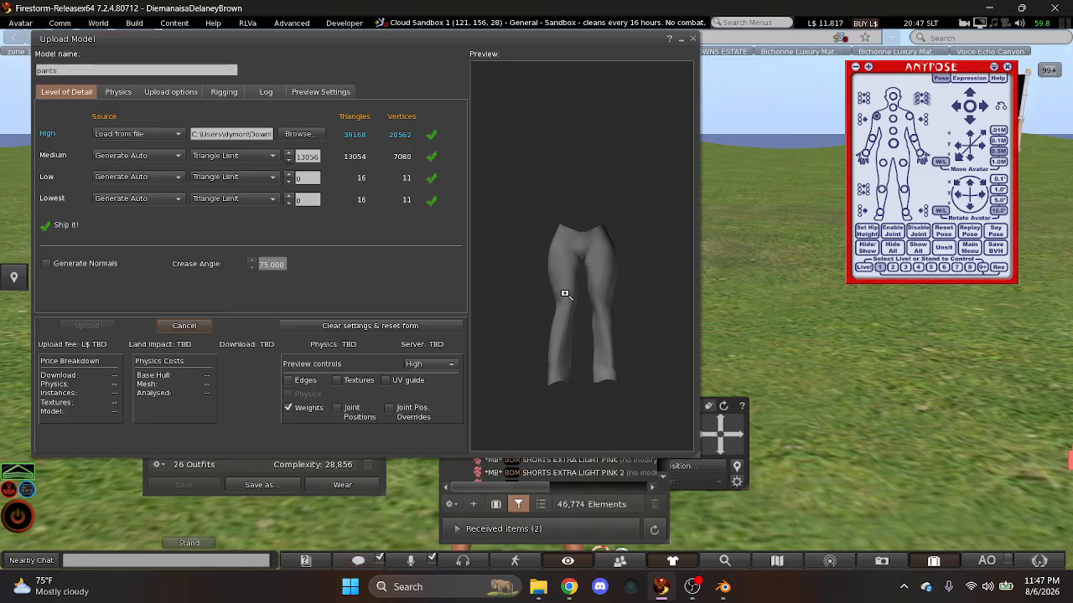
pyautogui.moveTo(557, 344); pyautogui.dragTo(437, 339)
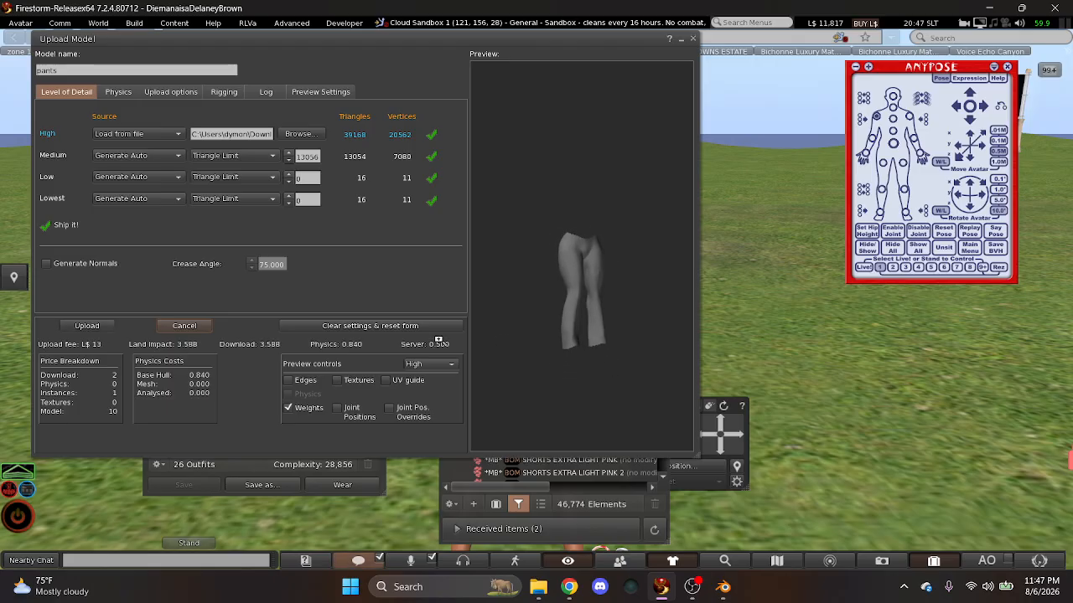
pyautogui.click(85, 328)
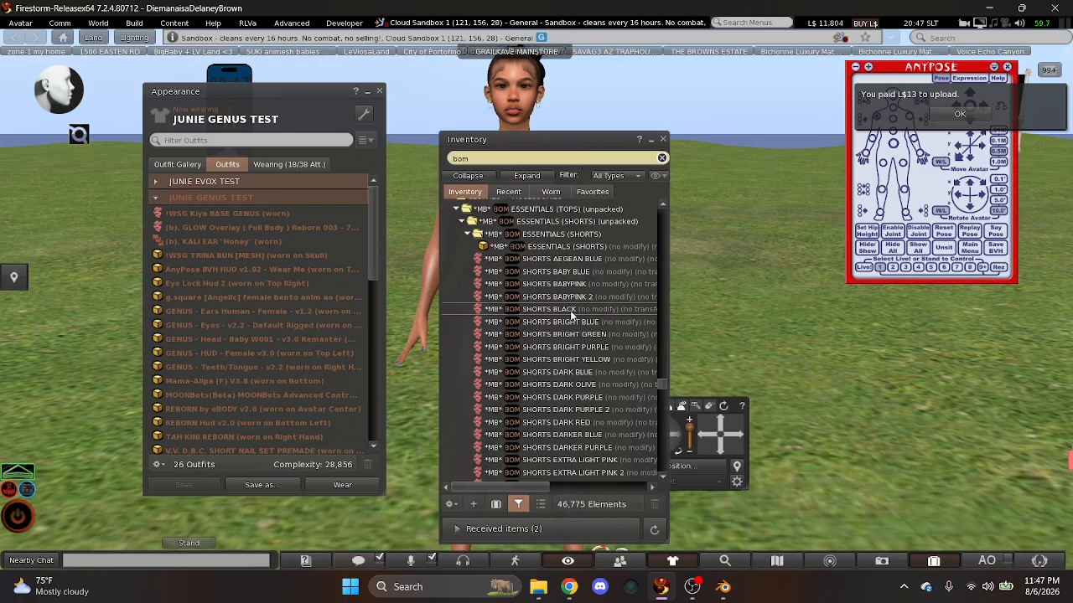
# - Find the *MB* BOM TOP BLACK item in the inventory and add it to the avatar's outfit
pyautogui.scroll(-15, 559, 308)
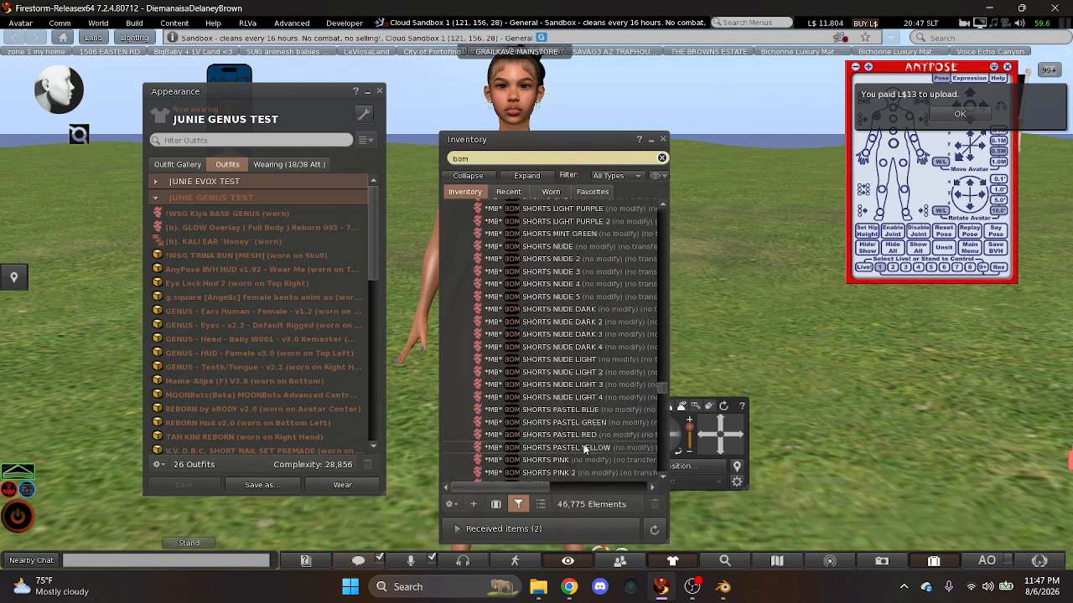
pyautogui.scroll(-3, 578, 449)
pyautogui.rightClick(569, 450)
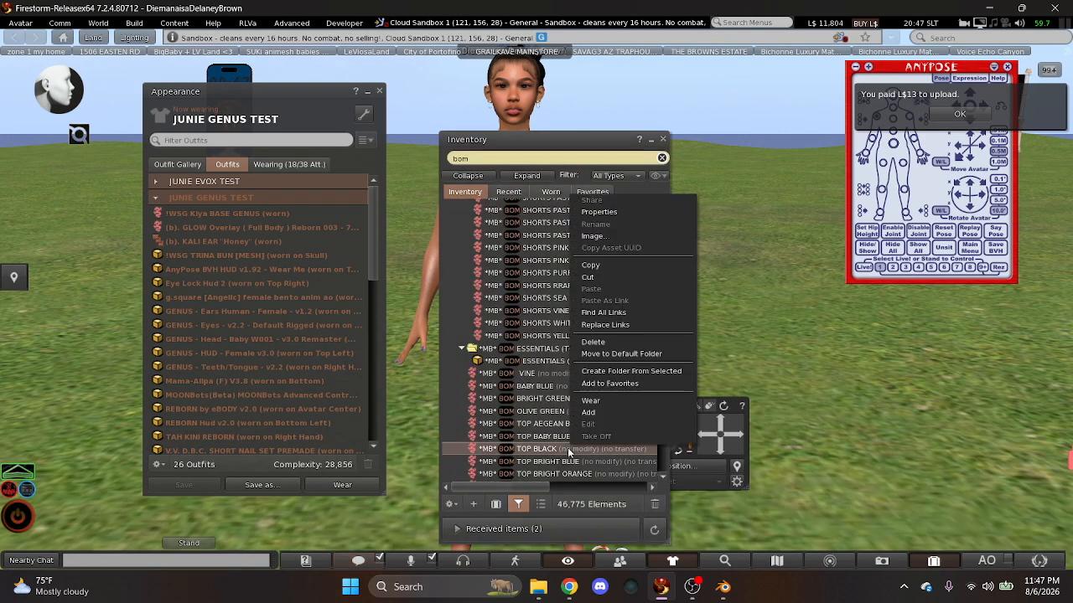
pyautogui.click(591, 413)
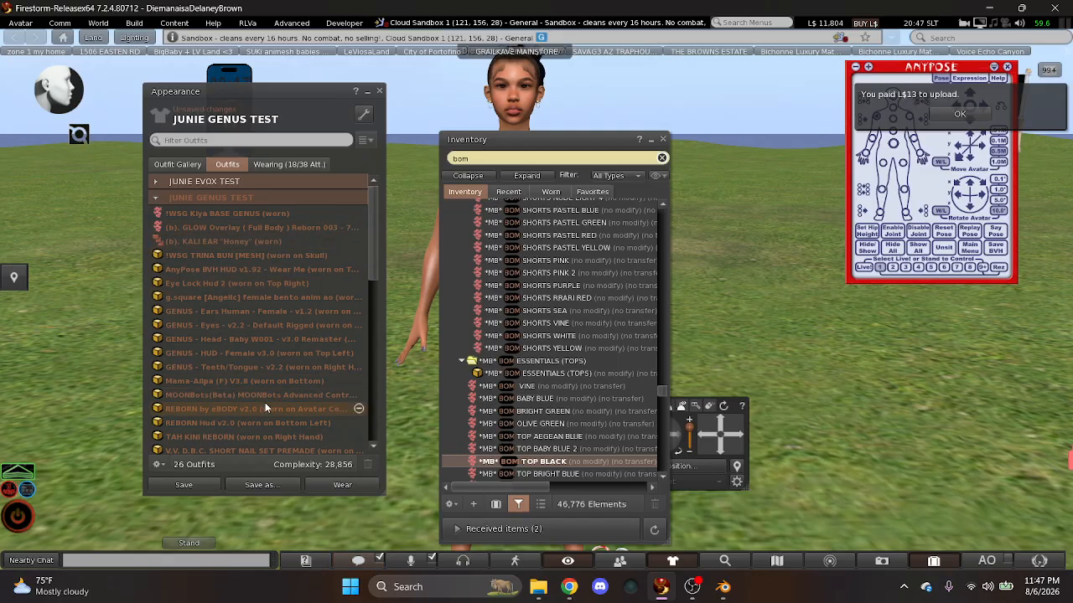
# - List the recent inventory items without the search filter and add the uploaded pants to the avatar
pyautogui.click(508, 191)
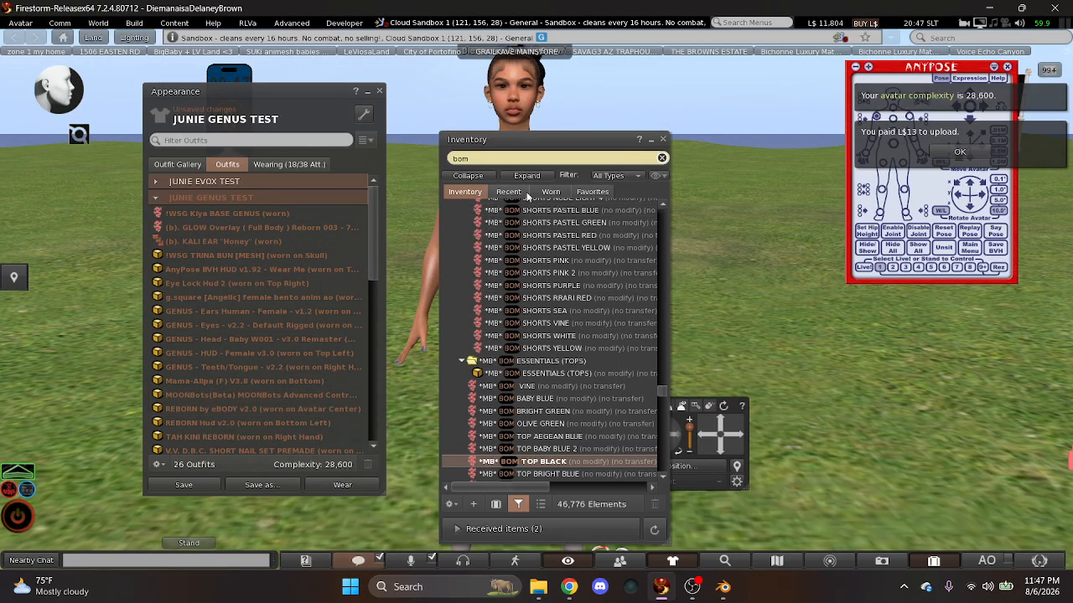
pyautogui.click(662, 158)
pyautogui.rightClick(505, 244)
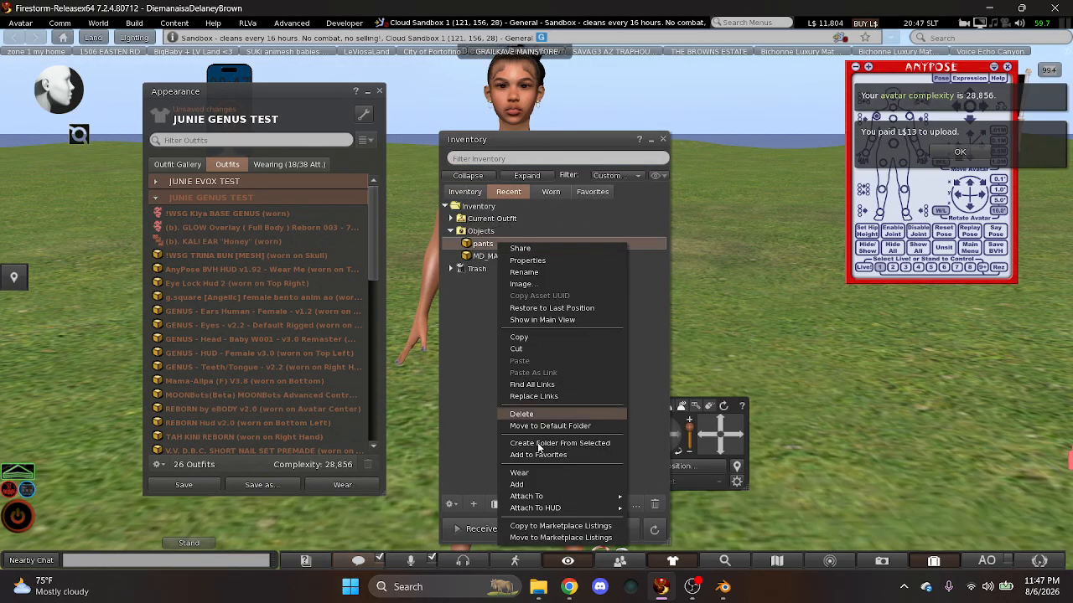
pyautogui.click(534, 484)
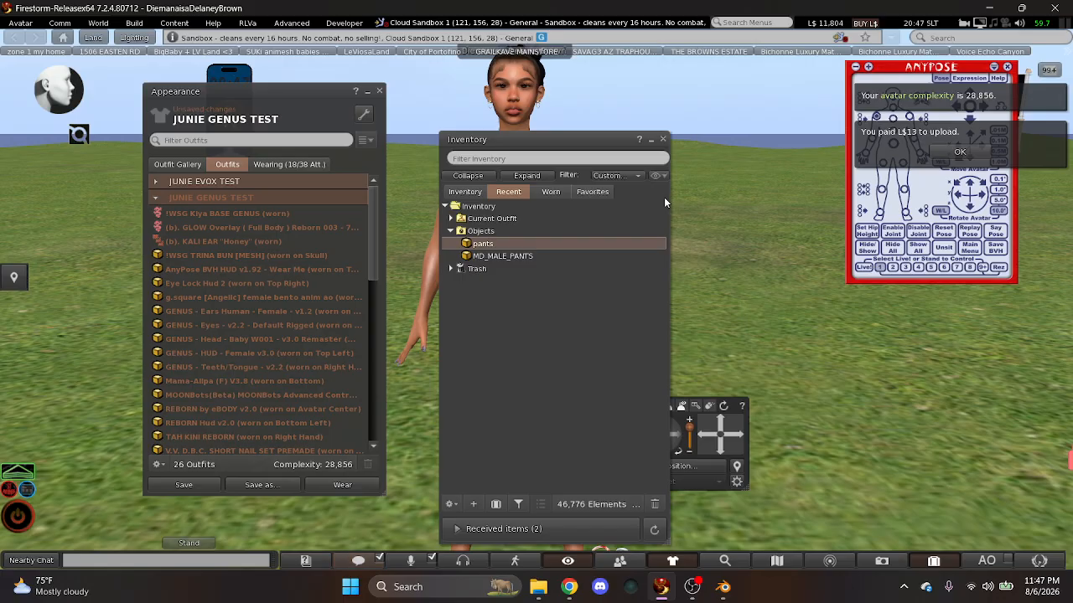
# - Move the Inventory window clear of the avatar and detach the TAH KINI REBORN bikini
pyautogui.moveTo(591, 146); pyautogui.dragTo(756, 145)
pyautogui.rightClick(545, 220)
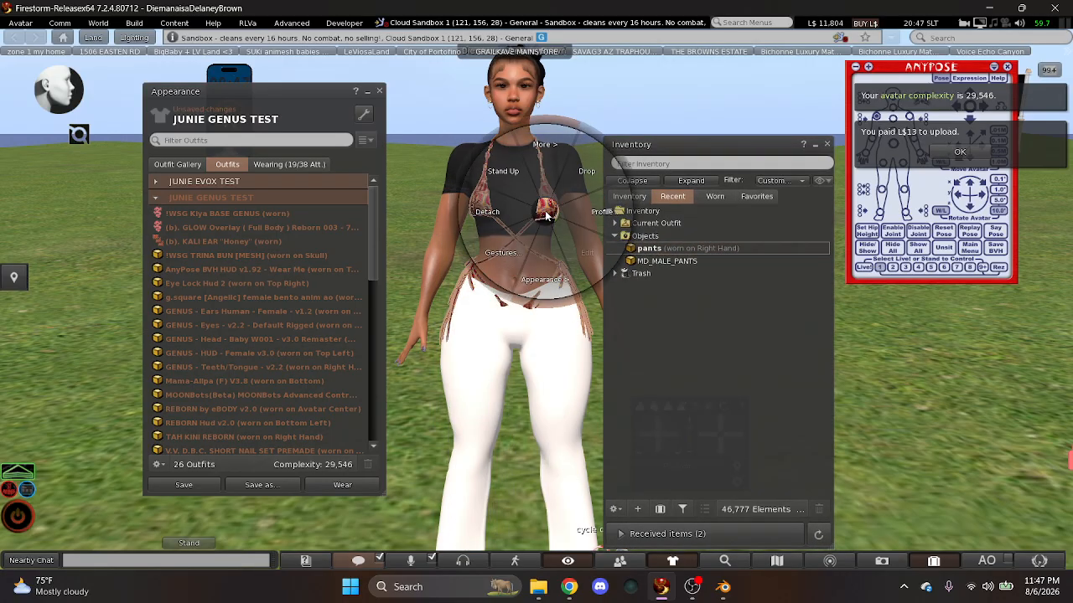
pyautogui.click(539, 267)
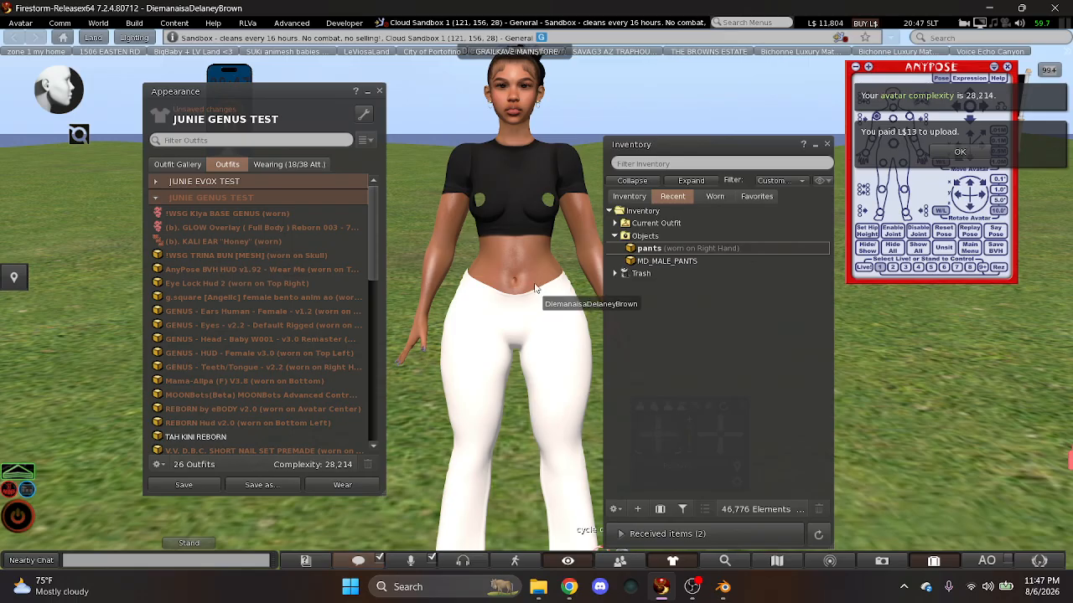
# - Minimize the Appearance window, reset the body alphas in the Reborn HUD and minimize the HUD again
pyautogui.click(368, 93)
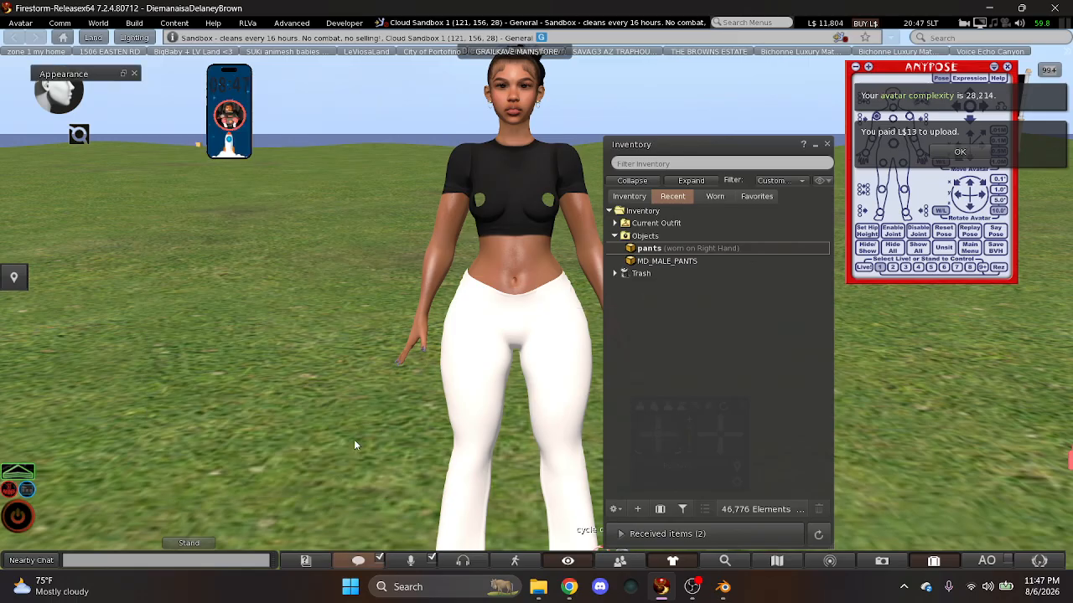
pyautogui.click(75, 137)
pyautogui.click(77, 348)
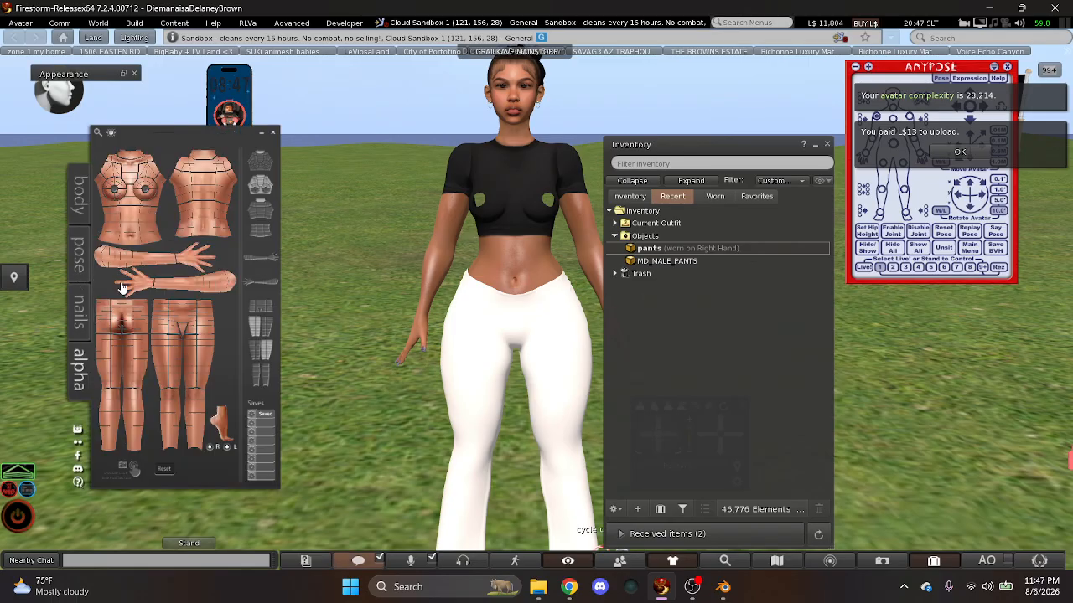
pyautogui.click(164, 476)
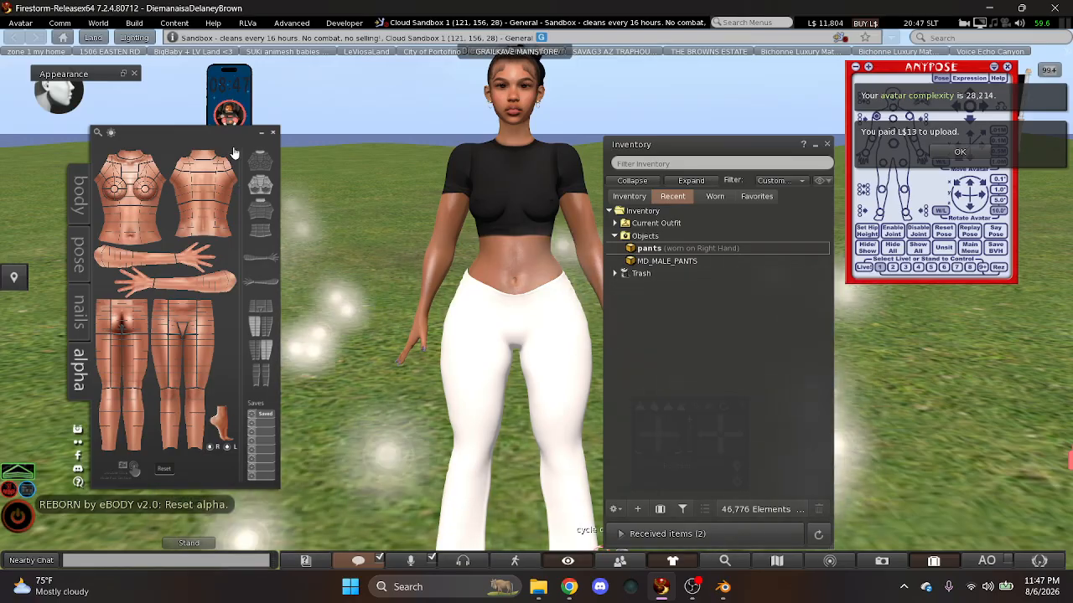
pyautogui.click(260, 132)
# - Minimize the Inventory window and examine the white pants' fit on the avatar from the front and back
pyautogui.scroll(3, 437, 378)
pyautogui.scroll(-3, 469, 377)
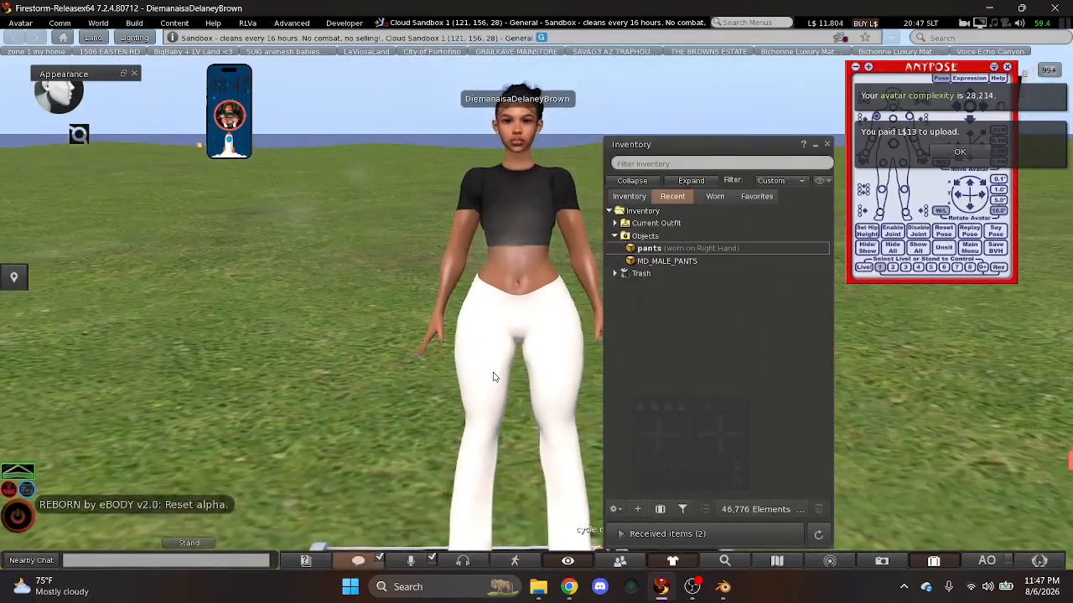
pyautogui.scroll(5, 526, 375)
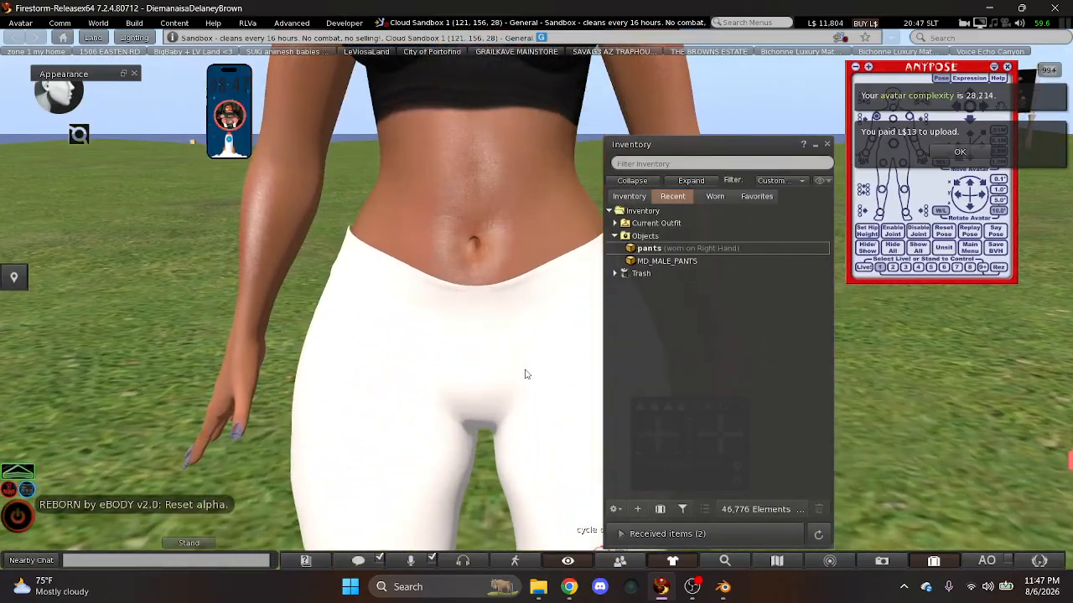
pyautogui.scroll(-3, 553, 376)
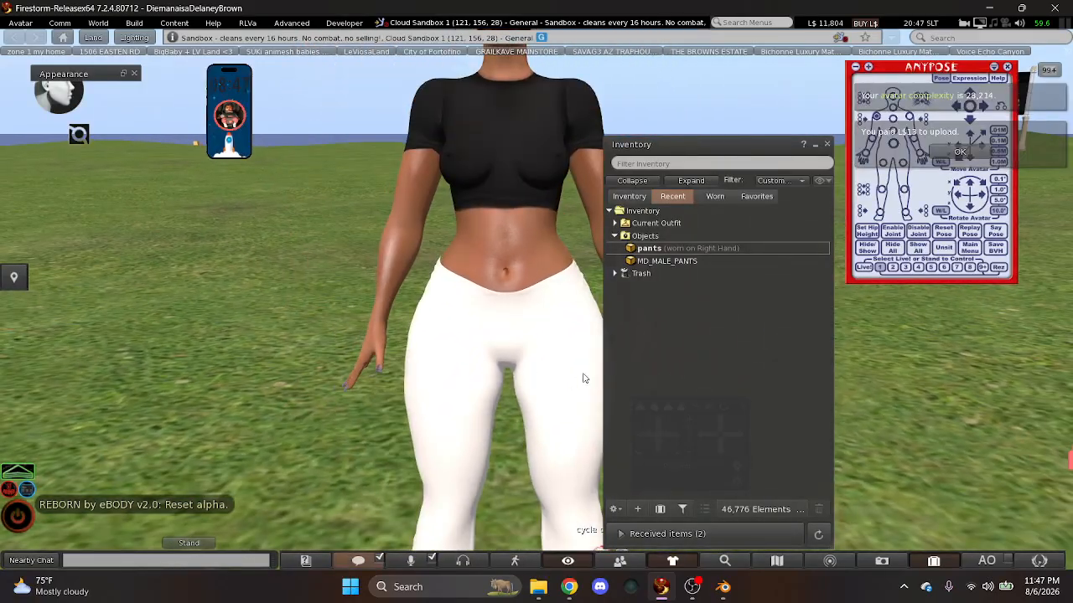
pyautogui.click(815, 144)
pyautogui.moveTo(658, 423); pyautogui.dragTo(528, 549)
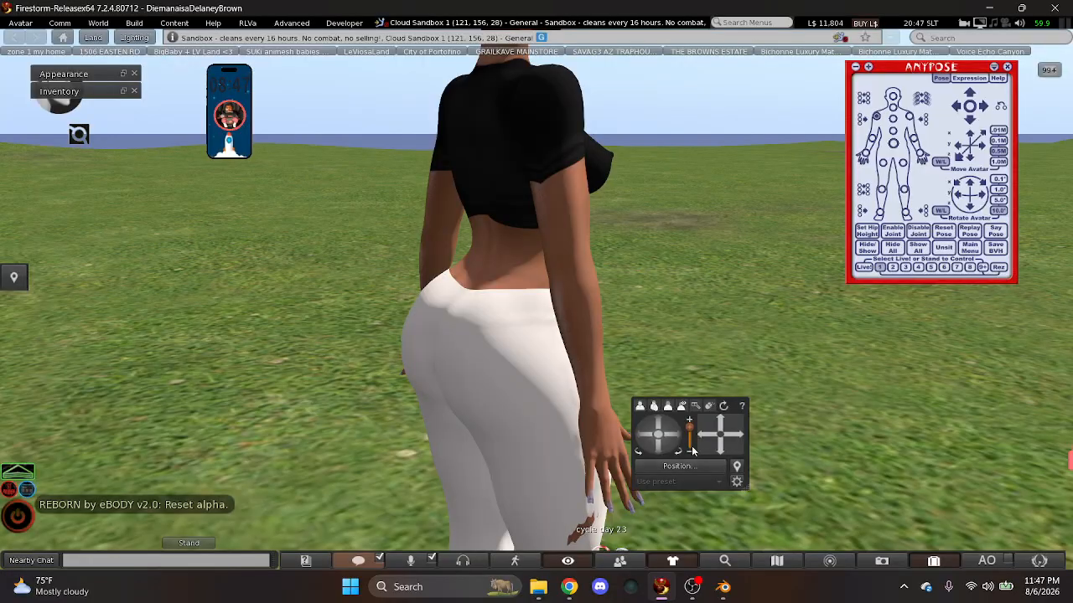
pyautogui.moveTo(692, 451); pyautogui.dragTo(686, 469)
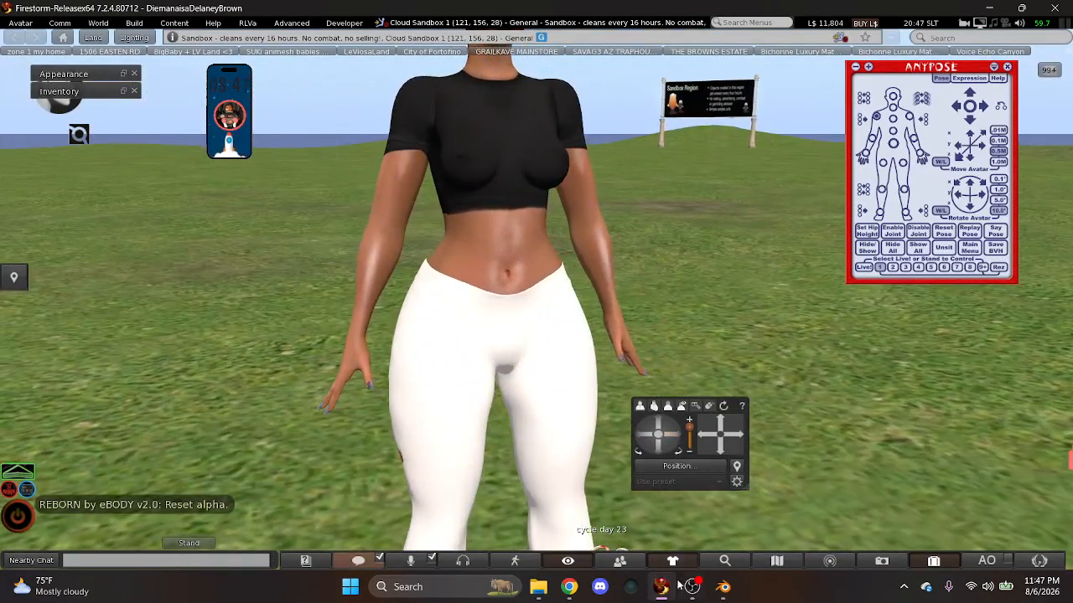
pyautogui.scroll(-3, 509, 458)
pyautogui.click(662, 433)
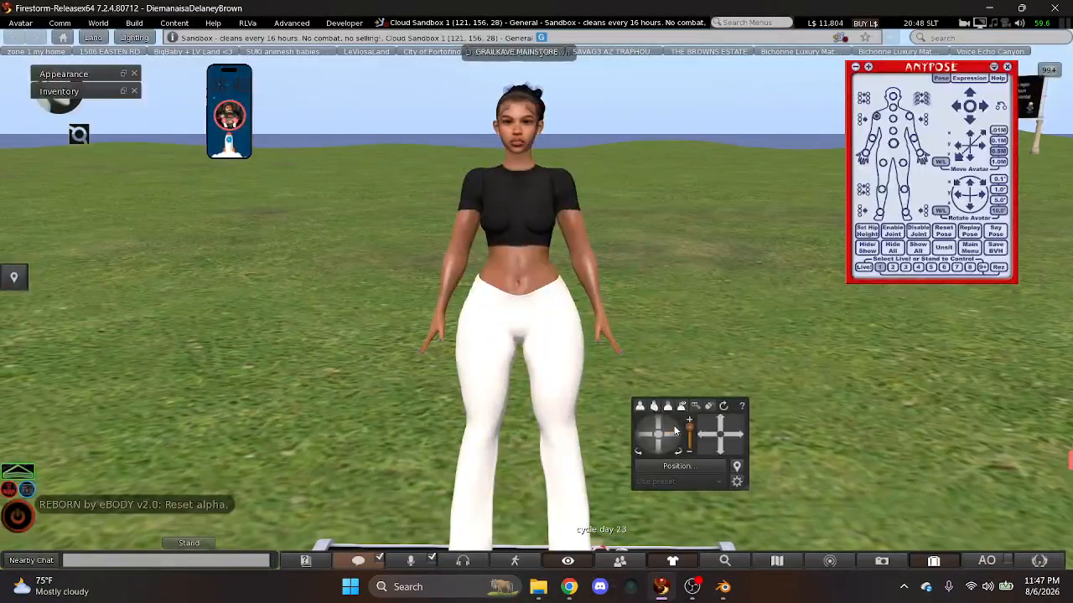
# - Edit the worn pants and open their diffuse texture picker with the local textures listed
pyautogui.rightClick(545, 439)
pyautogui.click(494, 419)
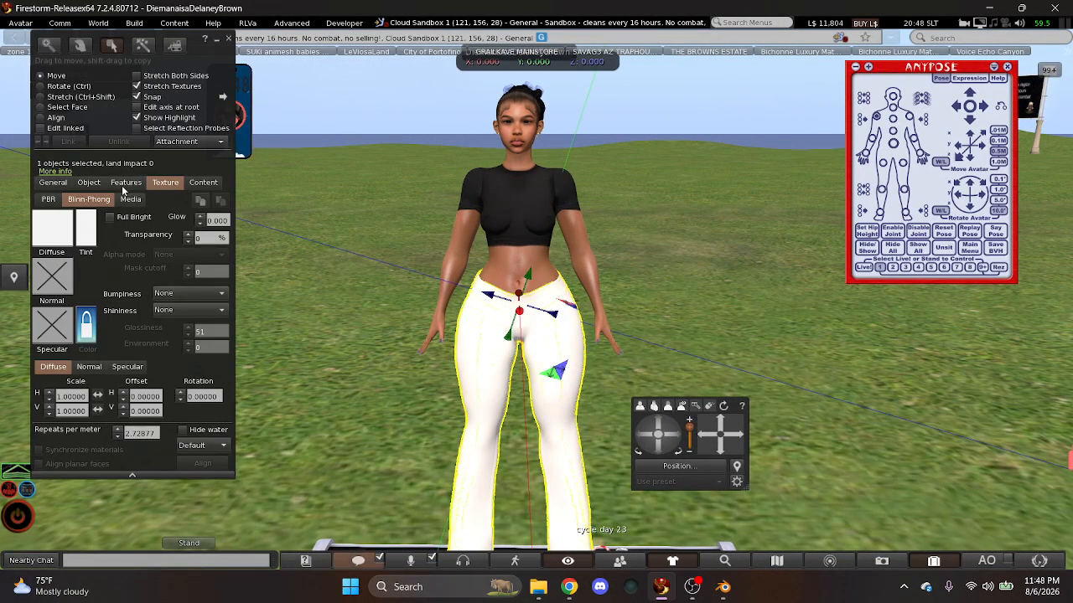
pyautogui.click(40, 240)
pyautogui.click(304, 174)
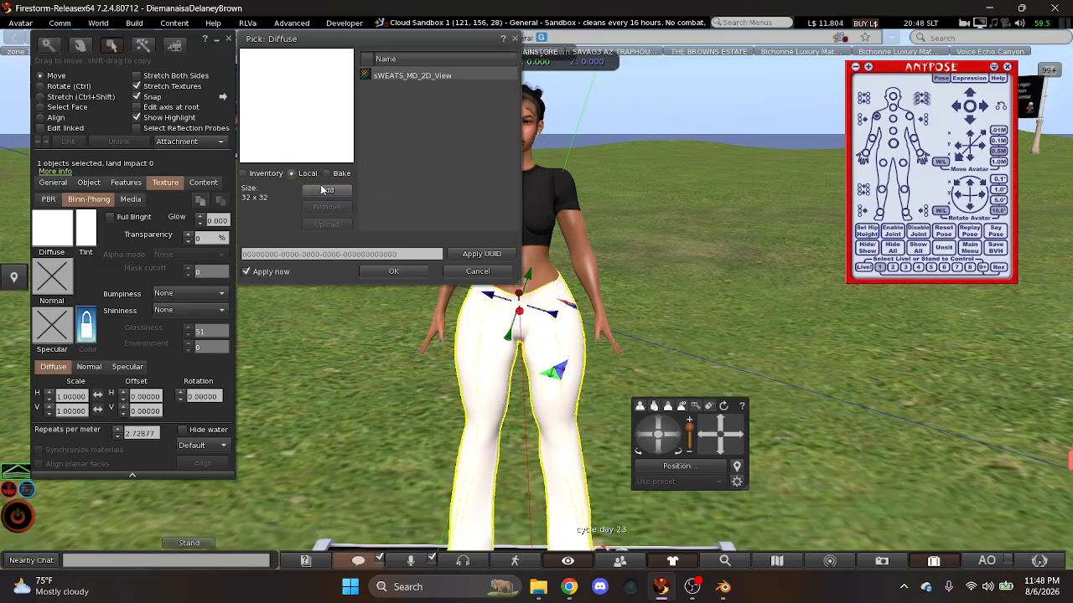
# - Add the DefaultMaterial_2D_View image from Documents > teaching > Stream class 001 to the local textures
pyautogui.click(326, 189)
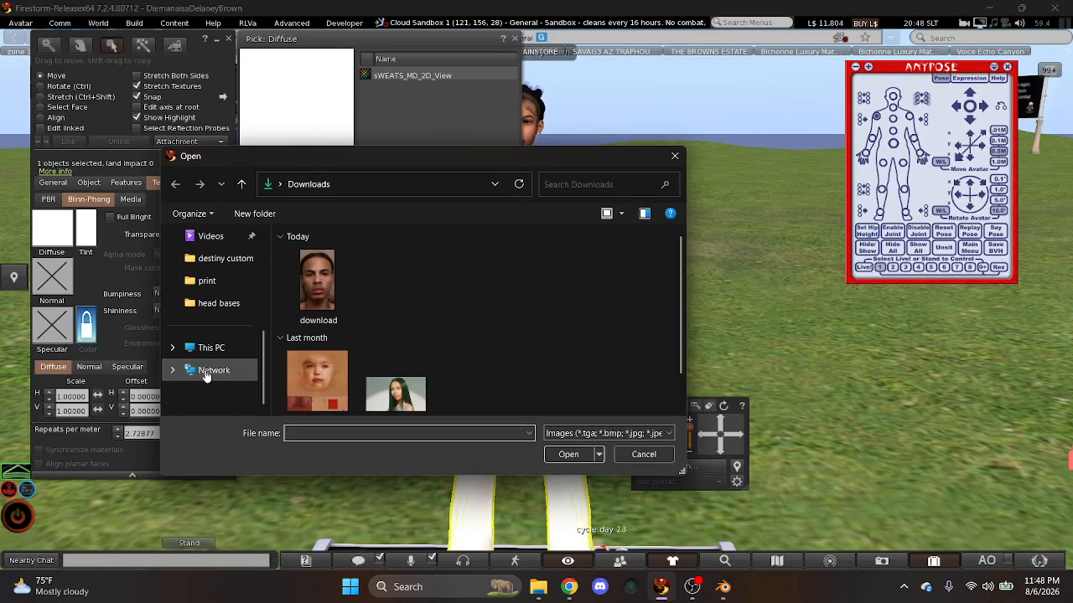
pyautogui.scroll(3, 226, 318)
pyautogui.click(219, 303)
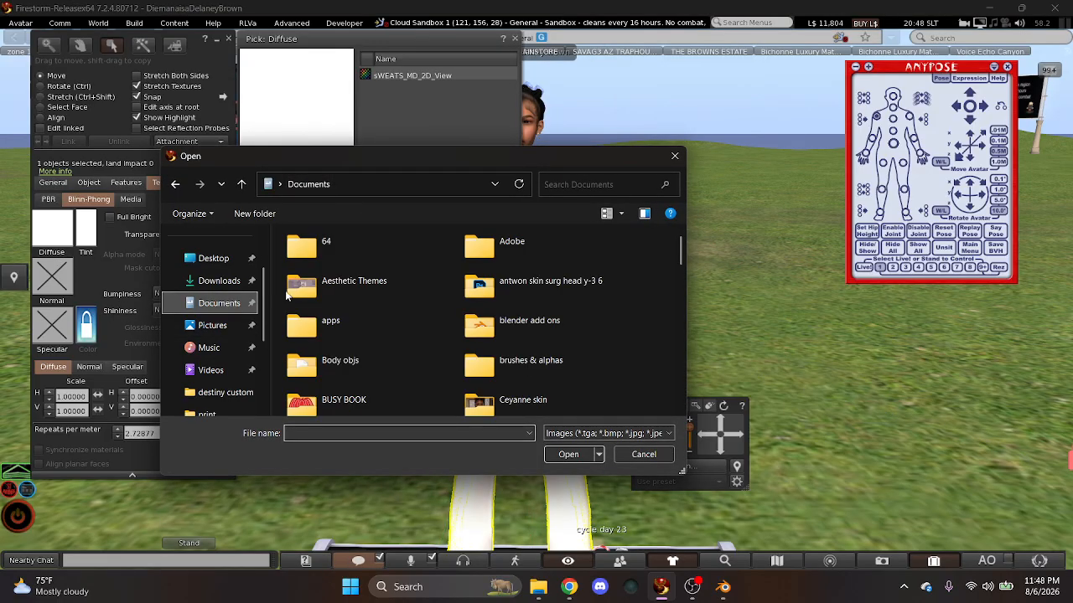
pyautogui.scroll(-10, 440, 342)
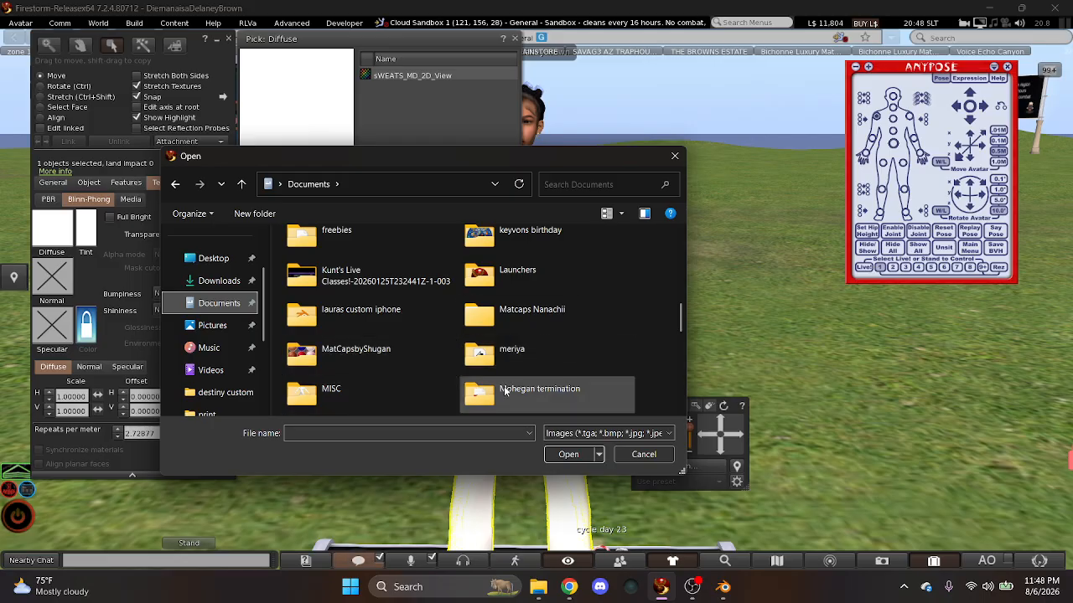
pyautogui.scroll(-5, 414, 347)
pyautogui.scroll(-2, 412, 348)
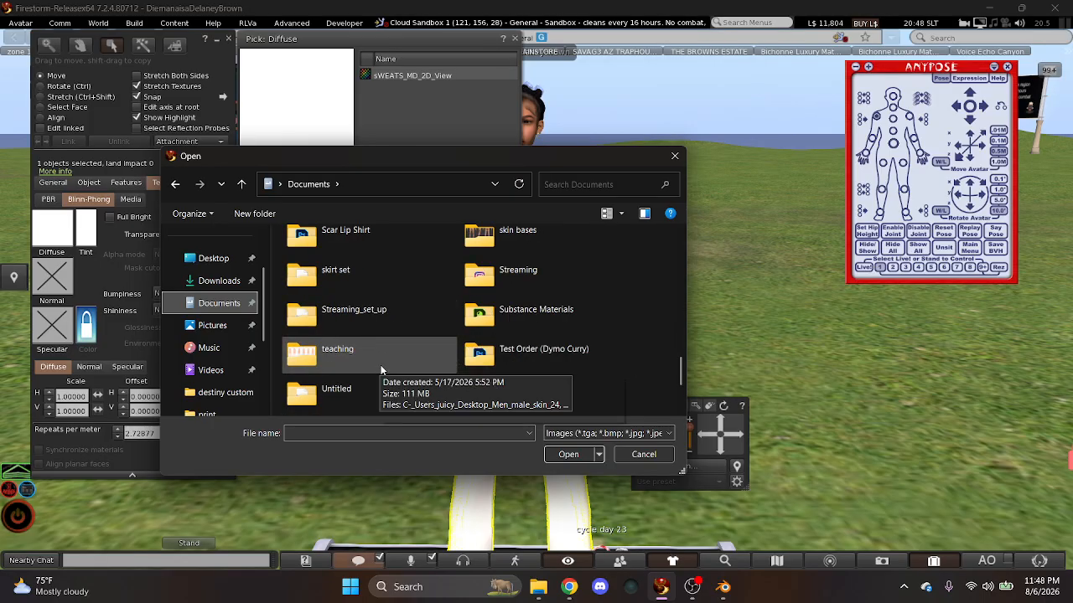
pyautogui.doubleClick(404, 344)
pyautogui.scroll(-2, 402, 352)
pyautogui.scroll(-5, 376, 367)
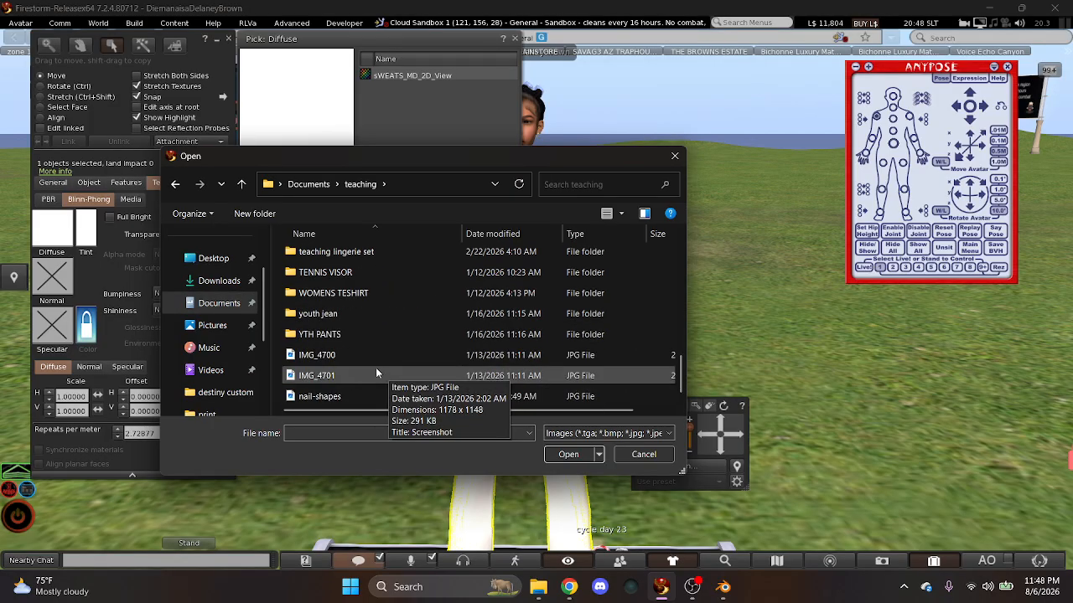
pyautogui.scroll(2, 374, 359)
pyautogui.doubleClick(376, 294)
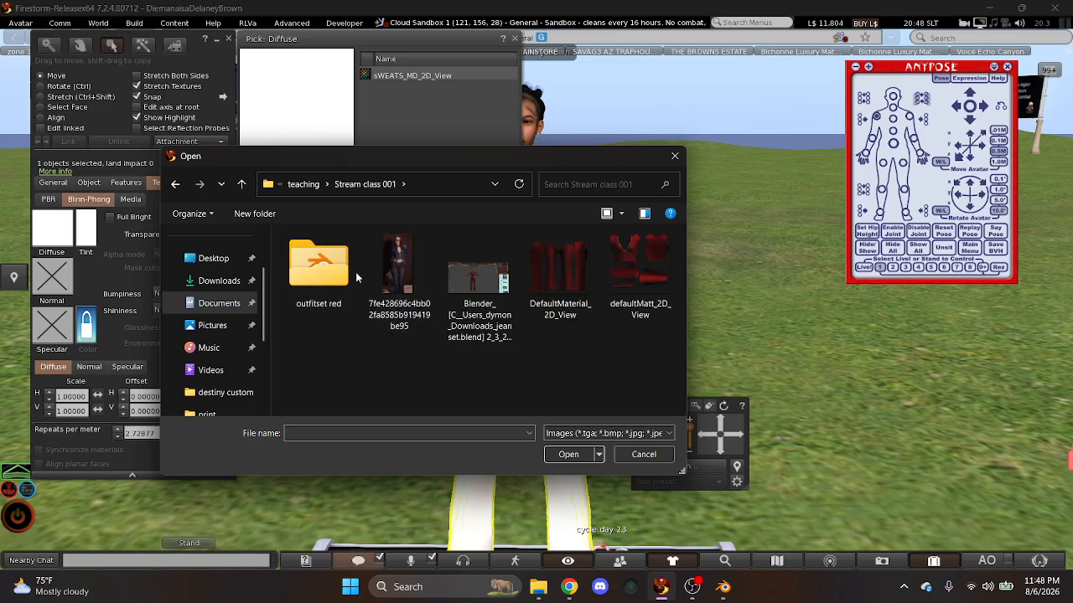
pyautogui.click(568, 454)
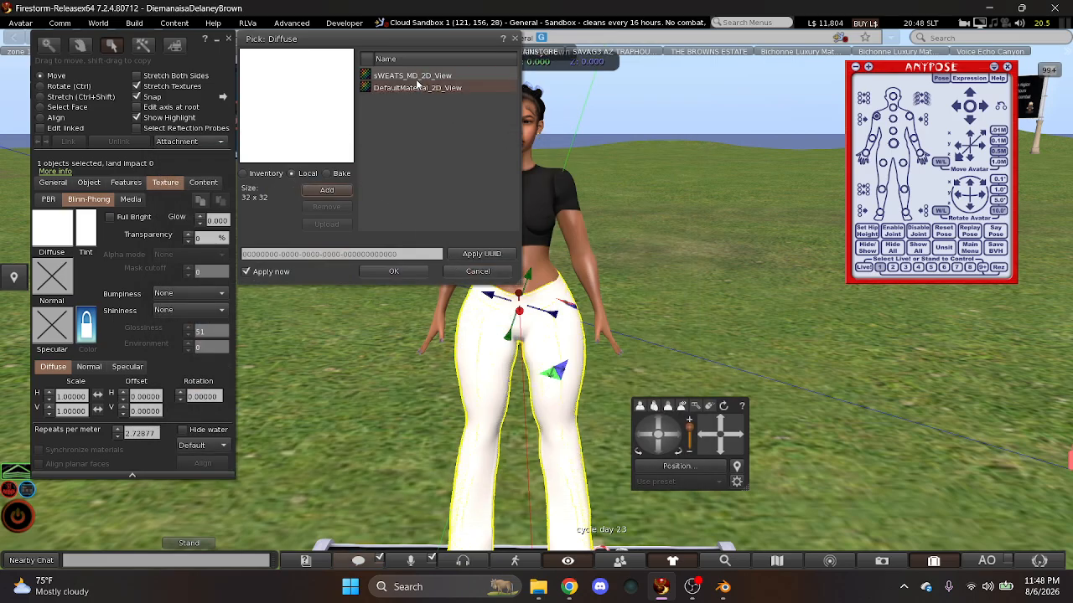
# - Apply the local DefaultMaterial_2D_View texture to the pants as diffuse and finish editing them
pyautogui.click(409, 90)
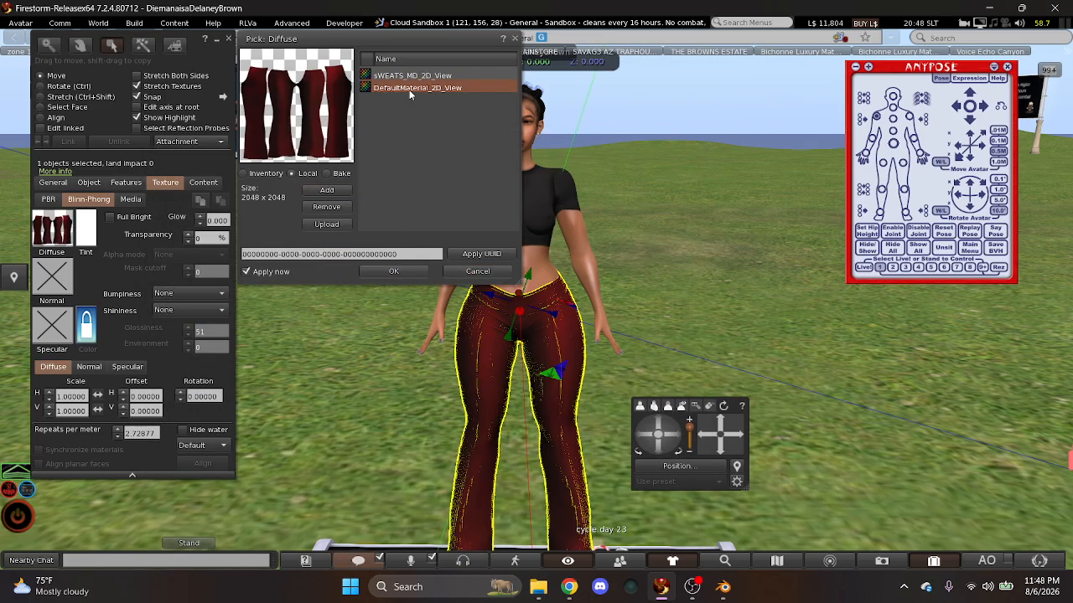
pyautogui.click(402, 271)
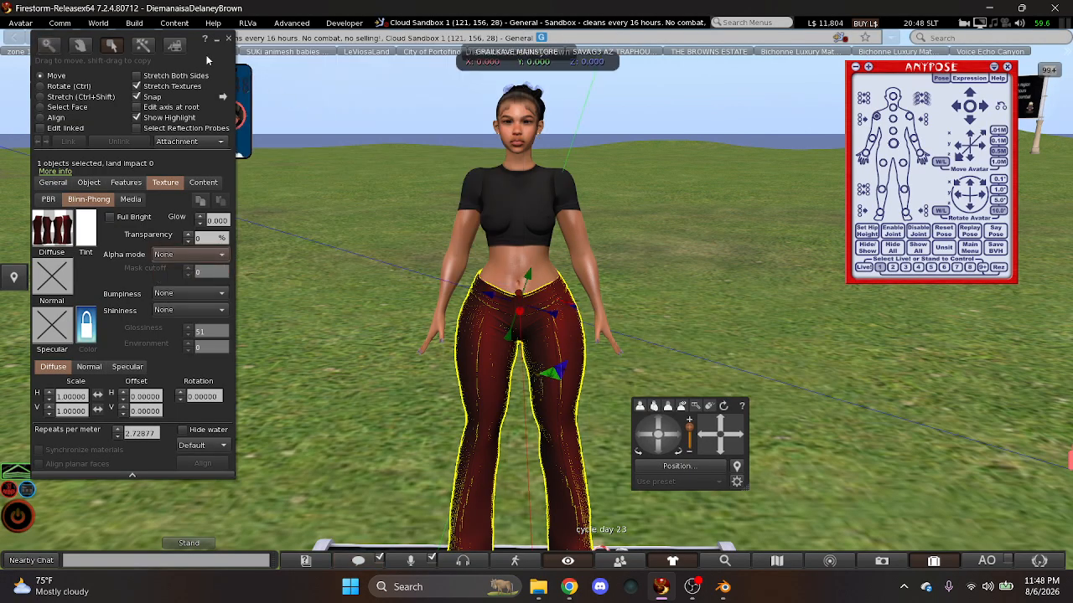
pyautogui.click(226, 40)
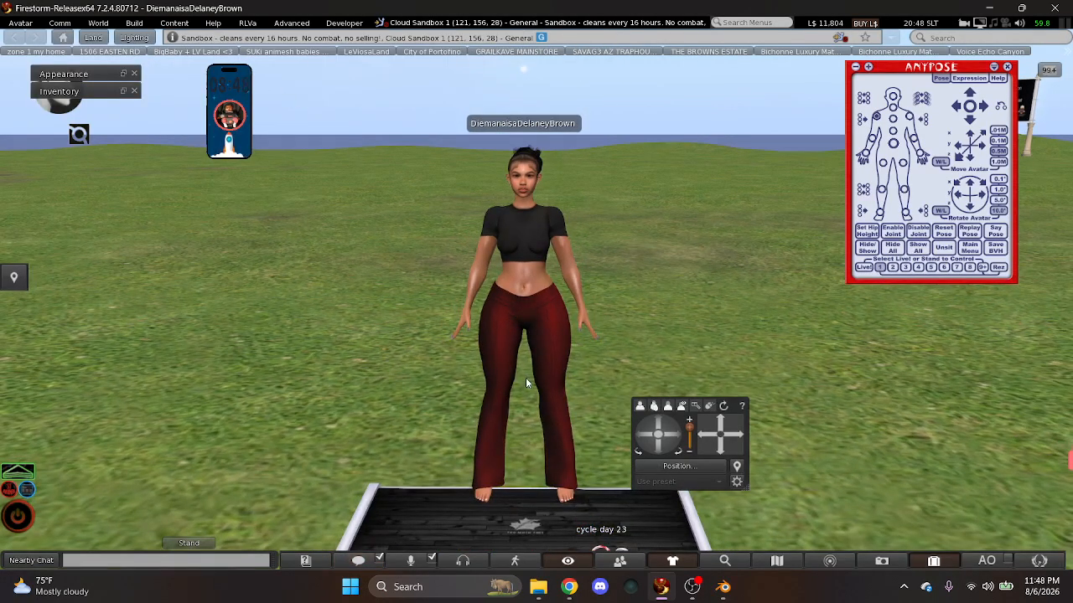
# - Examine the textured pants up close and from all around the avatar
pyautogui.scroll(5, 541, 365)
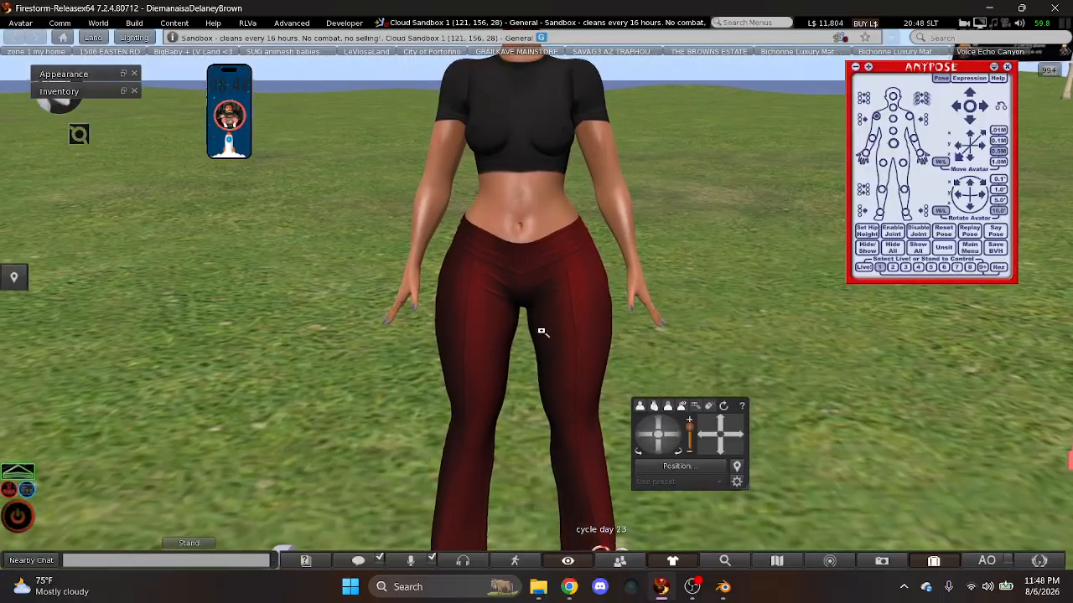
pyautogui.scroll(-5, 519, 395)
pyautogui.hotkey('alt', 'Right')
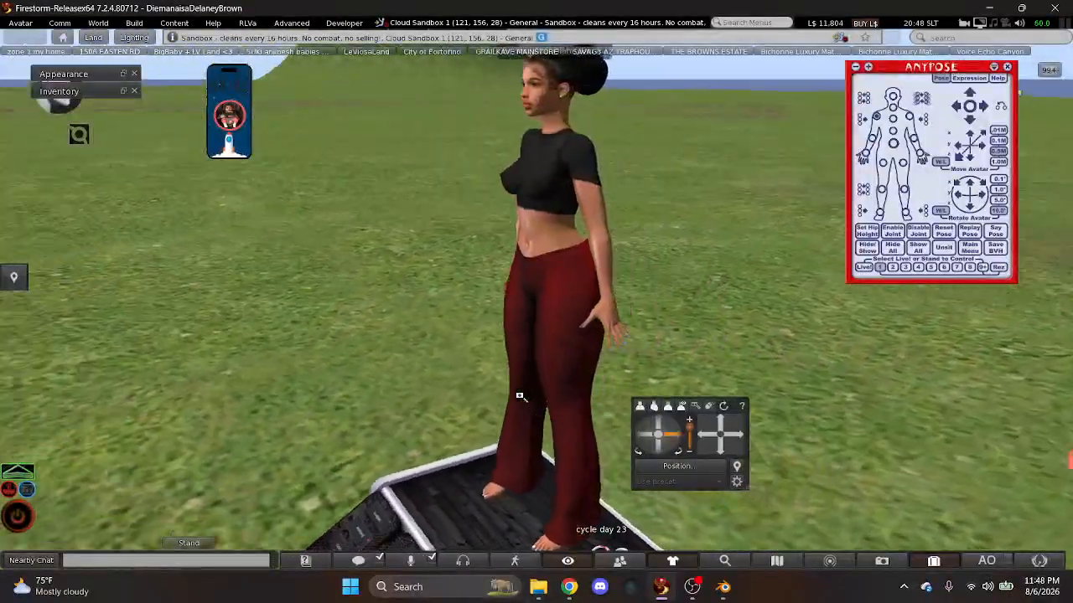
pyautogui.hotkey('alt', 'Right')
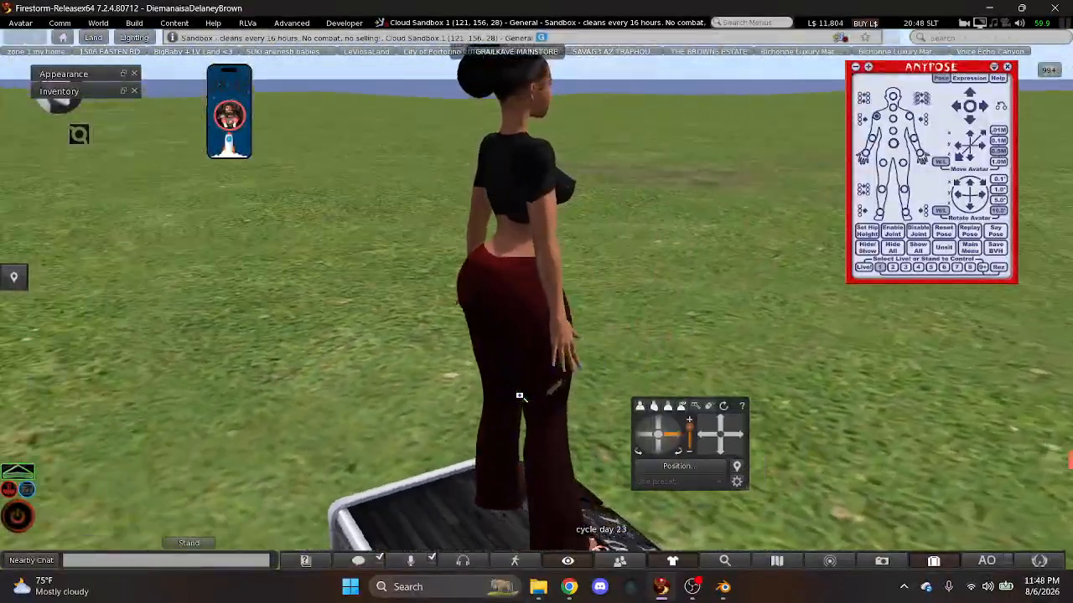
pyautogui.hotkey('alt', 'Right')
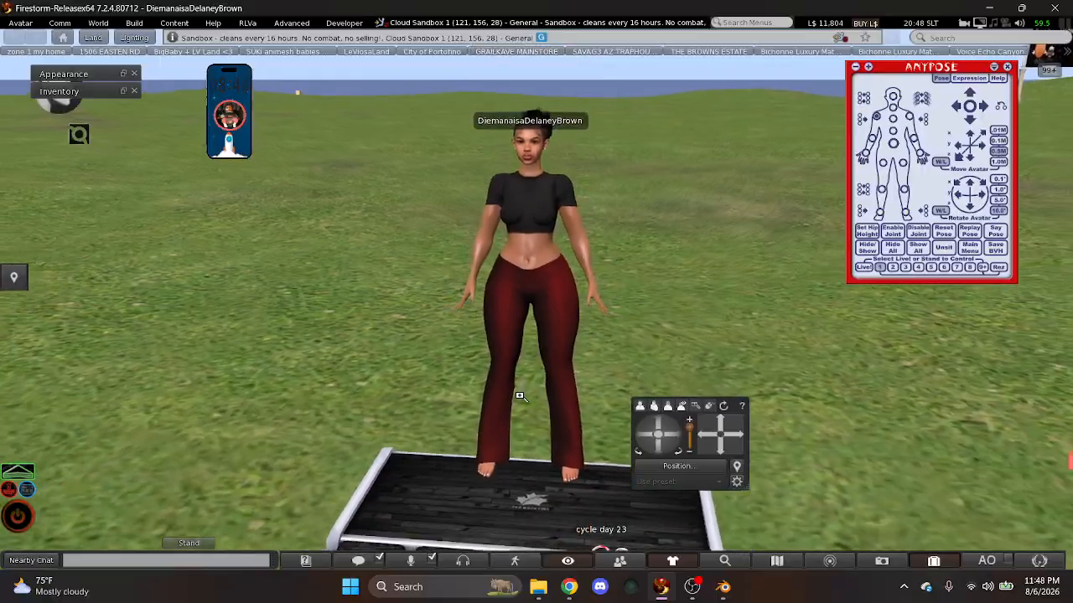
# - Put the avatar in a wide-legged pose with the pose stand and examine the pants from all sides
pyautogui.hotkey('alt', 'Right')
pyautogui.hotkey('alt', 'Down')
pyautogui.hotkey('alt', 'Left')
pyautogui.hotkey('alt', 'Up')
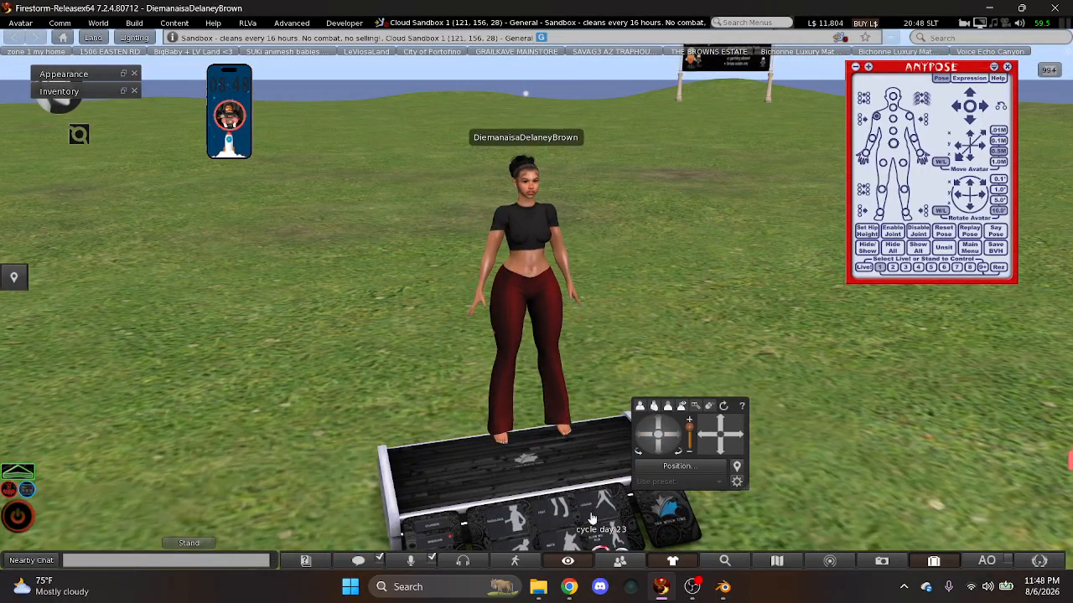
pyautogui.keyDown('alt'); pyautogui.click(557, 325); pyautogui.keyUp('alt')
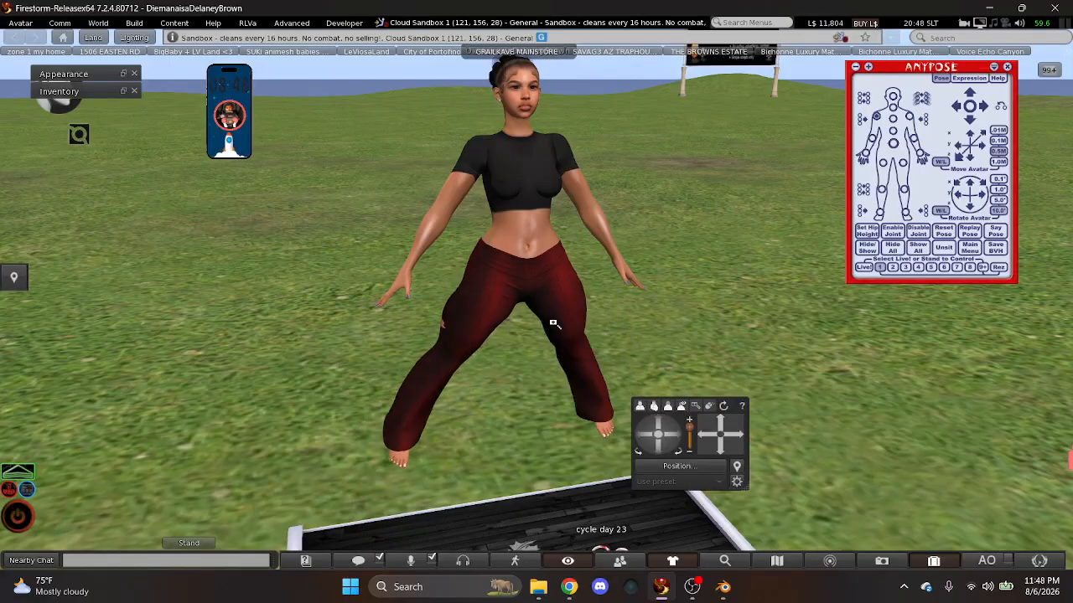
pyautogui.hotkey('alt', 'Right')
pyautogui.hotkey('alt', 'Right')
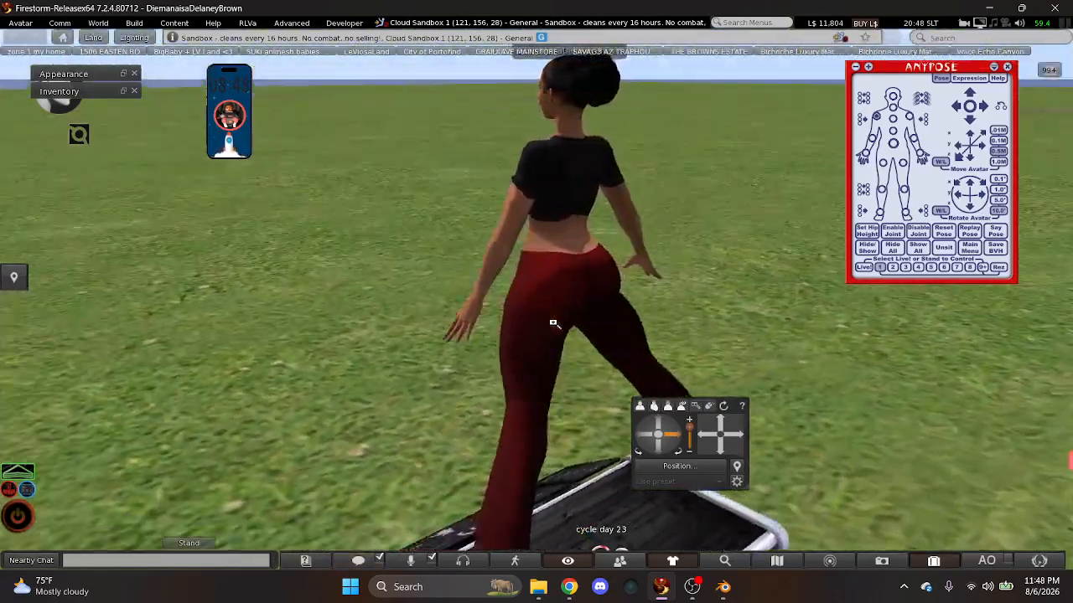
pyautogui.hotkey('alt', 'Right')
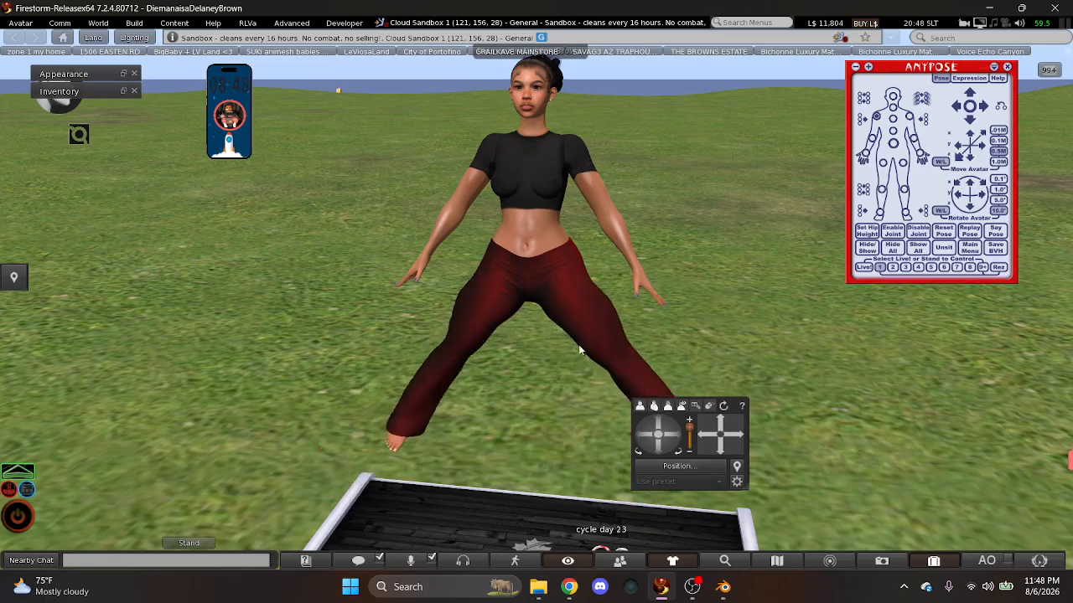
# - Switch to Blender and rotate the Avatar rig's hip bones outward in Pose Mode from the front view, then return to Object Mode
pyautogui.hotkey('alt', 'Tab')
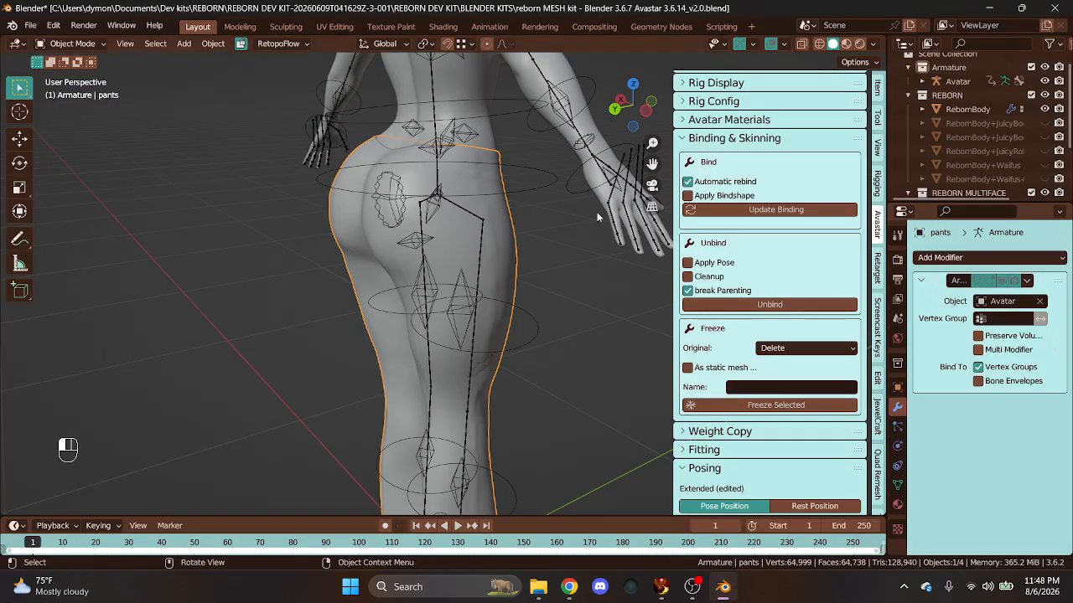
pyautogui.click(643, 107)
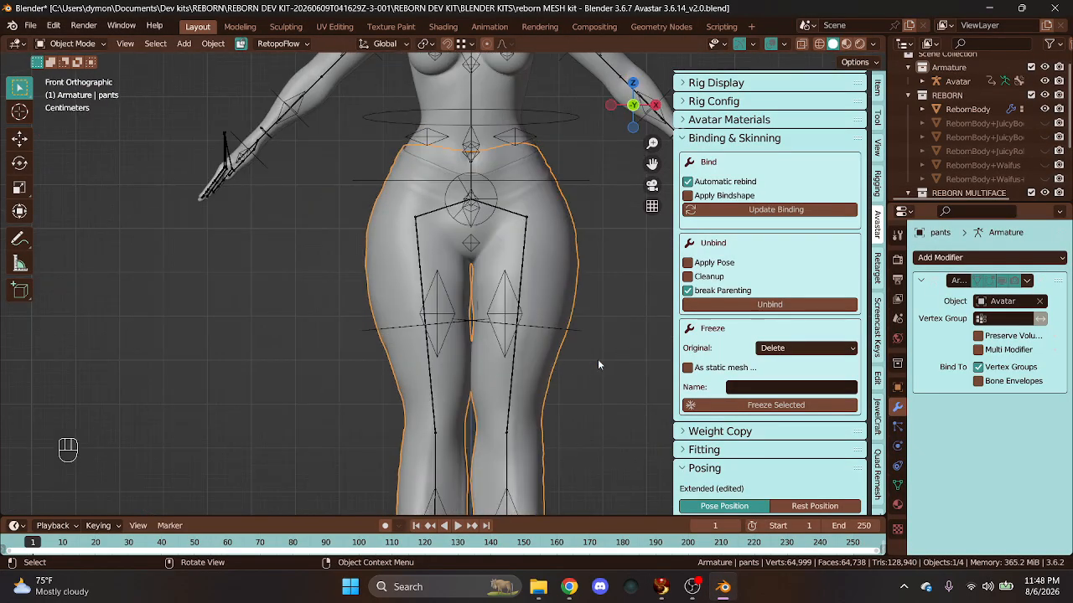
pyautogui.click(560, 333)
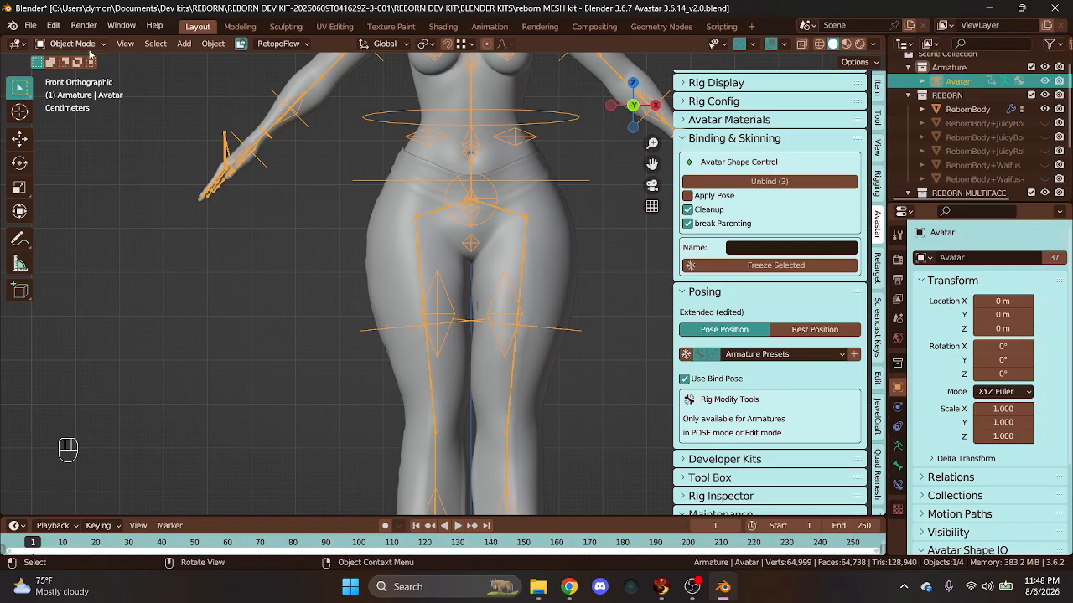
pyautogui.click(88, 48)
pyautogui.click(69, 84)
pyautogui.press('r')
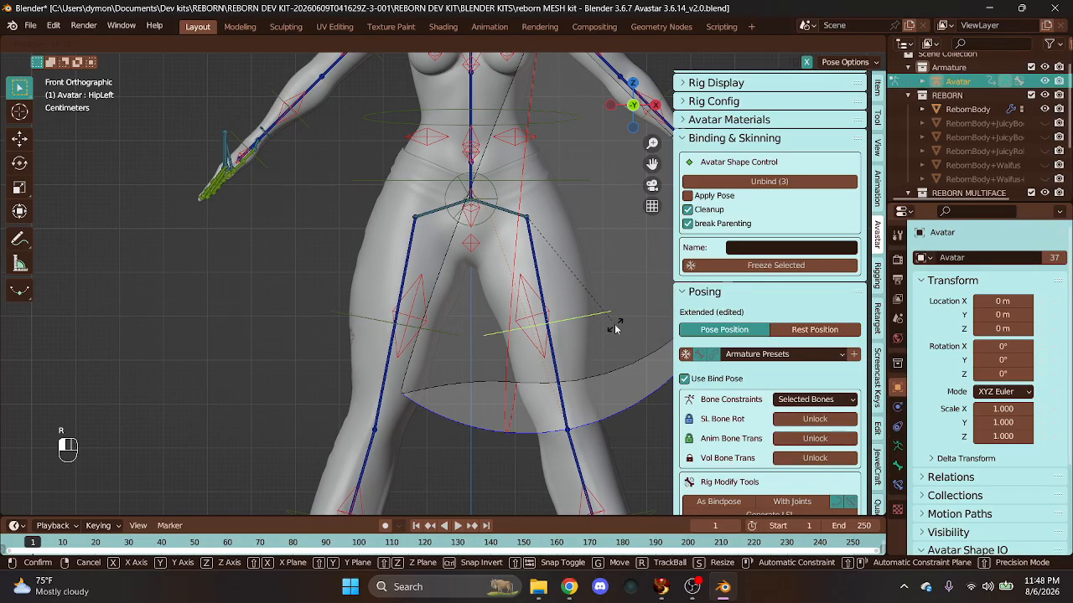
pyautogui.click(611, 327)
pyautogui.click(71, 44)
pyautogui.click(67, 57)
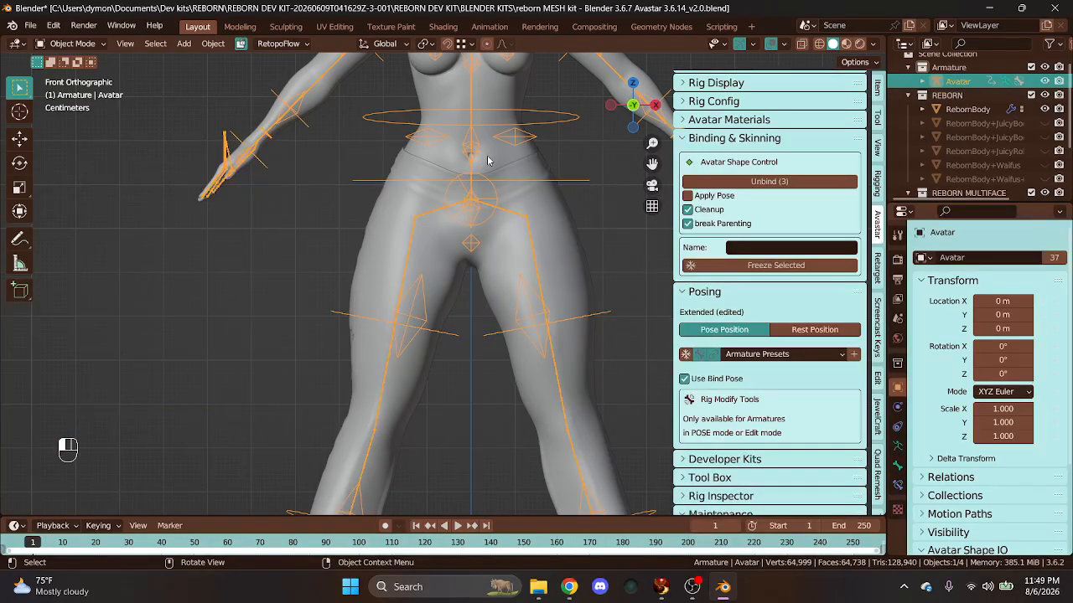
# - Select RebornBody, show the Legs section of its Avatar Shape settings, and set Leg Muscles to 100
pyautogui.click(520, 171)
pyautogui.scroll(6, 735, 148)
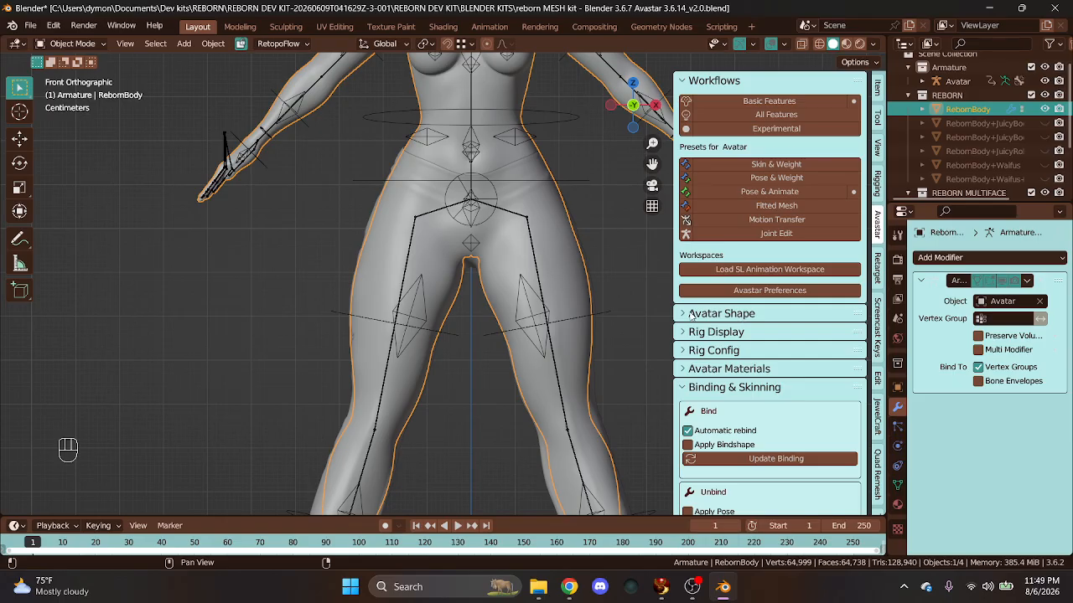
pyautogui.click(689, 313)
pyautogui.scroll(-2, 718, 369)
pyautogui.click(718, 372)
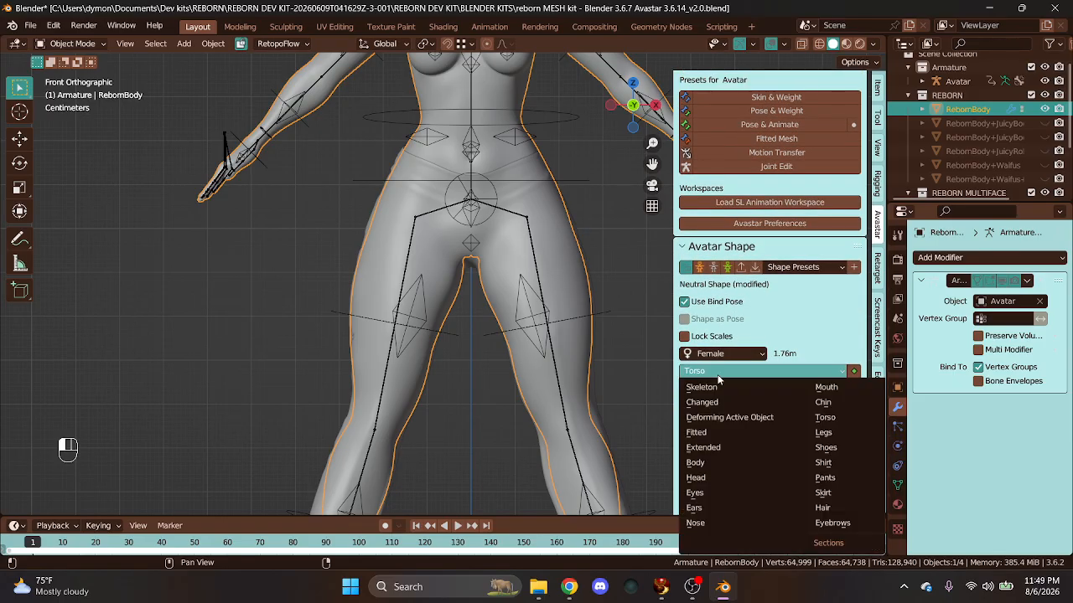
pyautogui.click(823, 432)
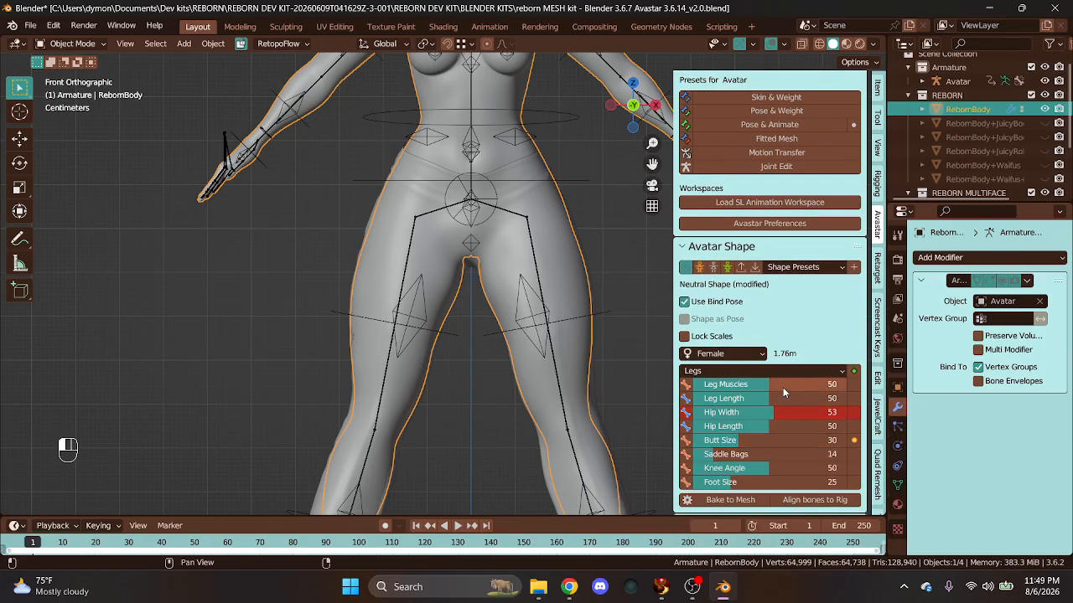
pyautogui.doubleClick(829, 386)
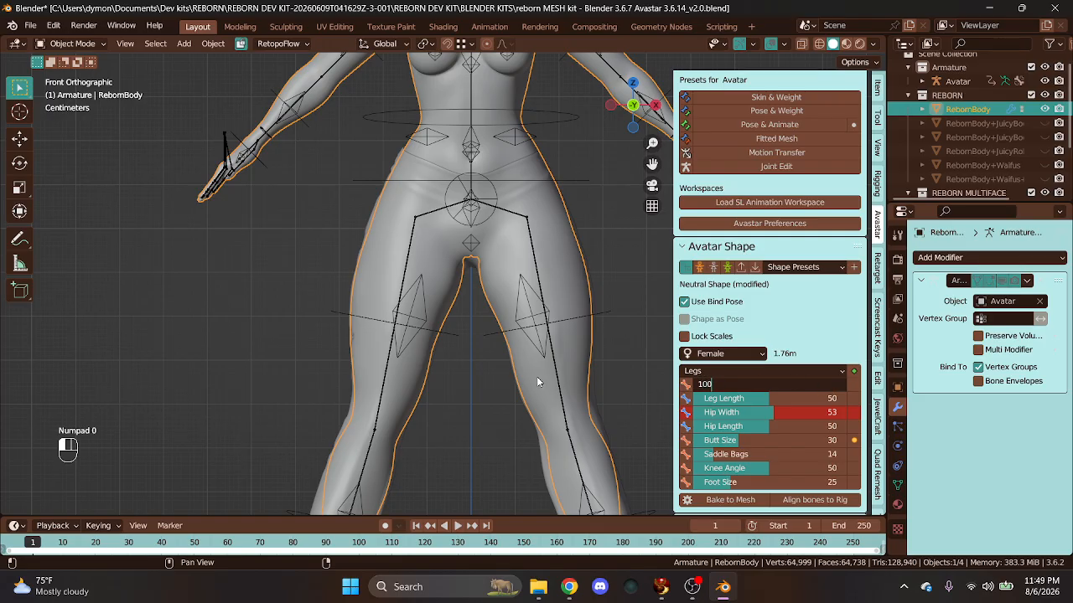
pyautogui.press('Return')
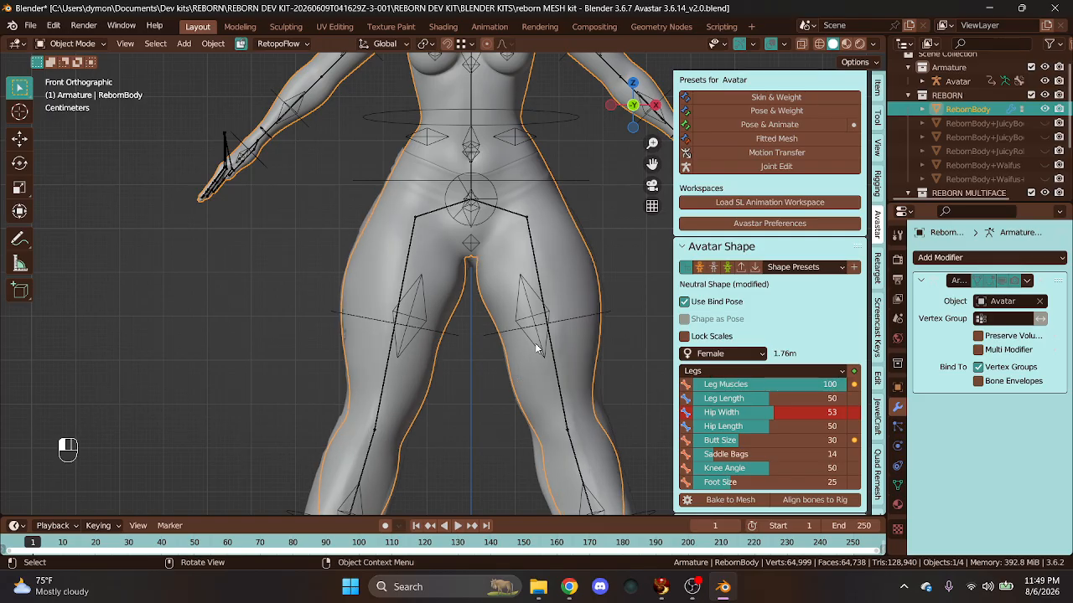
# - Select the pants and prepare the Inflate sculpting brush with strength 0.151 and X symmetry
pyautogui.scroll(3, 534, 343)
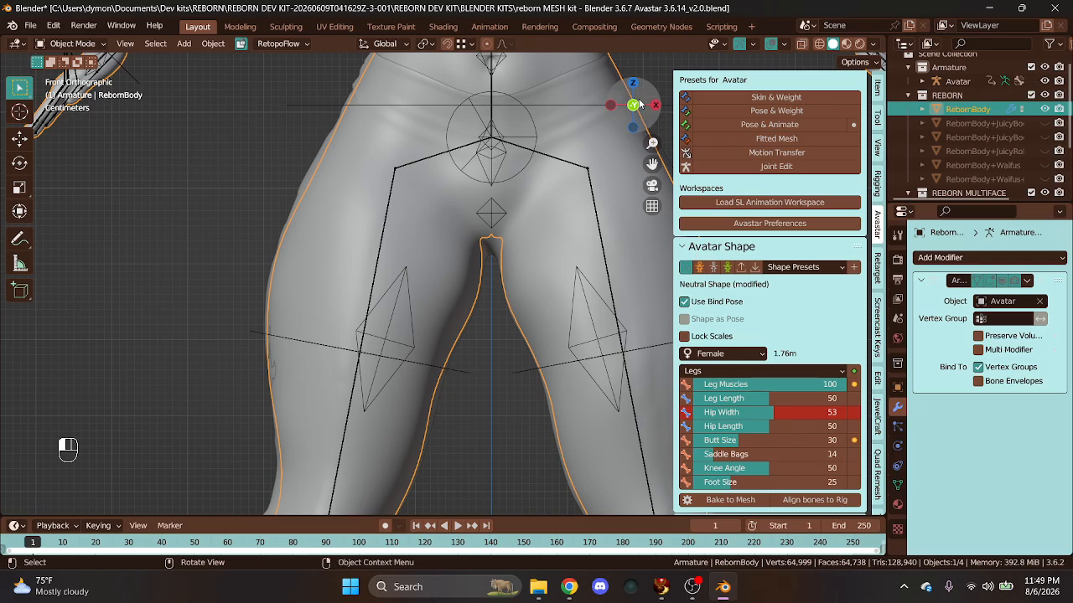
pyautogui.moveTo(638, 104); pyautogui.dragTo(425, 318)
pyautogui.click(363, 270)
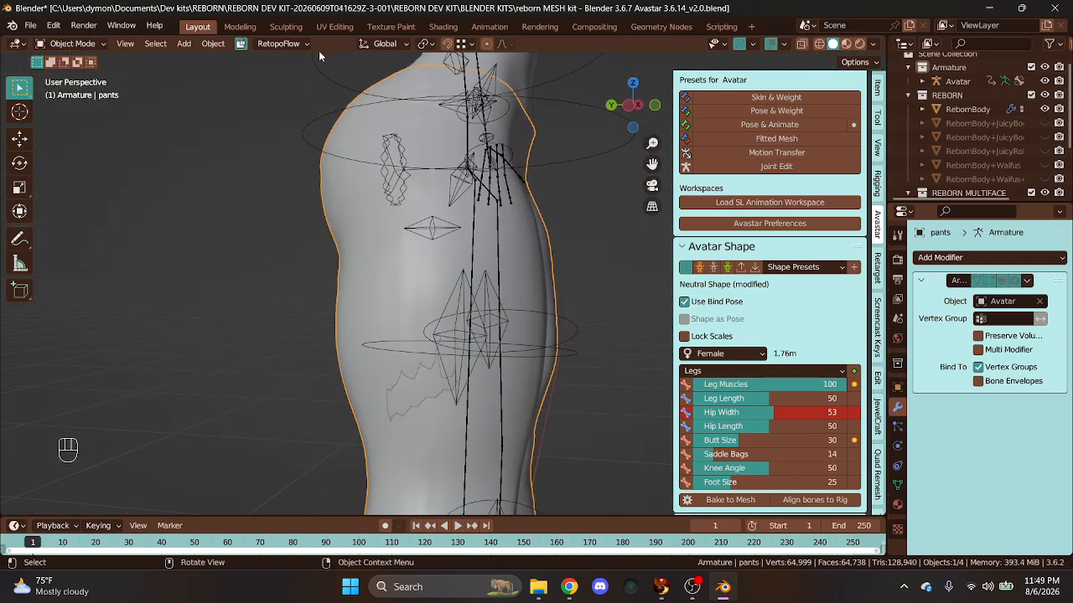
pyautogui.click(286, 26)
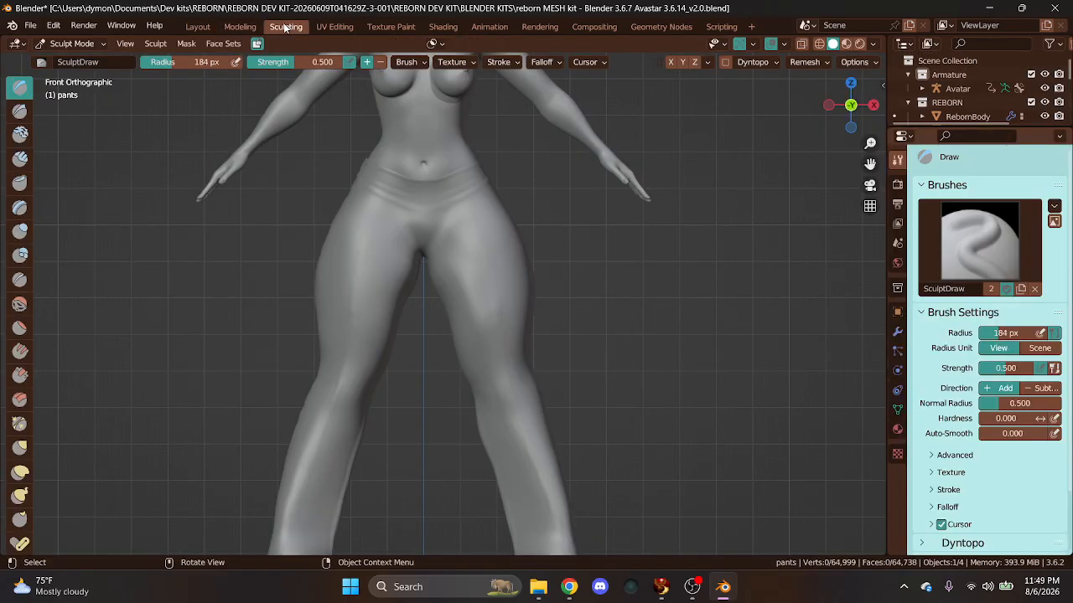
pyautogui.click(826, 107)
pyautogui.scroll(3, 541, 287)
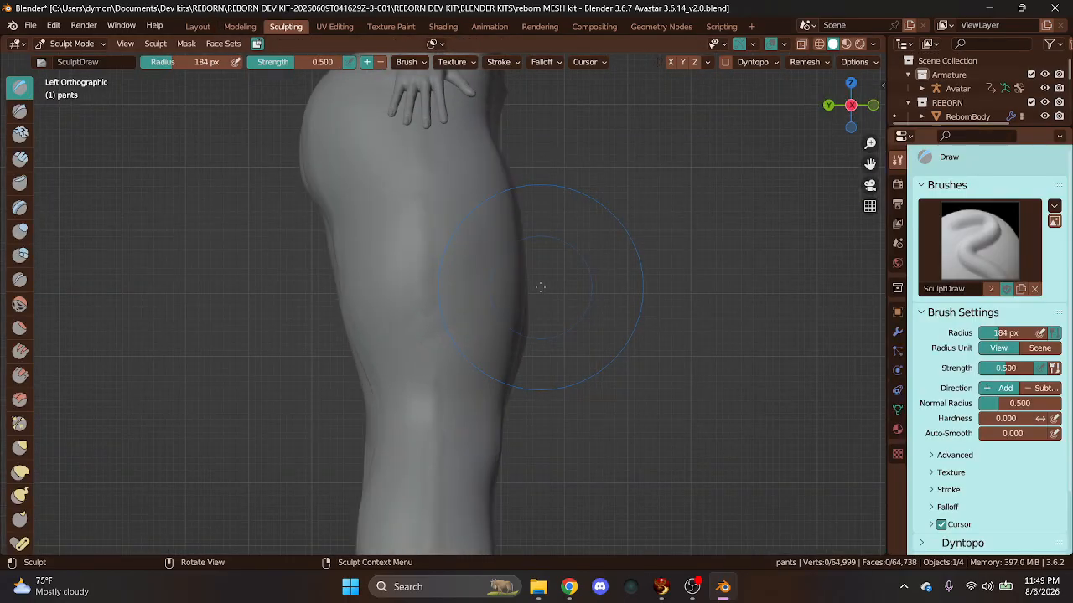
pyautogui.click(19, 231)
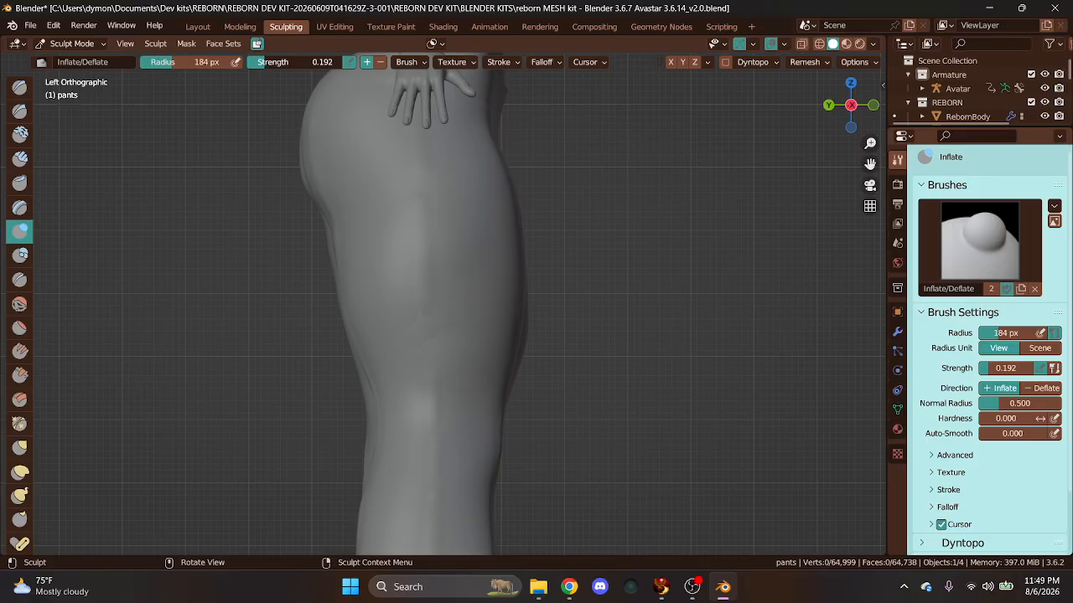
pyautogui.moveTo(302, 62); pyautogui.dragTo(285, 62)
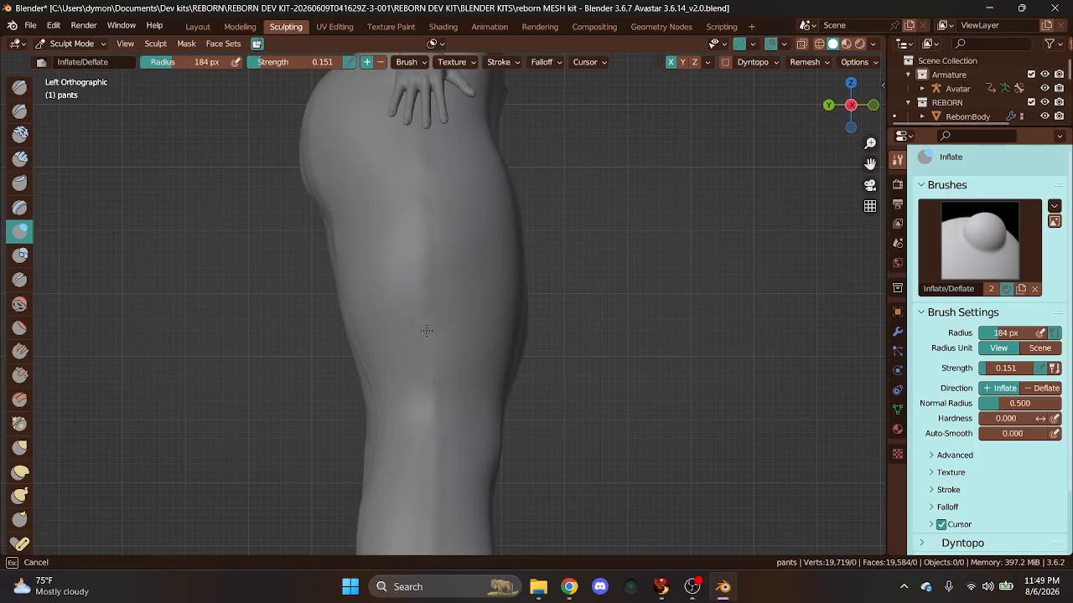
# - Inflate the outer and rear sides of the pants' thighs with strokes running down towards the knee
pyautogui.moveTo(401, 293)
pyautogui.mouseDown()
pyautogui.moveTo(400, 281)
pyautogui.moveTo(418, 360)
pyautogui.mouseUp()
pyautogui.moveTo(450, 272); pyautogui.dragTo(469, 371)
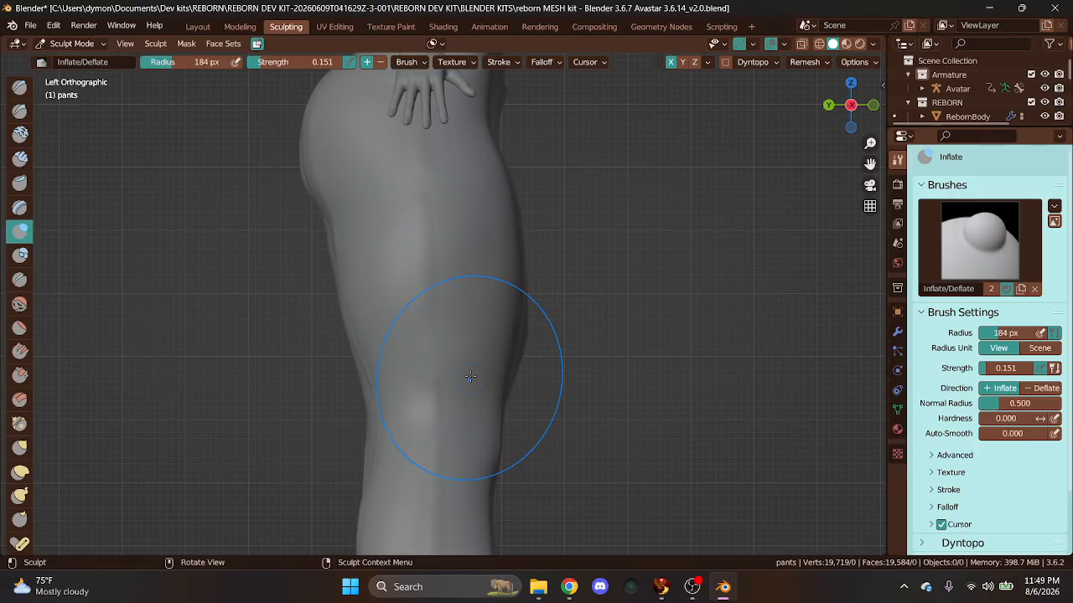
pyautogui.moveTo(844, 102); pyautogui.dragTo(840, 109)
pyautogui.moveTo(514, 263); pyautogui.dragTo(551, 256, button='middle')
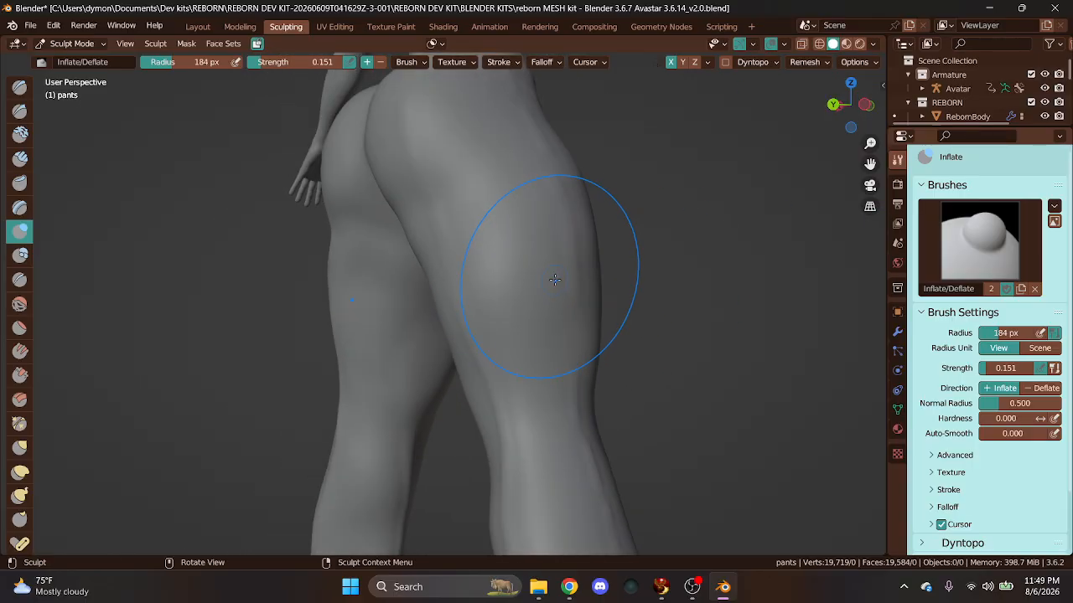
pyautogui.moveTo(538, 189); pyautogui.dragTo(570, 323)
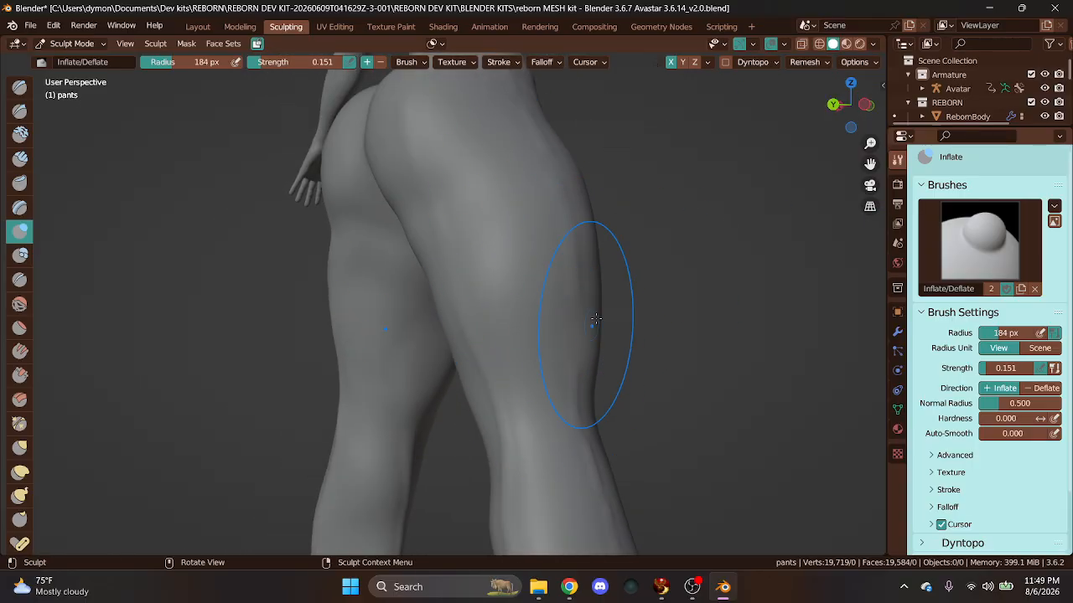
pyautogui.moveTo(590, 230); pyautogui.dragTo(588, 365)
# - Inflate the front of the pants' thighs and the hip area, and check the shape from the front
pyautogui.moveTo(848, 104); pyautogui.dragTo(871, 114)
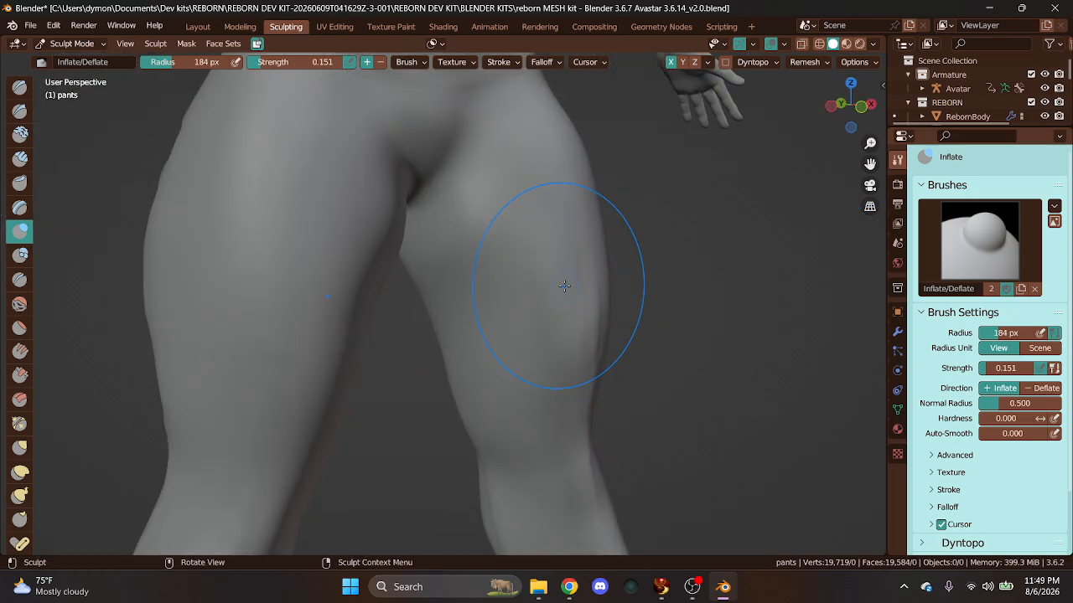
pyautogui.moveTo(503, 282); pyautogui.dragTo(493, 329)
pyautogui.moveTo(458, 268); pyautogui.dragTo(517, 277)
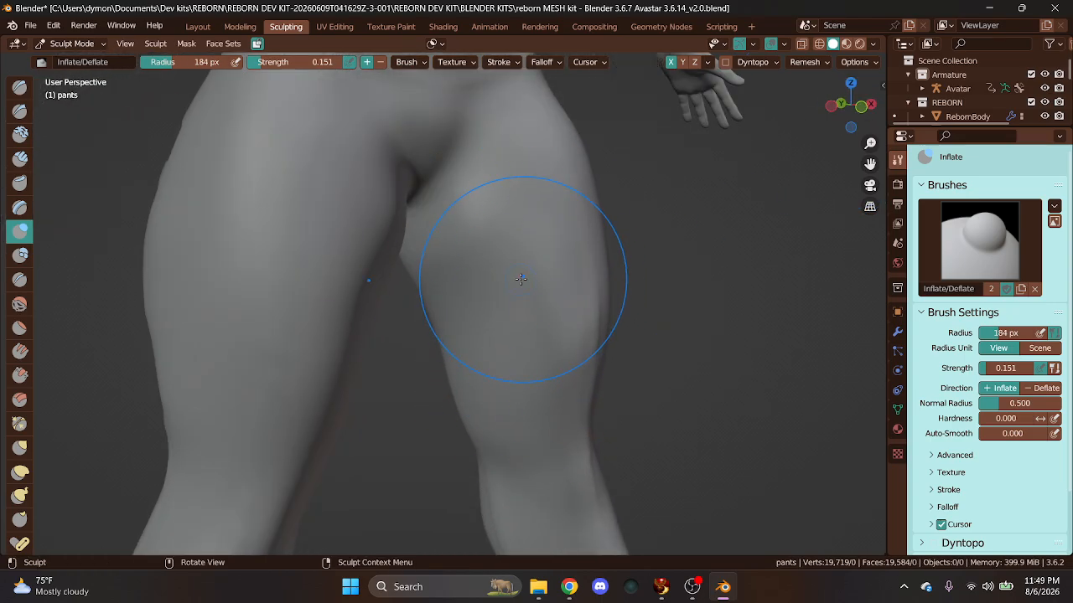
pyautogui.moveTo(850, 106); pyautogui.dragTo(861, 109)
pyautogui.moveTo(590, 183); pyautogui.dragTo(543, 159)
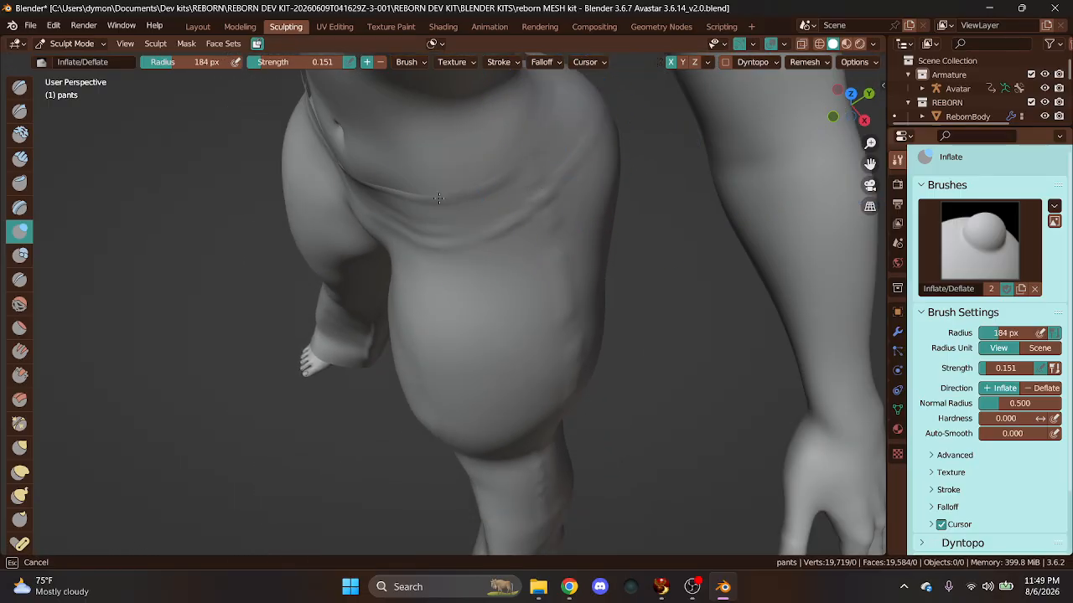
pyautogui.click(833, 117)
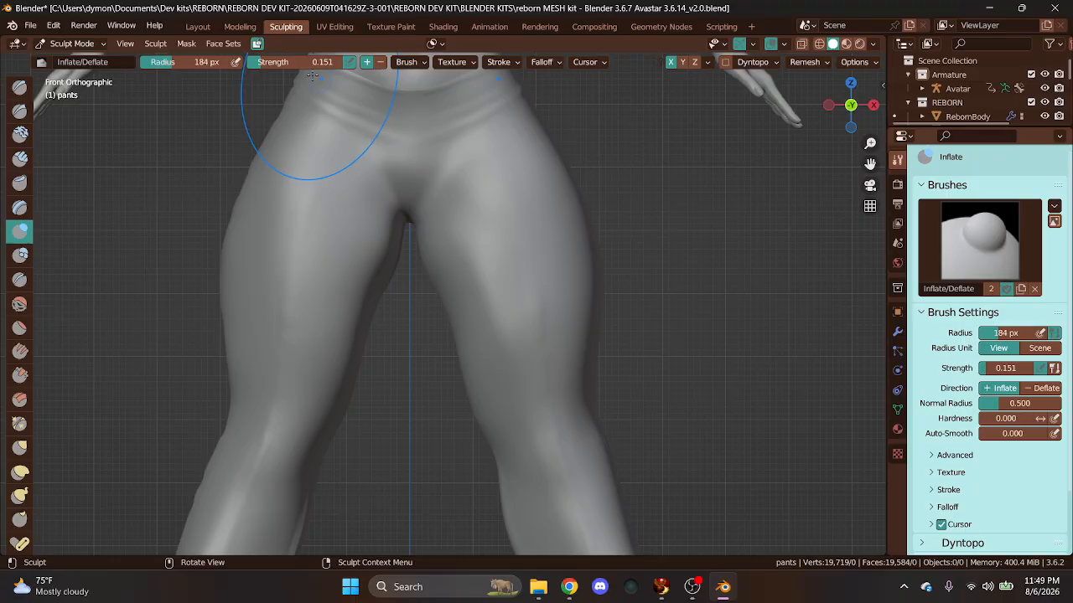
# - Return to the Layout workspace, reset Leg Muscles to 50, and view the pants from the left side
pyautogui.click(198, 26)
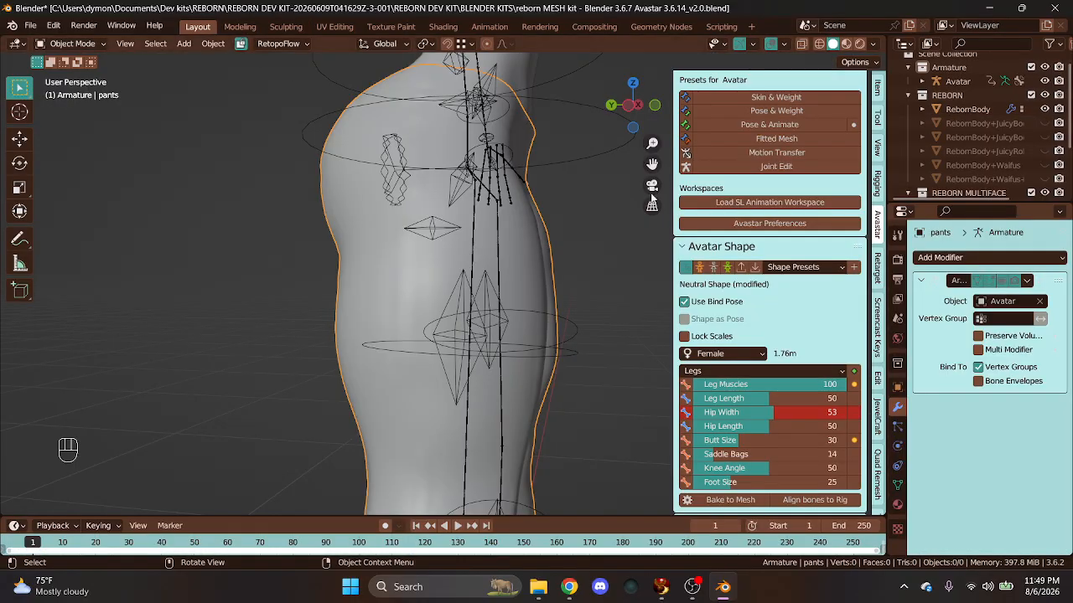
pyautogui.click(852, 384)
pyautogui.moveTo(538, 249); pyautogui.dragTo(570, 294, button='middle')
pyautogui.click(628, 107)
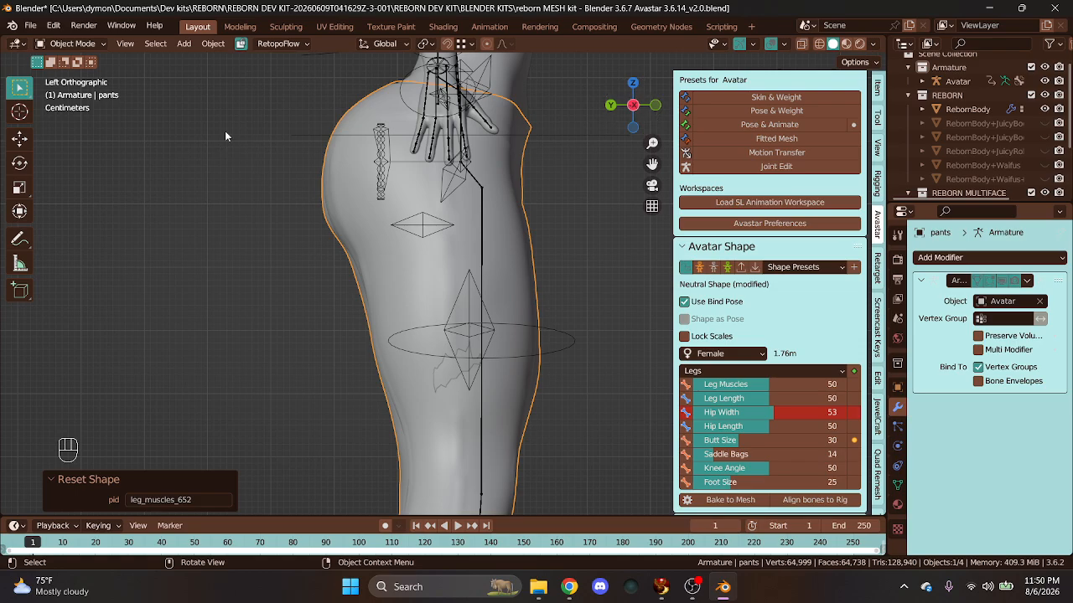
# - Sculpt the pants again, inflating the outer thigh down to just above the knee in the left side view
pyautogui.click(285, 26)
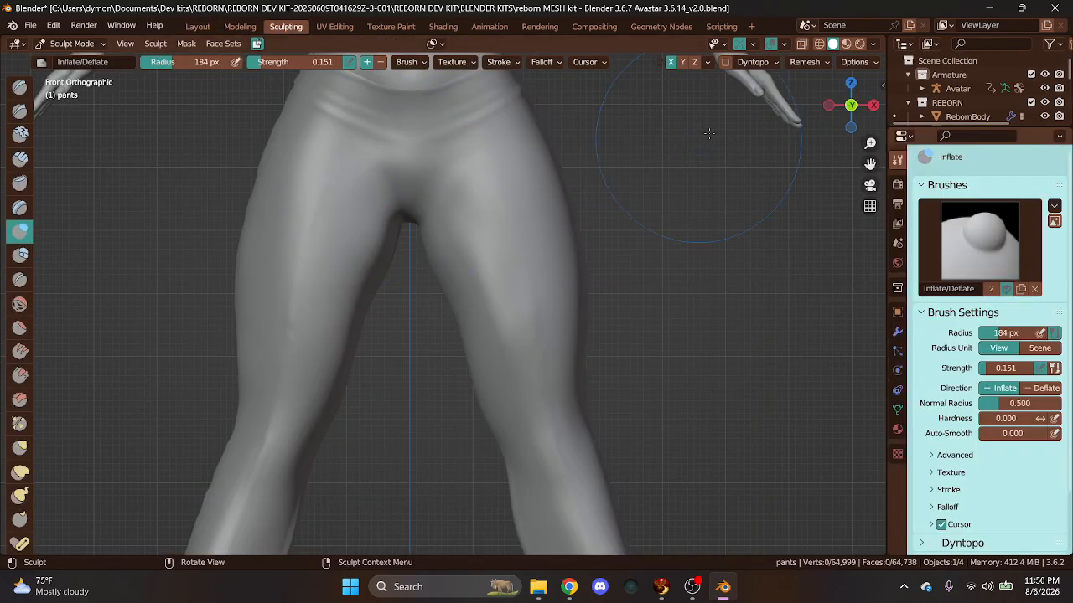
pyautogui.click(827, 105)
pyautogui.scroll(2, 519, 304)
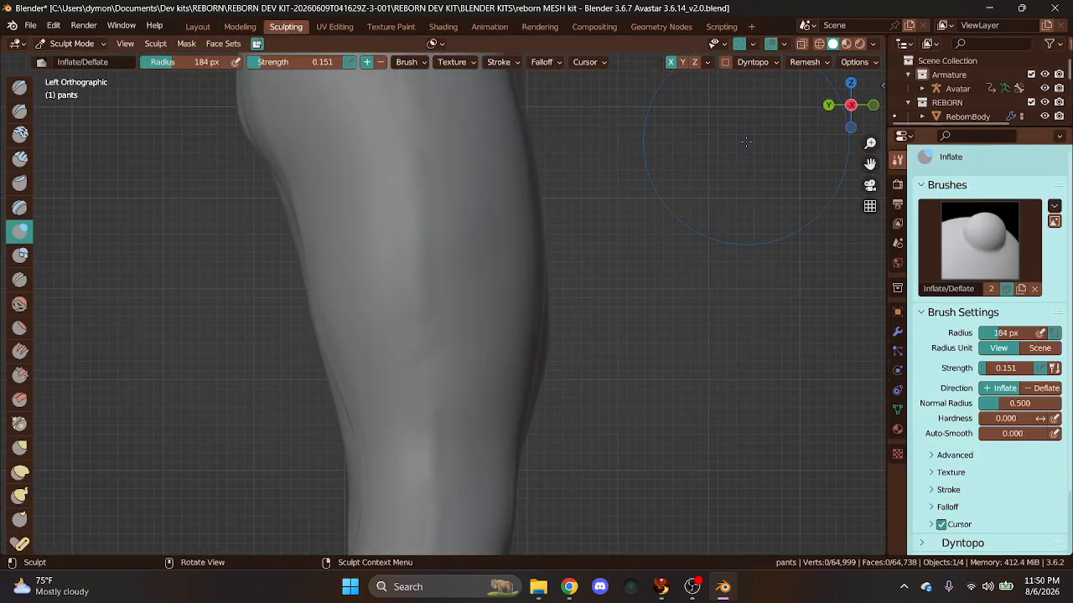
pyautogui.moveTo(422, 344); pyautogui.dragTo(436, 356)
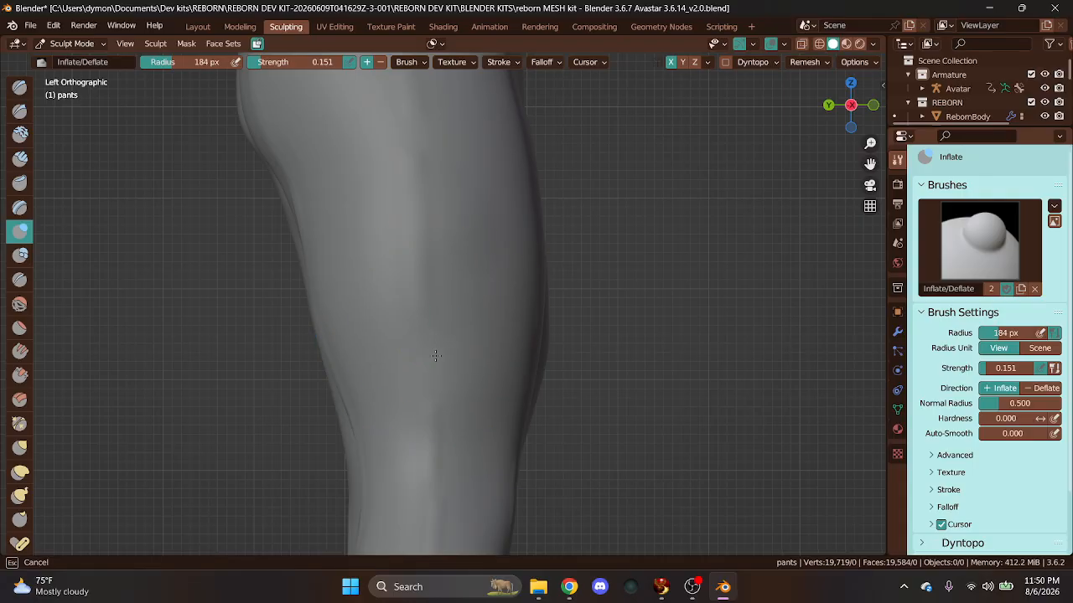
pyautogui.moveTo(407, 403); pyautogui.dragTo(435, 395)
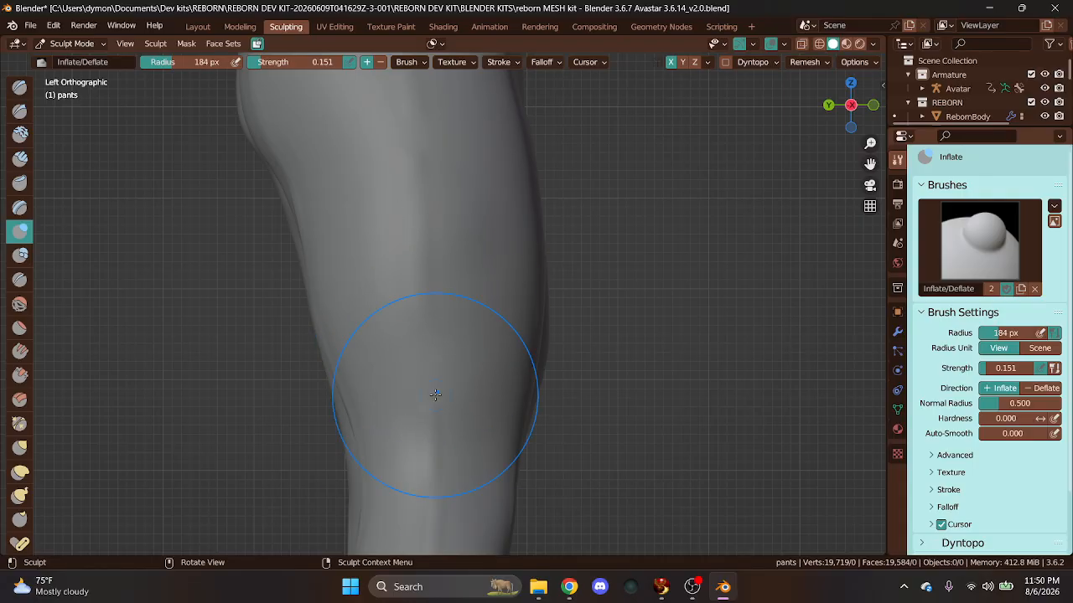
pyautogui.scroll(-4, 436, 392)
pyautogui.moveTo(414, 254); pyautogui.dragTo(449, 288)
pyautogui.moveTo(445, 351); pyautogui.dragTo(446, 352)
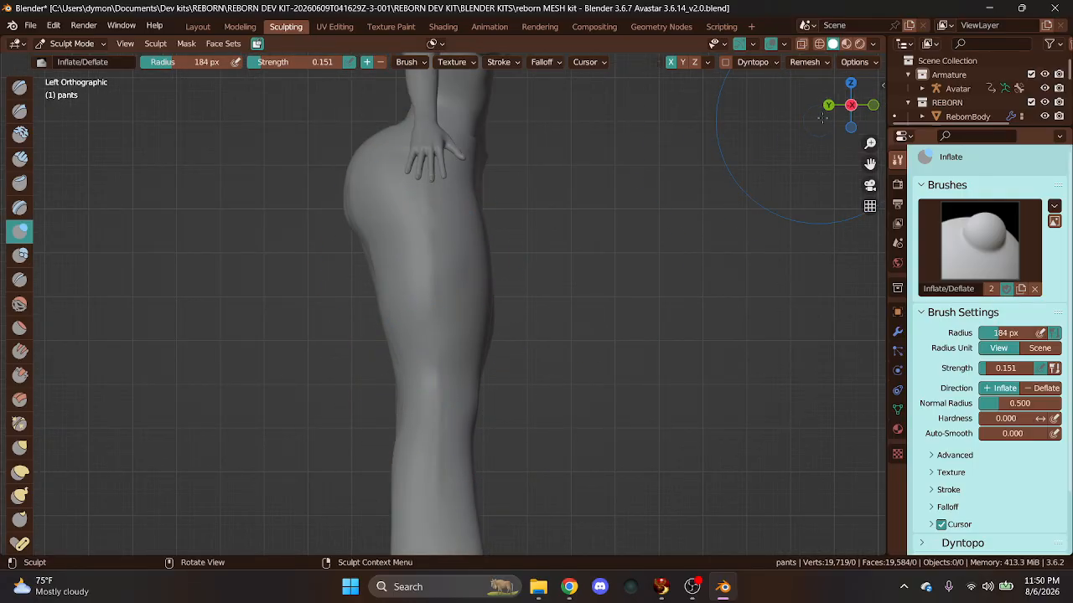
# - Check the sculpted pants from the right, the front and an angled view, toggling X-ray shading on and off
pyautogui.click(853, 106)
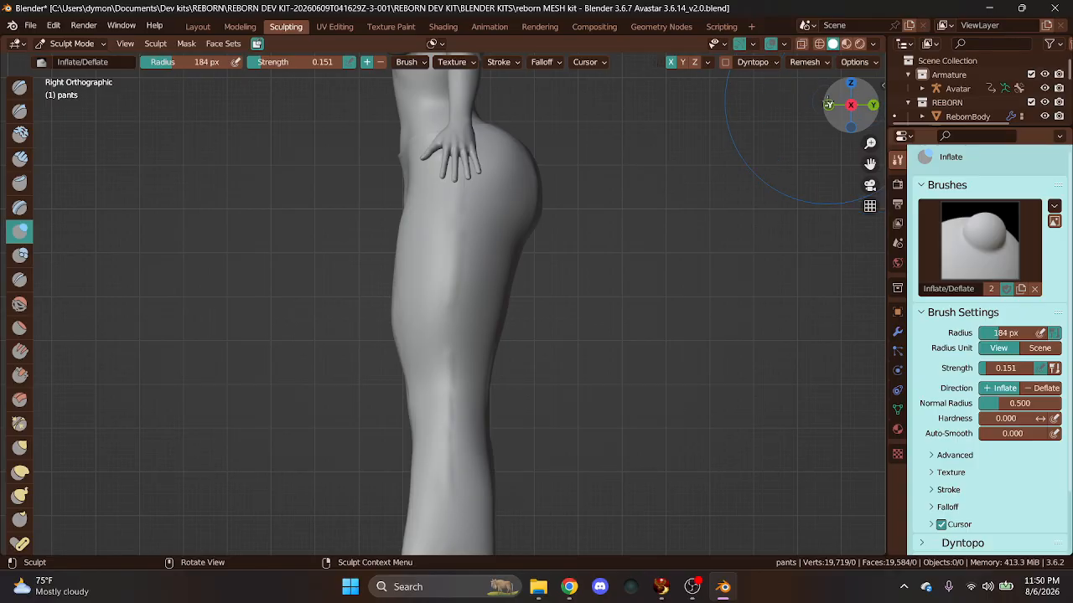
pyautogui.click(828, 104)
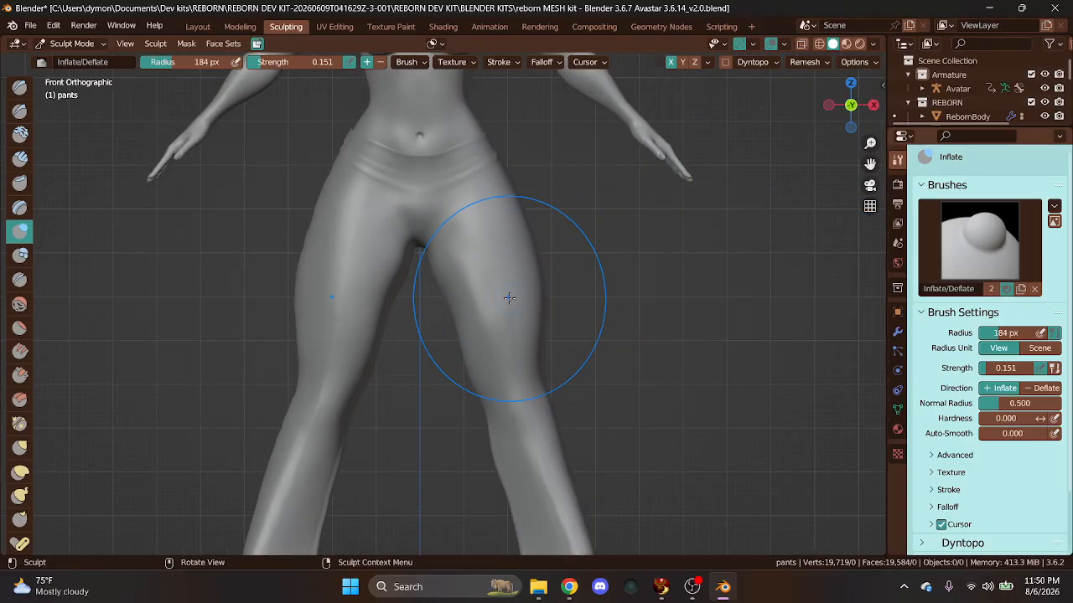
pyautogui.click(801, 43)
pyautogui.click(801, 44)
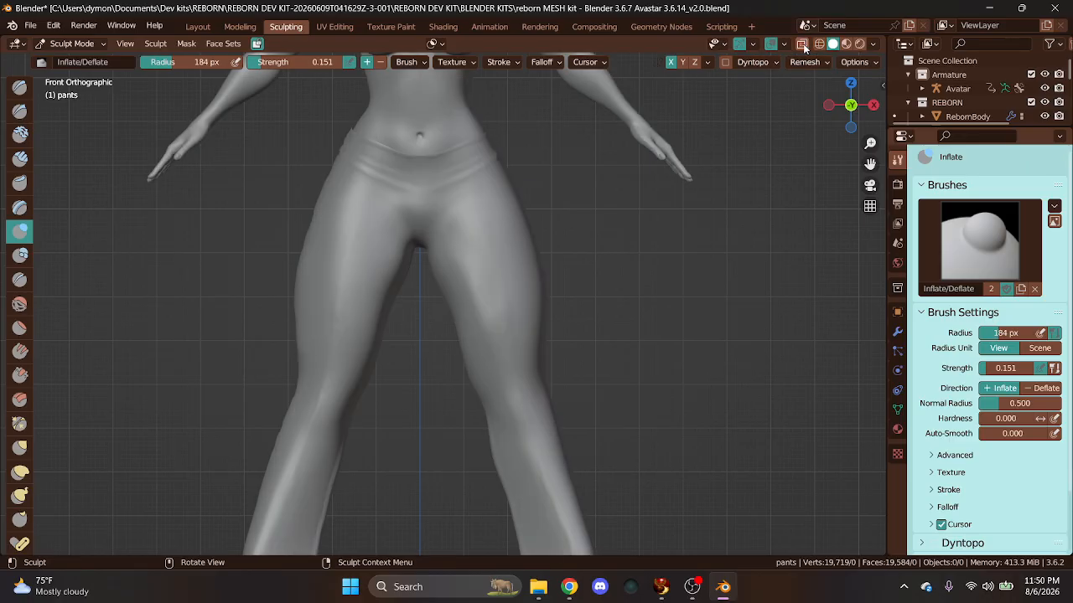
pyautogui.click(802, 43)
pyautogui.moveTo(851, 105)
pyautogui.mouseDown()
pyautogui.moveTo(833, 109)
pyautogui.moveTo(863, 108)
pyautogui.mouseUp()
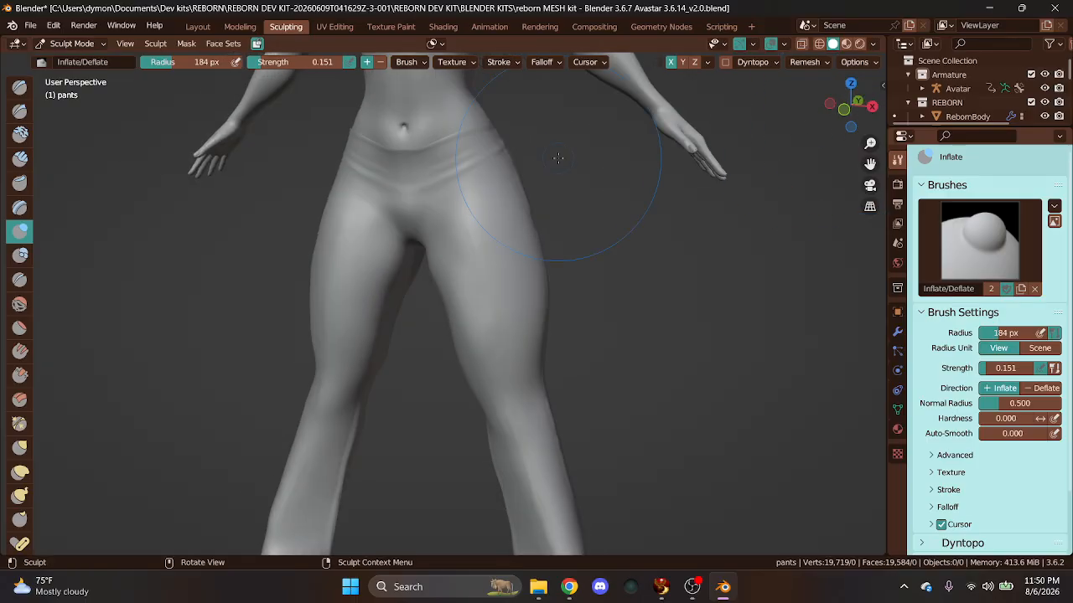
# - Clear all pose transforms of the selected Avatar rig bones in Pose Mode, return to Object Mode, and view it from the front
pyautogui.click(198, 27)
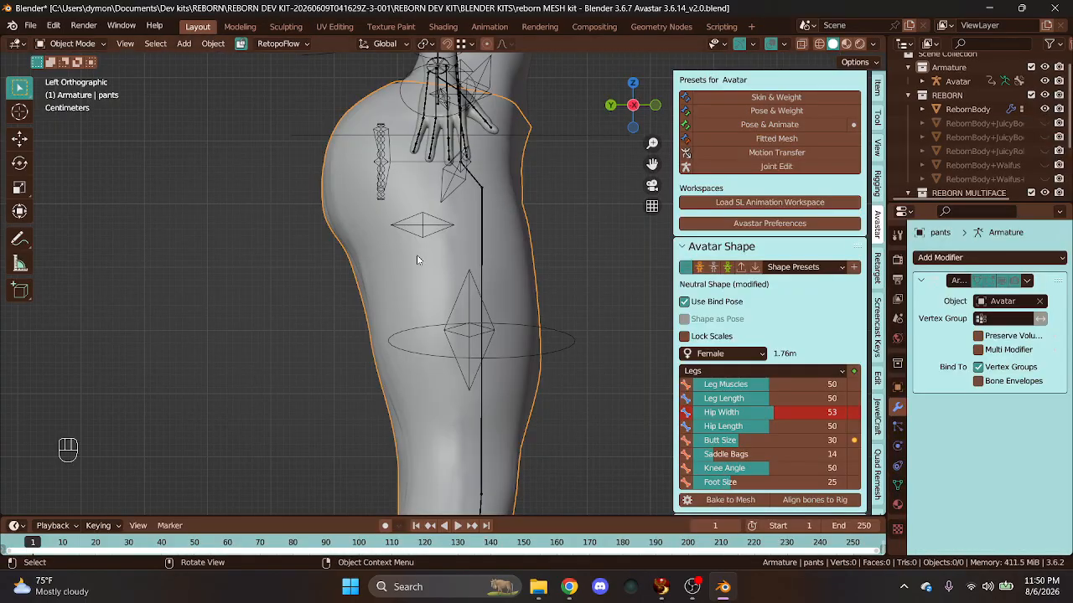
pyautogui.click(558, 360)
pyautogui.click(93, 46)
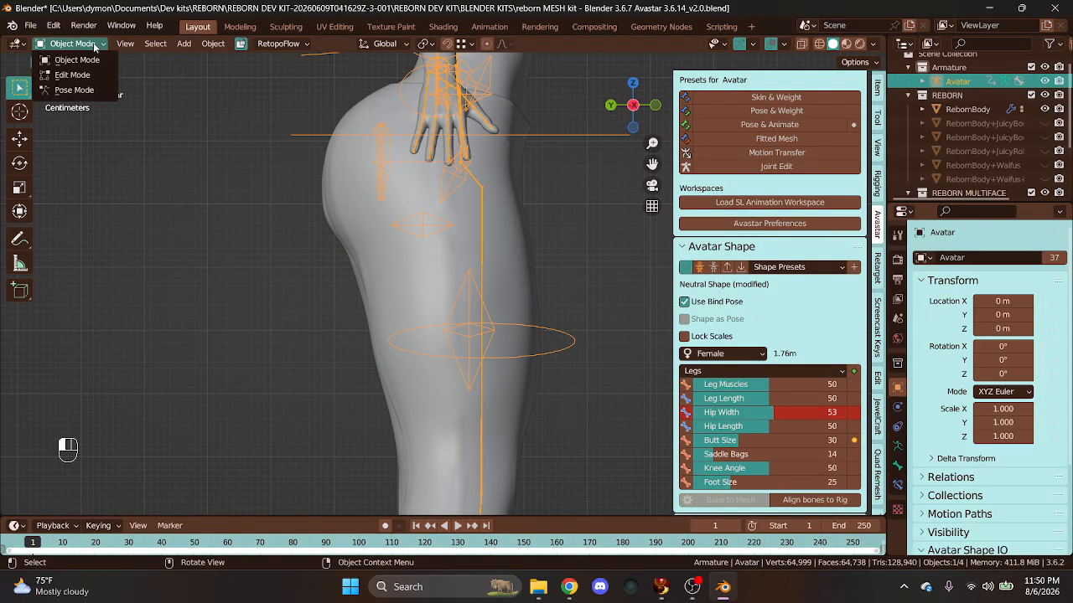
pyautogui.click(73, 89)
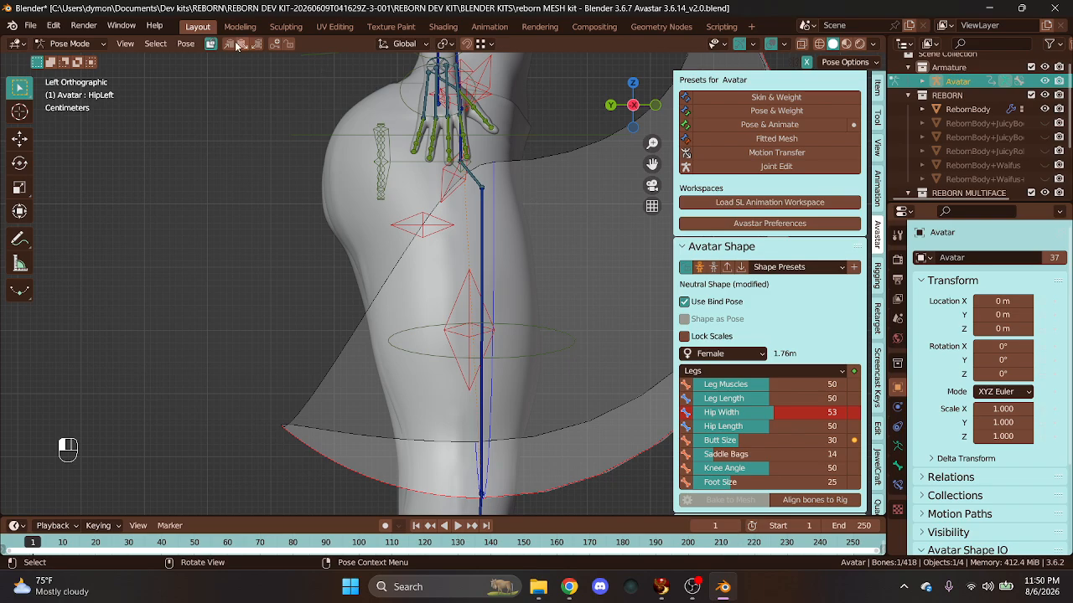
pyautogui.click(185, 44)
pyautogui.moveTo(228, 75)
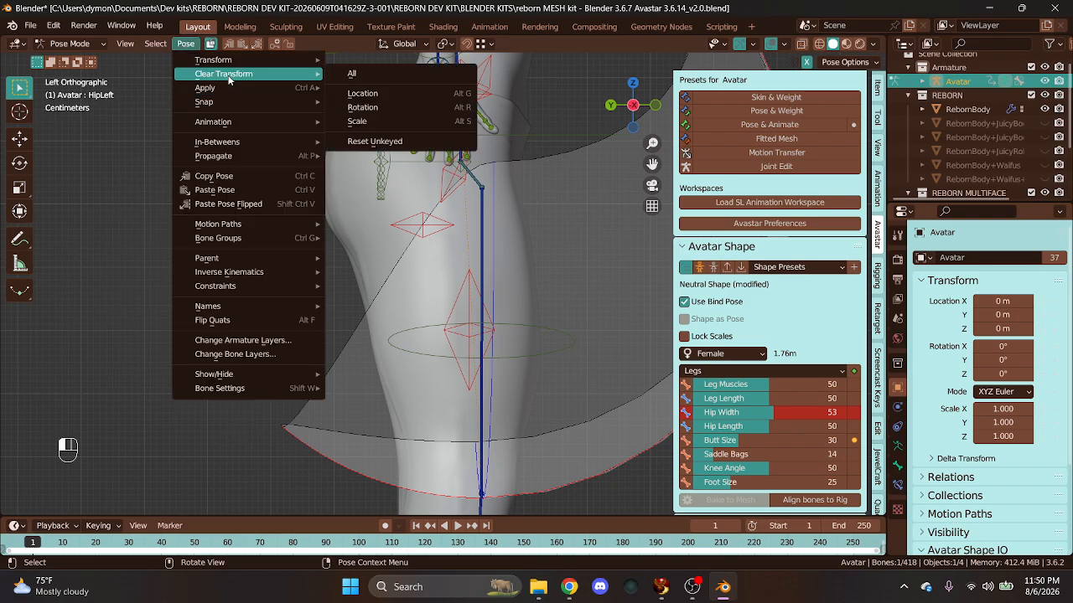
pyautogui.click(383, 76)
pyautogui.click(71, 43)
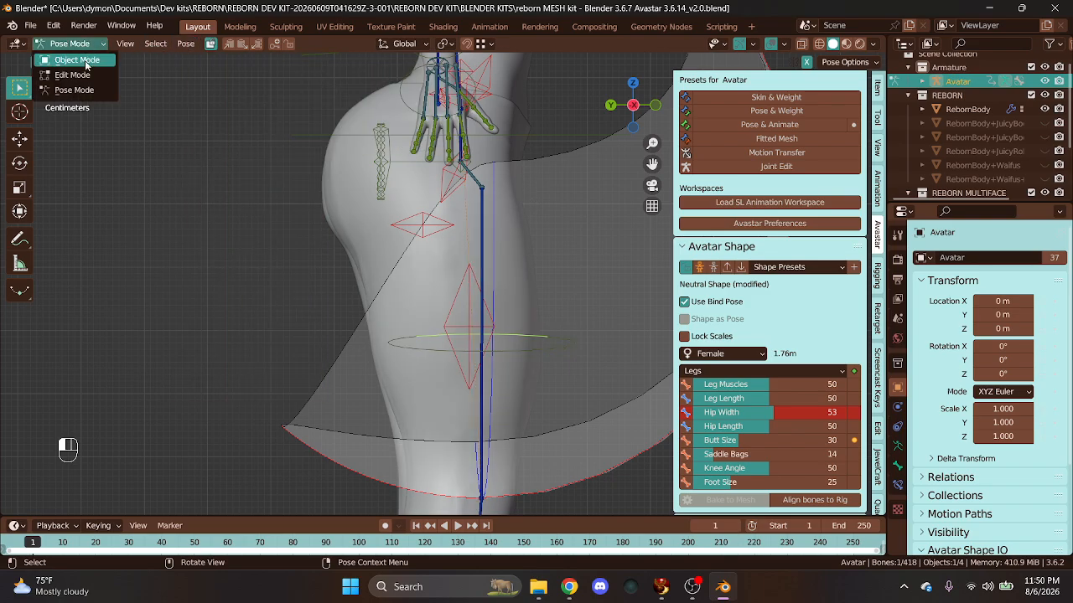
pyautogui.click(74, 62)
pyautogui.click(655, 107)
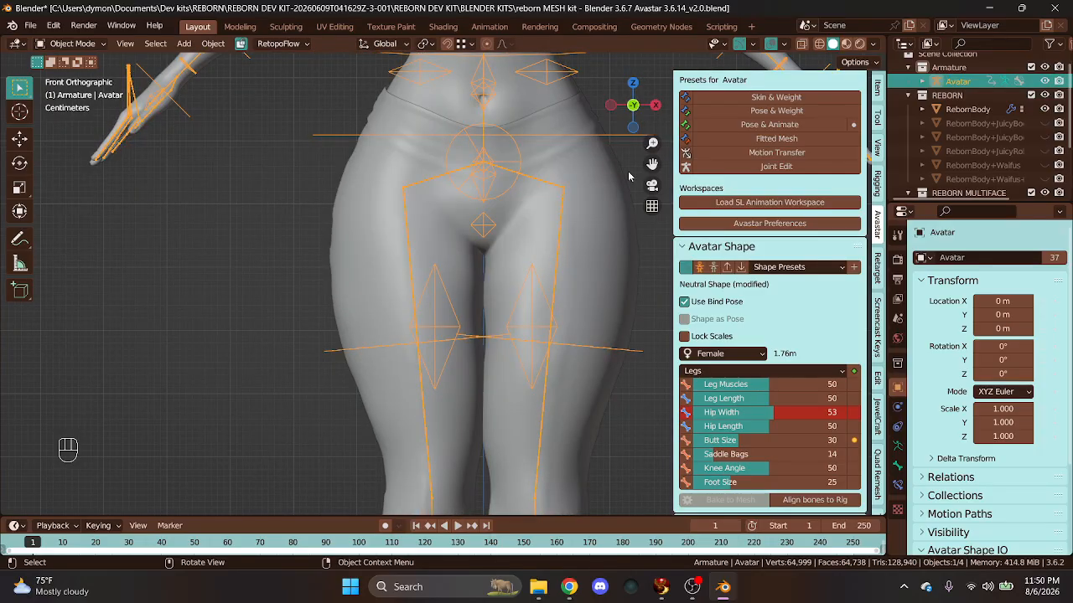
# - Apply all transforms to the pants in the front view and update their Avastar binding
pyautogui.scroll(2, 572, 247)
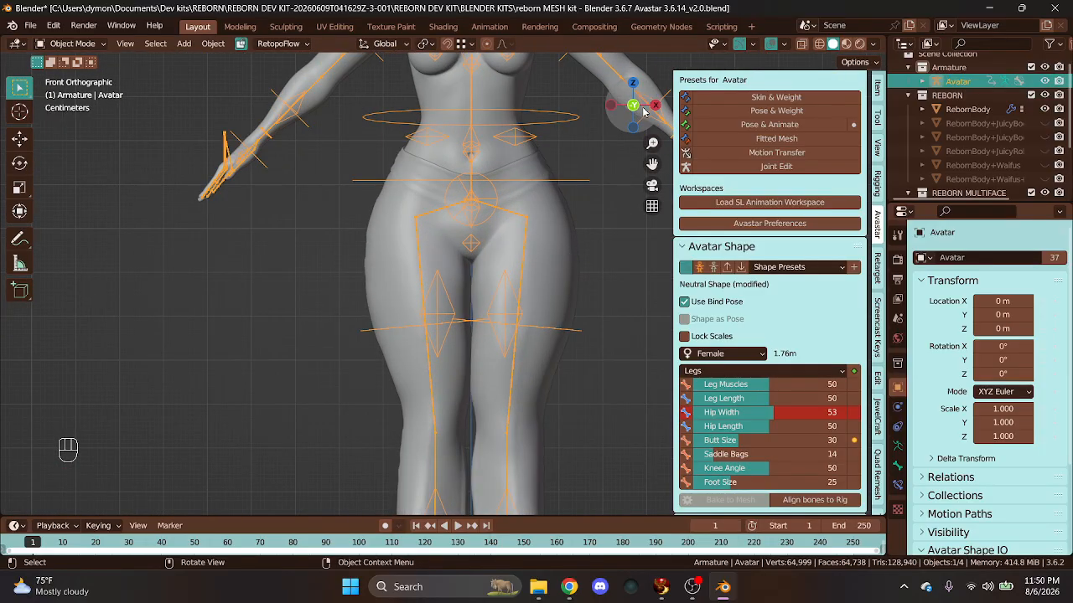
pyautogui.moveTo(634, 105)
pyautogui.mouseDown()
pyautogui.moveTo(587, 121)
pyautogui.moveTo(620, 117)
pyautogui.mouseUp()
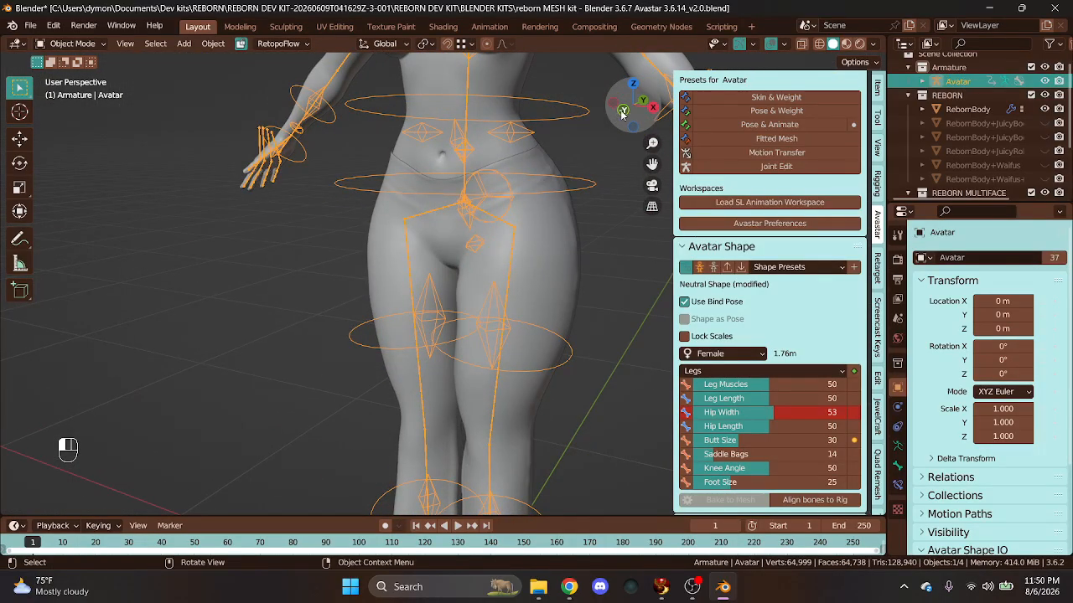
pyautogui.click(621, 117)
pyautogui.click(557, 267)
pyautogui.hotkey('ctrl', 'a')
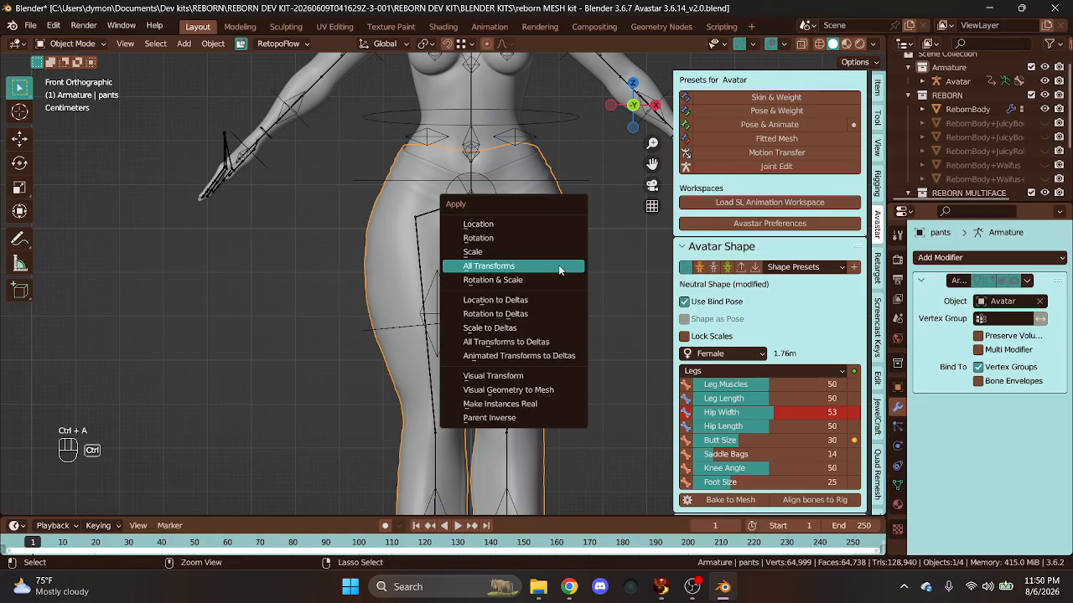
pyautogui.click(561, 270)
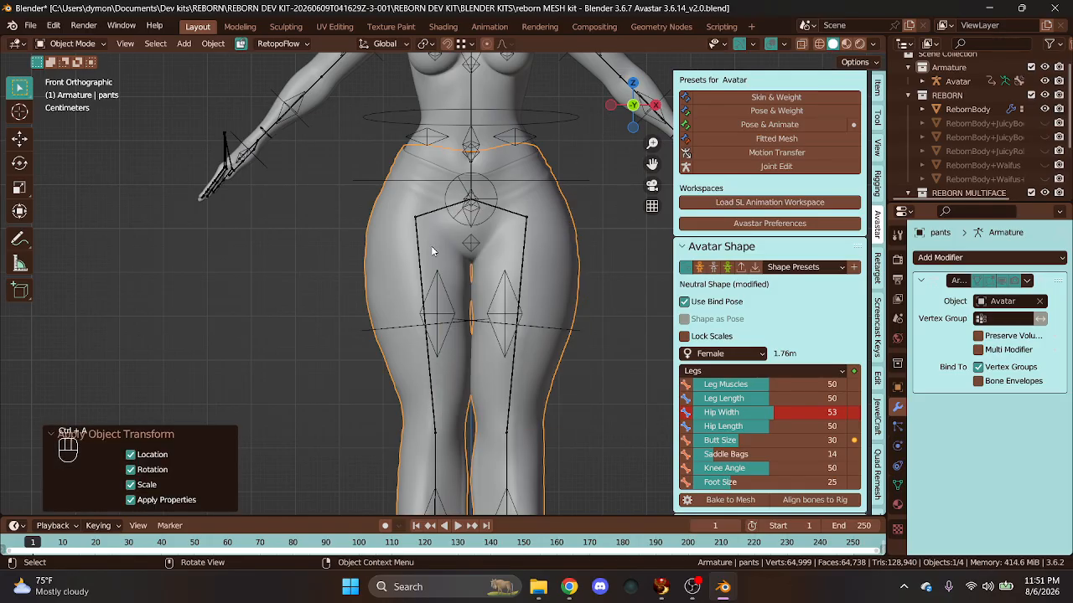
pyautogui.click(685, 243)
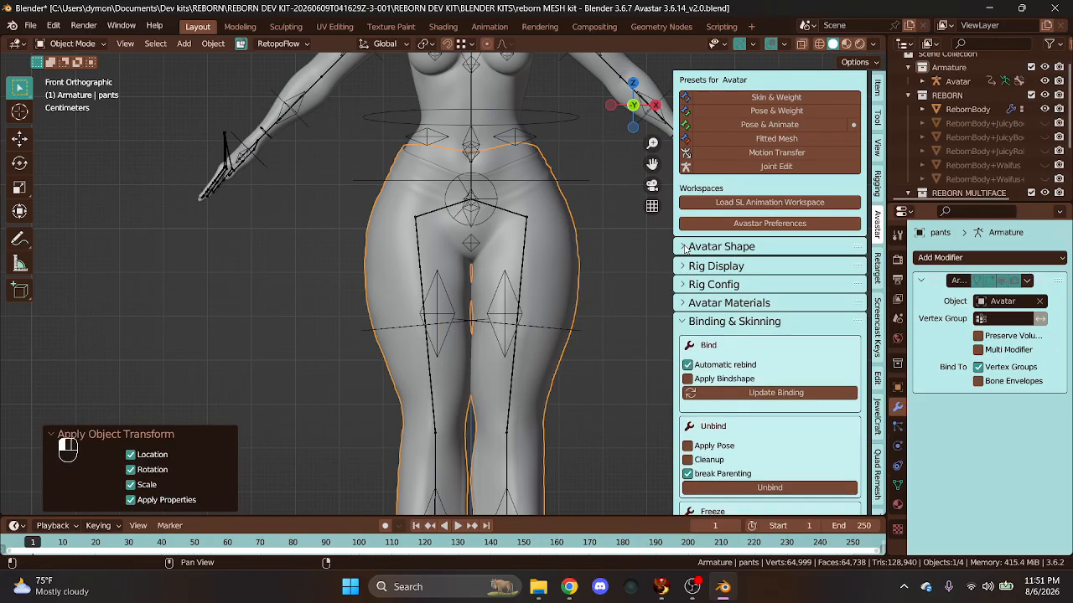
pyautogui.scroll(-2, 754, 344)
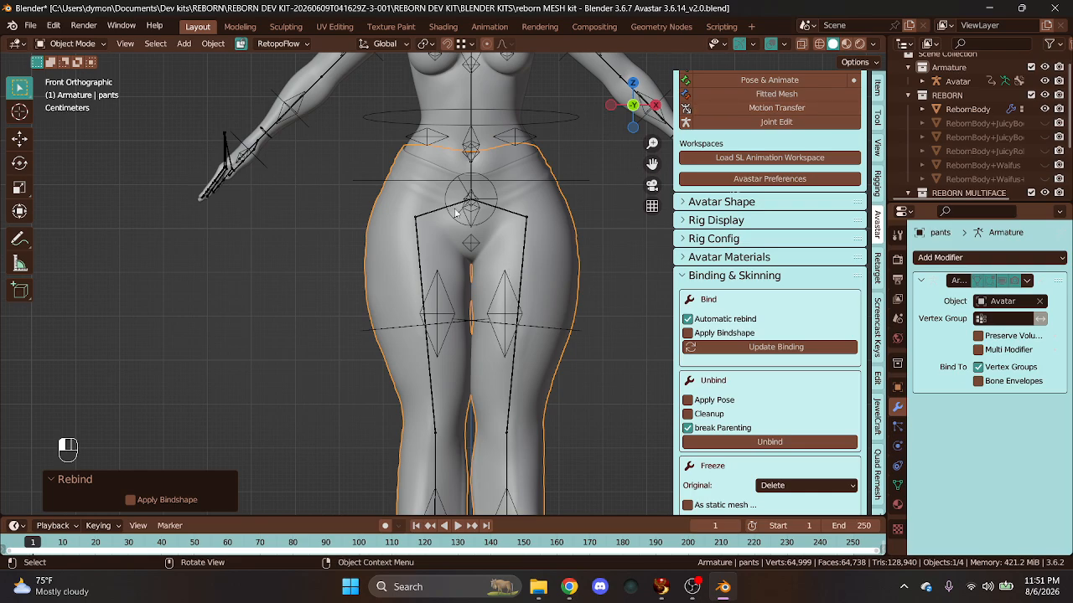
# - Export the pants as Collada (Avastar) to the Downloads folder, overwriting reborn pants.dae
pyautogui.click(31, 25)
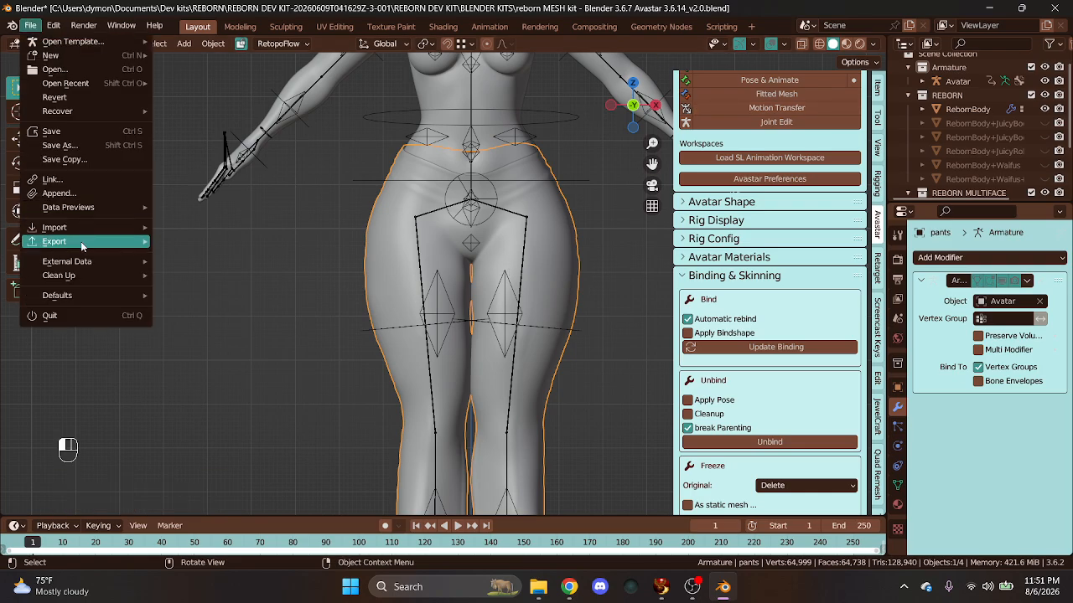
pyautogui.moveTo(80, 241)
pyautogui.click(265, 241)
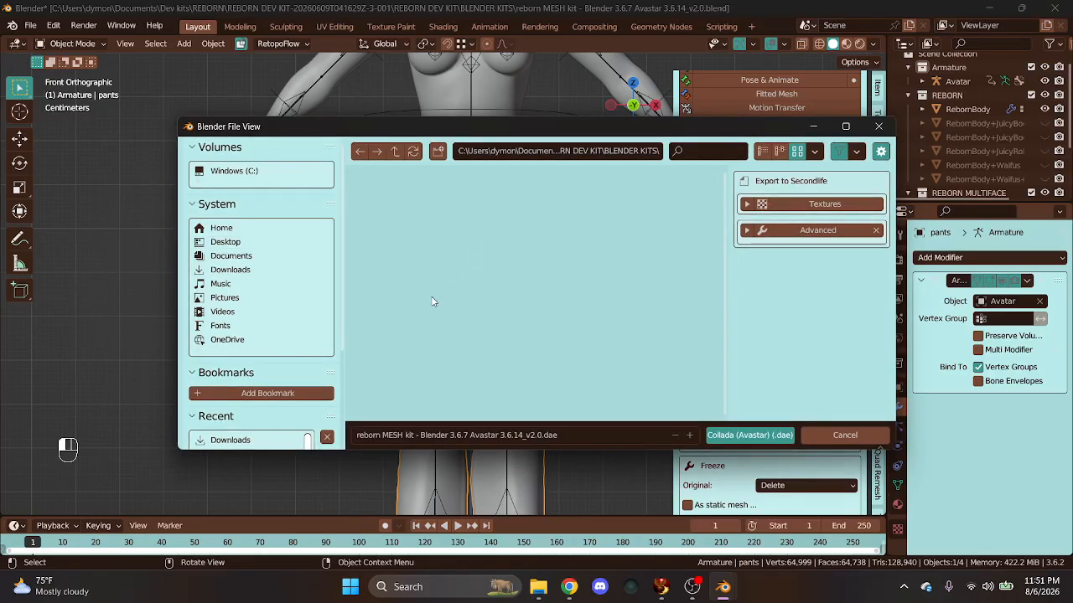
pyautogui.click(230, 269)
pyautogui.click(503, 227)
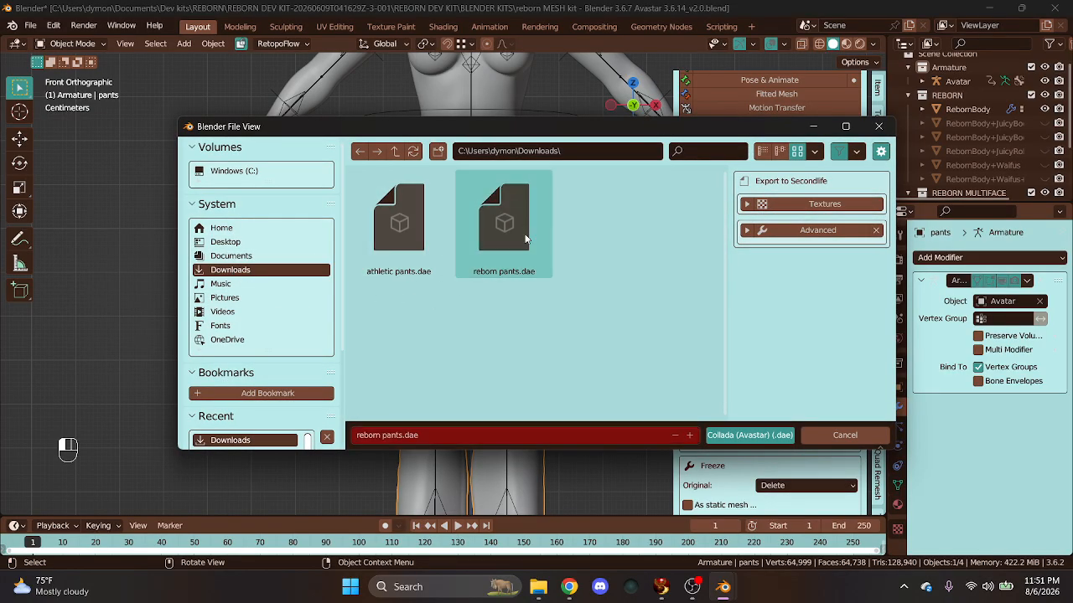
pyautogui.click(729, 432)
# - Switch to Firestorm to check the worn pants from behind and below, and return to Blender to close the export report
pyautogui.moveTo(691, 578)
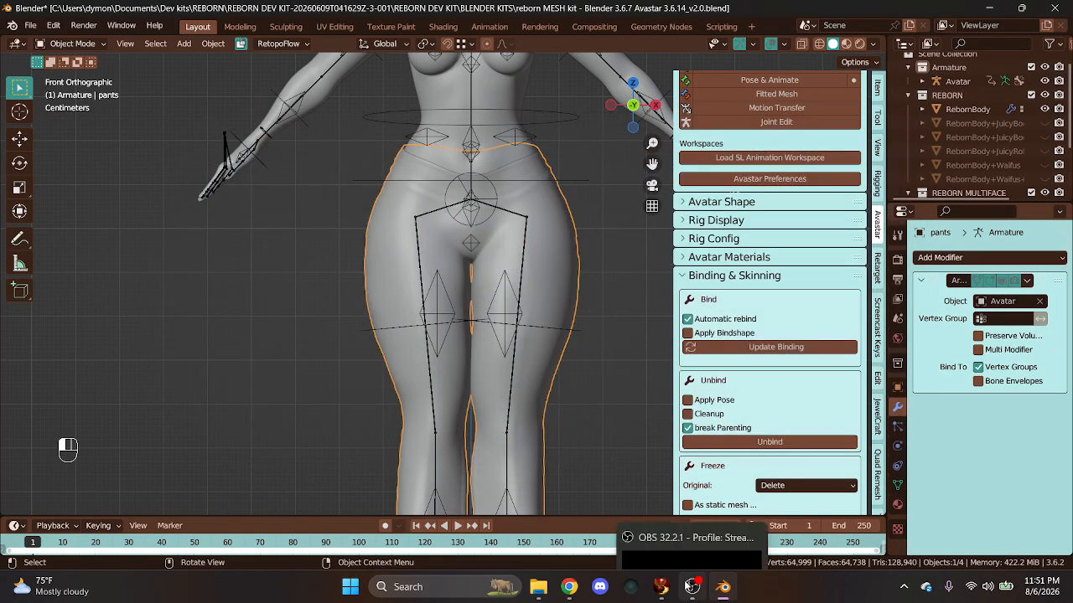
pyautogui.click(661, 586)
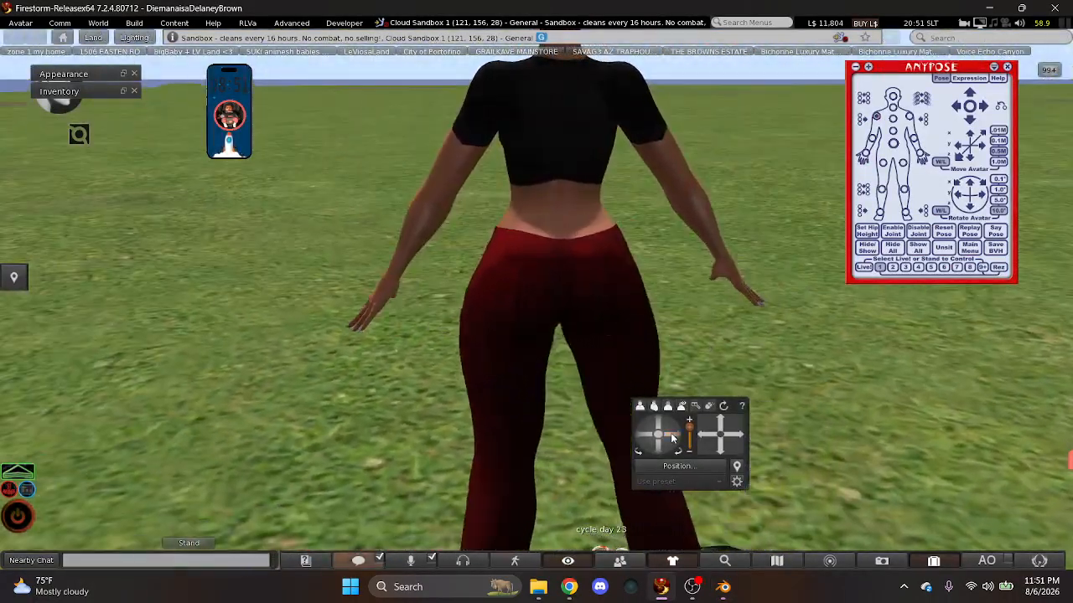
pyautogui.moveTo(670, 439); pyautogui.dragTo(660, 450)
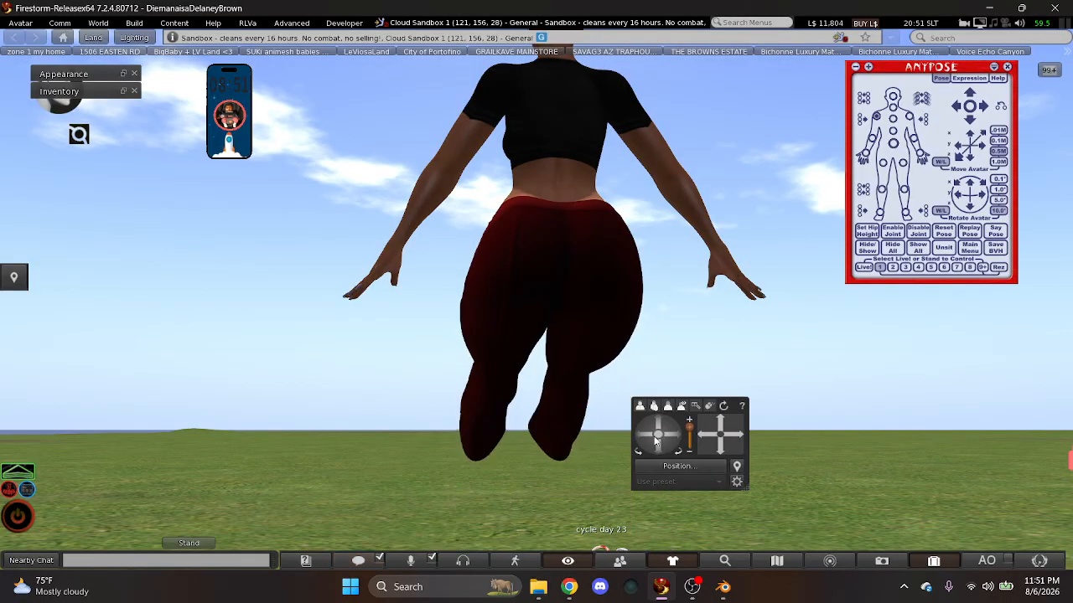
pyautogui.click(721, 588)
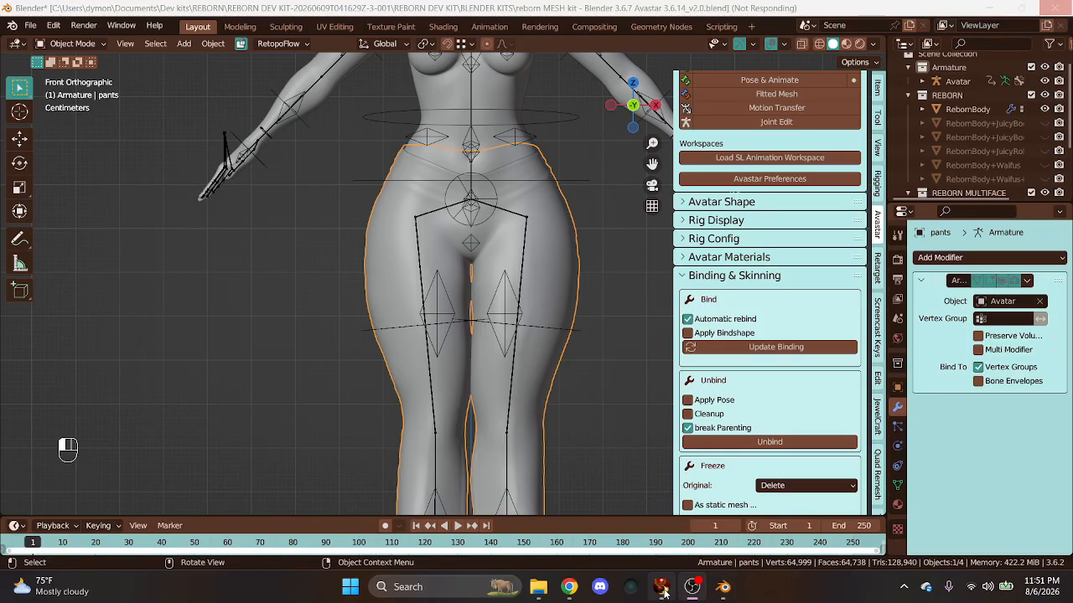
pyautogui.click(665, 455)
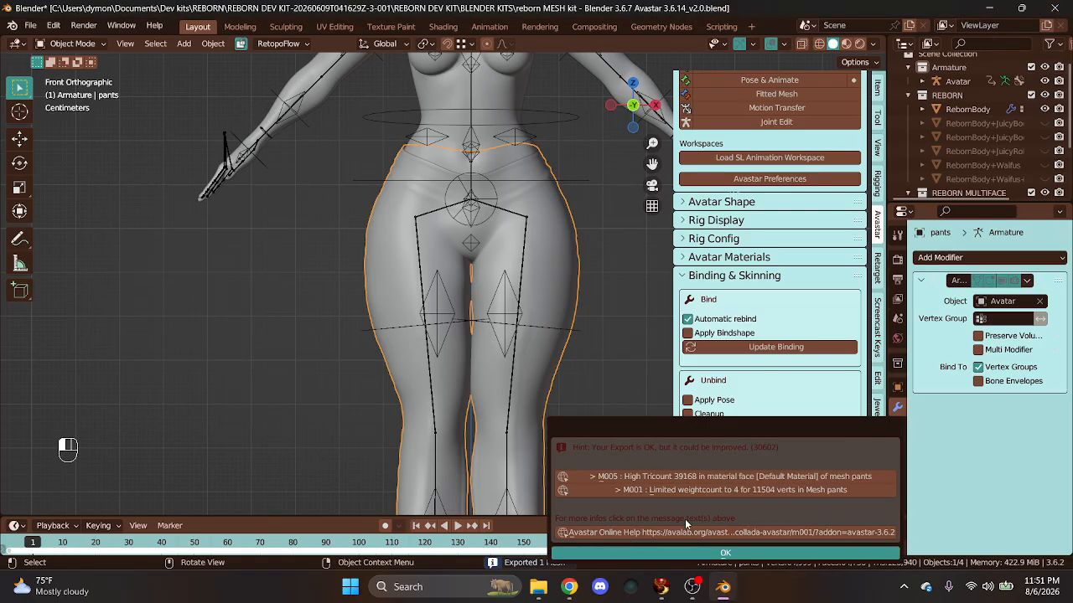
pyautogui.click(681, 553)
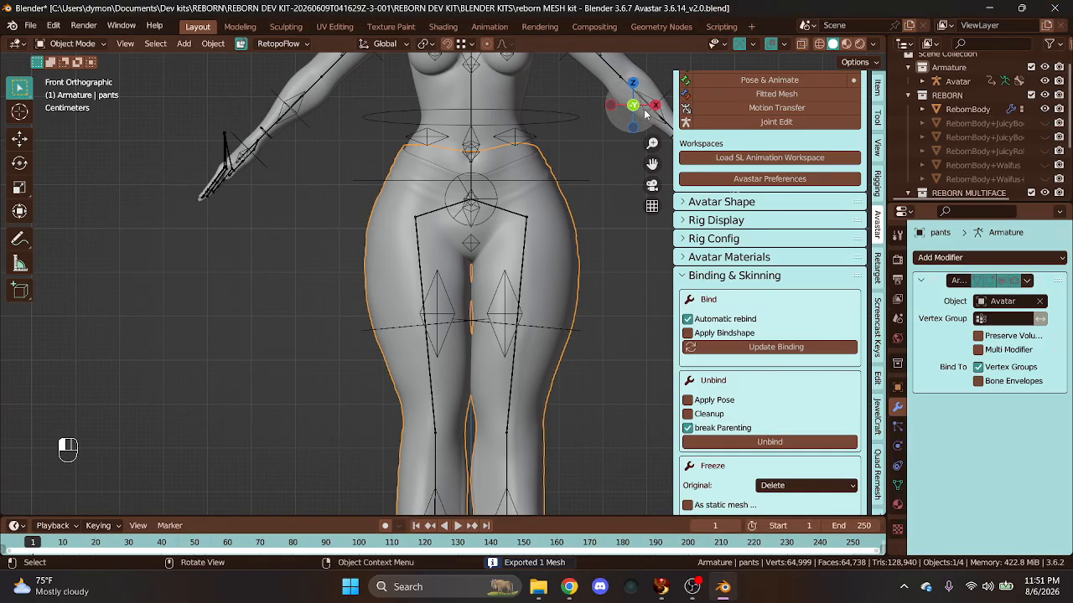
pyautogui.moveTo(645, 115)
pyautogui.mouseDown()
pyautogui.moveTo(621, 105)
pyautogui.moveTo(637, 109)
pyautogui.mouseUp()
# - Switch to Firestorm and load reborn pants.dae from Downloads into the mesh model uploader
pyautogui.click(662, 586)
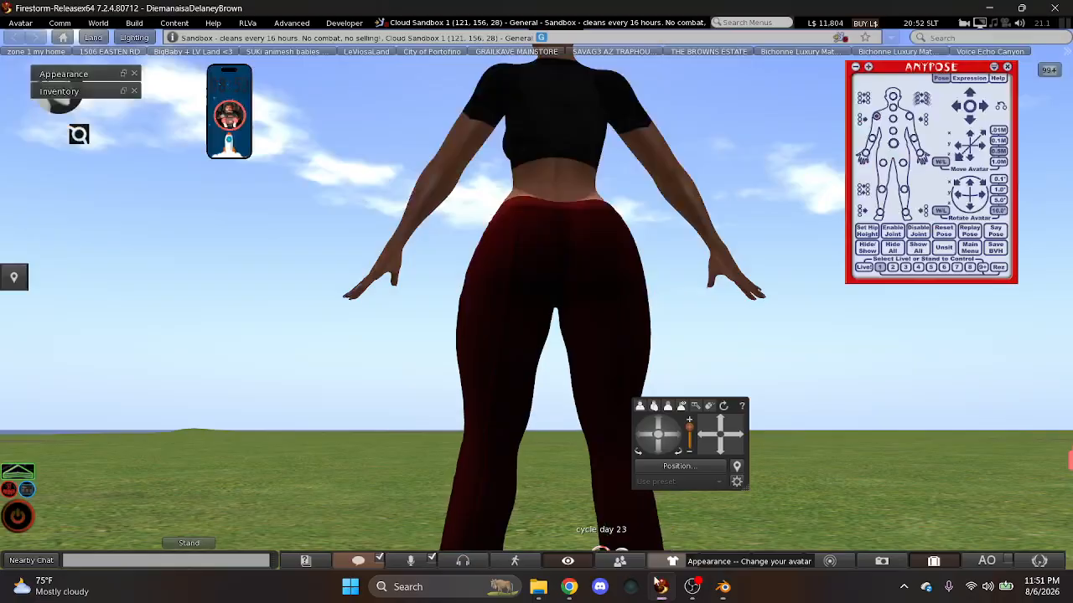
pyautogui.click(134, 23)
pyautogui.moveTo(158, 201)
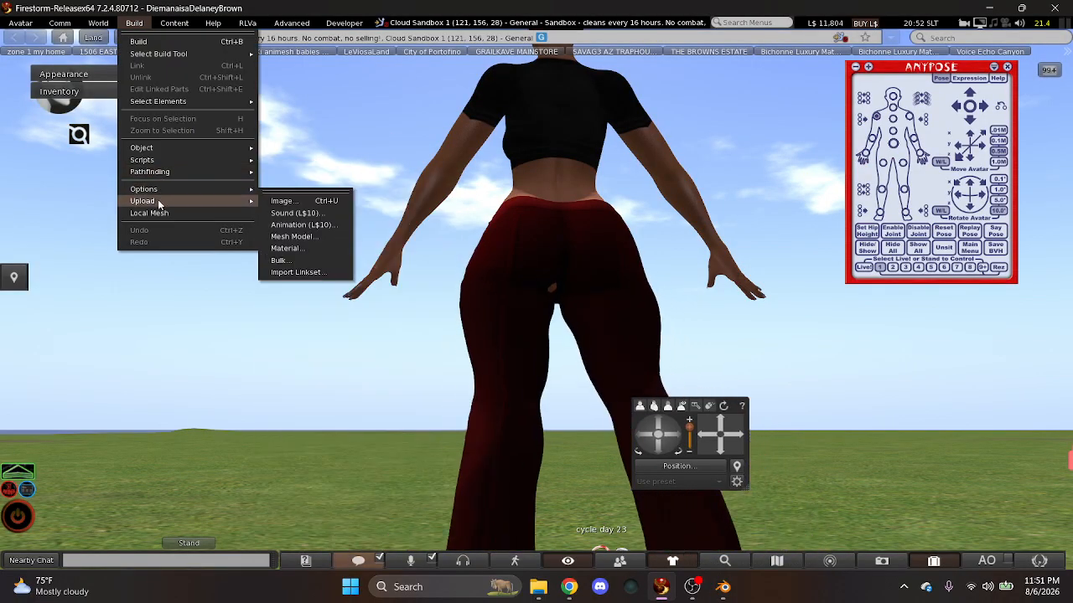
pyautogui.click(293, 237)
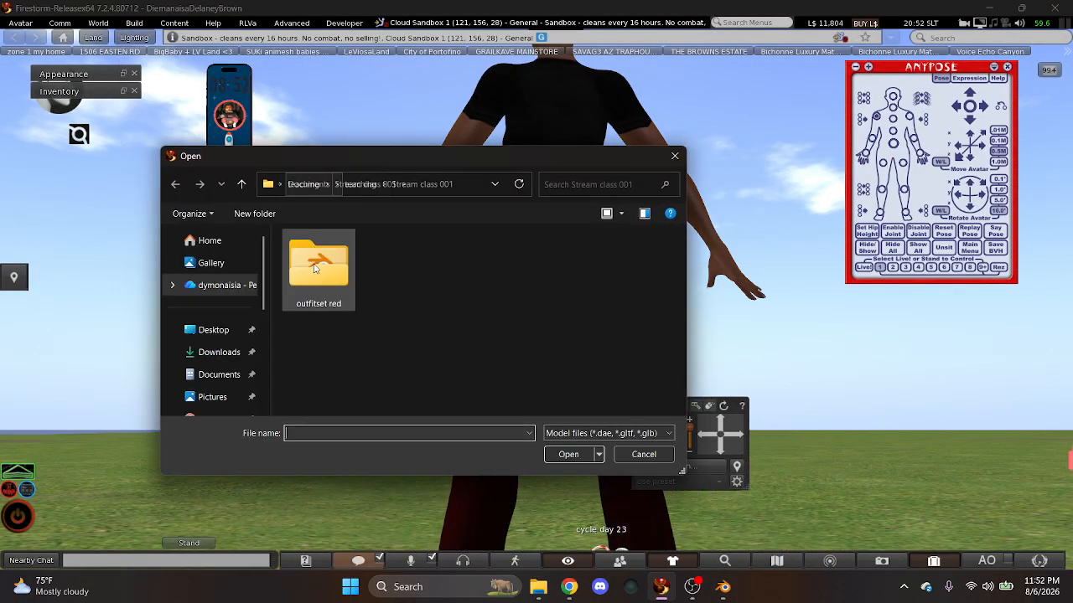
pyautogui.click(210, 352)
pyautogui.click(306, 293)
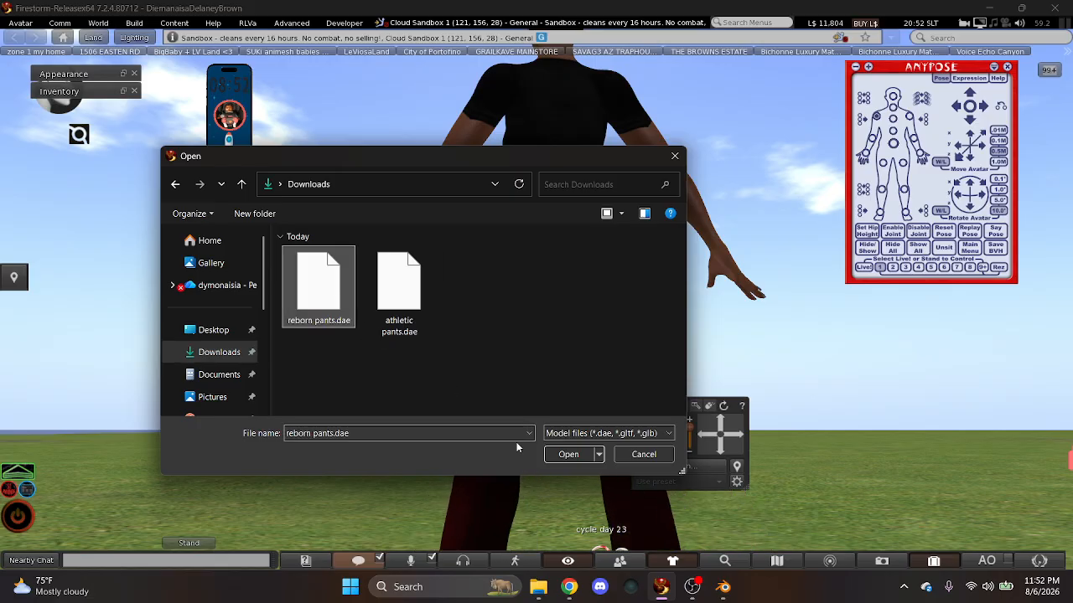
pyautogui.click(570, 454)
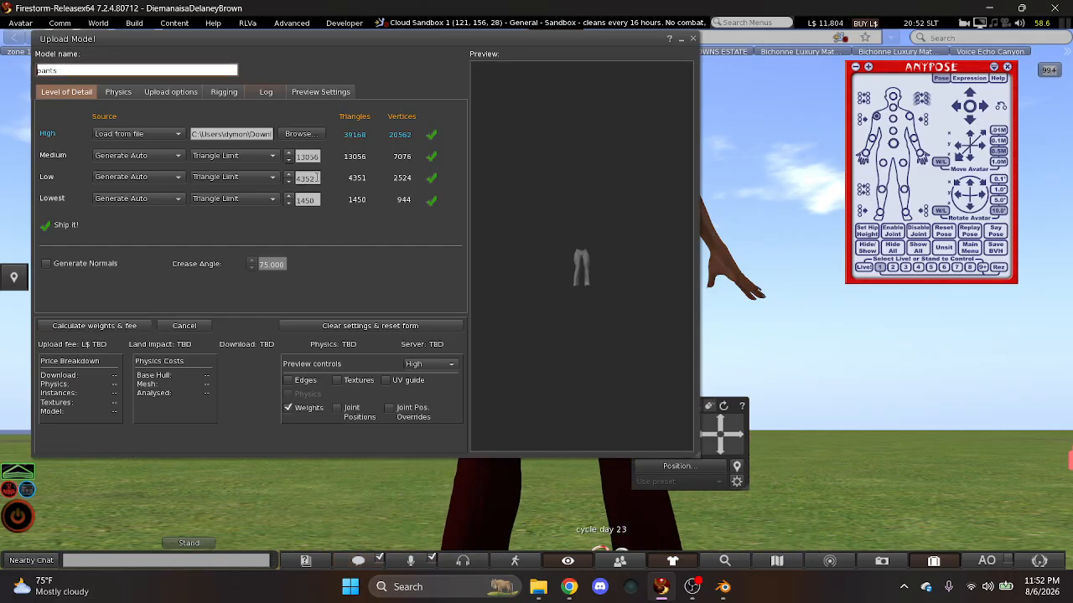
# - Set the Low and Lowest triangle limits to 0 and calculate the weights and fee
pyautogui.click(316, 177)
pyautogui.write('0')
pyautogui.click(316, 200)
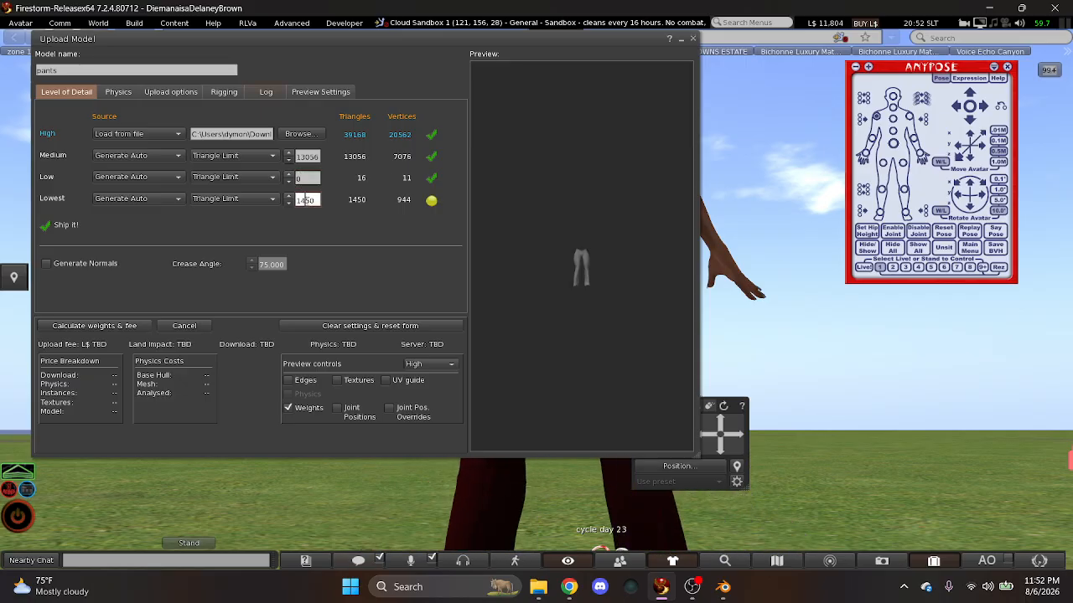
pyautogui.write('0')
pyautogui.press('Return')
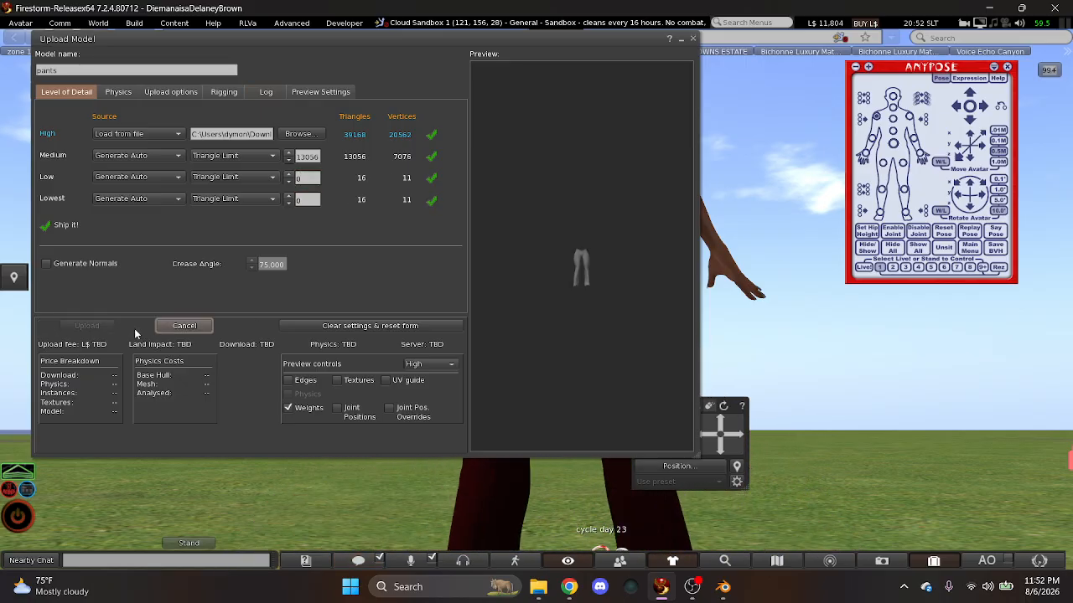
# - Check the pants from behind in Blender, and return to Firestorm to upload the mesh model
pyautogui.click(722, 587)
pyautogui.moveTo(650, 102); pyautogui.dragTo(468, 182)
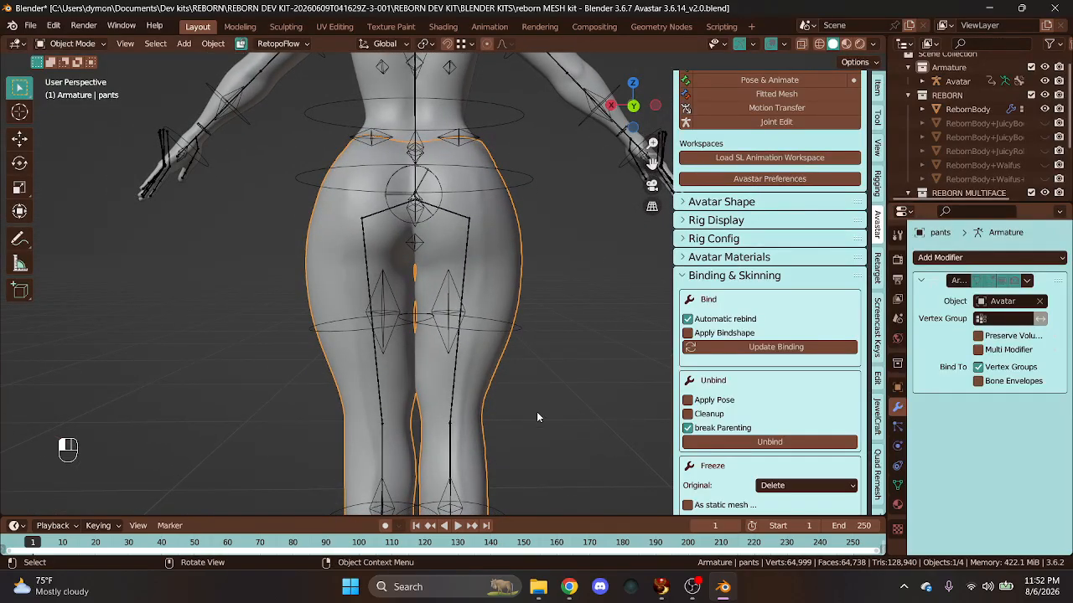
pyautogui.scroll(-3, 537, 417)
pyautogui.scroll(3, 490, 444)
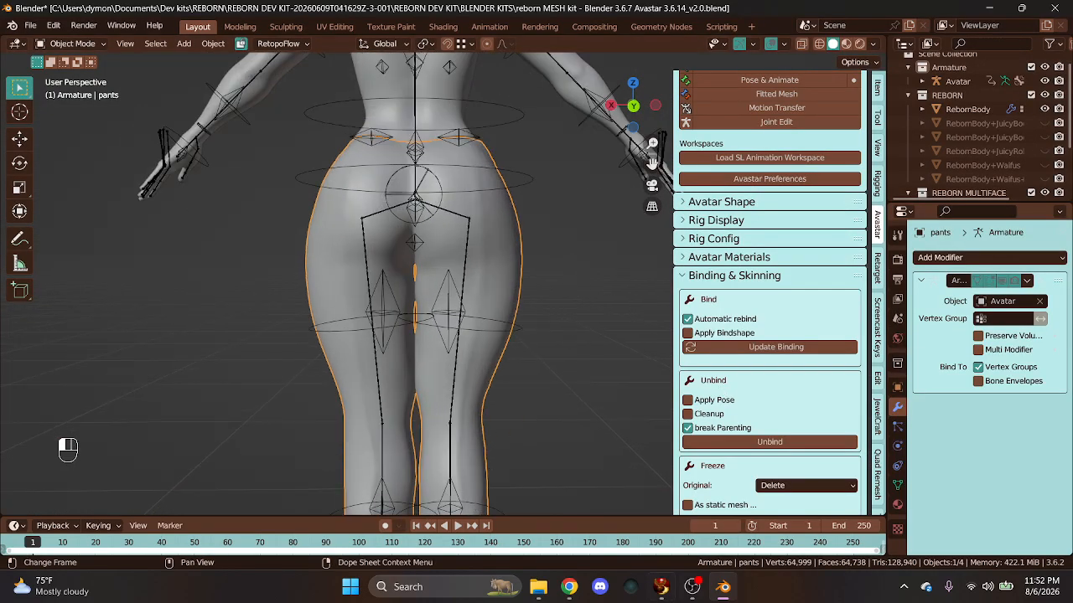
pyautogui.click(637, 504)
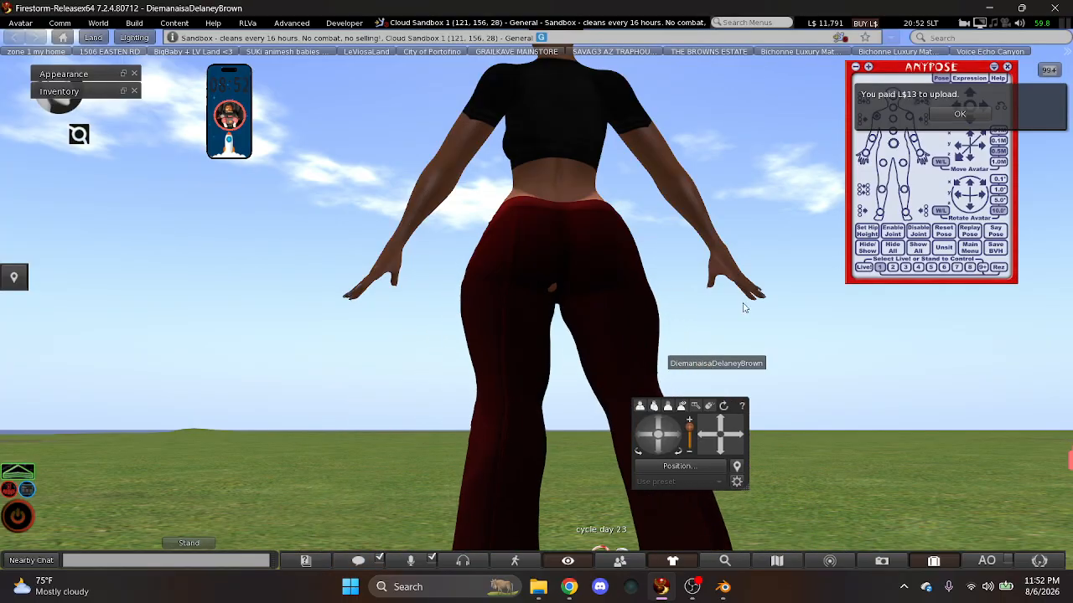
# - Attach the newly uploaded pants from the recent inventory objects and detach the older pair from the avatar
pyautogui.click(649, 434)
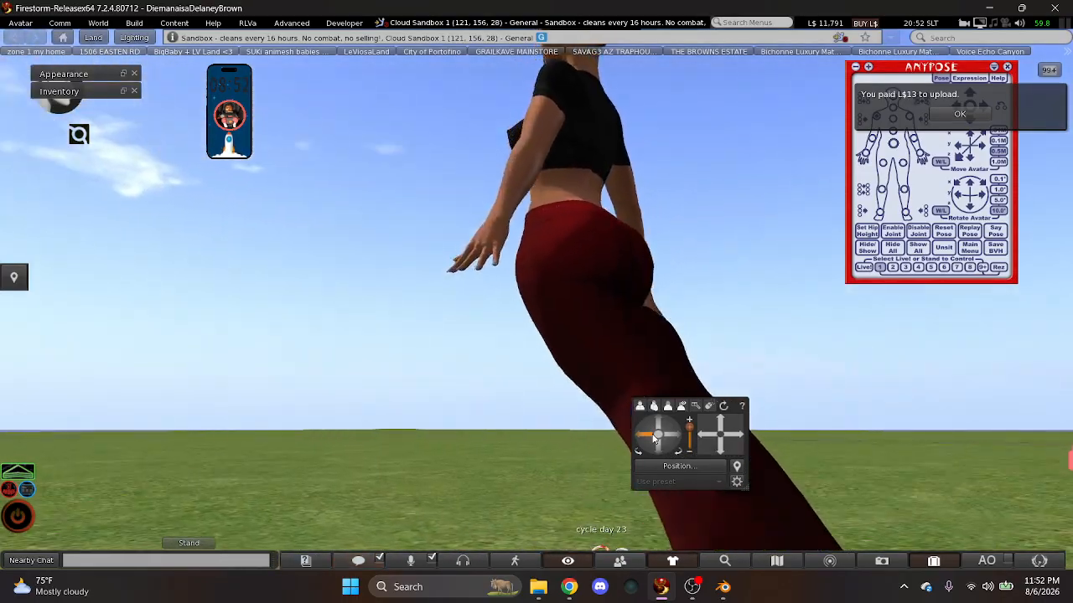
pyautogui.moveTo(654, 438); pyautogui.dragTo(657, 424)
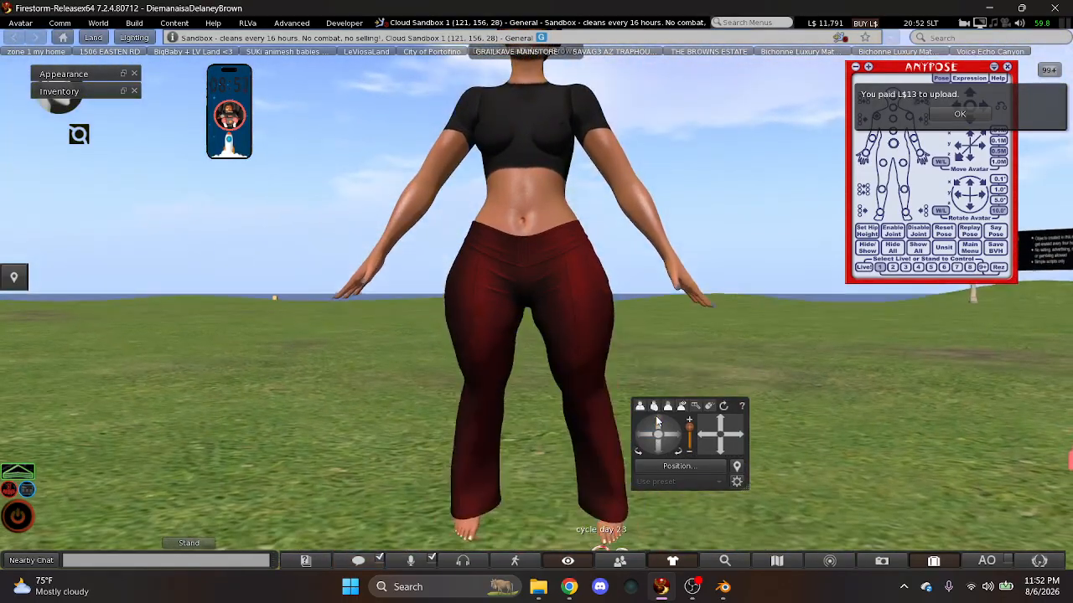
pyautogui.scroll(-5, 526, 381)
pyautogui.rightClick(545, 312)
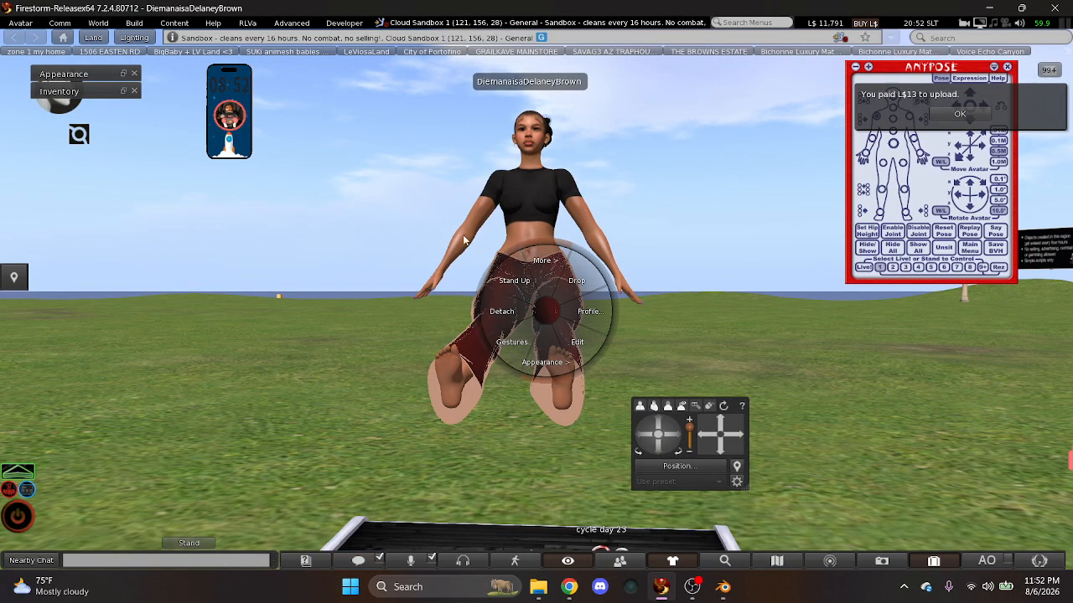
pyautogui.click(942, 566)
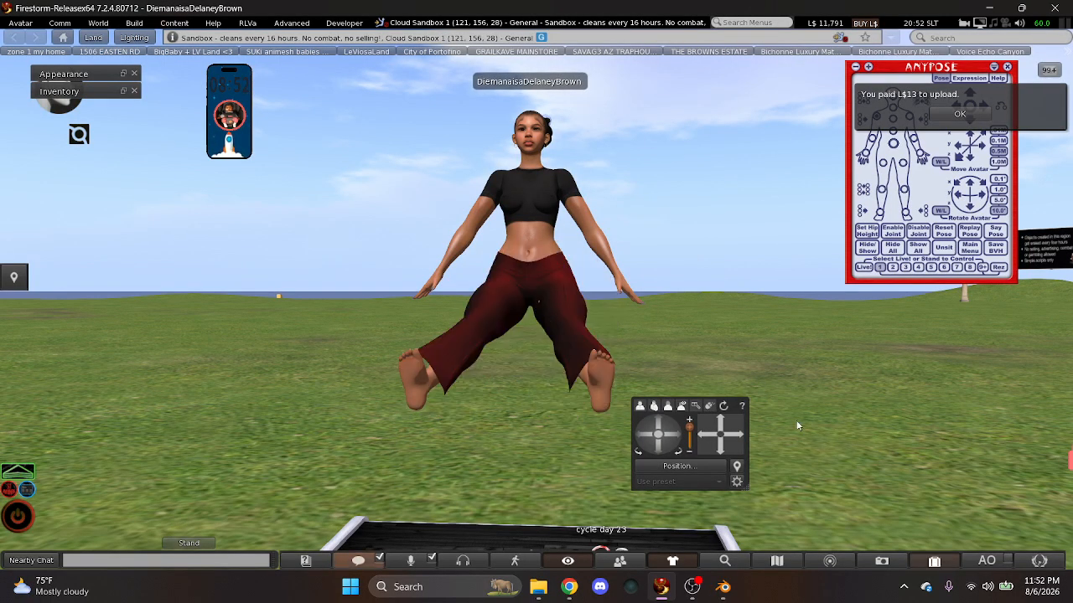
pyautogui.rightClick(660, 237)
pyautogui.click(683, 485)
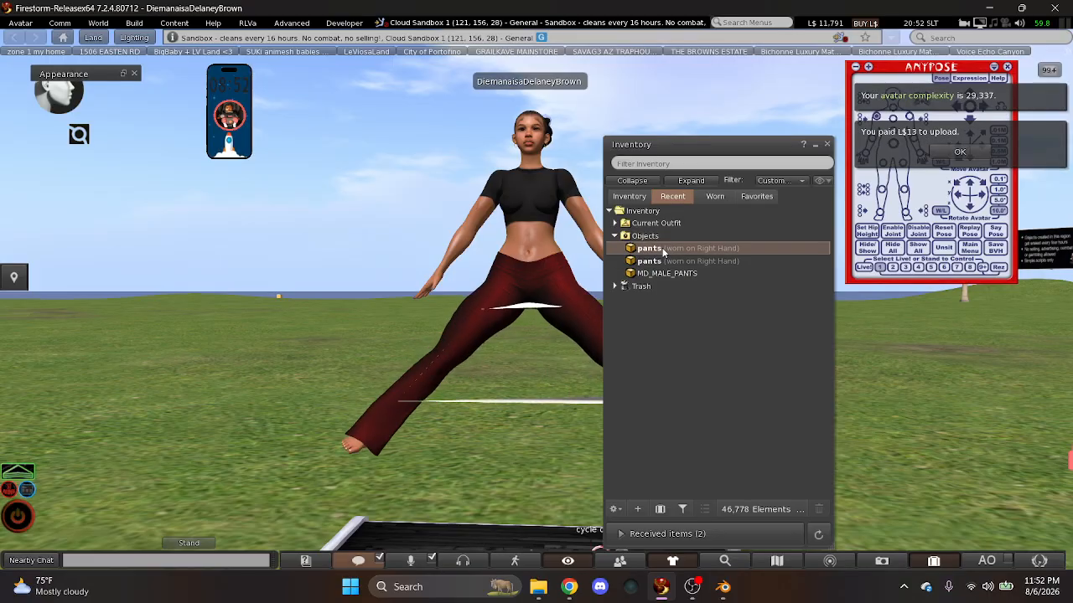
pyautogui.rightClick(662, 261)
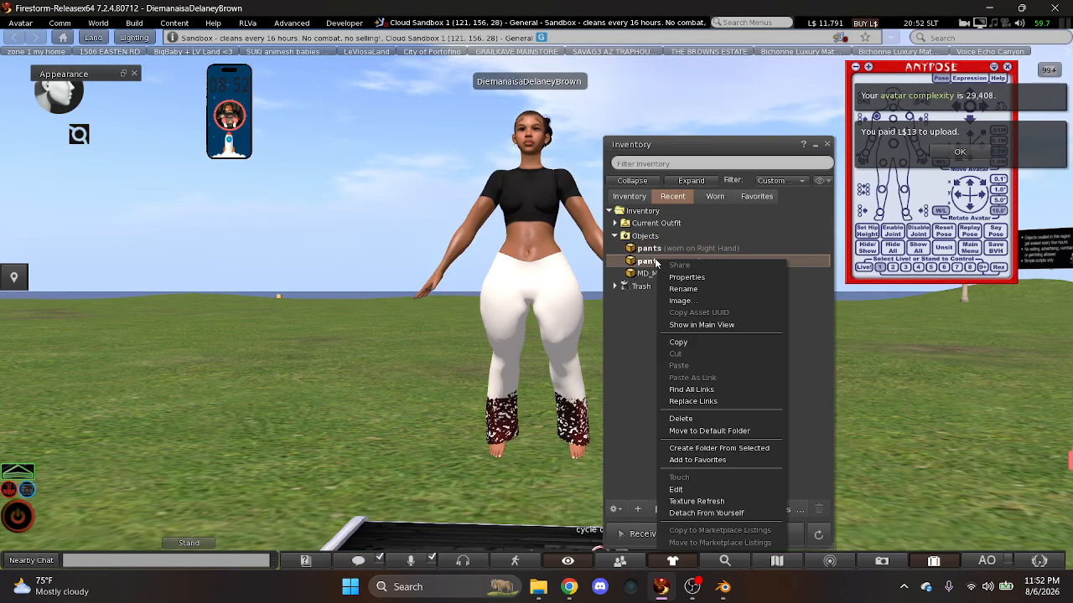
pyautogui.click(689, 513)
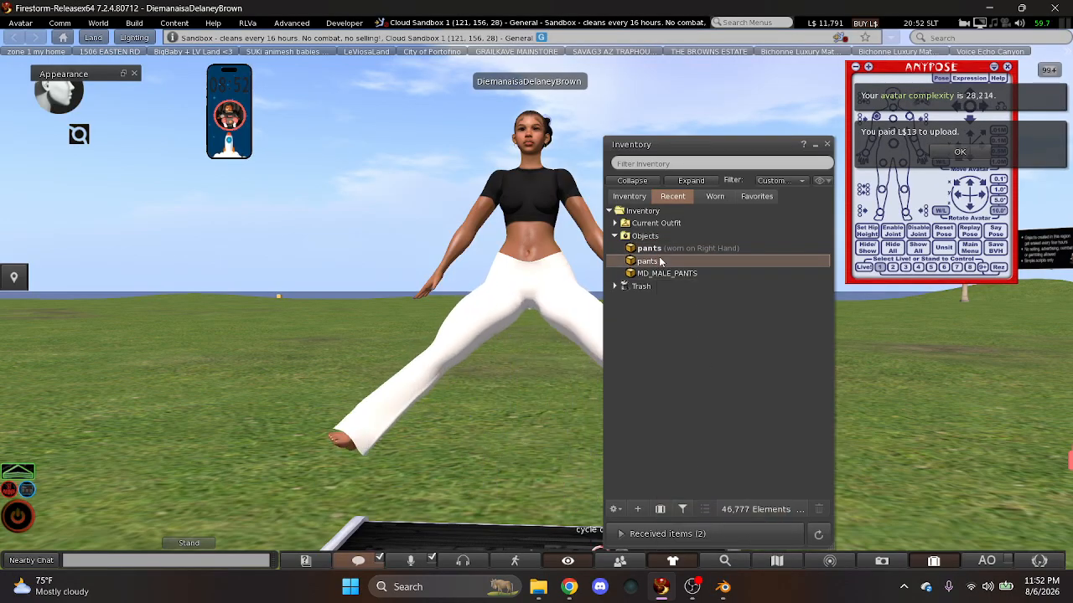
# - Edit the newly worn pants and apply the local texture DefaultMaterial_2D_View as their diffuse map
pyautogui.rightClick(658, 249)
pyautogui.click(681, 482)
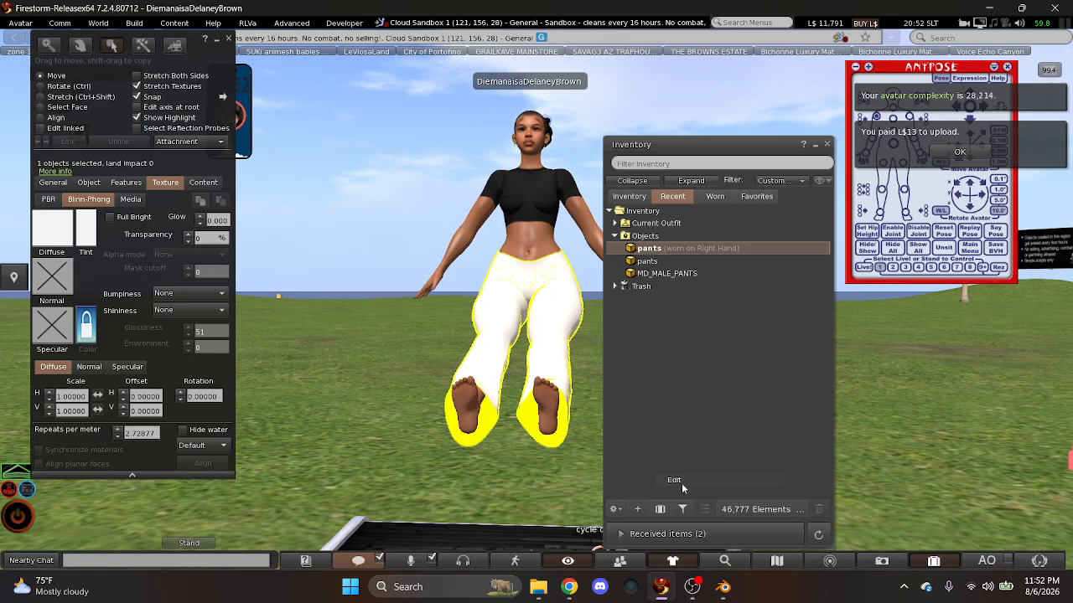
pyautogui.click(67, 230)
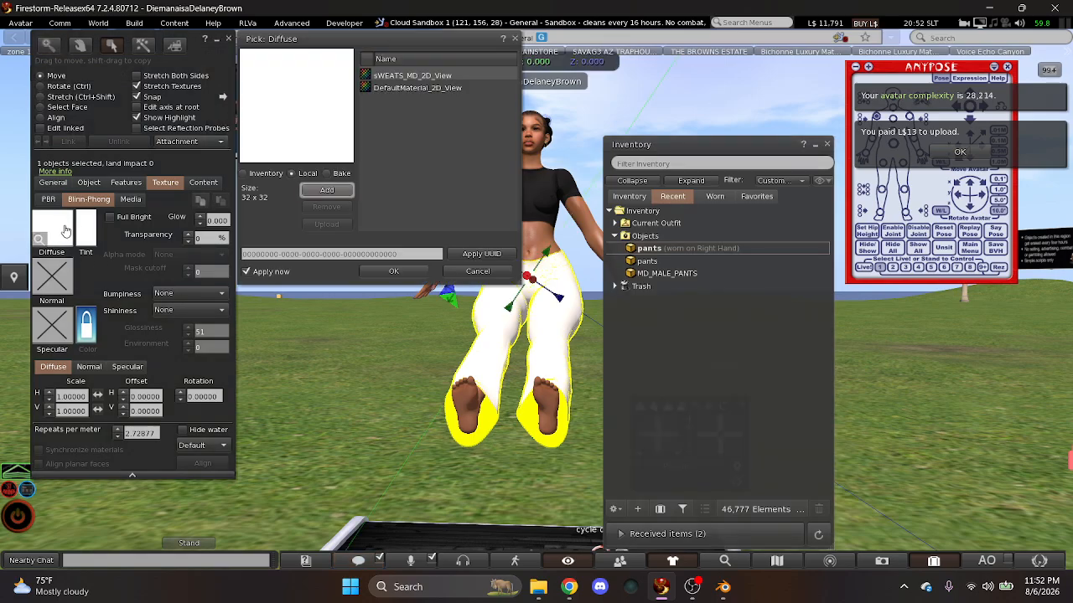
pyautogui.click(399, 88)
pyautogui.click(394, 271)
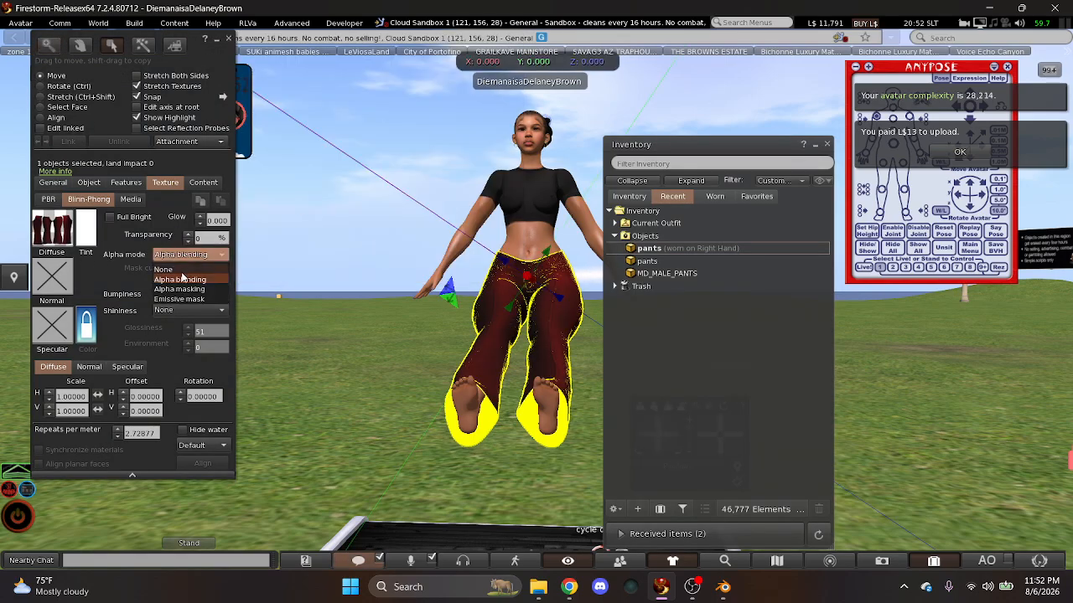
# - Finish editing the pants, minimize the inventory, and inspect the textured pants on the standing avatar from both sides
pyautogui.click(229, 40)
pyautogui.click(815, 144)
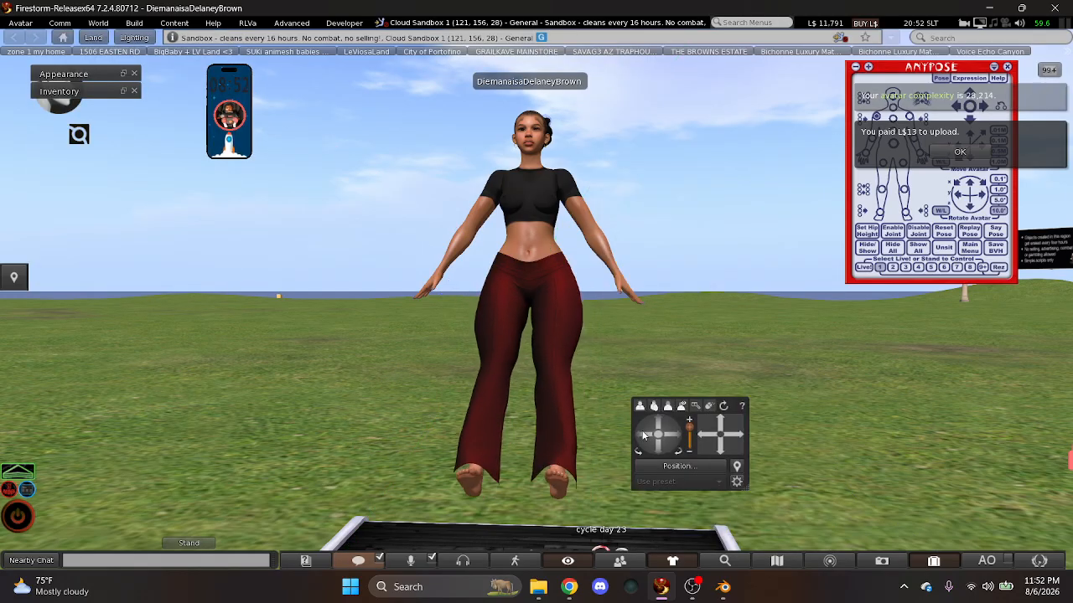
pyautogui.moveTo(643, 435); pyautogui.dragTo(499, 358)
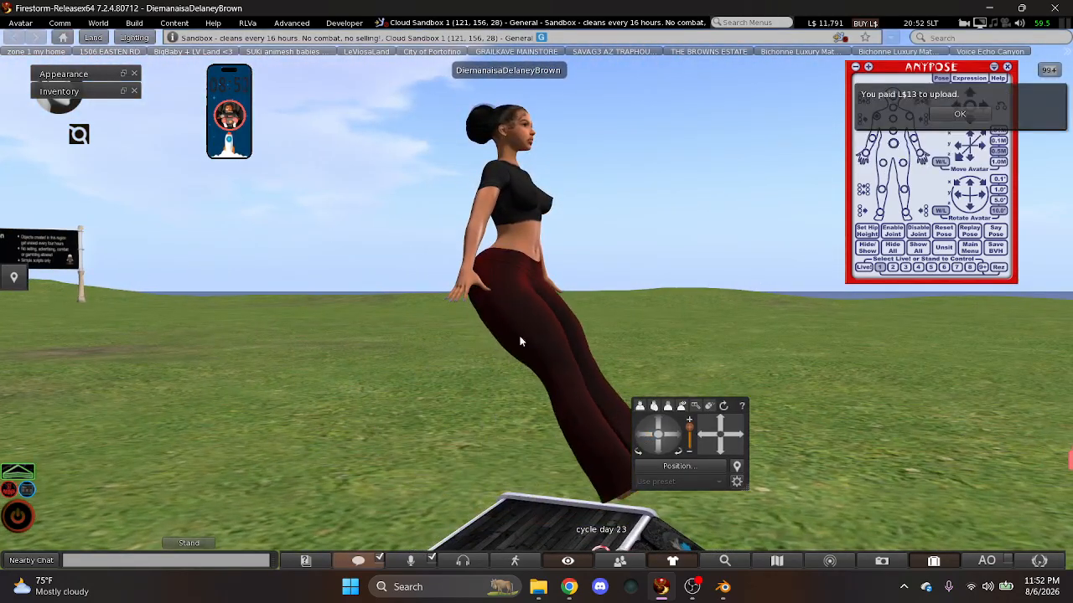
pyautogui.click(671, 438)
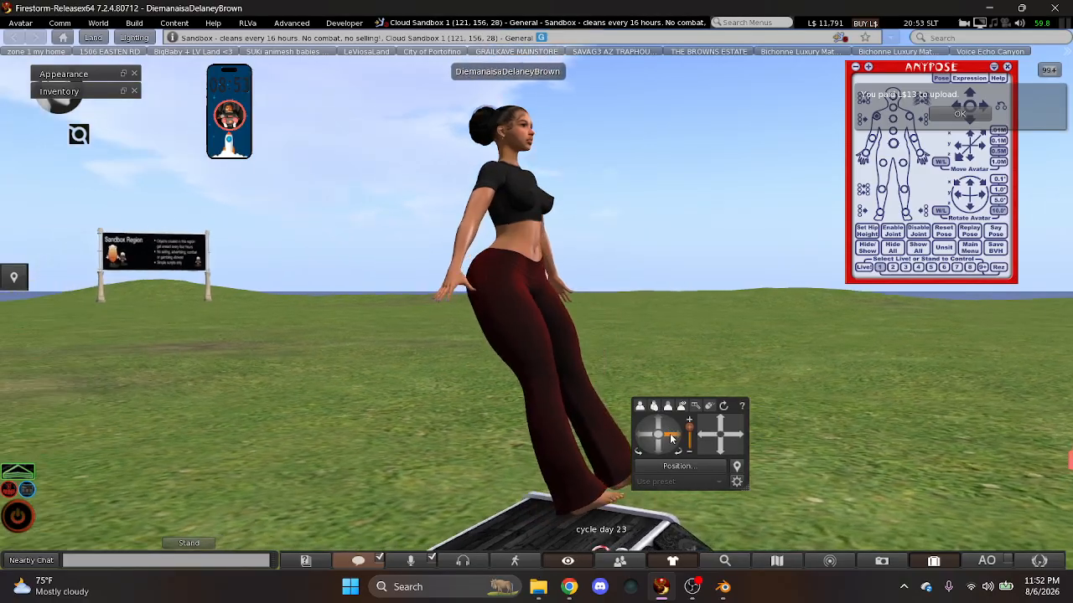
pyautogui.moveTo(670, 437); pyautogui.dragTo(670, 437)
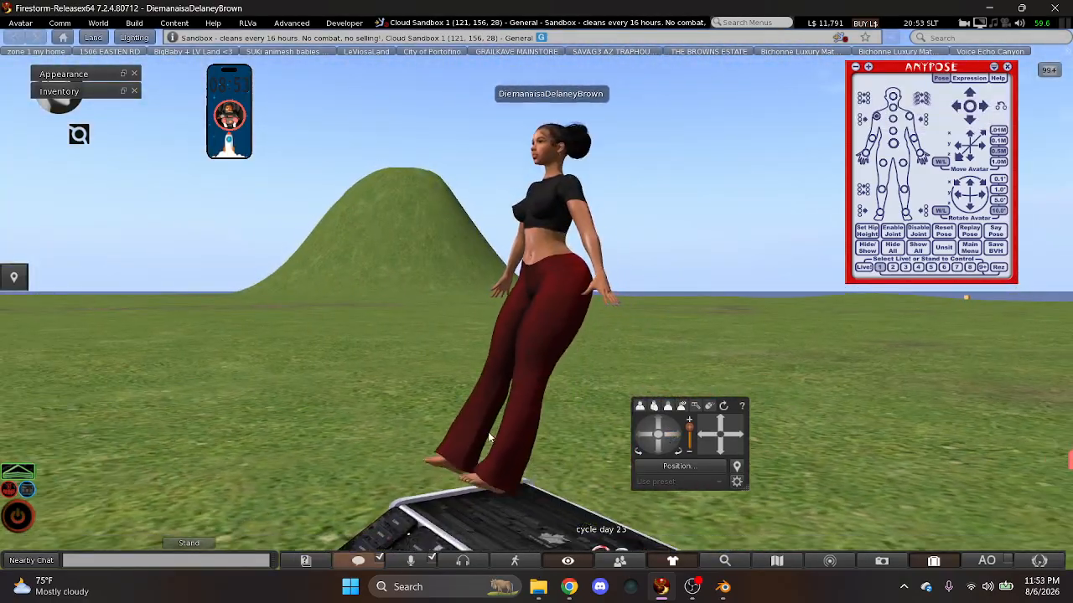
# - Play a leg-movement animation from the pose stand and examine how the pants fit from the side, back and front
pyautogui.scroll(-3, 490, 438)
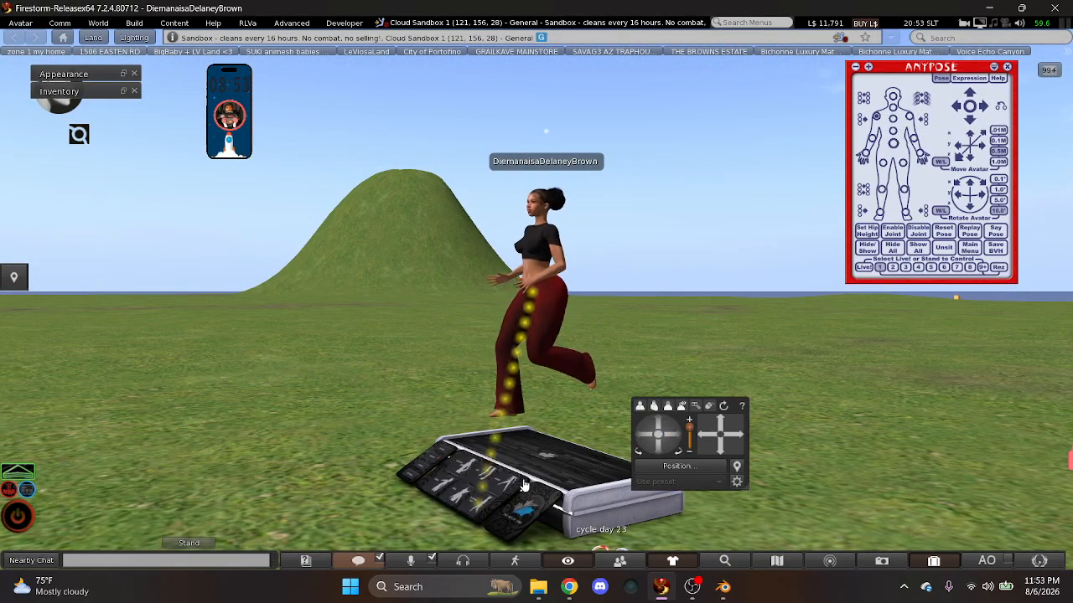
pyautogui.scroll(3, 708, 444)
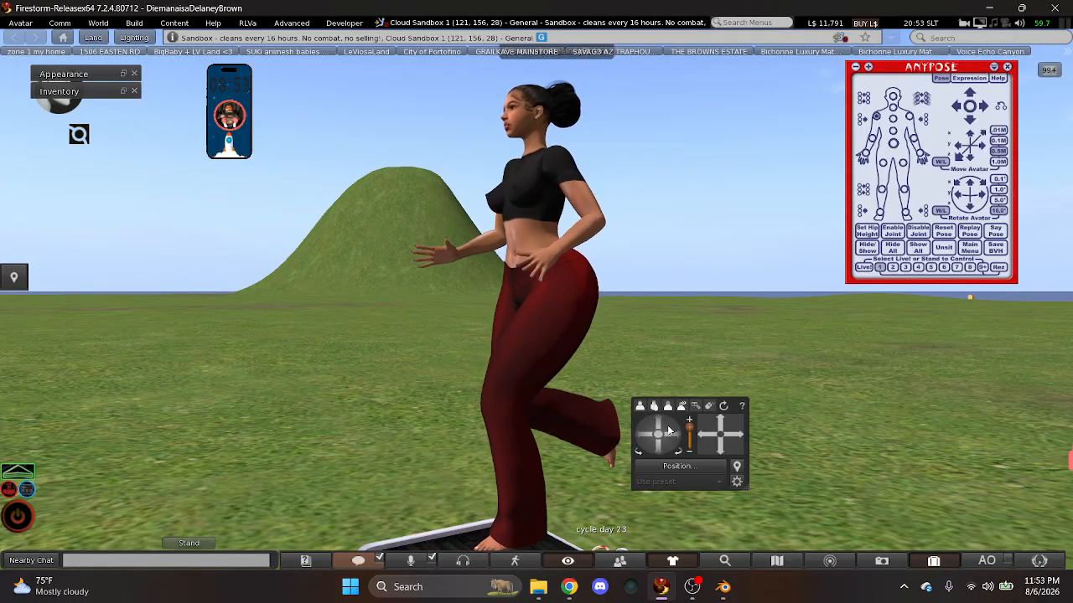
pyautogui.moveTo(669, 437); pyautogui.dragTo(669, 437)
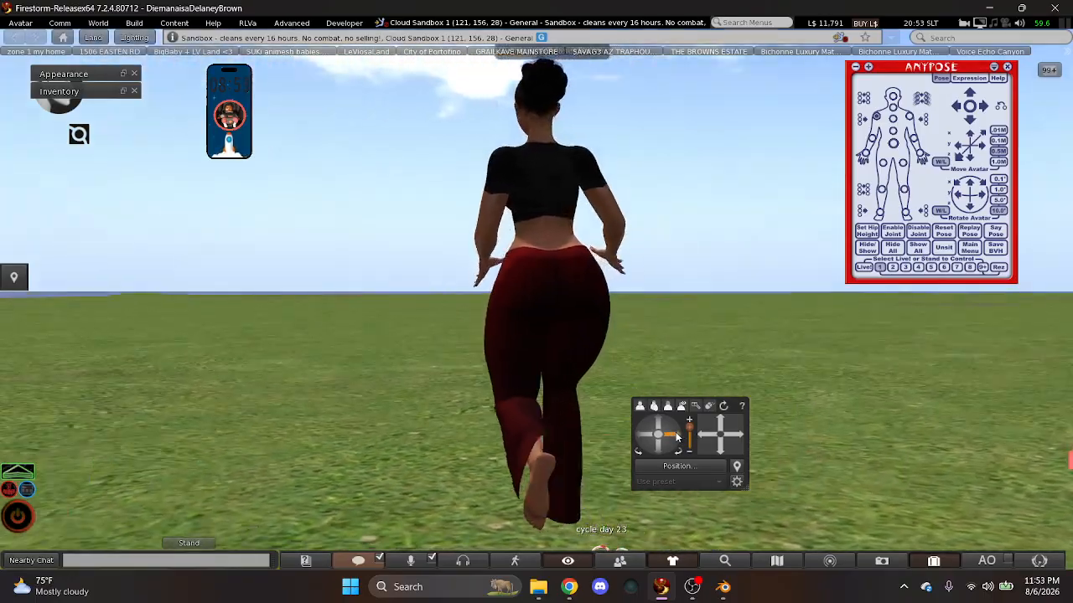
pyautogui.moveTo(679, 436); pyautogui.dragTo(677, 436)
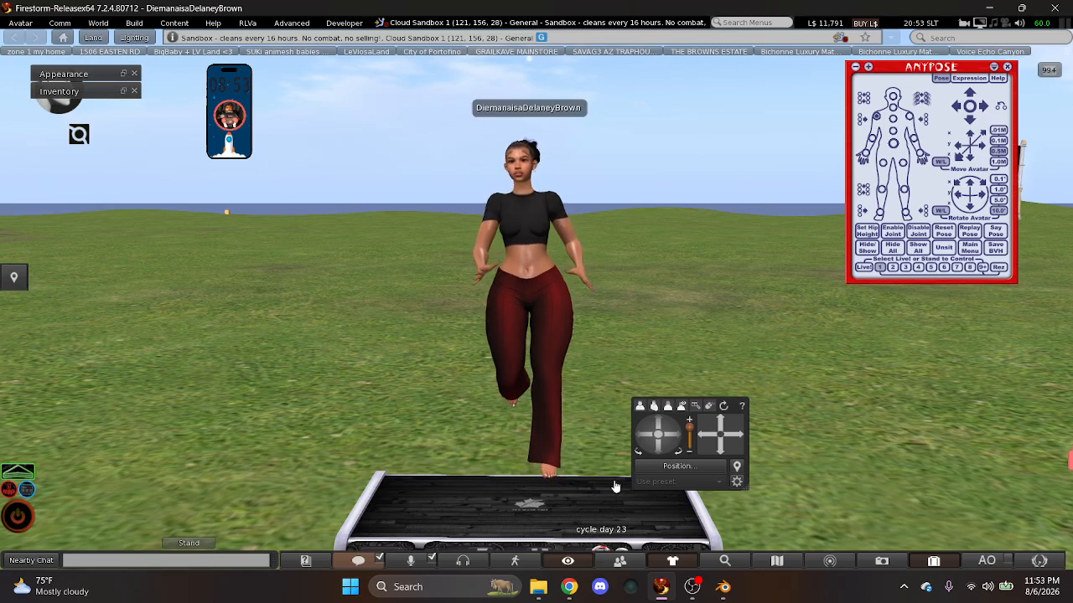
pyautogui.click(720, 454)
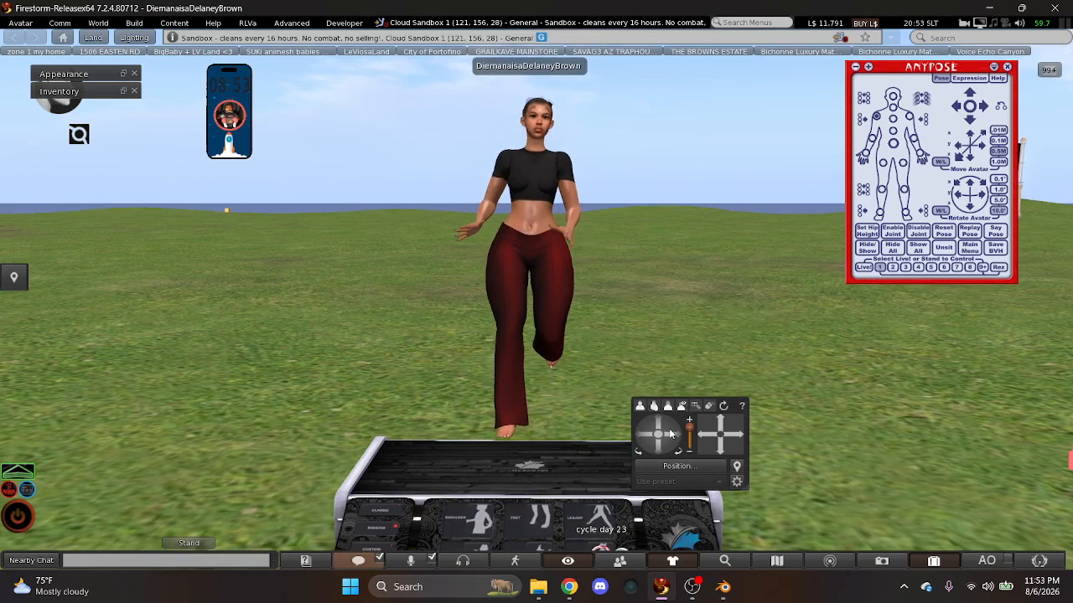
pyautogui.moveTo(671, 433); pyautogui.dragTo(658, 429)
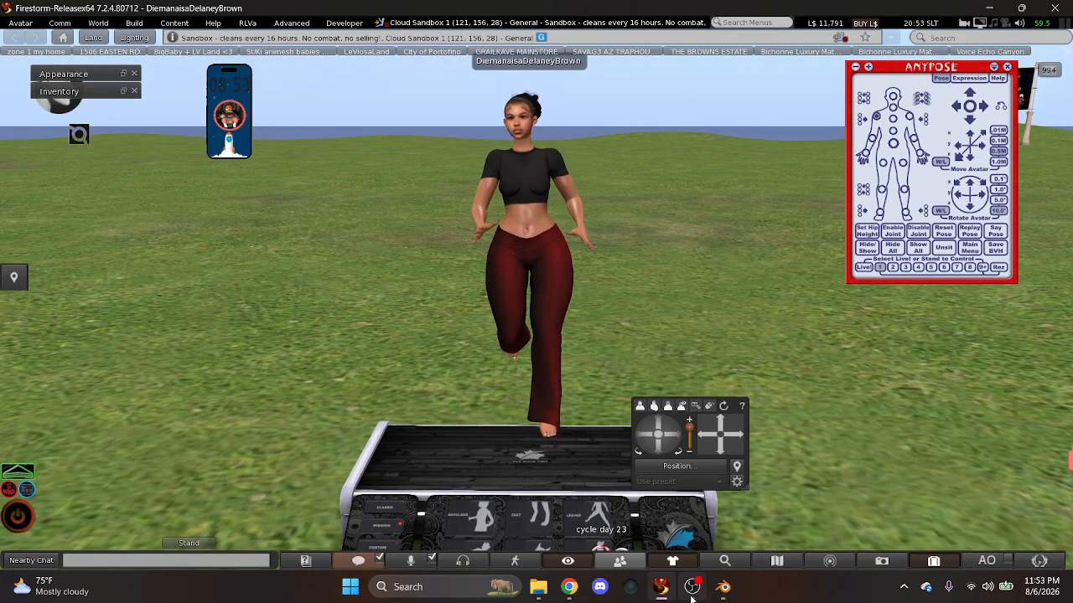